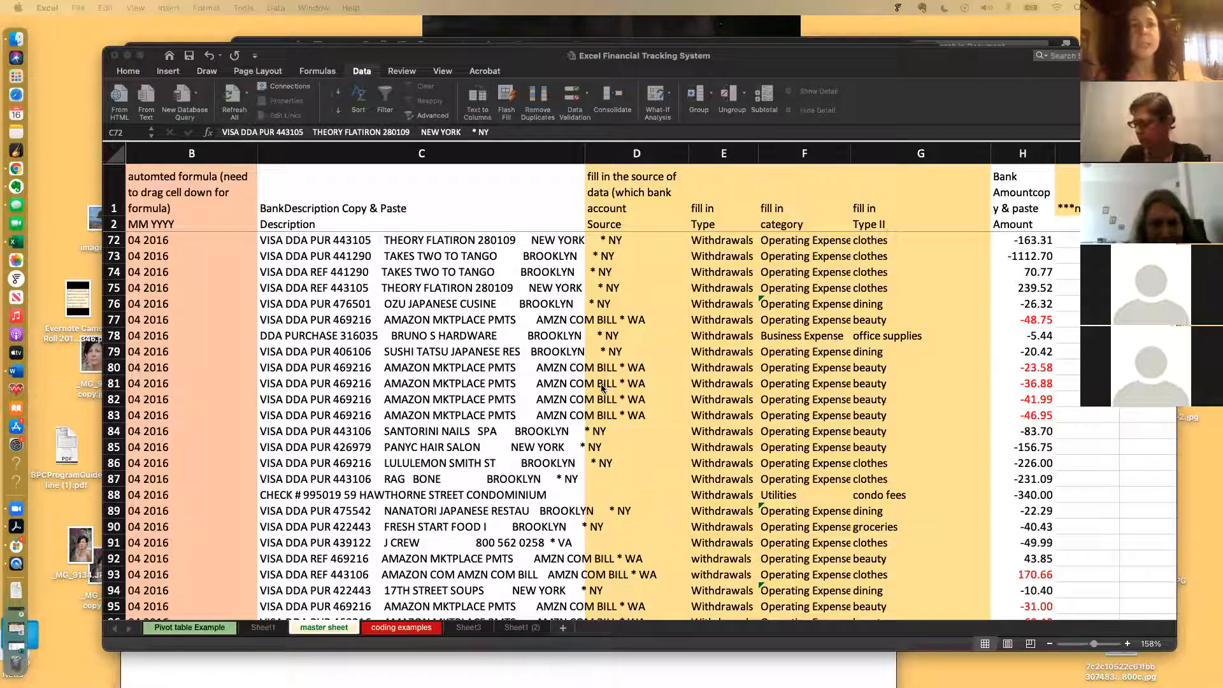
left_click(462, 334)
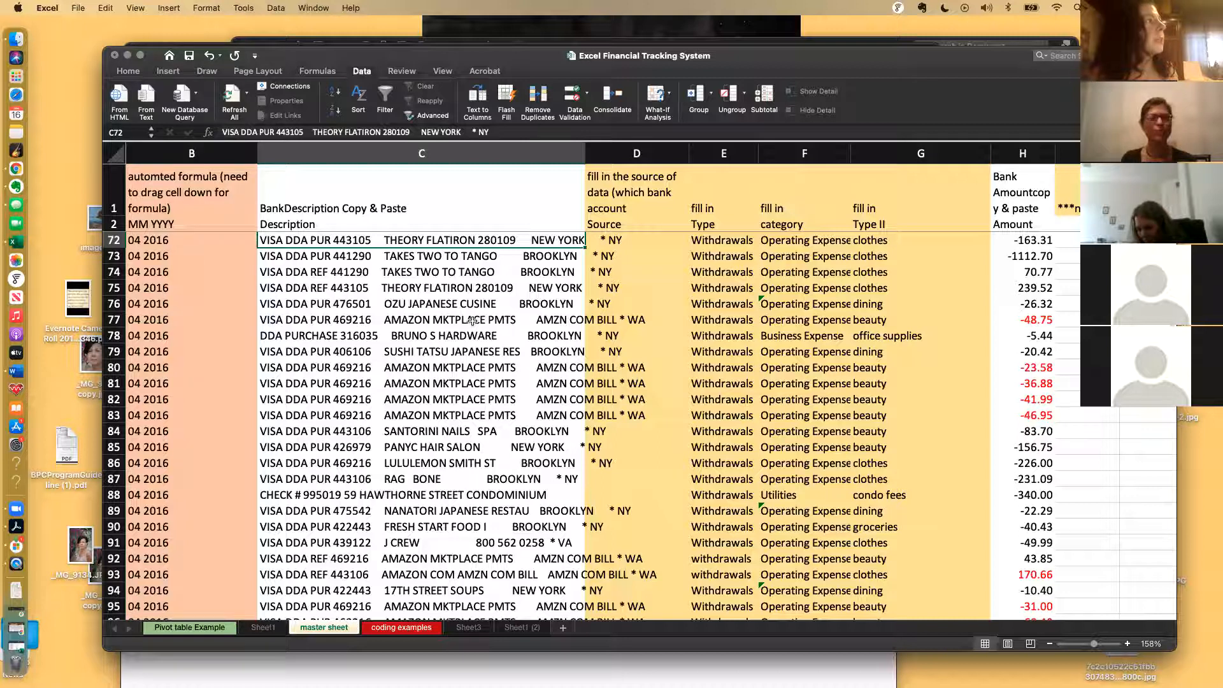
left_click(440, 321)
key("Up")
key("Up")
key("Up")
key("Up")
key("Up")
key("Up")
key("Up")
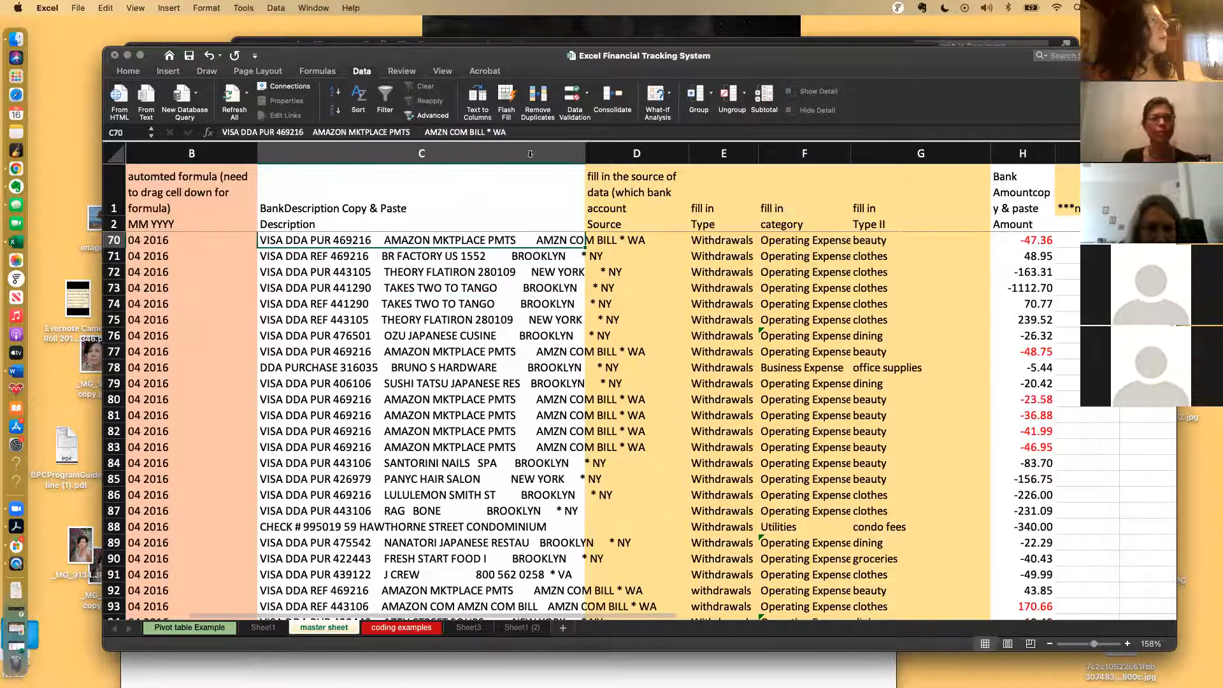
Step: Examine the row 1 column instructions on the master sheet, from the bank date through the bank amount and the multiply-by--1 note
left_click(469, 206)
key("Right")
key("Right")
key("Right")
key("Right")
key("Right")
key("Right")
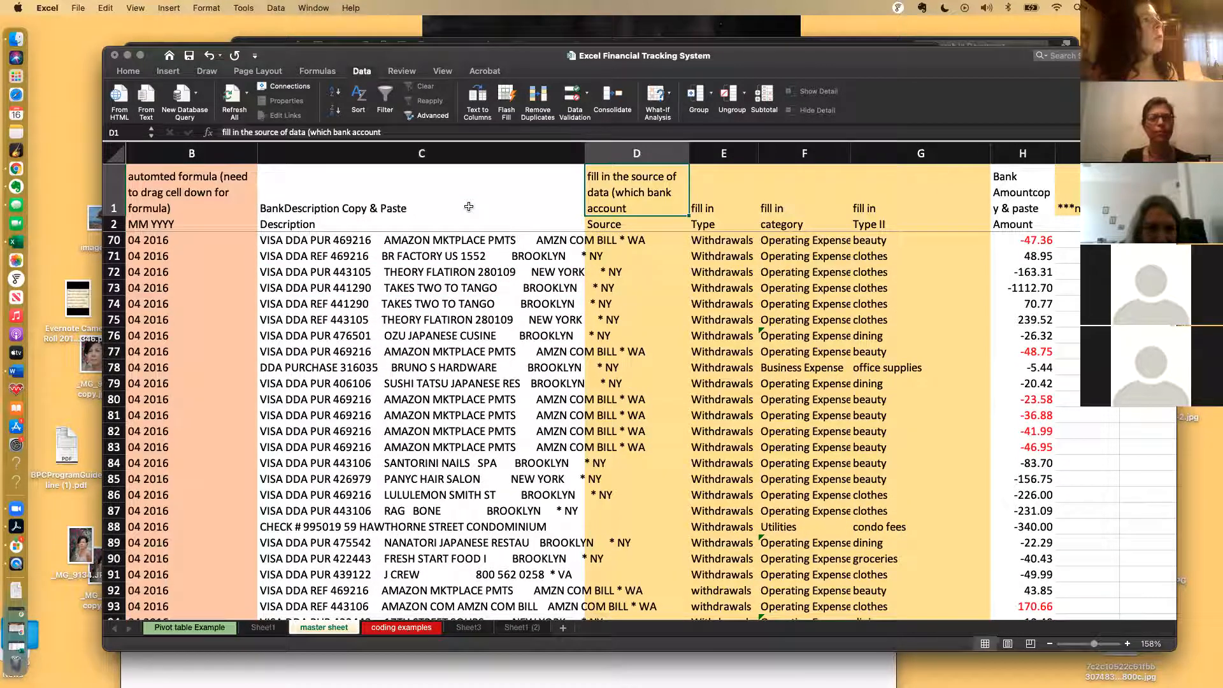
key("Left")
key("Left")
key("Left")
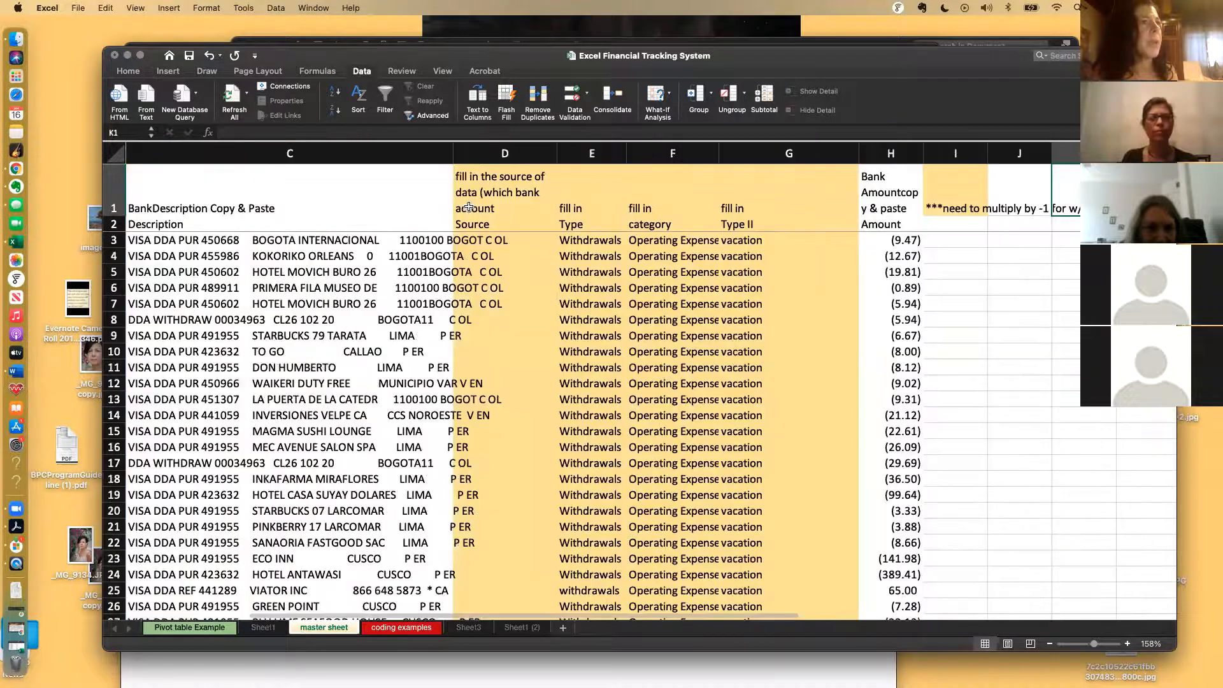
key("Left")
key("Left")
key("Left")
key("Left")
key("Left")
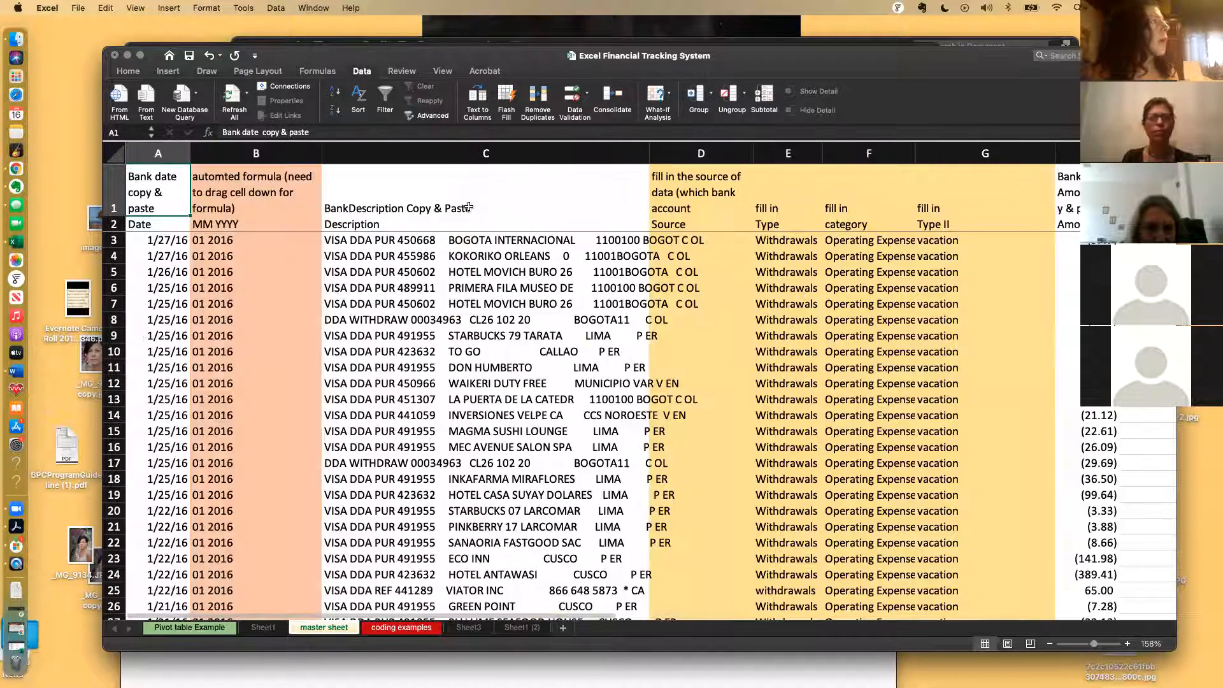
key("Right")
key("Right")
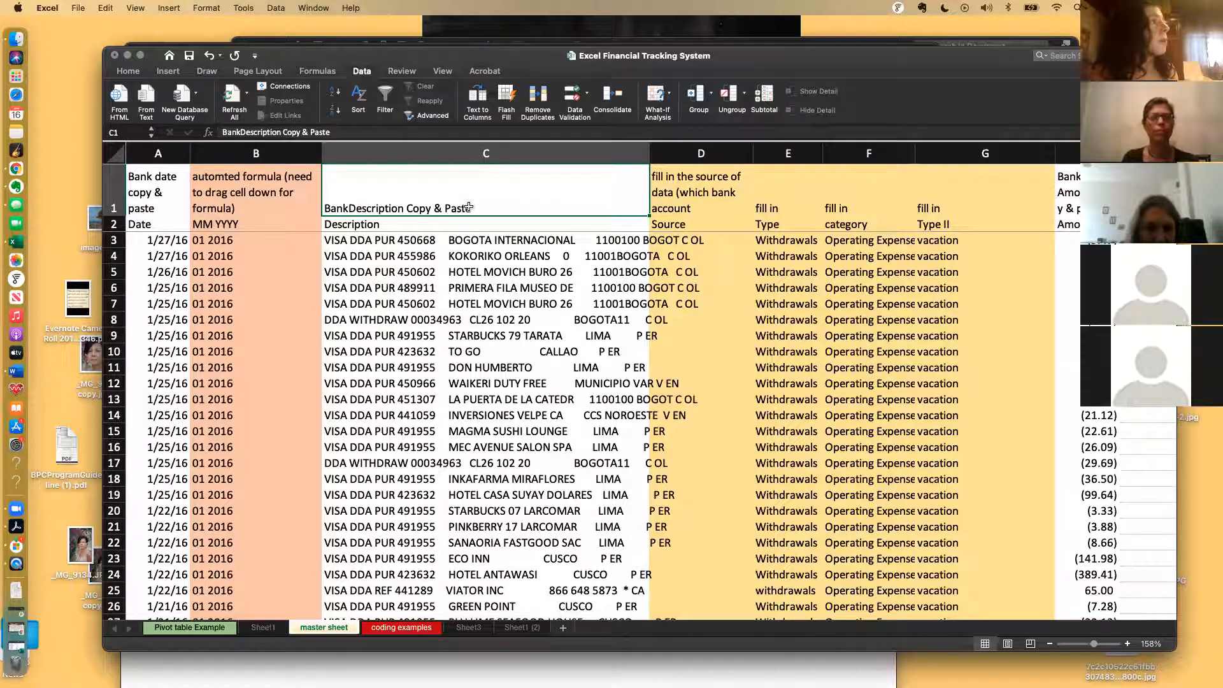
key("Right")
key("Right")
key("Right")
key("Right")
key("Right")
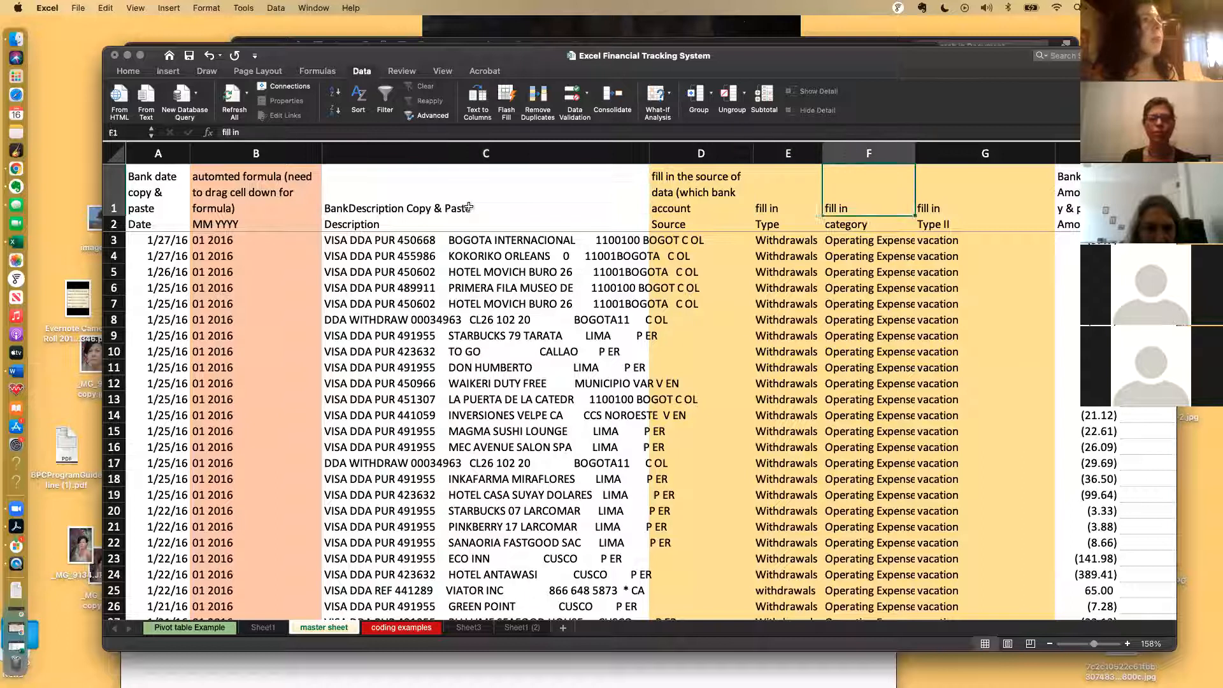
key("Right")
key("Right")
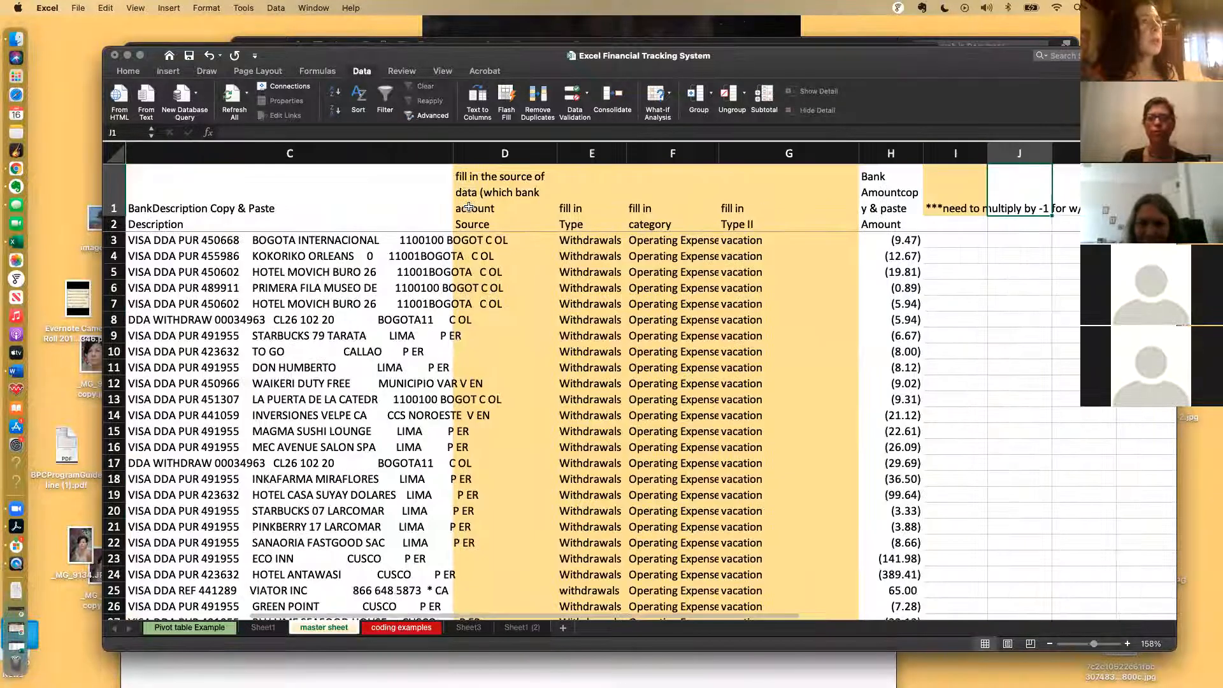
key("Left")
key("Left")
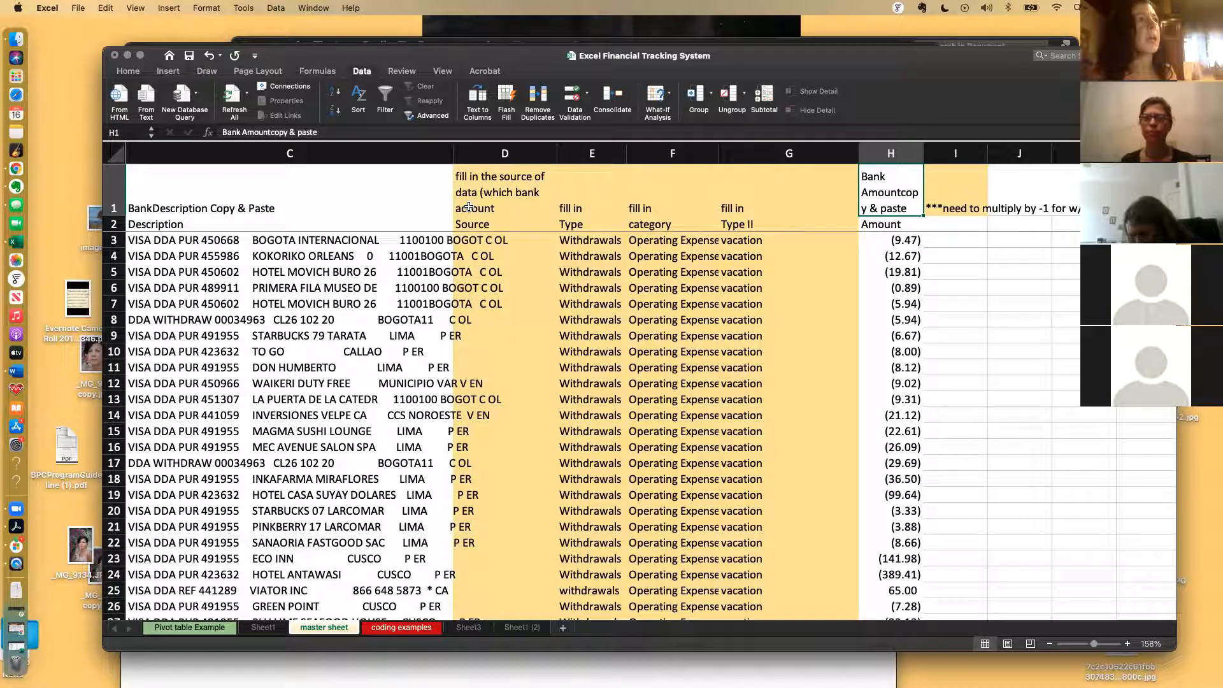
Step: Enter the sample amounts 99, 78 and 56 in cells I3 to I5, beside the bank amounts
left_click(945, 242)
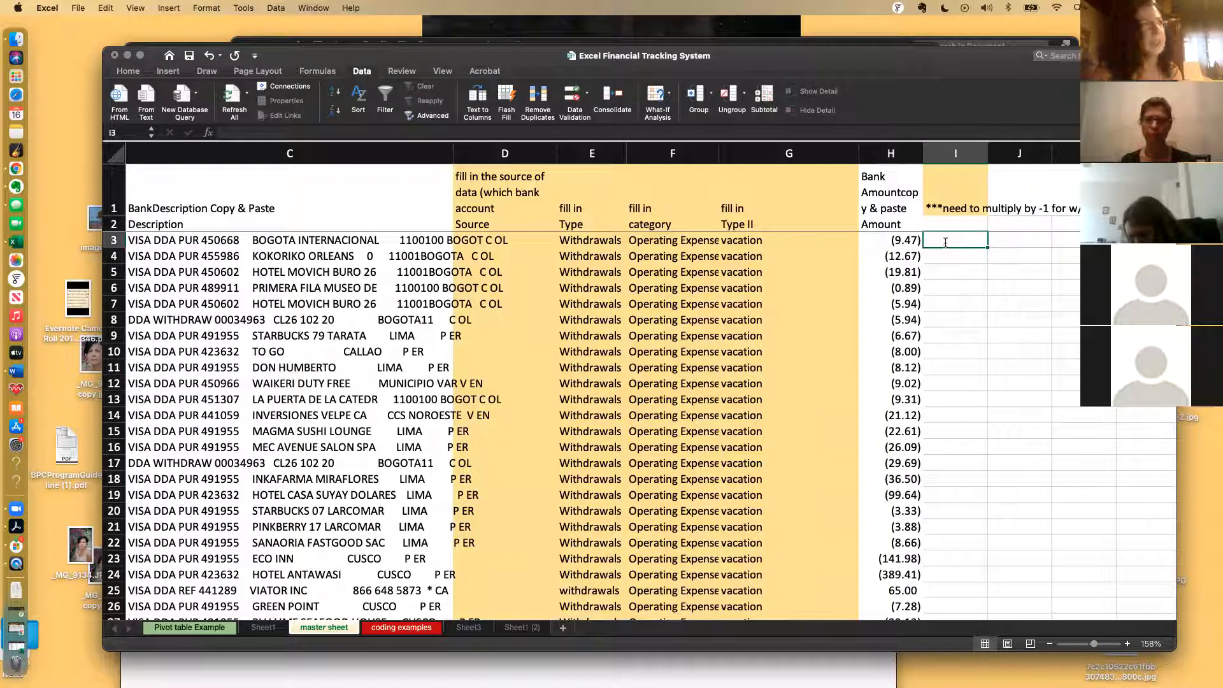
type("99")
key("Return")
type("78")
key("Return")
type("56")
key("Return")
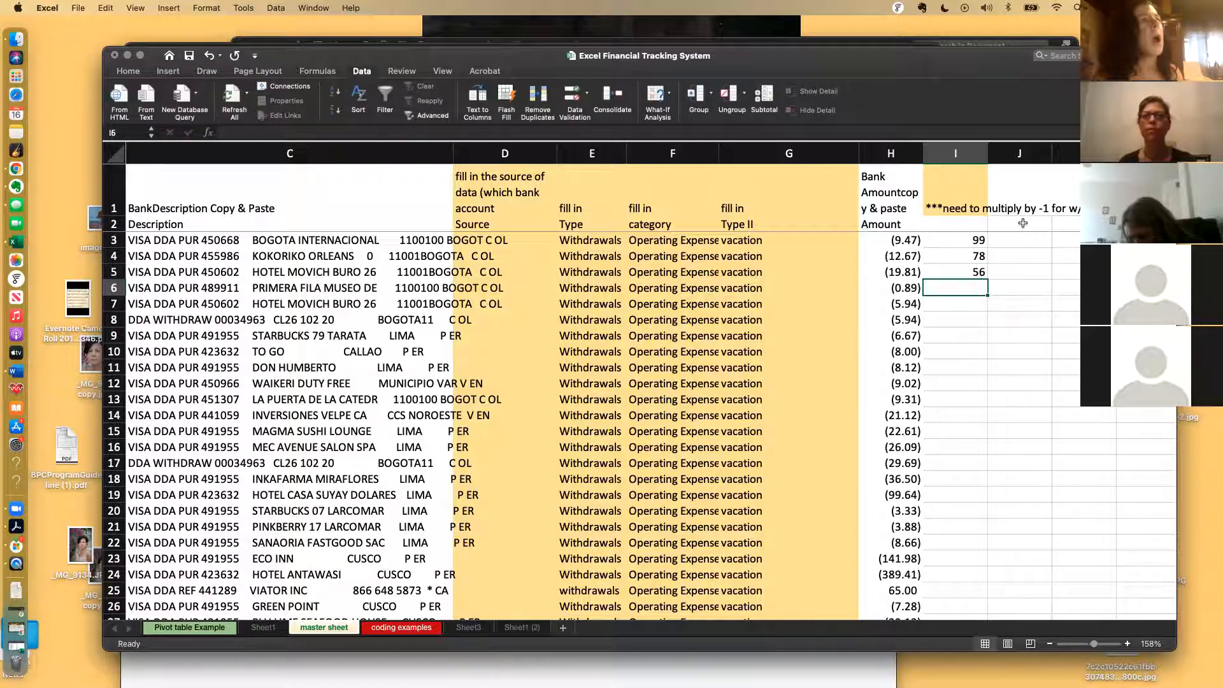
Step: Enter -1 in cell J3 and multiply the sample amounts in I3 to I5 by it with Paste Special's Multiply operation
left_click(1010, 239)
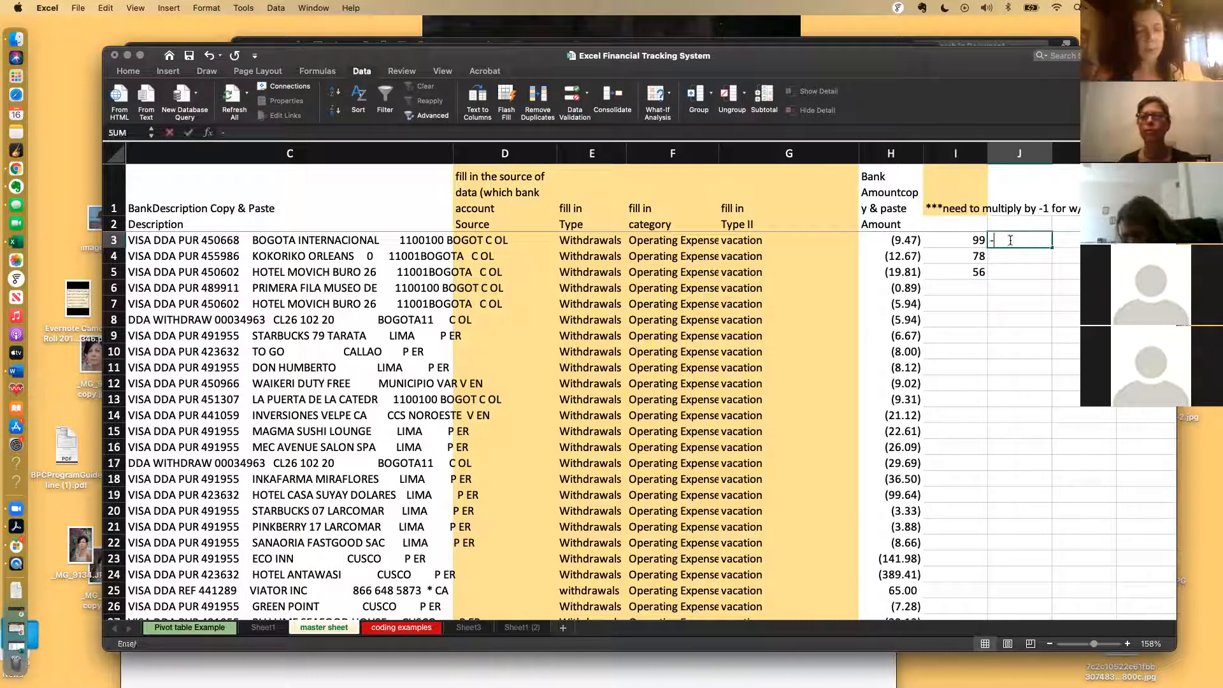
type("-1")
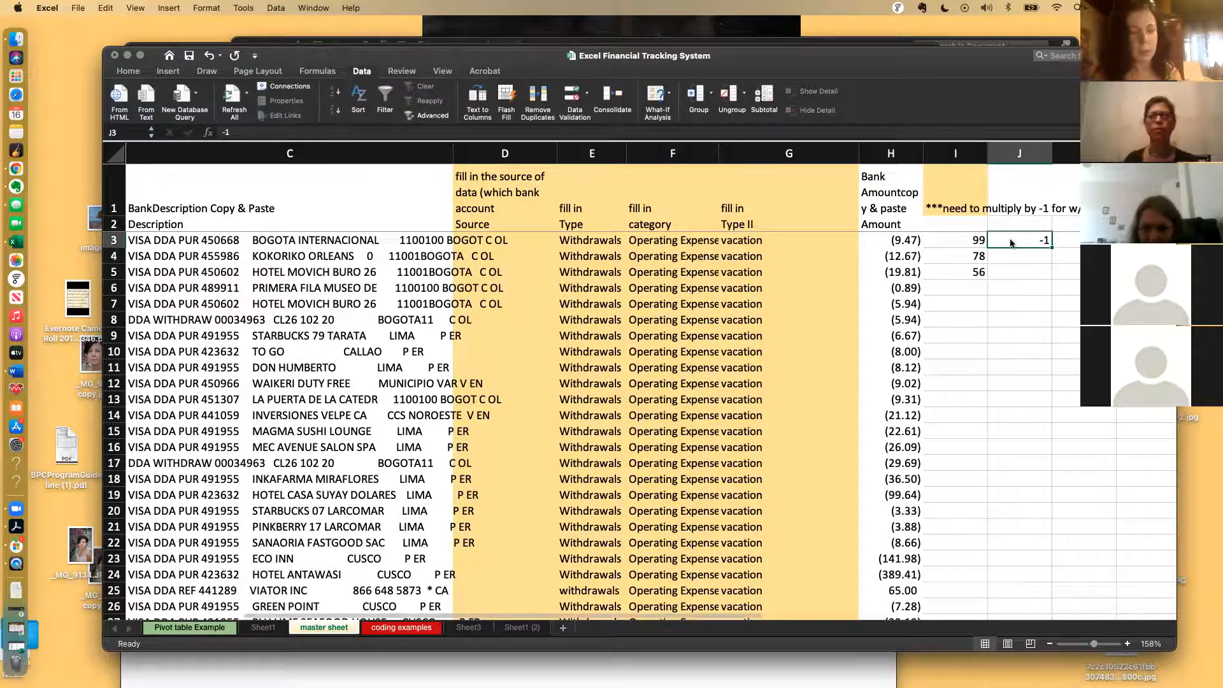
key("super+c")
left_click_drag(975, 240, 975, 271)
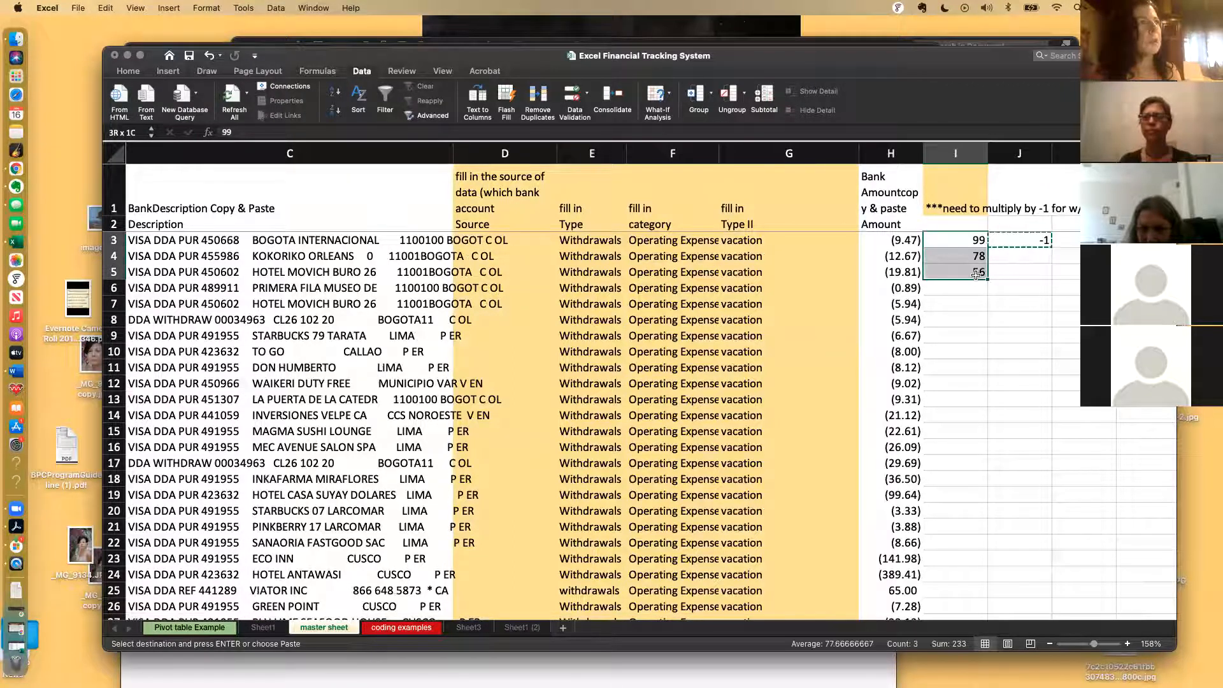
left_click(129, 73)
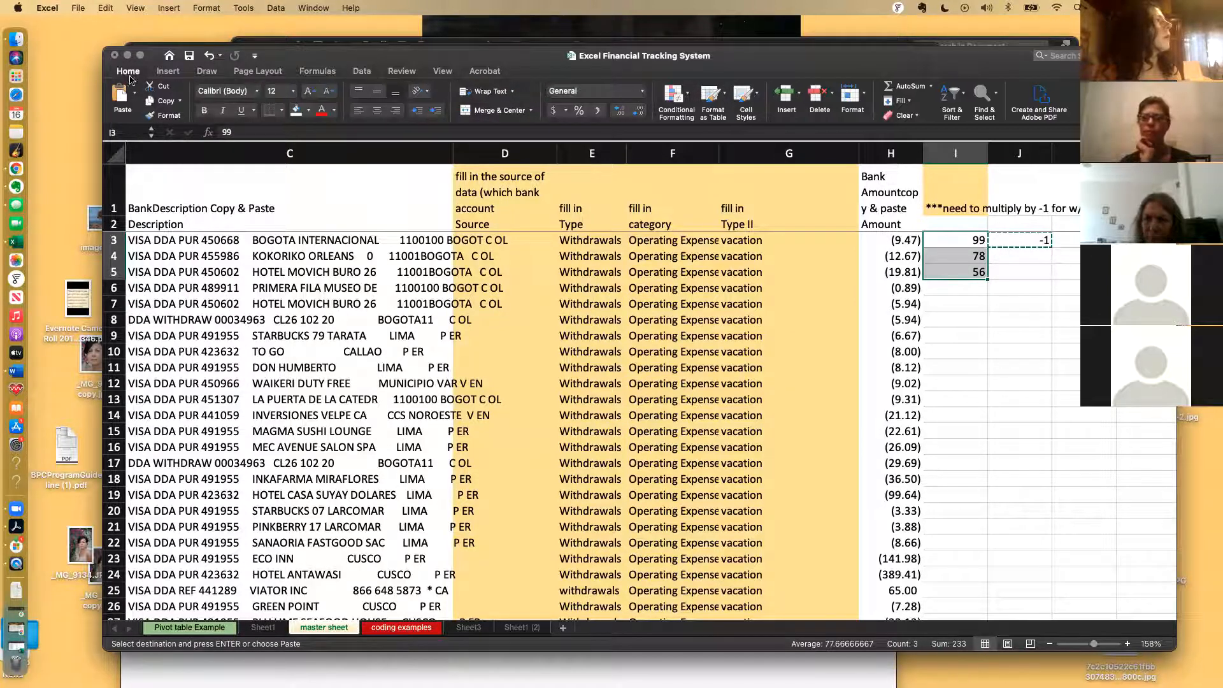
left_click(137, 93)
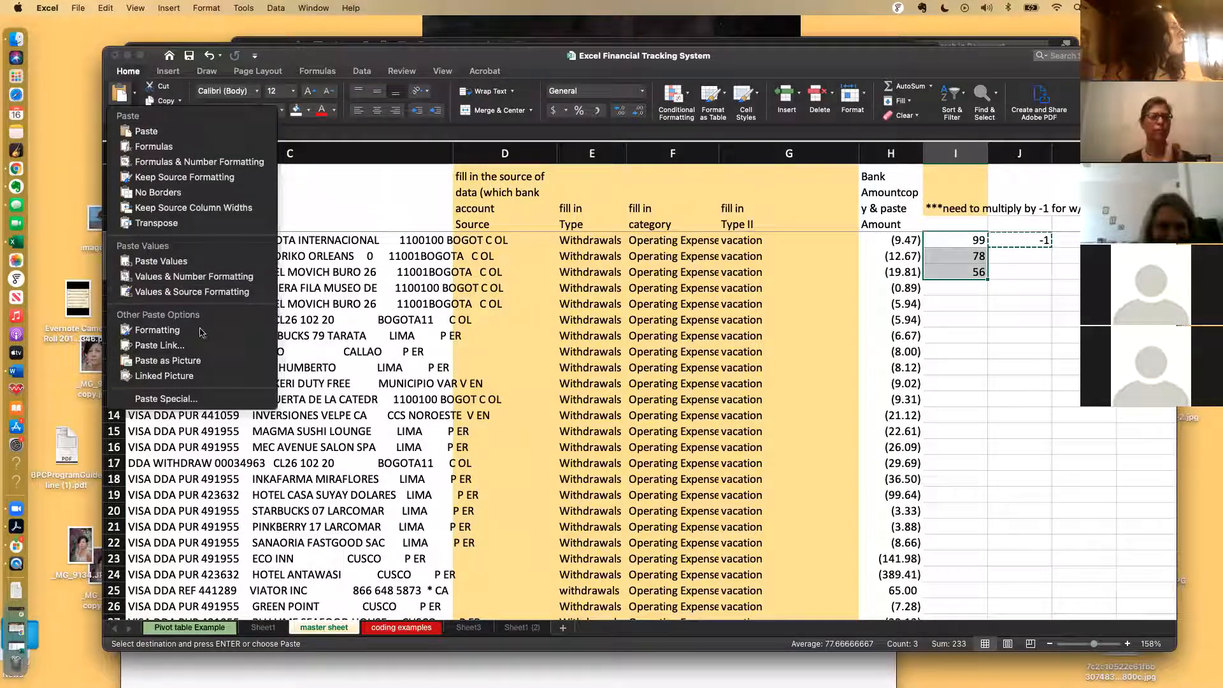
left_click(202, 399)
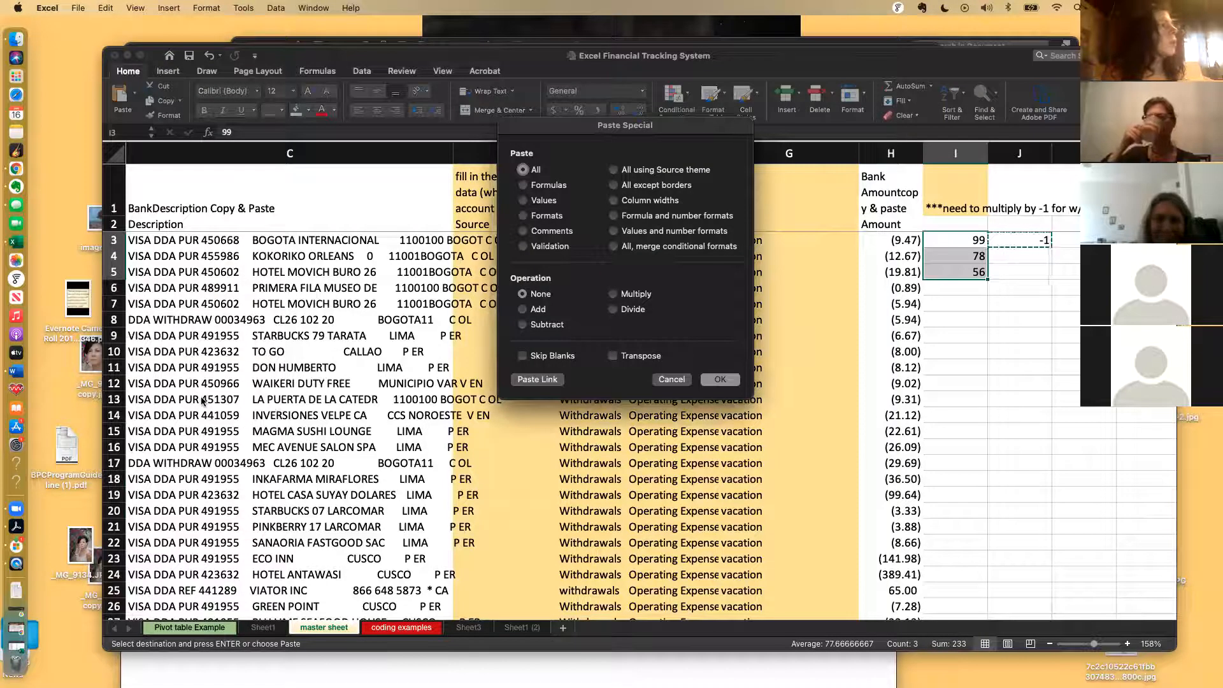
left_click(612, 296)
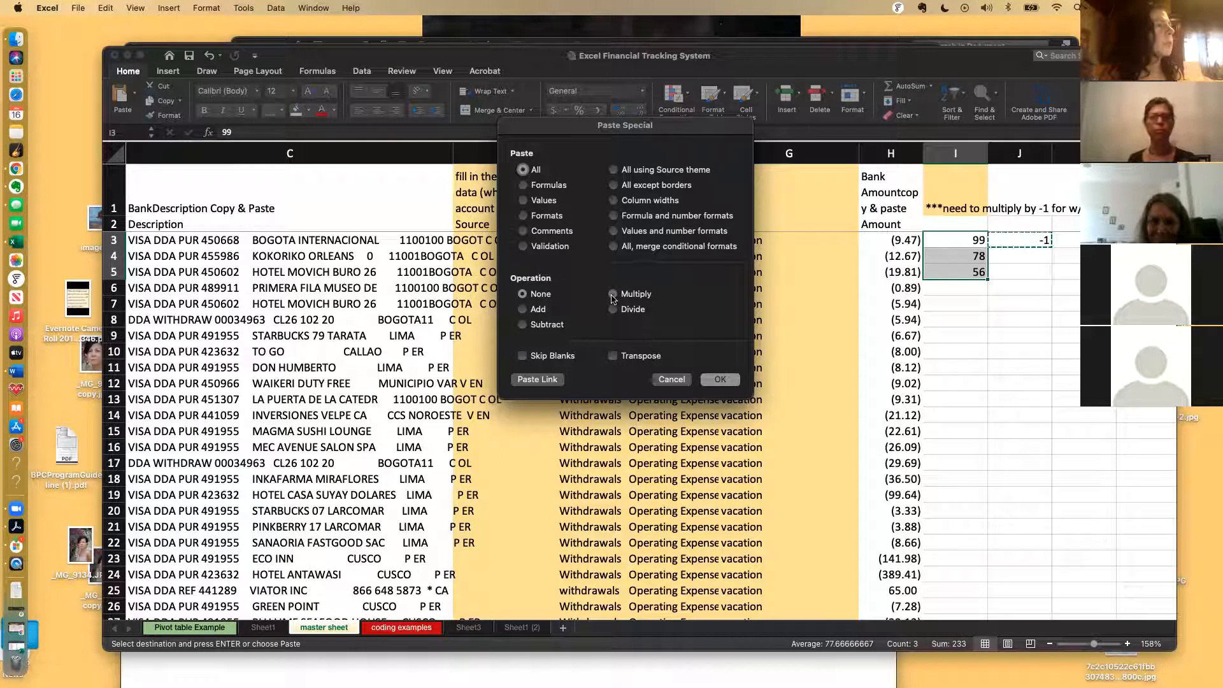
left_click(719, 379)
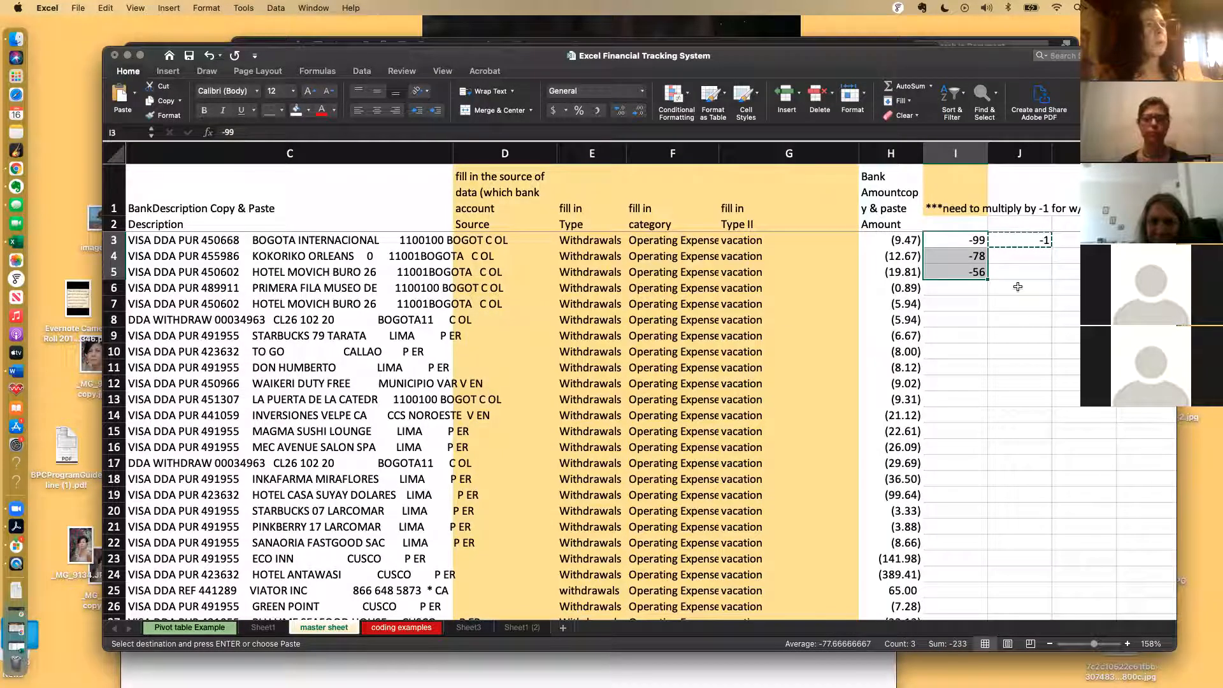
left_click(1018, 287)
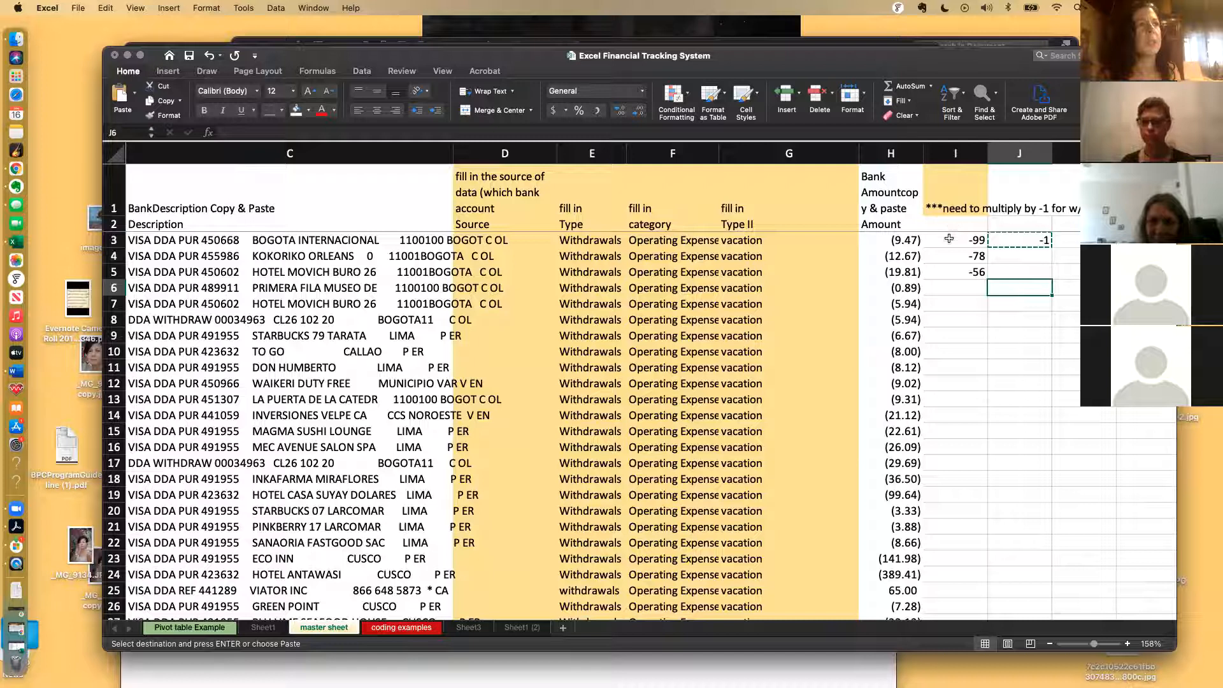
Step: Delete the -1 multiplier from J3 and clear the contents of the sample cells I3 to I5
left_click(1032, 239)
key("Delete")
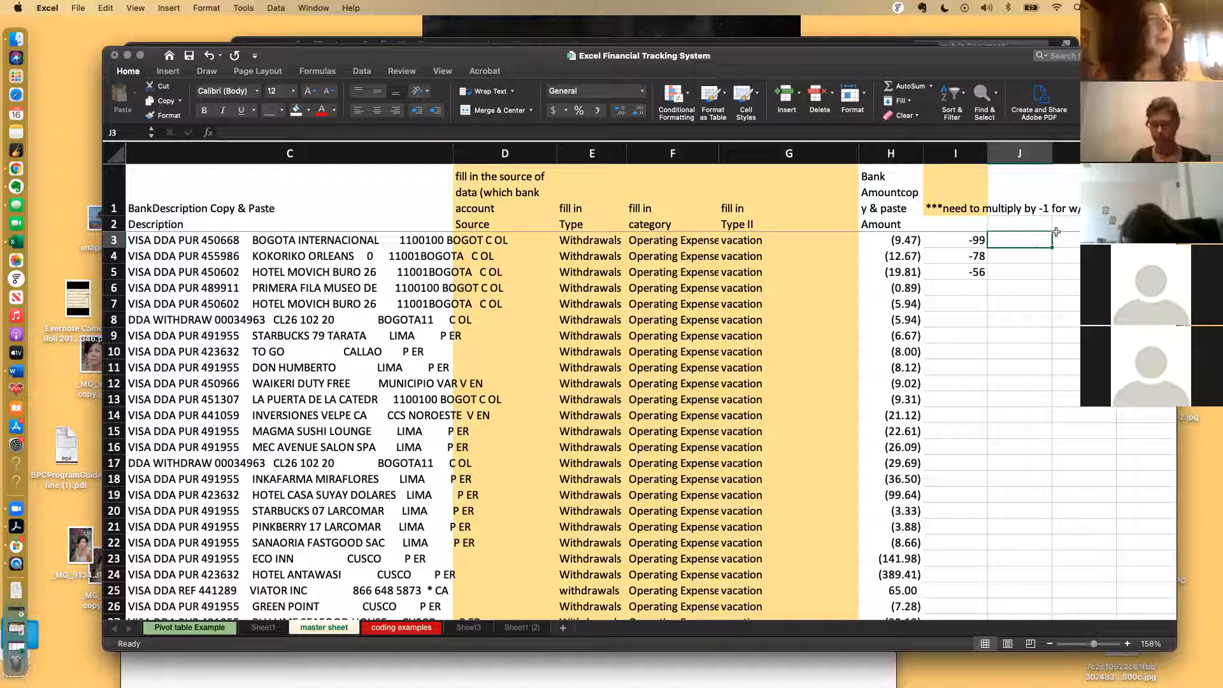
left_click(941, 240)
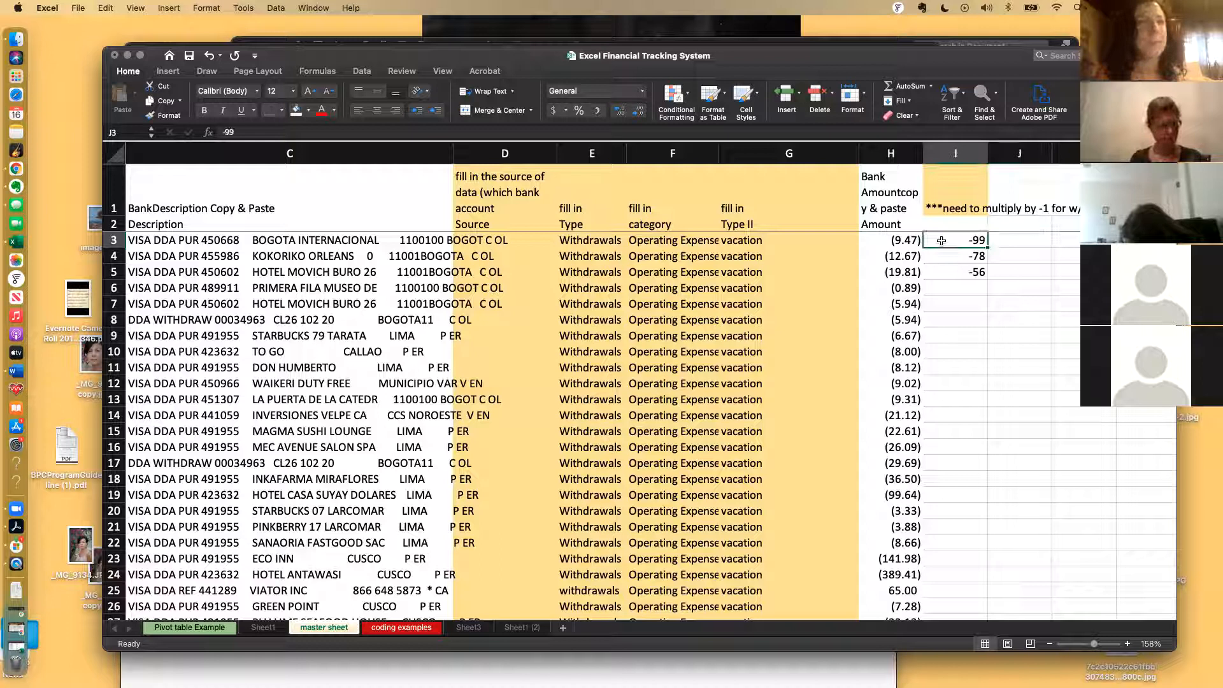
left_click(942, 273, "shift")
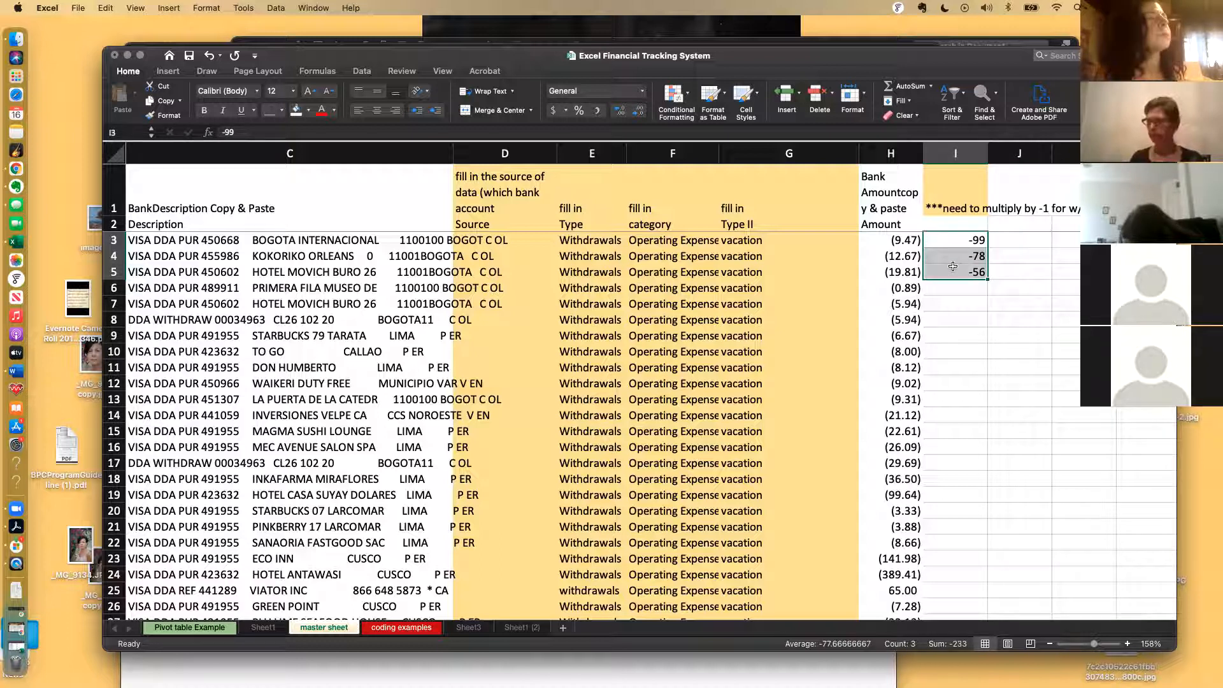
right_click(954, 270)
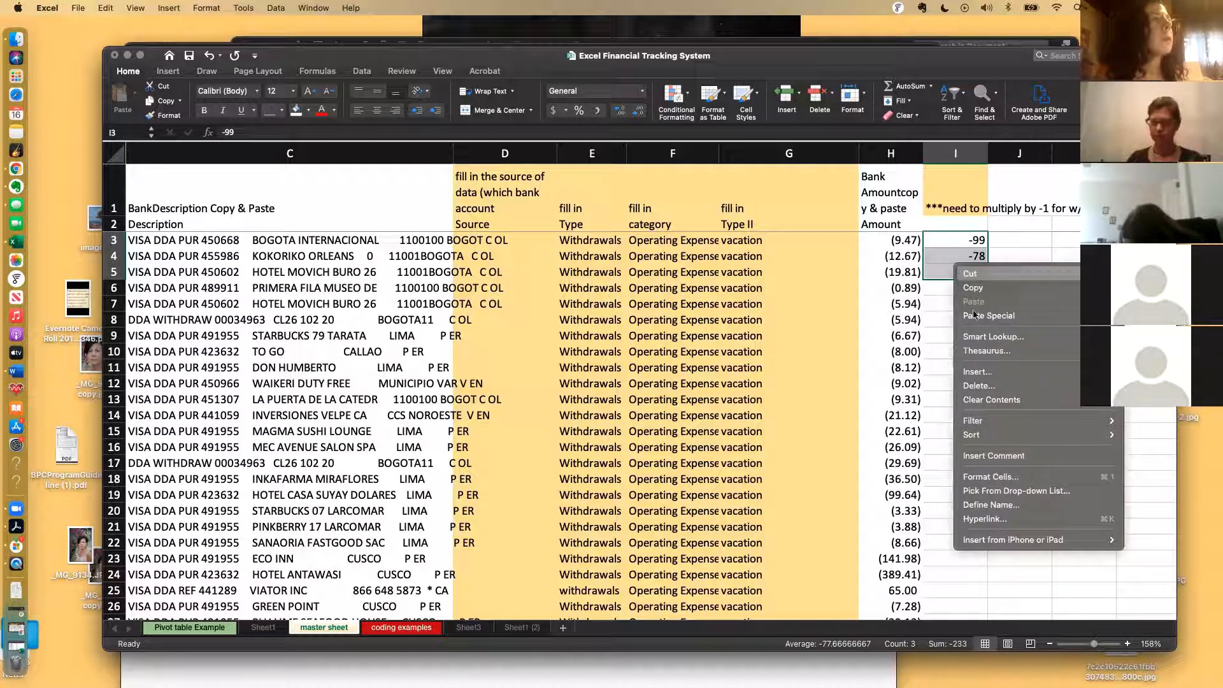
left_click(989, 398)
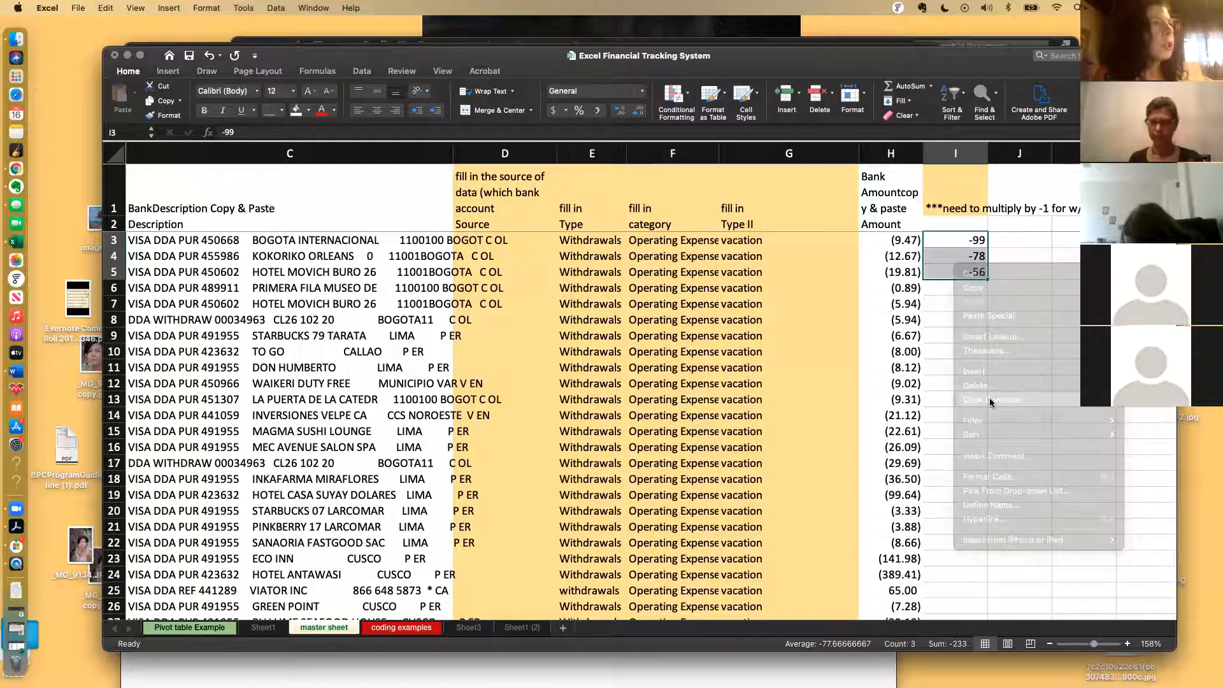
left_click(991, 400)
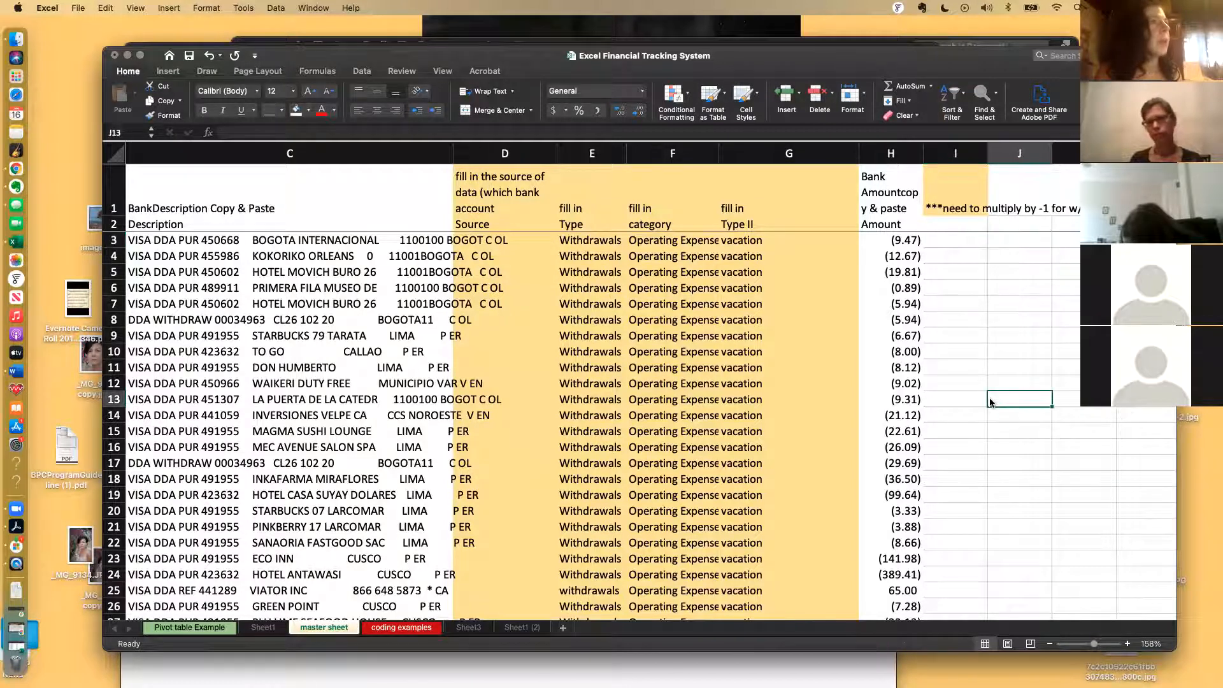
Step: Examine the row 13 transaction across its date, month, description, type, category and amount columns
key("Left")
key("Left")
key("Left")
key("Left")
key("Left")
key("Left")
key("Left")
key("Left")
key("Left")
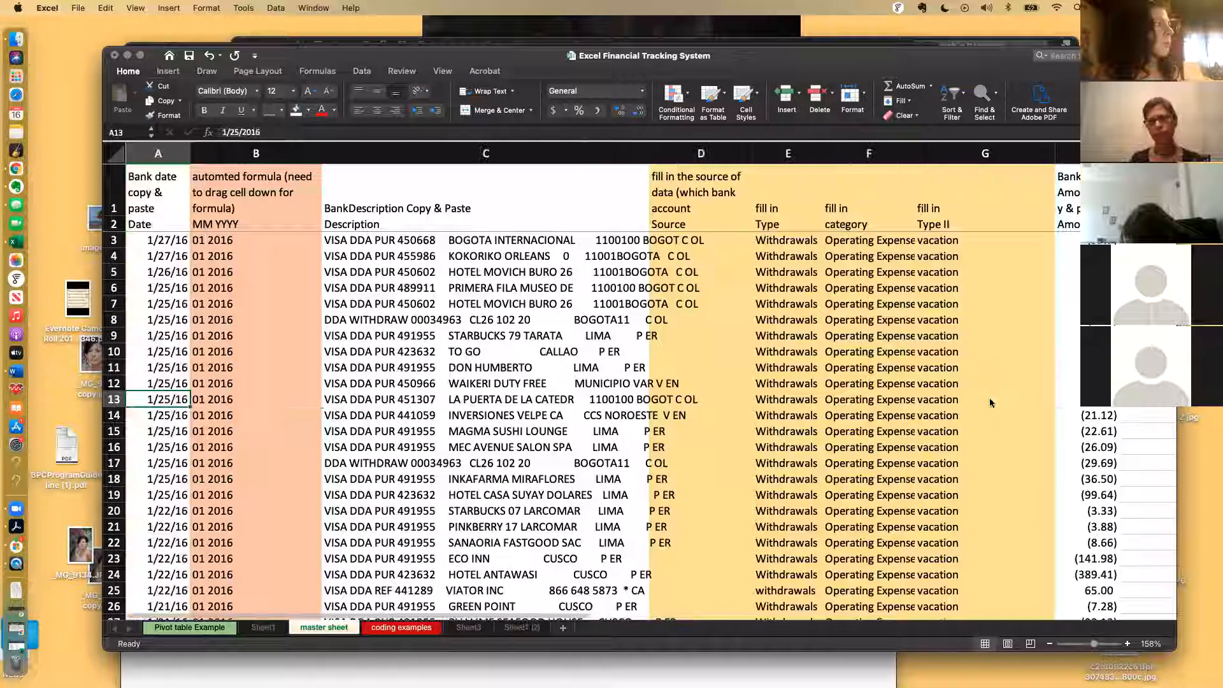
key("Right")
key("Right")
key("Right")
key("Right")
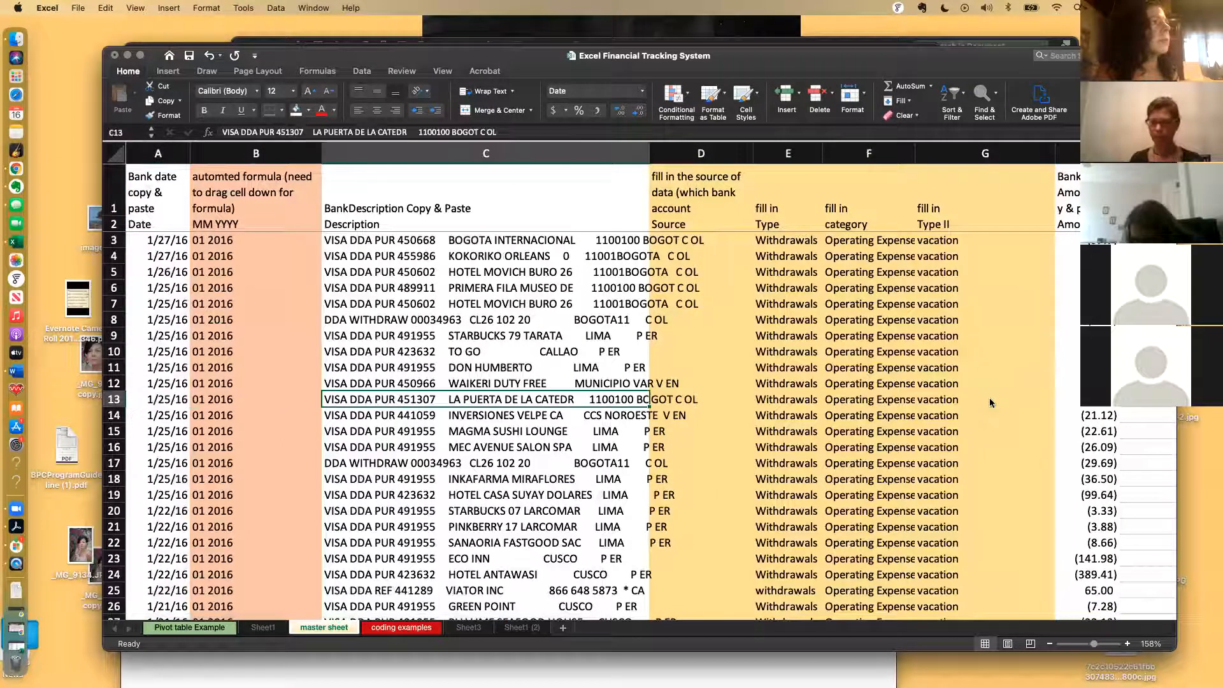
key("Right")
key("Right")
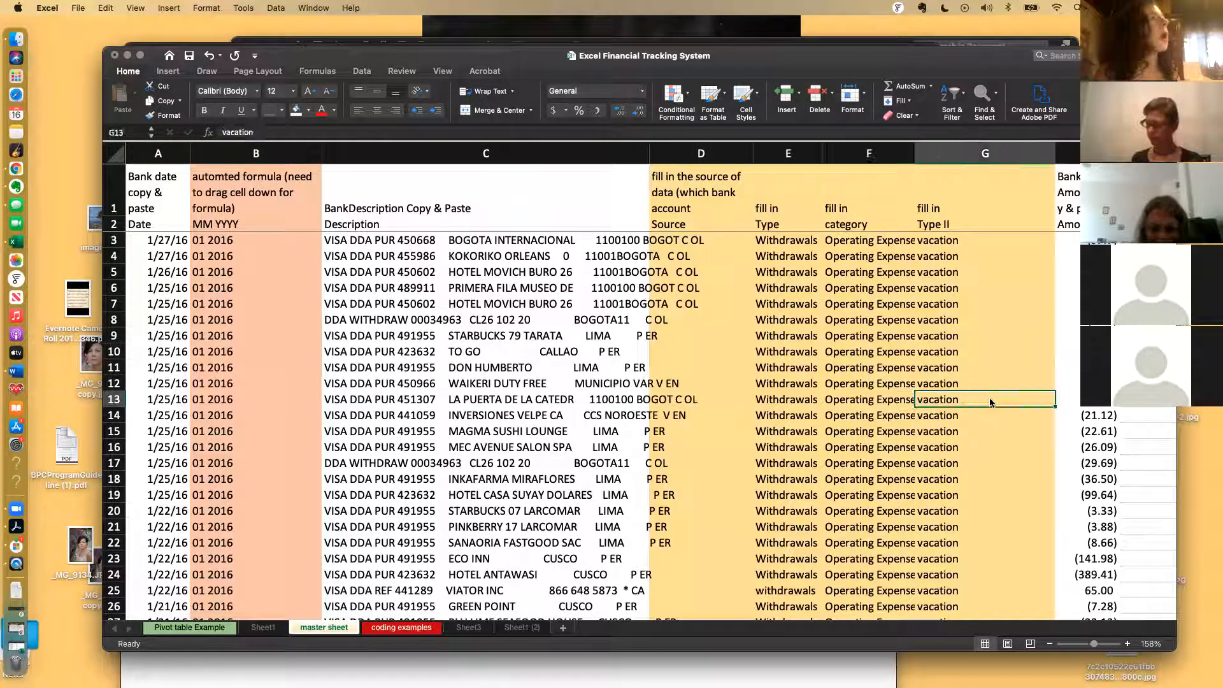
key("Right")
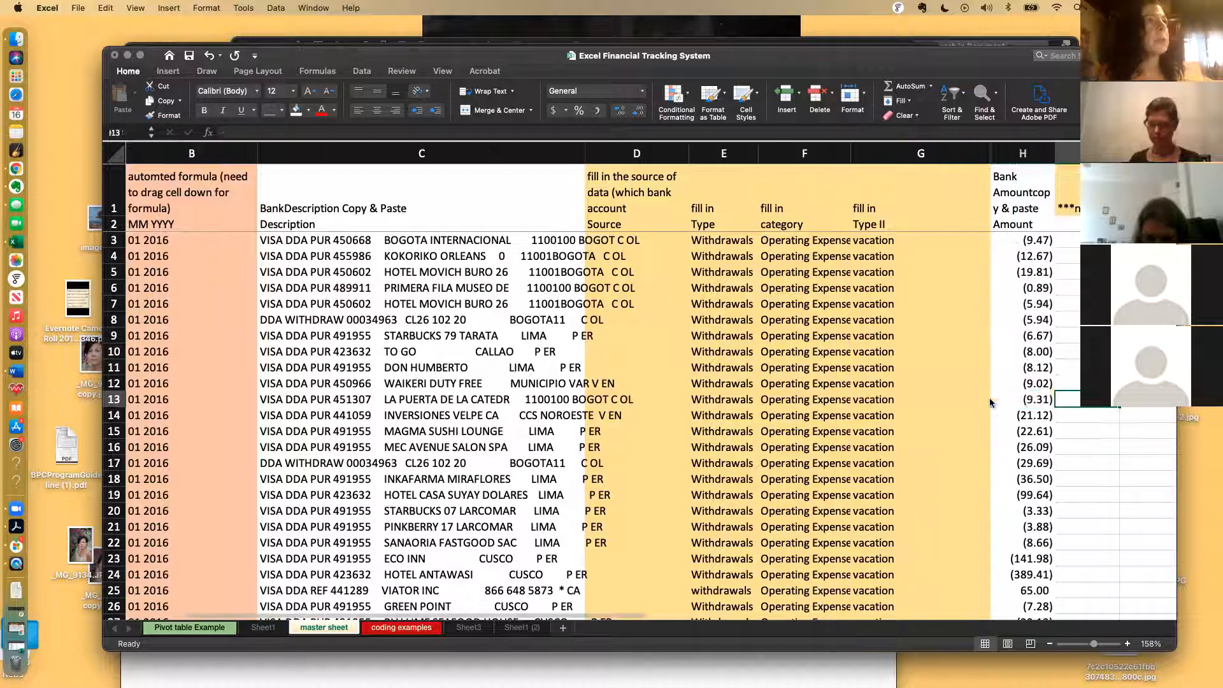
key("Left")
key("Left")
key("Left")
key("Left")
key("Left")
key("Left")
key("Left")
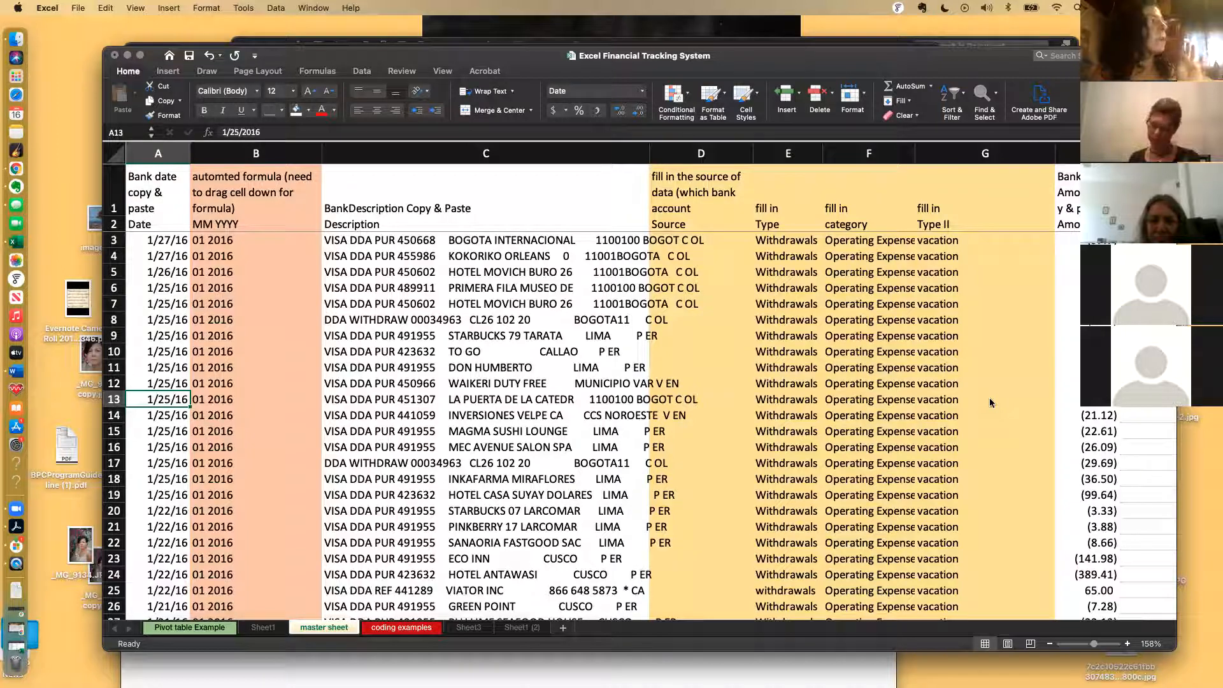
Step: Examine the month-and-year formula in column B, from row 13 up to the MM YYYY heading
key("Right")
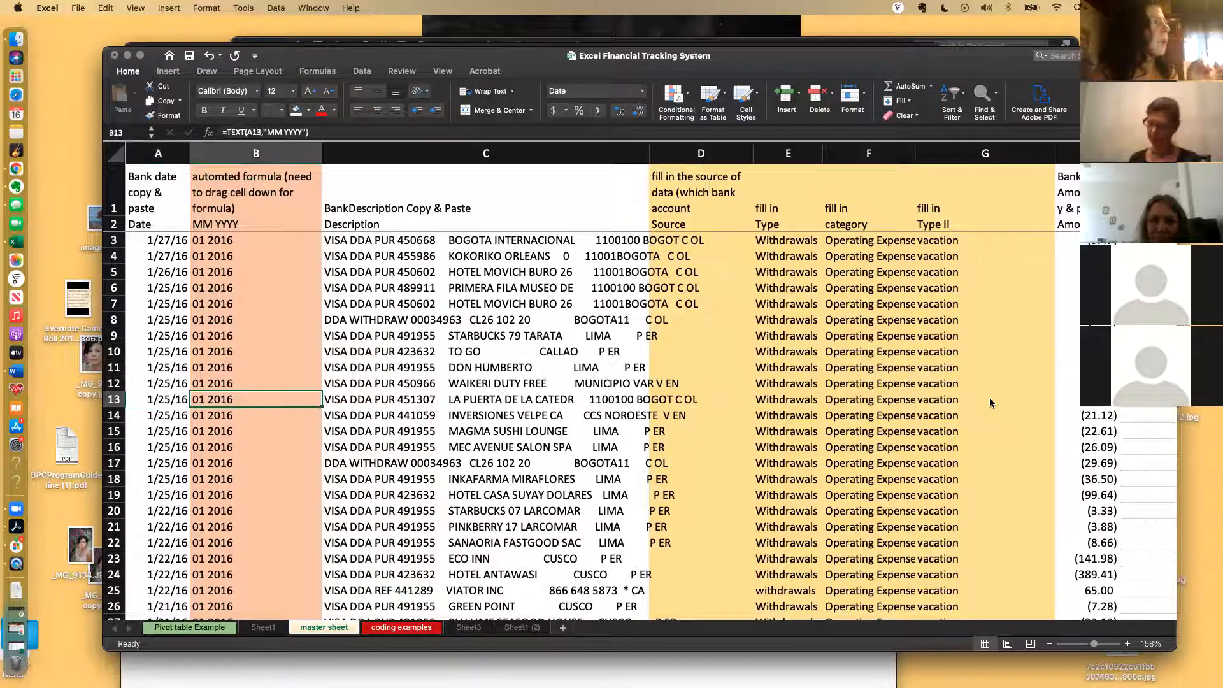
key("Up")
key("Up")
key("Up")
key("Up")
key("Up")
key("Up")
key("Up")
key("Up")
key("Up")
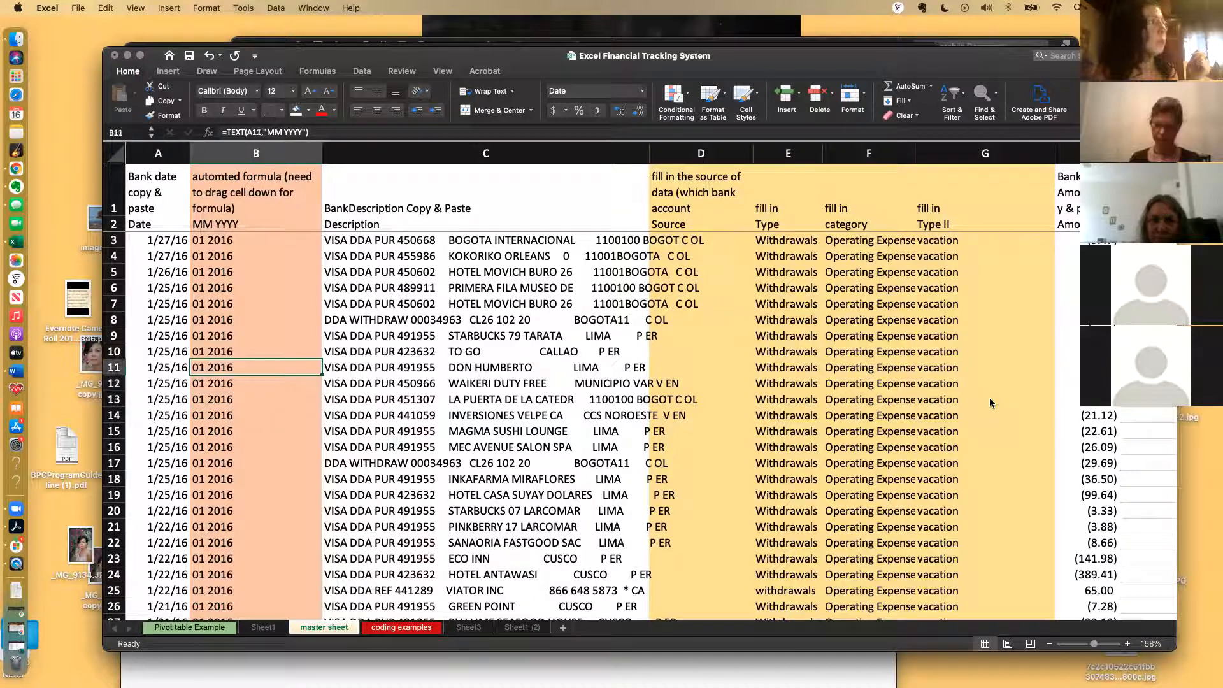
key("Up")
key("Up")
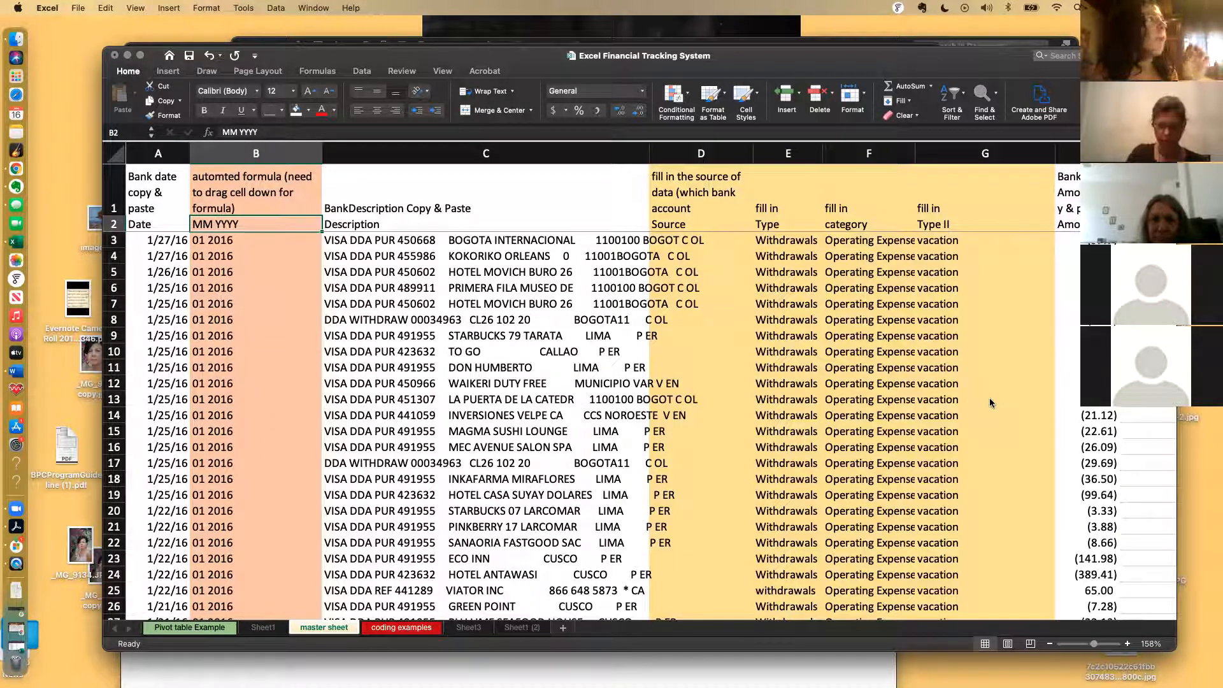
key("Down")
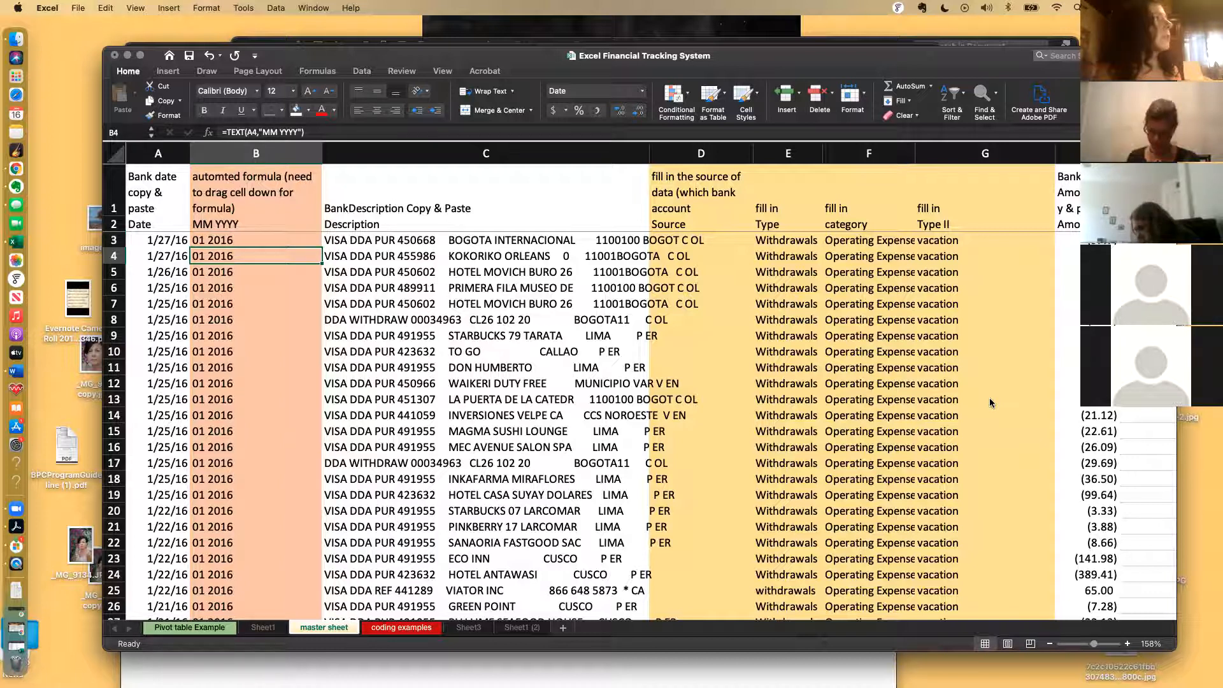
Step: Examine the month formula in B4, the bank description in C4 and the Source column's heading and instructions
key("Down")
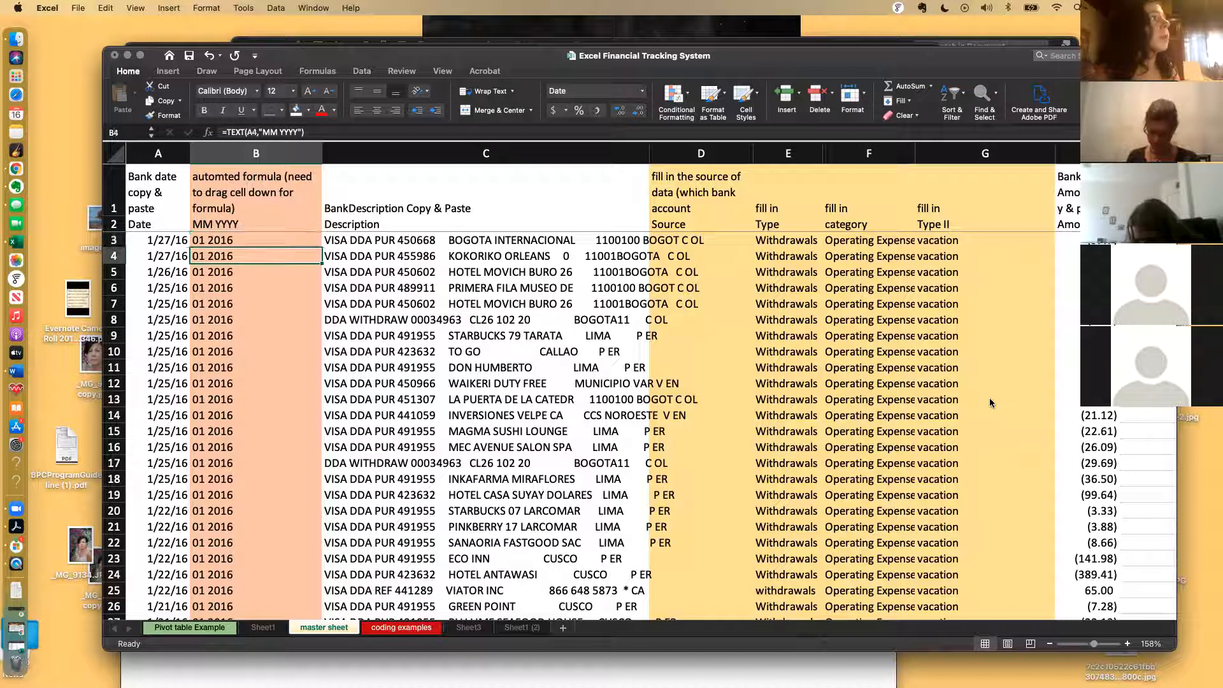
key("Right")
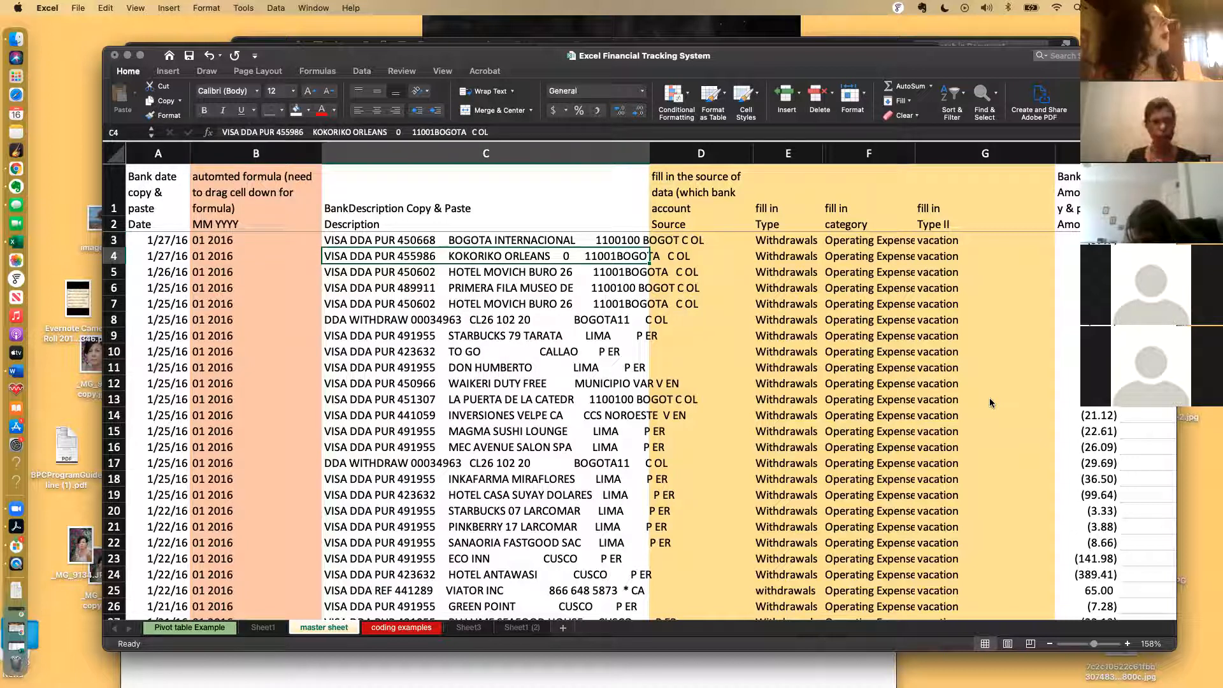
key("Up")
key("Up")
key("Right")
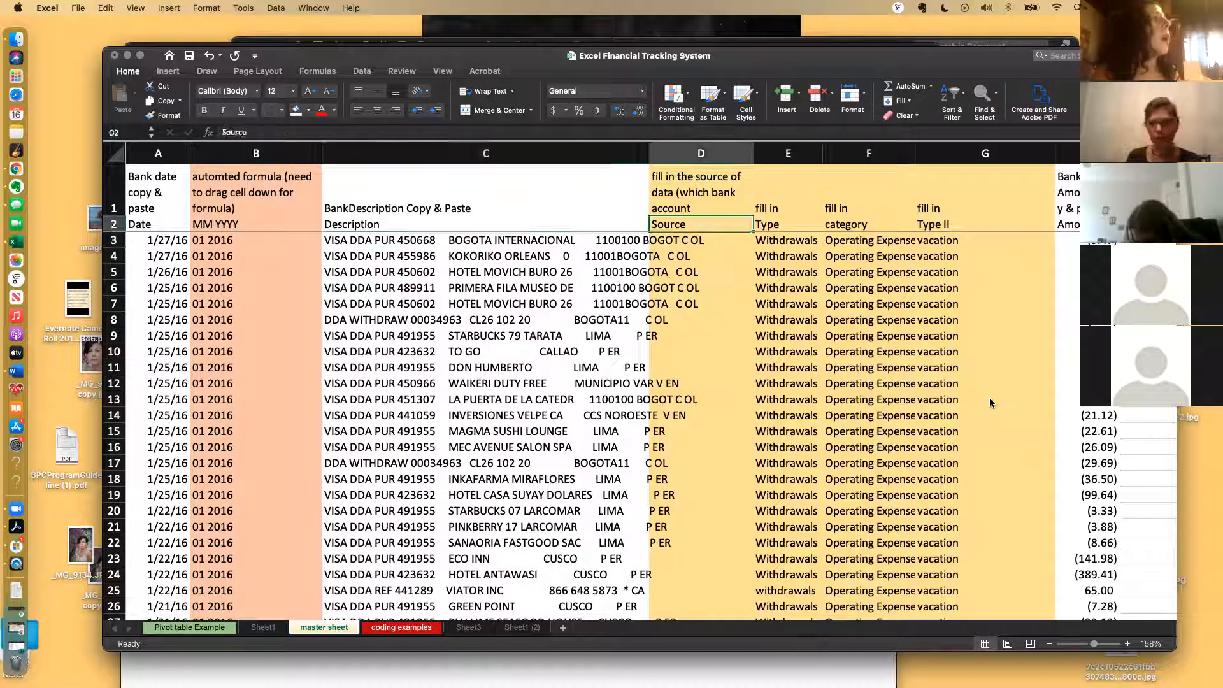
key("Down")
key("Up")
key("Up")
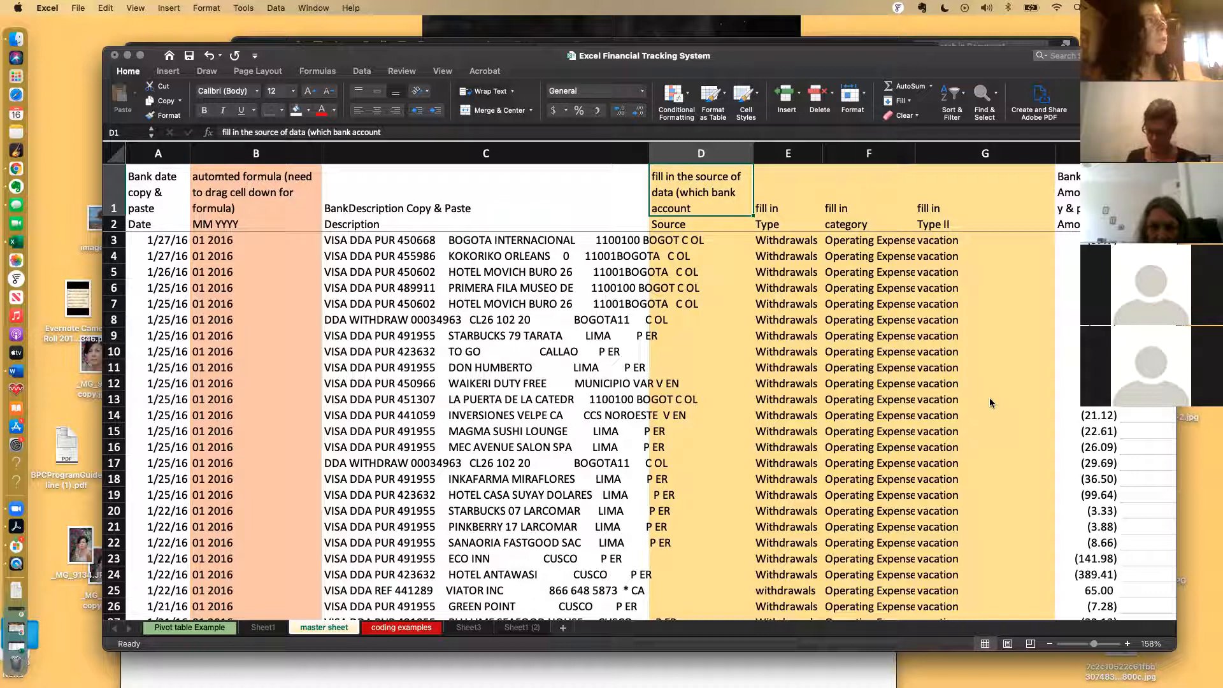
Step: Enter BOA Checking as the source in D3 and fill it down to D18
key("Down")
key("Down")
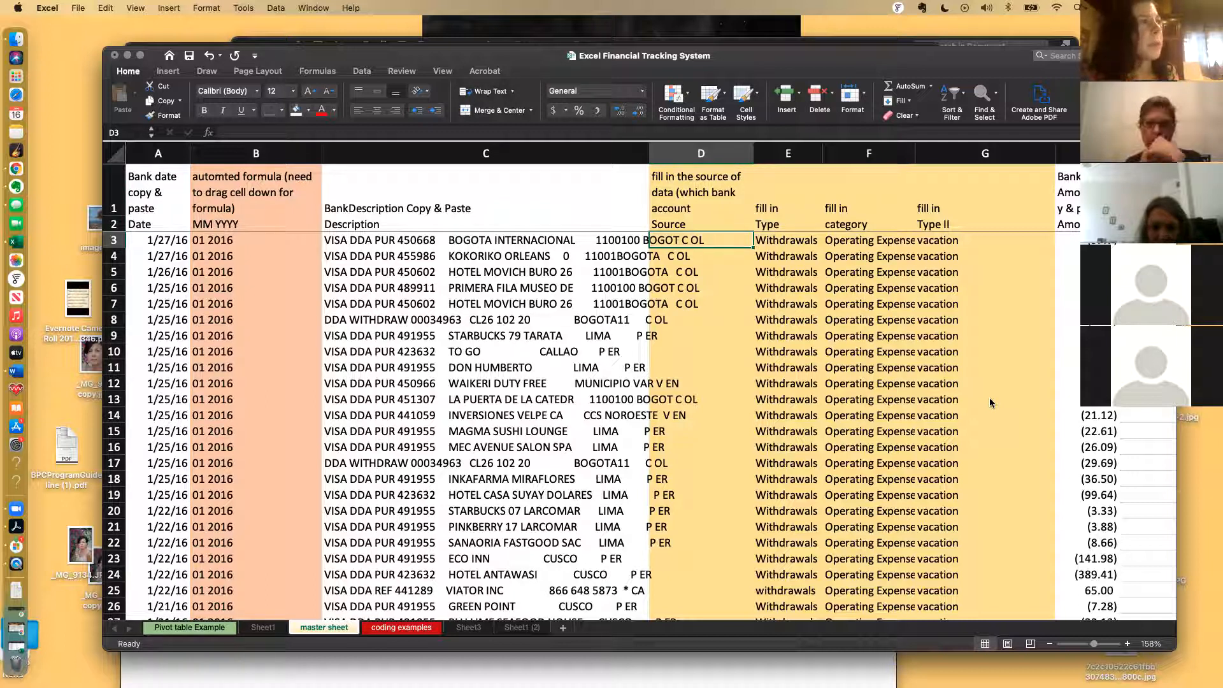
type("BOA Checking")
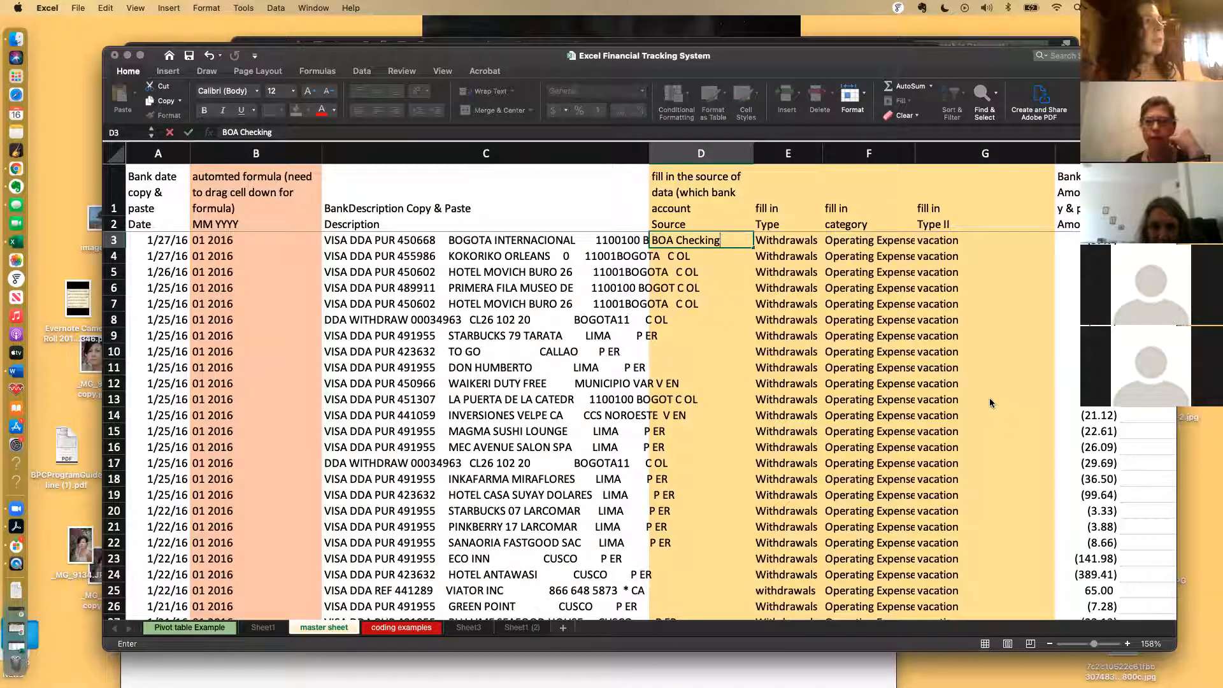
key("Return")
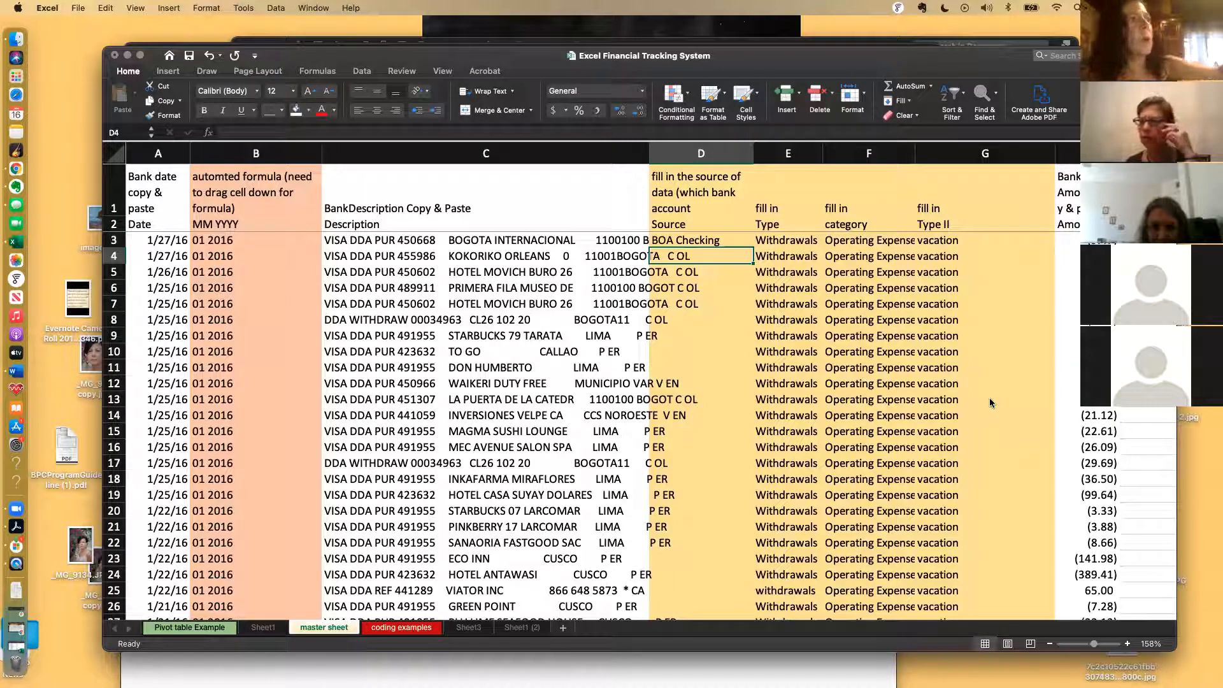
left_click(716, 242)
left_click_drag(753, 248, 755, 486)
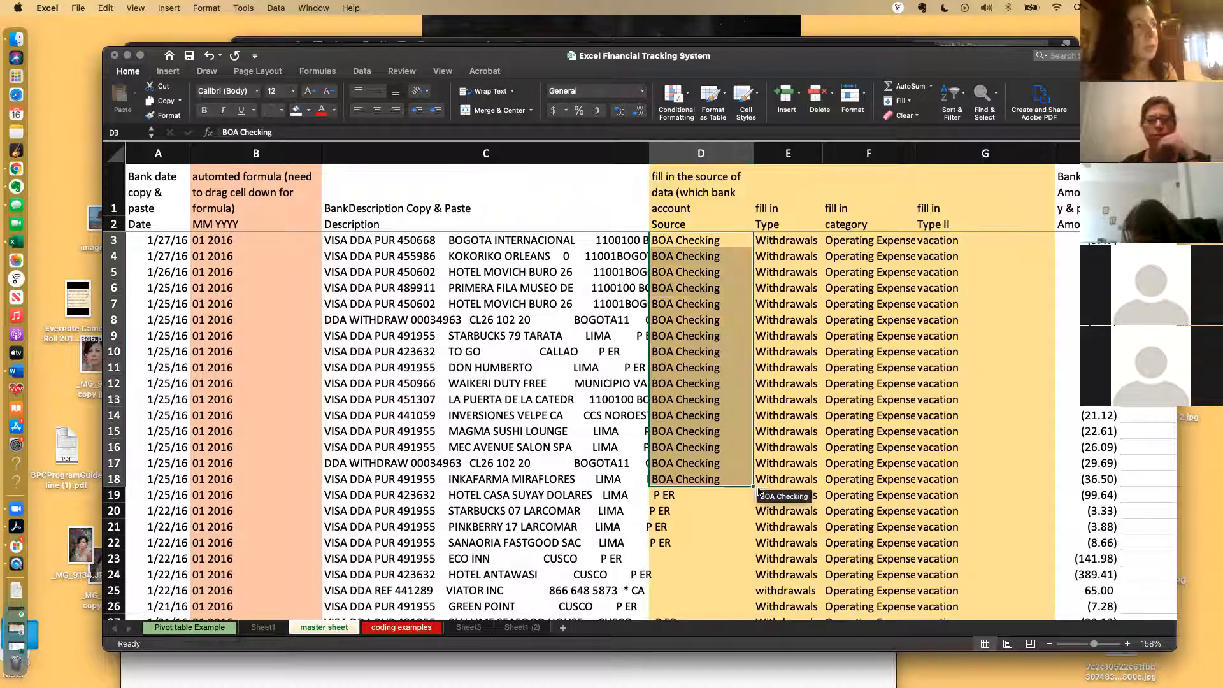
Step: Enter Capital One CC as the source in D19 and fill it down to D26
left_click(727, 499)
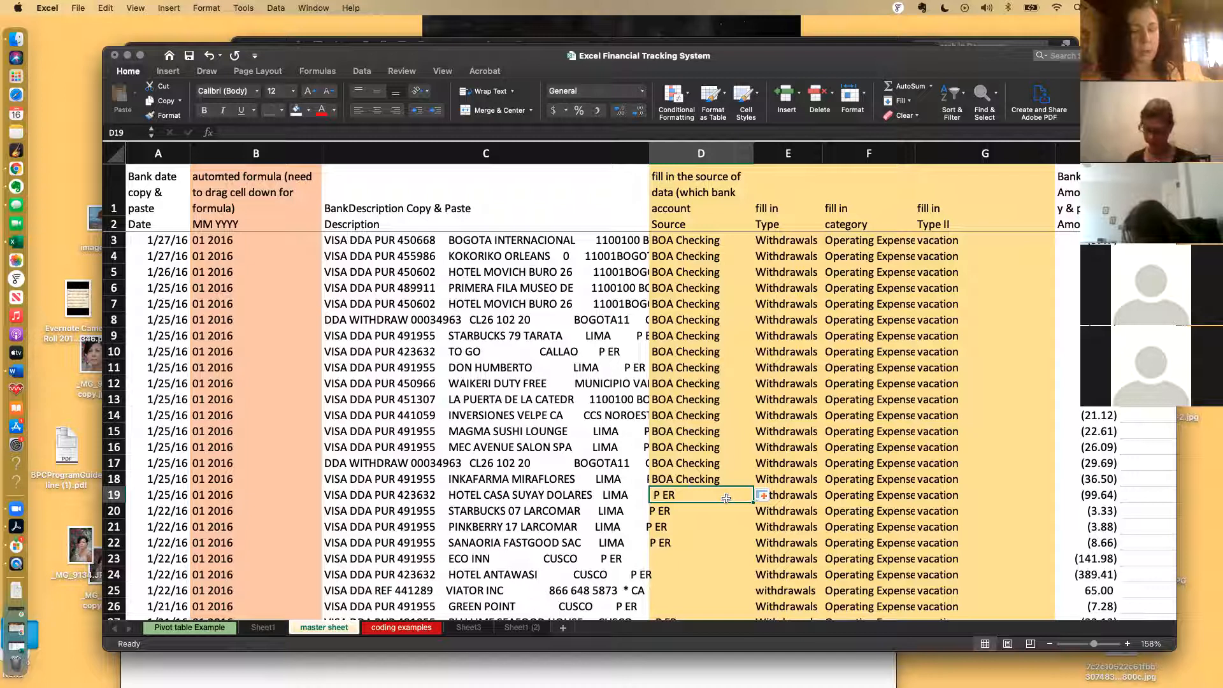
type("Ca")
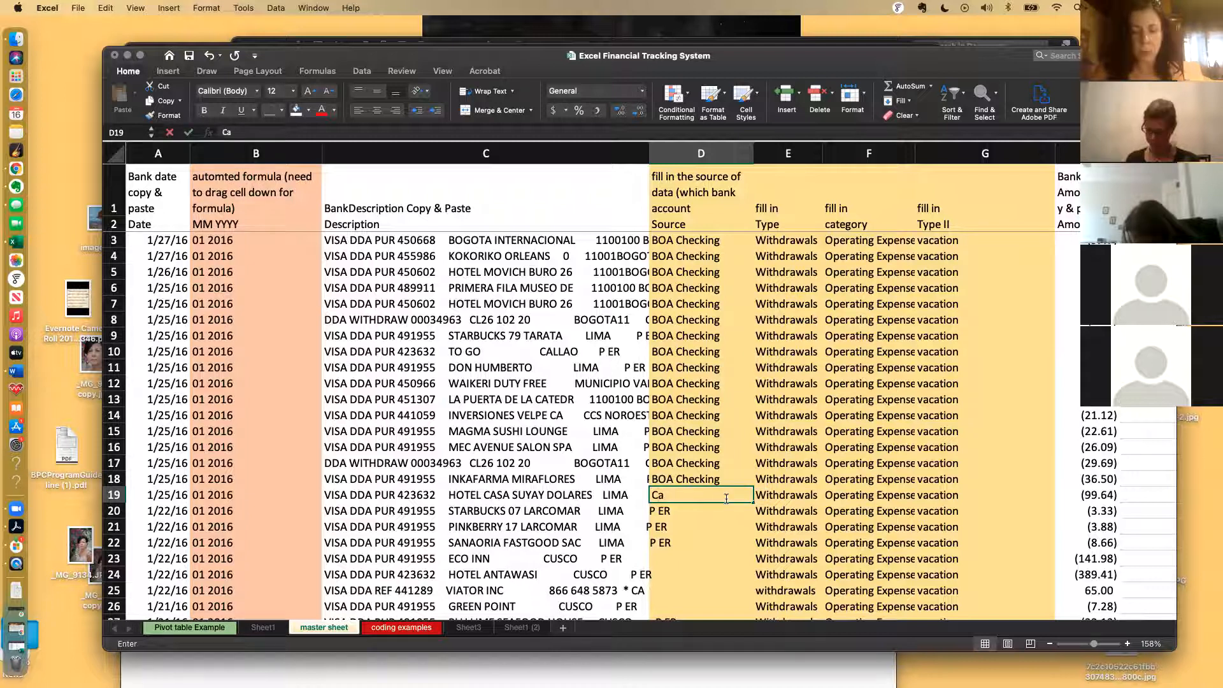
type("pital One CC")
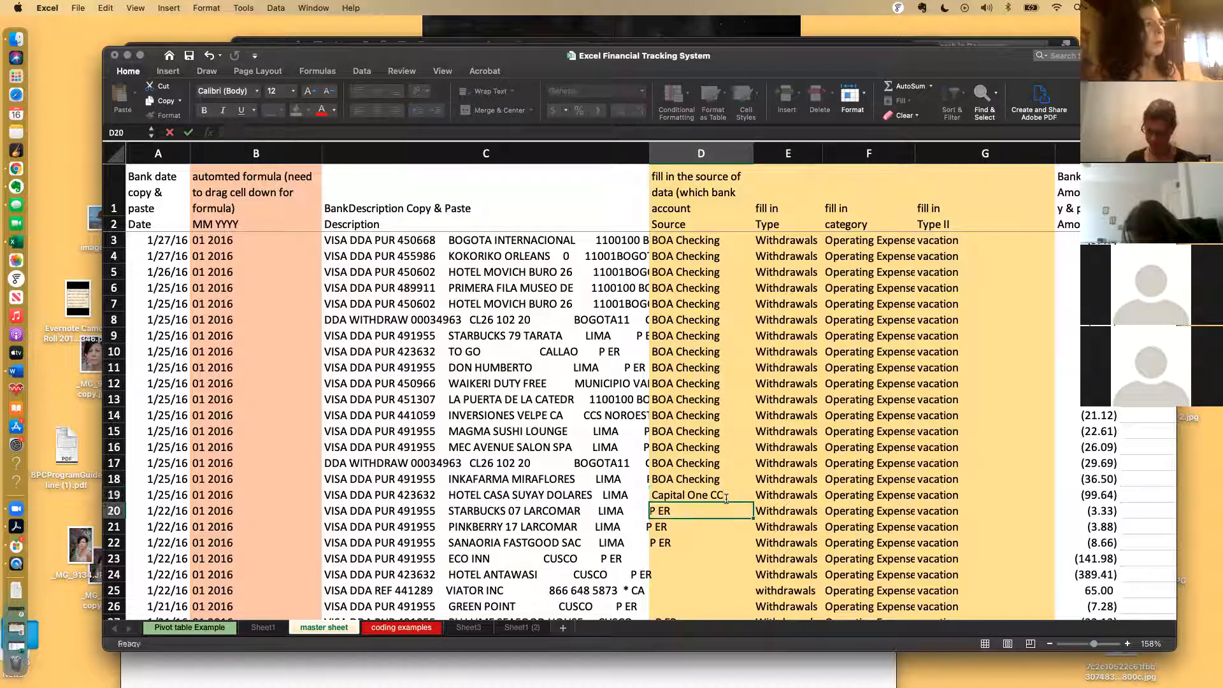
key("Return")
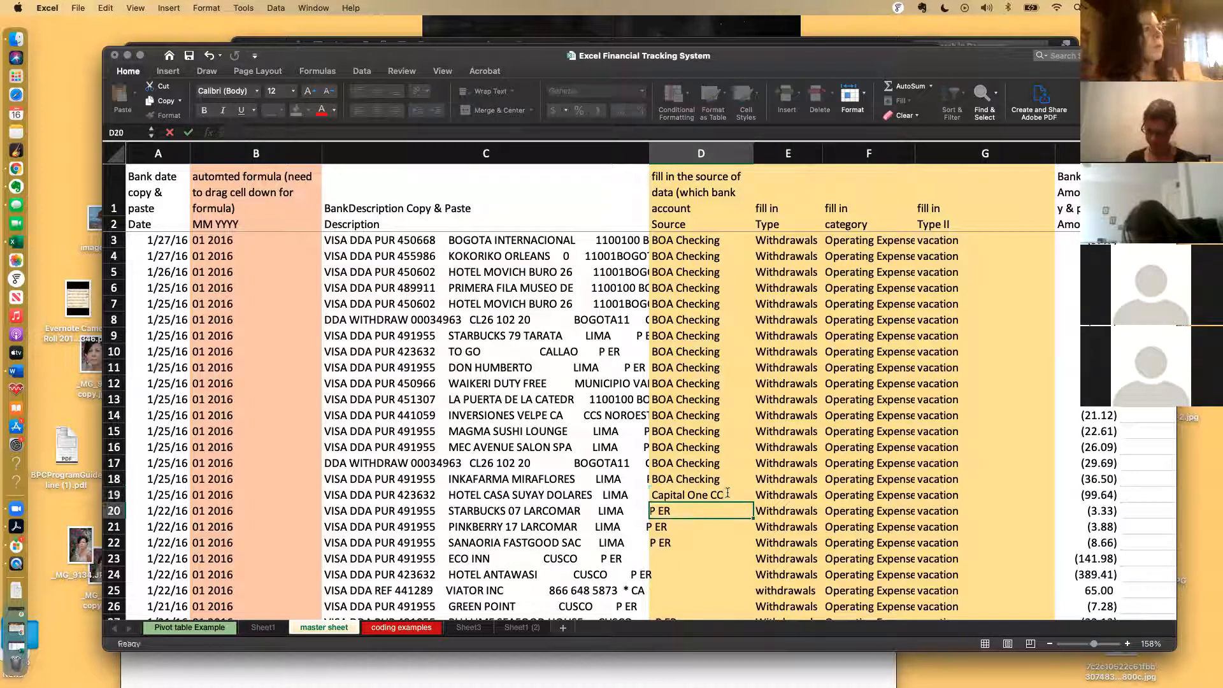
left_click(709, 494)
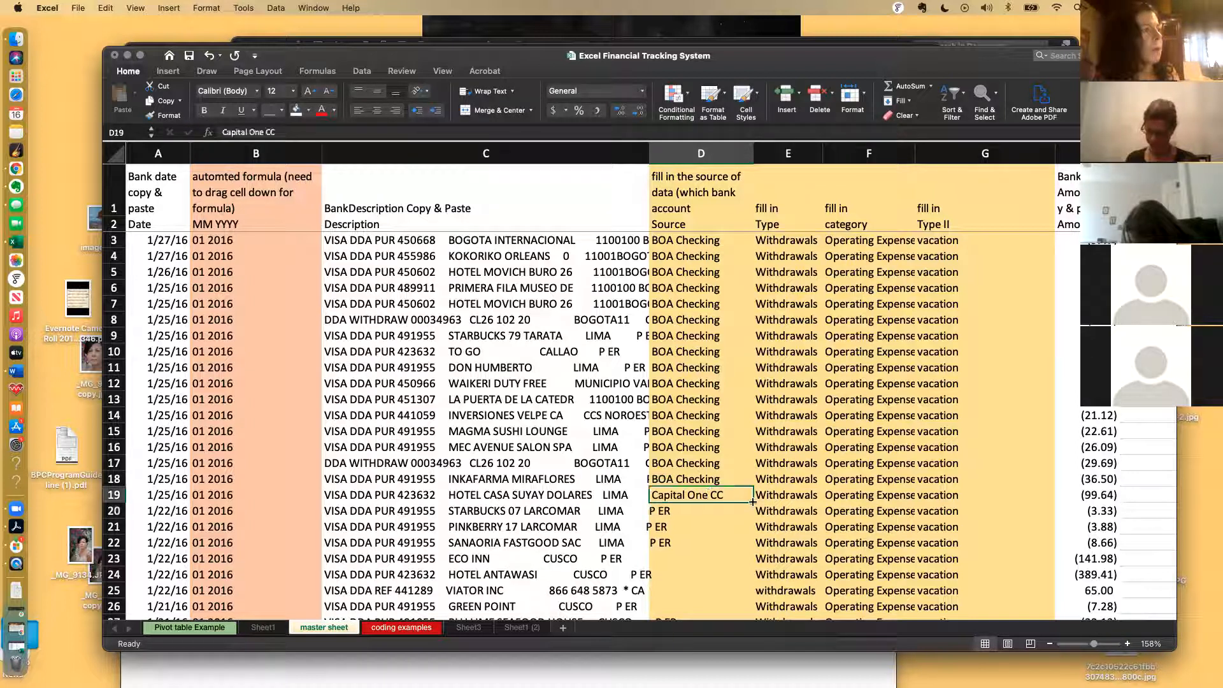
left_click_drag(754, 502, 758, 615)
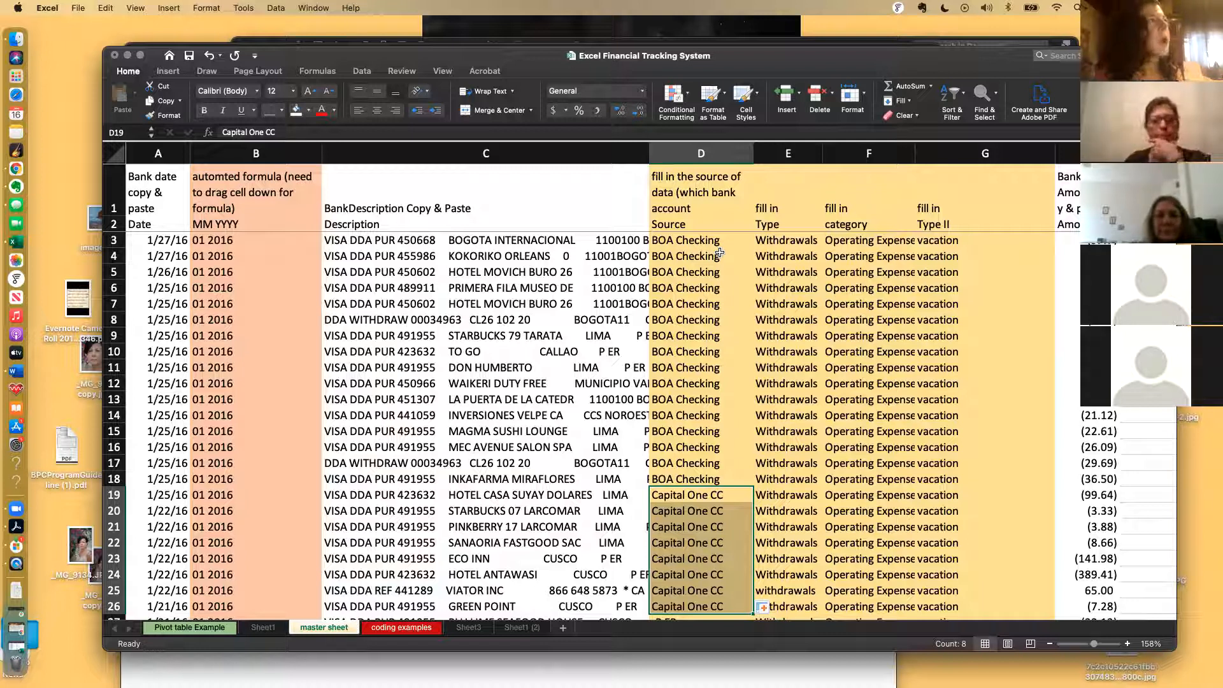
Step: Review the Source entries in column D from row 19 up to the column's heading
key("Up")
key("Up")
key("Up")
key("Up")
key("Up")
key("Up")
key("Up")
key("Up")
key("Up")
key("Up")
key("Up")
key("Up")
key("Up")
key("Up")
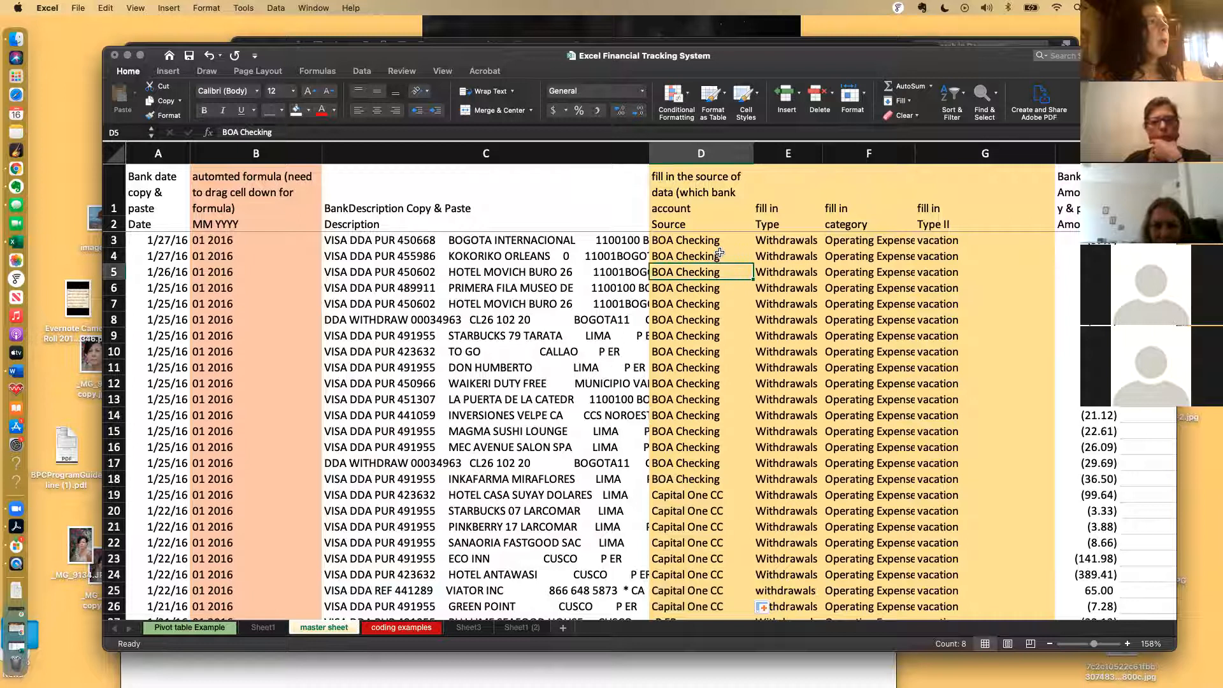
key("Up")
key("Up")
key("Up")
key("Up")
key("Down")
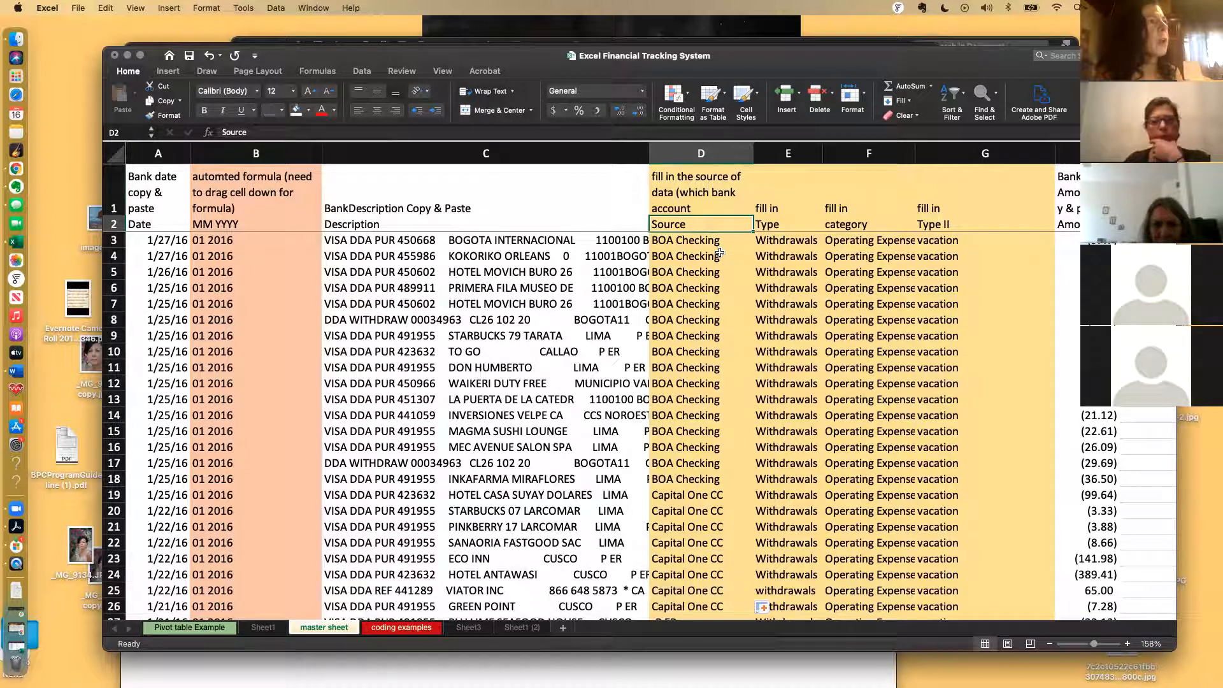
Step: Examine the Type, category and Type II headings and the Type formula in E3
key("Right")
key("Right")
key("Right")
key("Left")
key("Left")
key("Down")
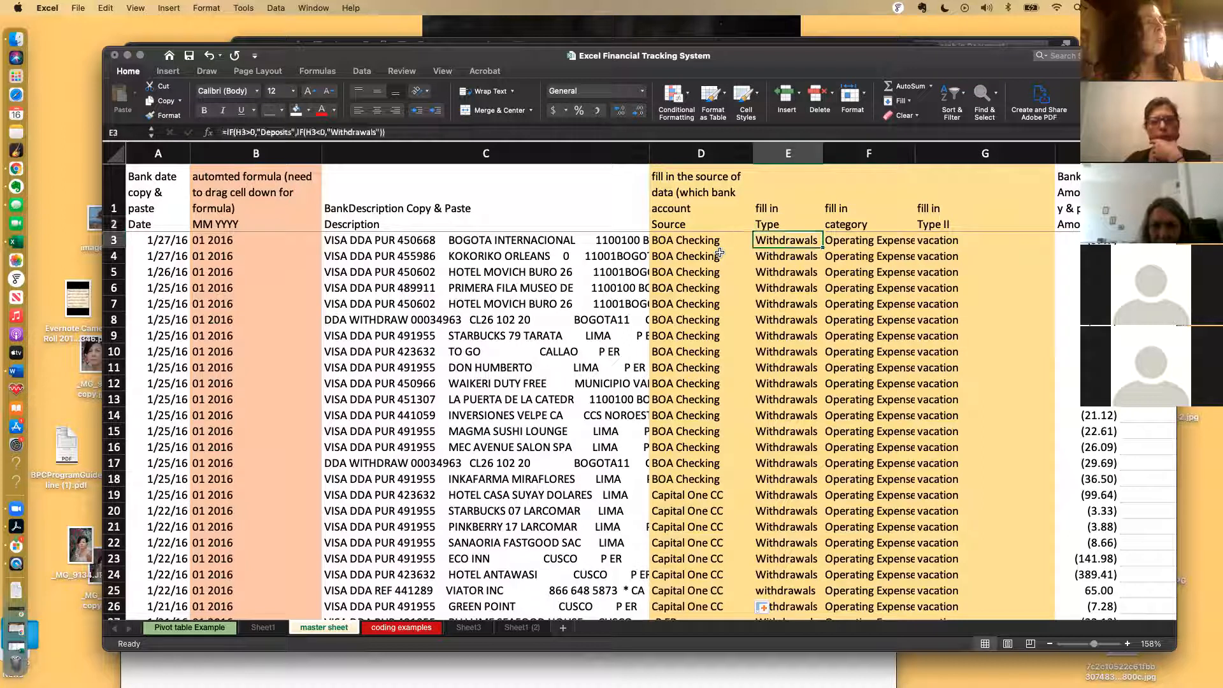
Step: Add filters to the heading row 2 of the master sheet
left_click(111, 225)
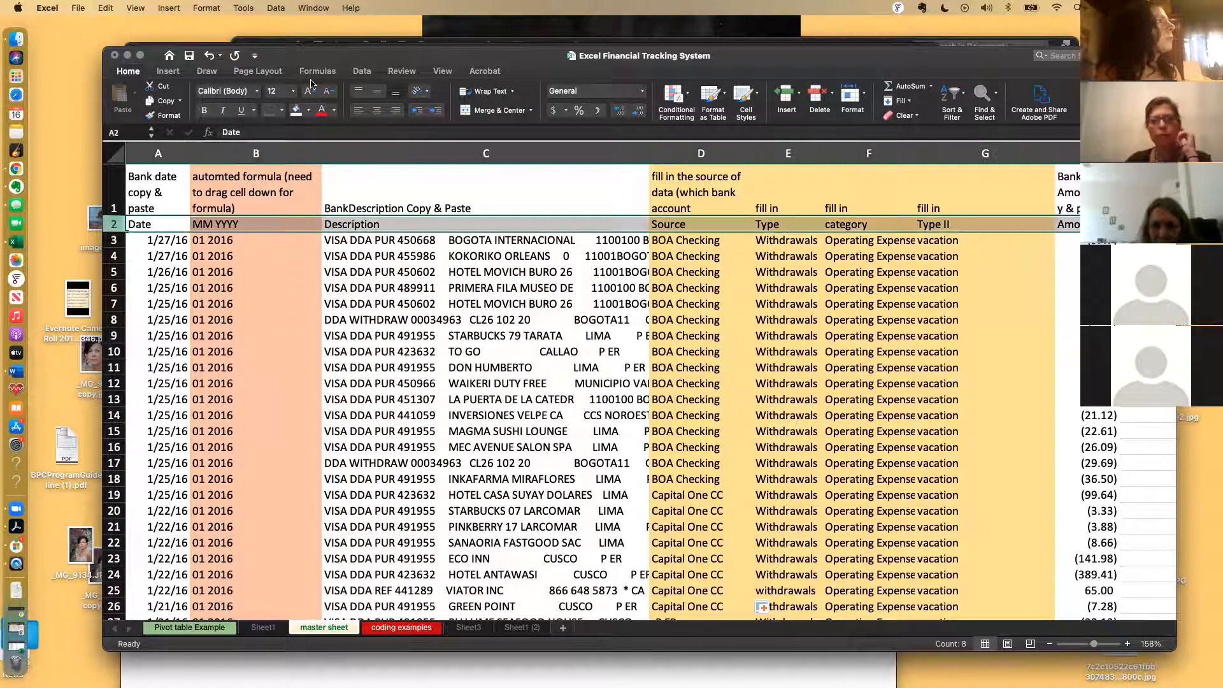
left_click(356, 72)
left_click(385, 97)
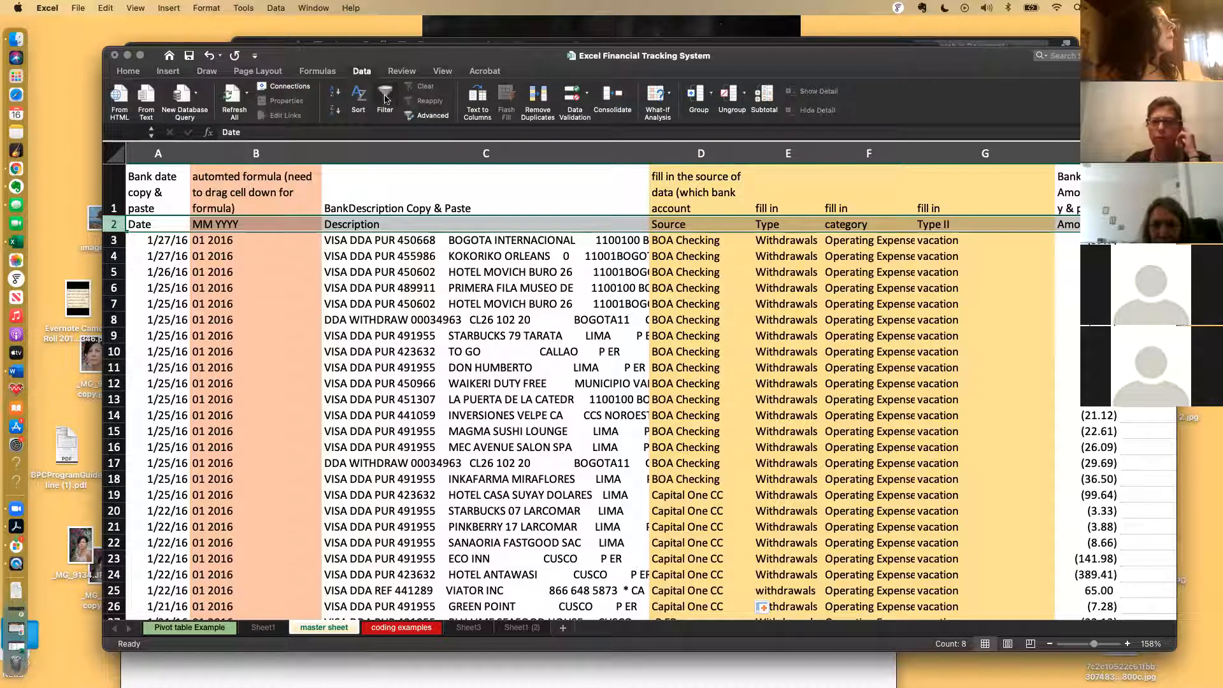
left_click(704, 300)
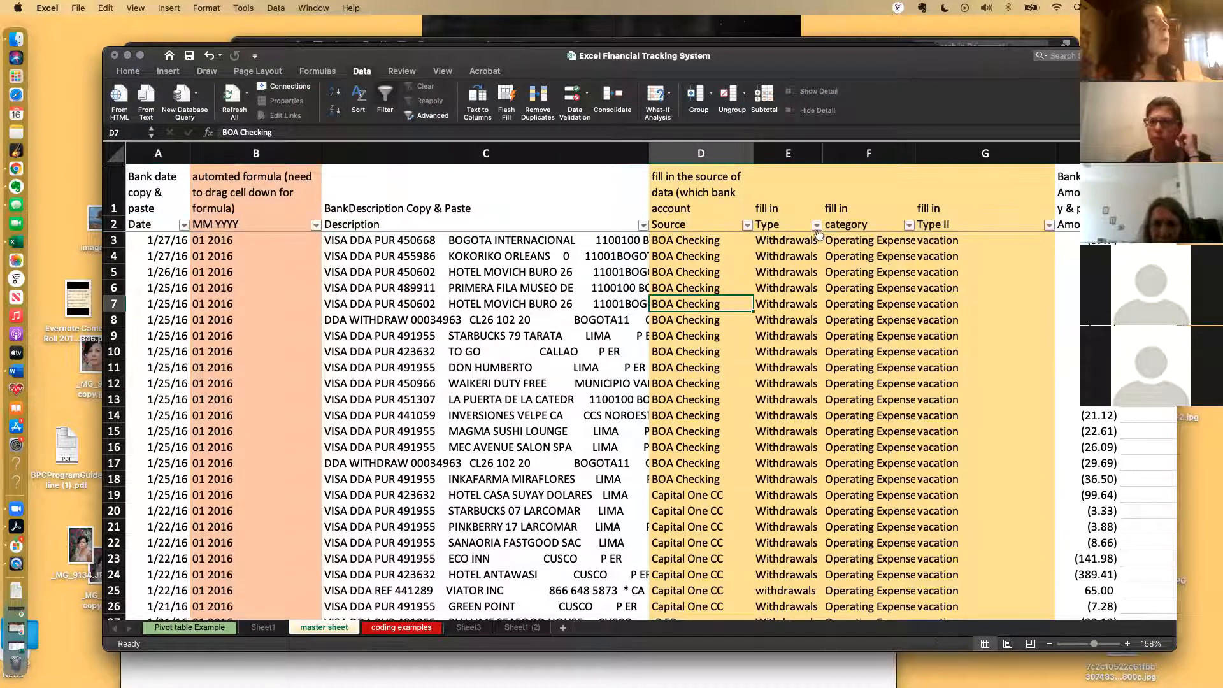
Step: View the filter choices available for the category column and close the list without filtering
left_click(816, 225)
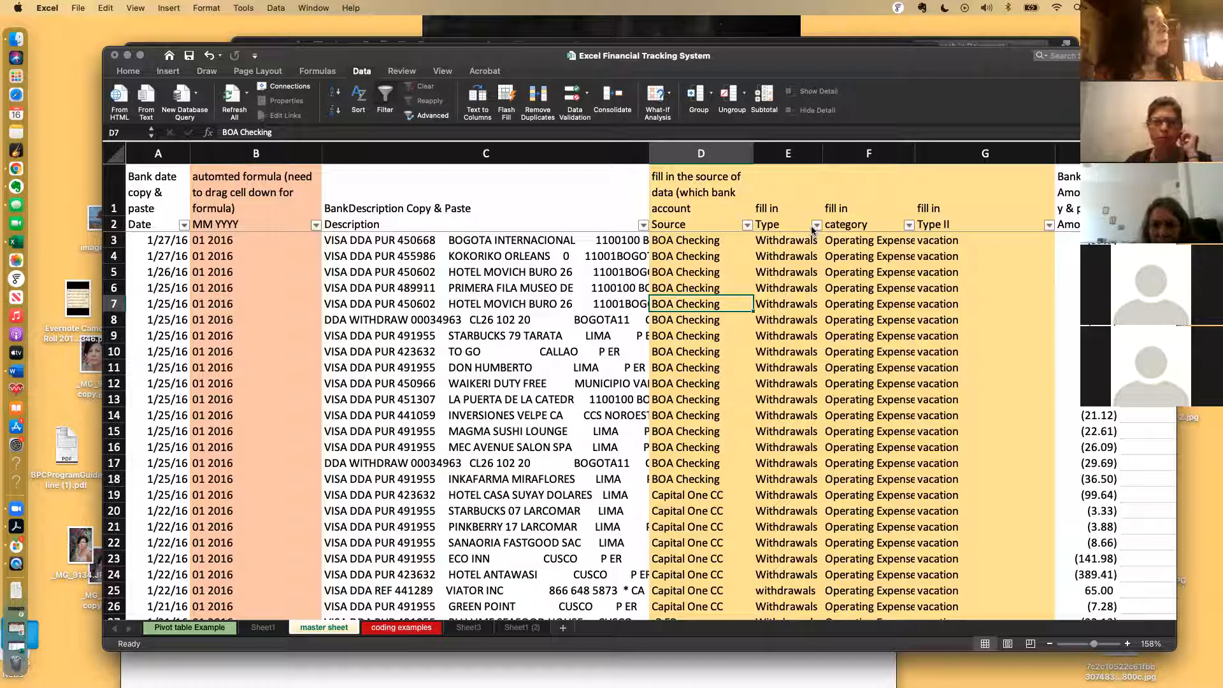
left_click(909, 225)
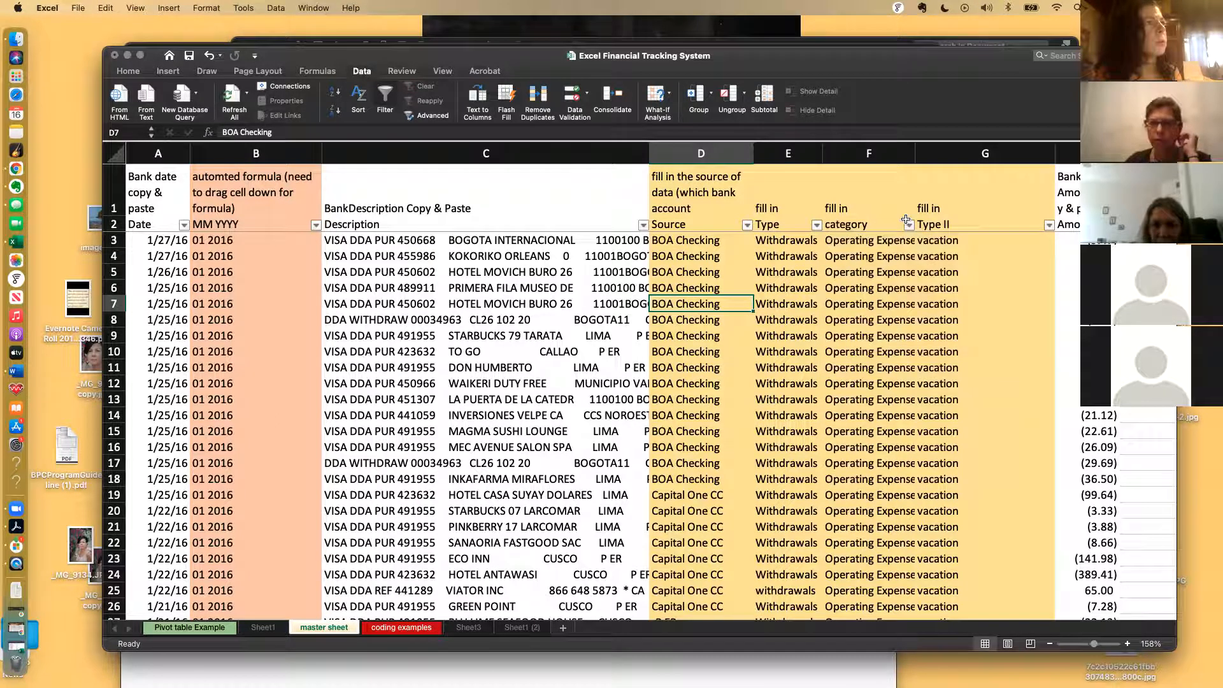
left_click(909, 226)
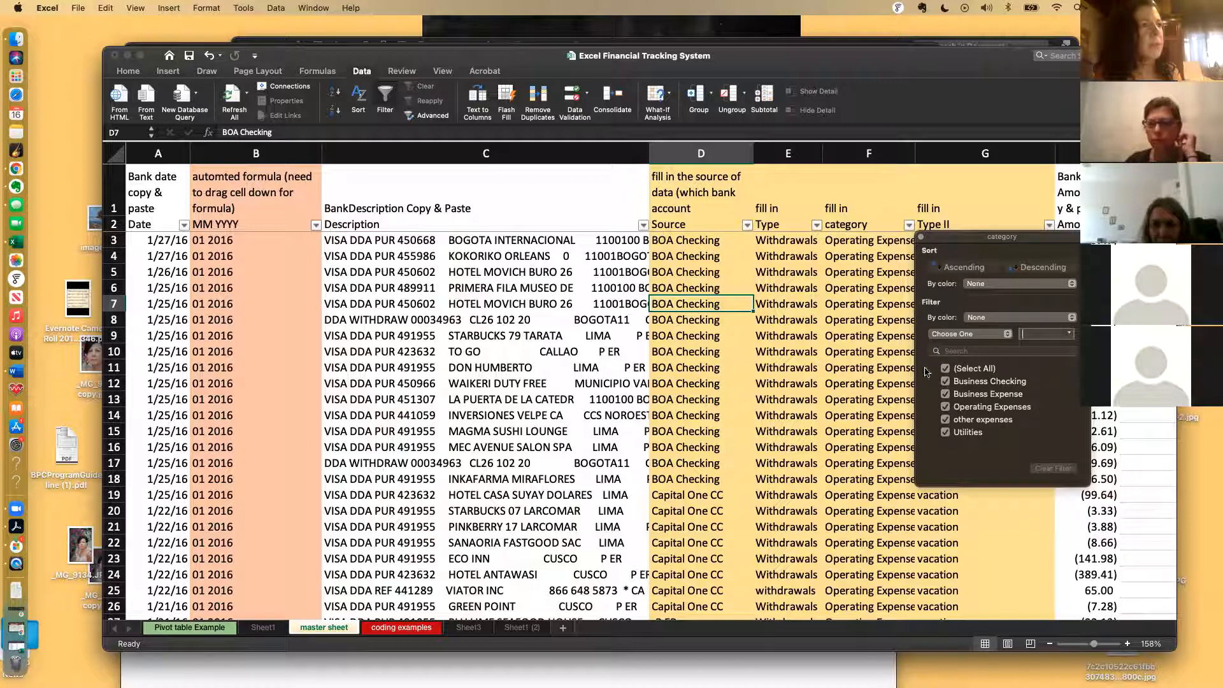
left_click(833, 357)
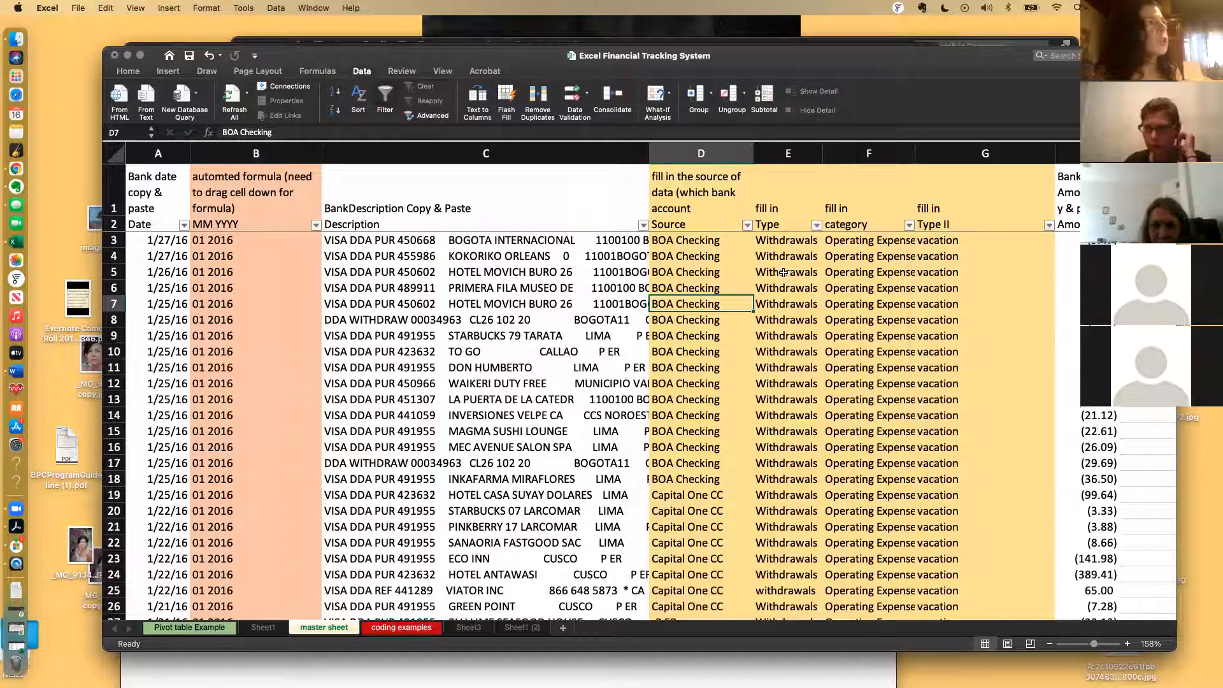
Step: Filter the Source column to show only the Capital One CC transactions
left_click(747, 226)
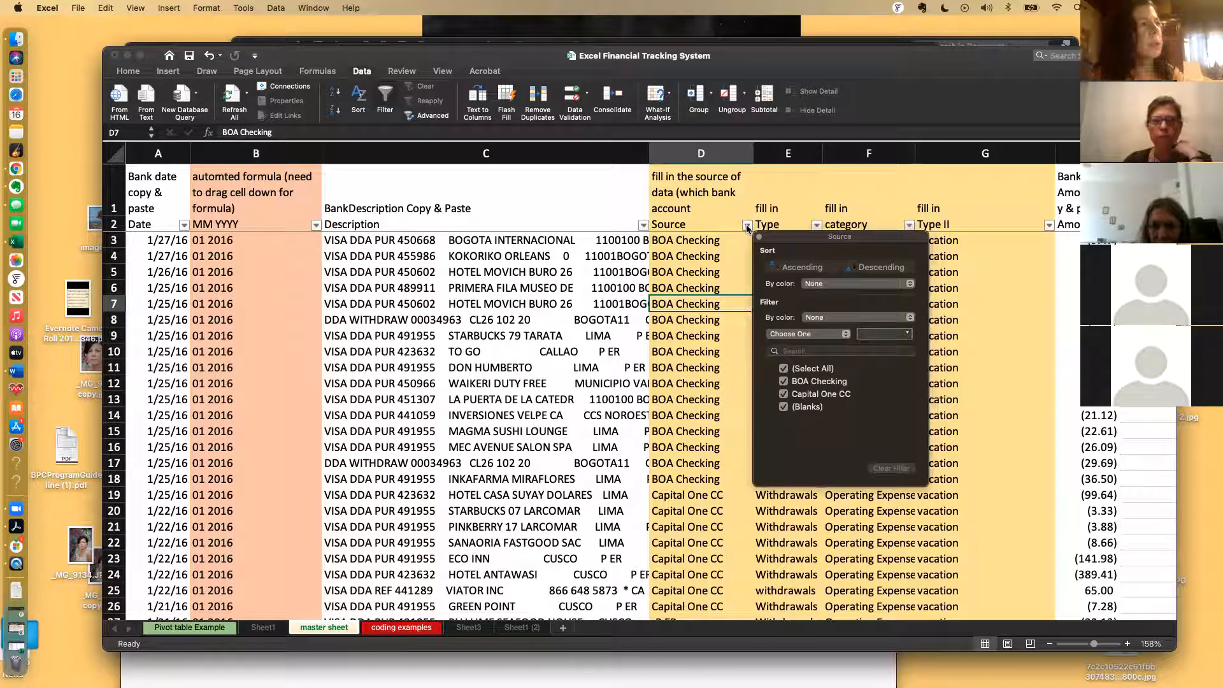
left_click(784, 370)
left_click(784, 395)
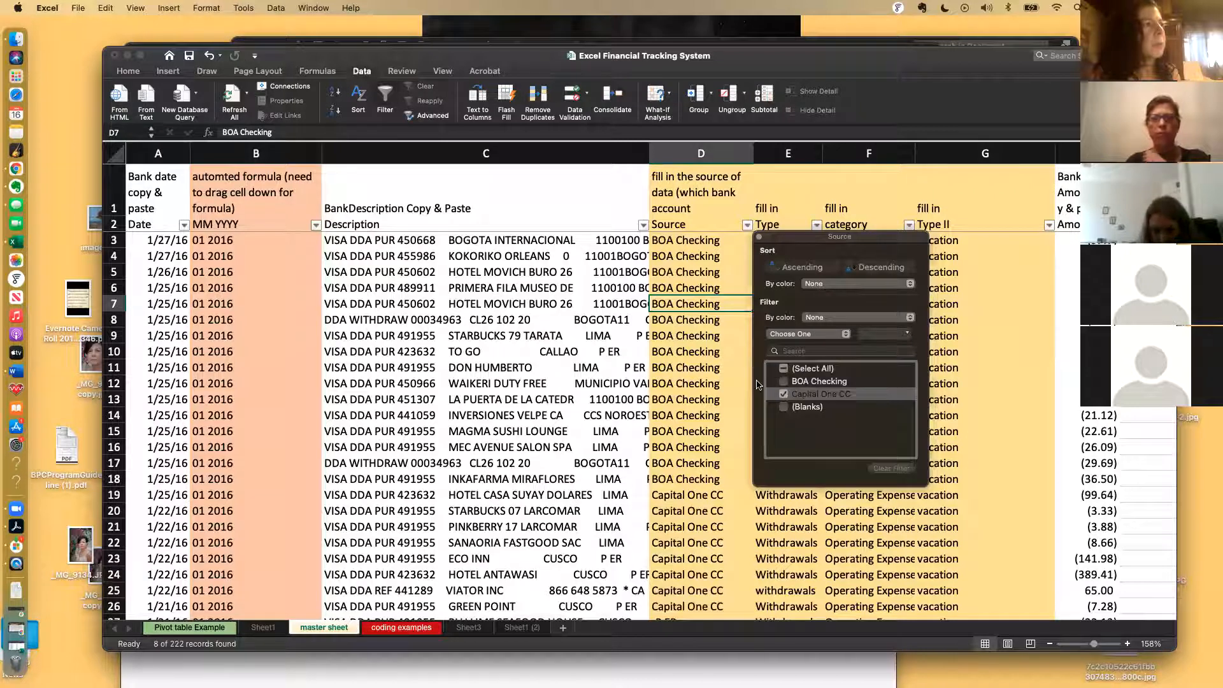
left_click(740, 377)
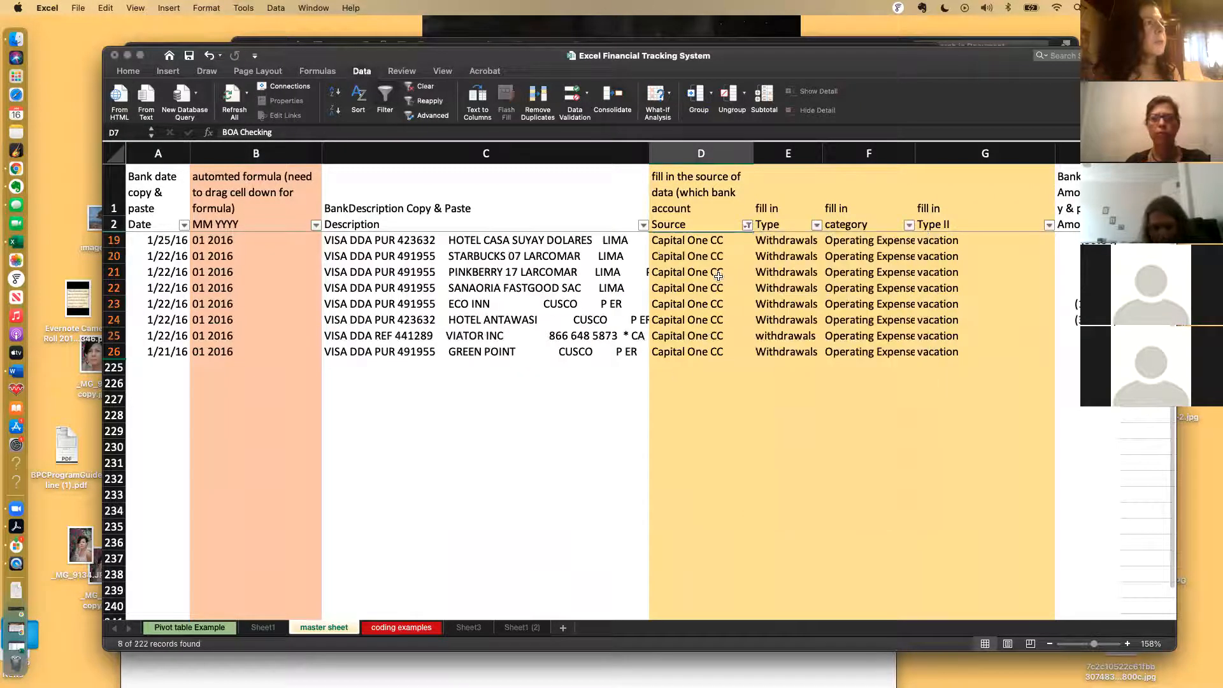
Step: Reset the Source filter to include all sources, including blanks
left_click(747, 225)
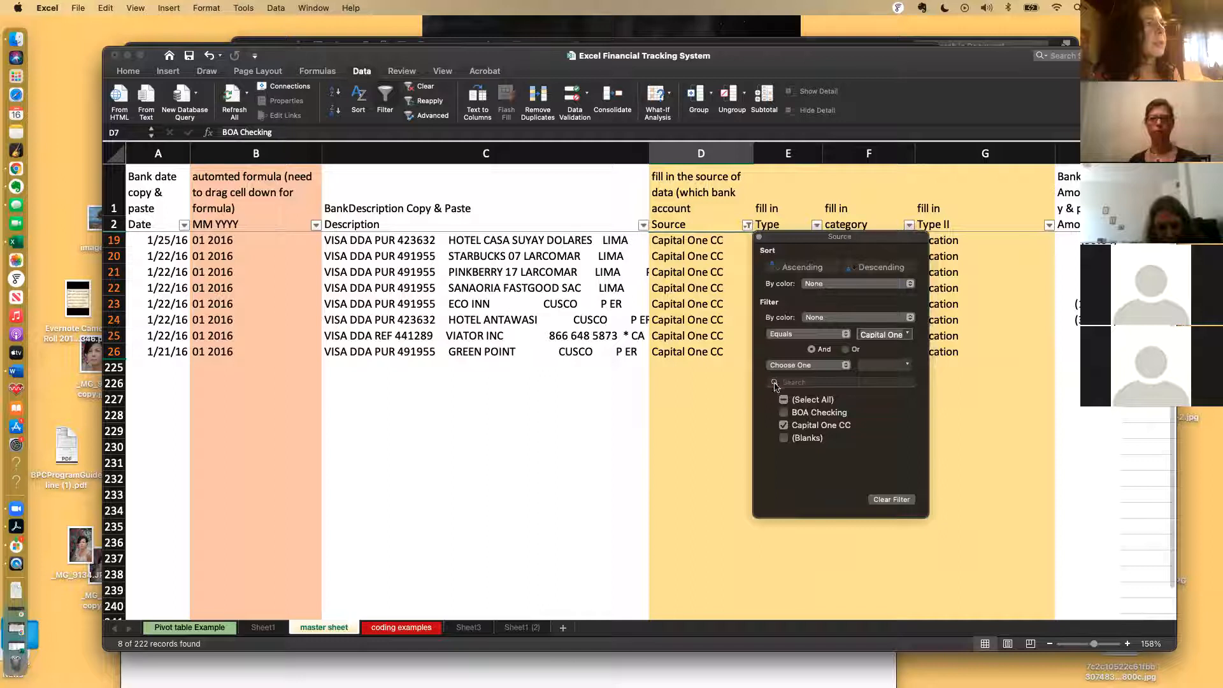
left_click(784, 399)
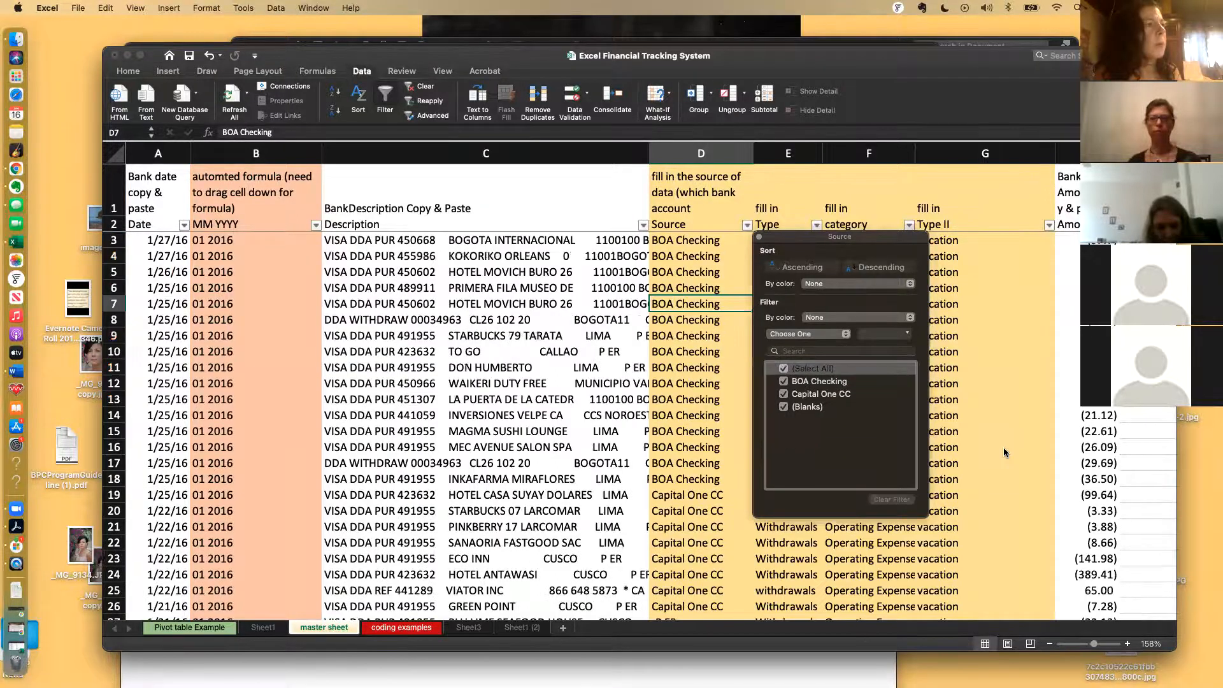
left_click(1007, 446)
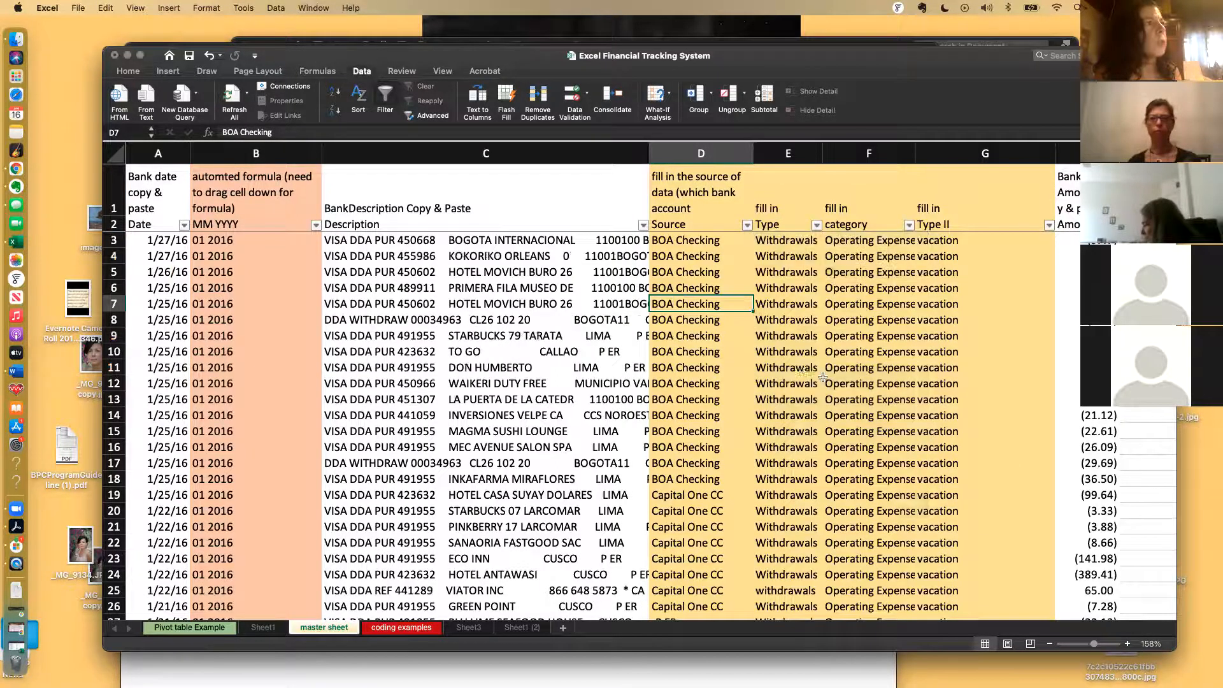
Step: Examine row 7's Type formula and category, and compare the coding examples sheet with the master sheet's category filter choices
left_click(777, 304)
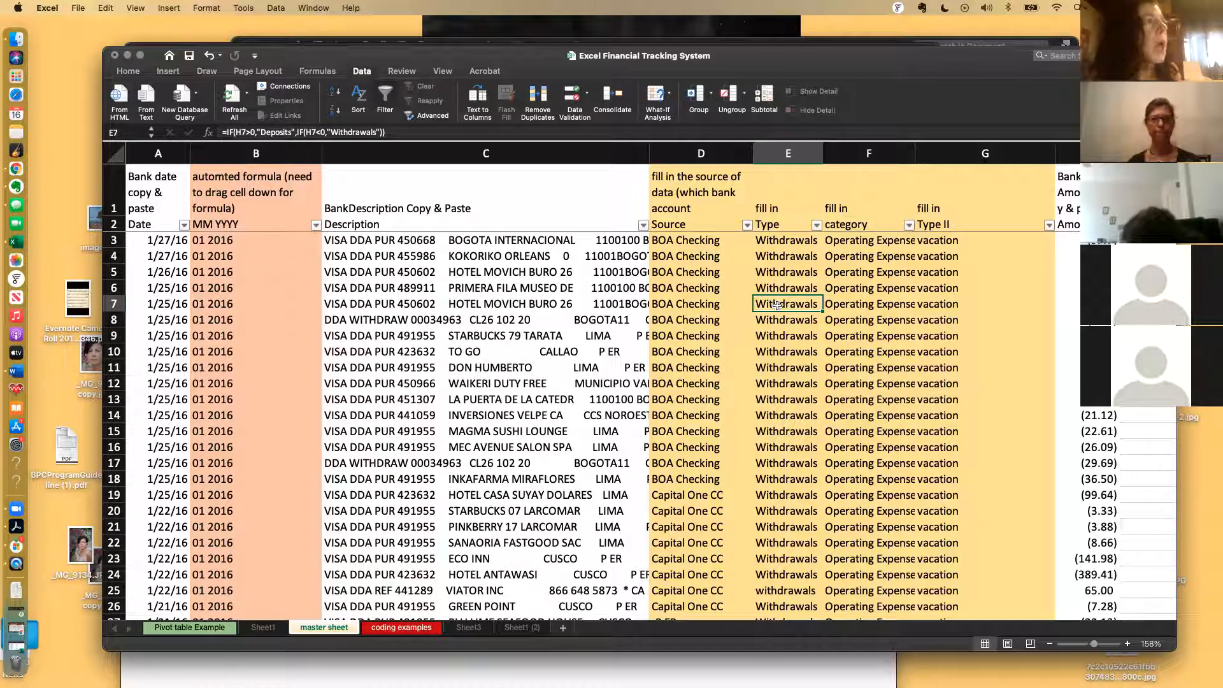
key("Right")
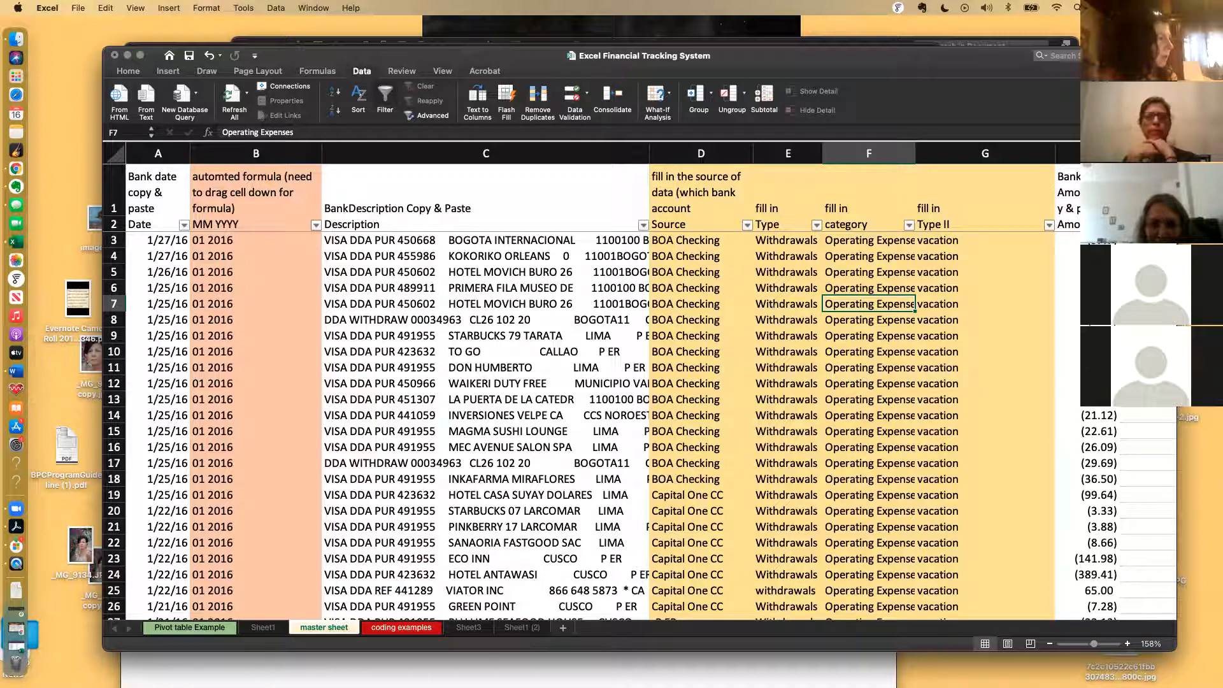
left_click(413, 628)
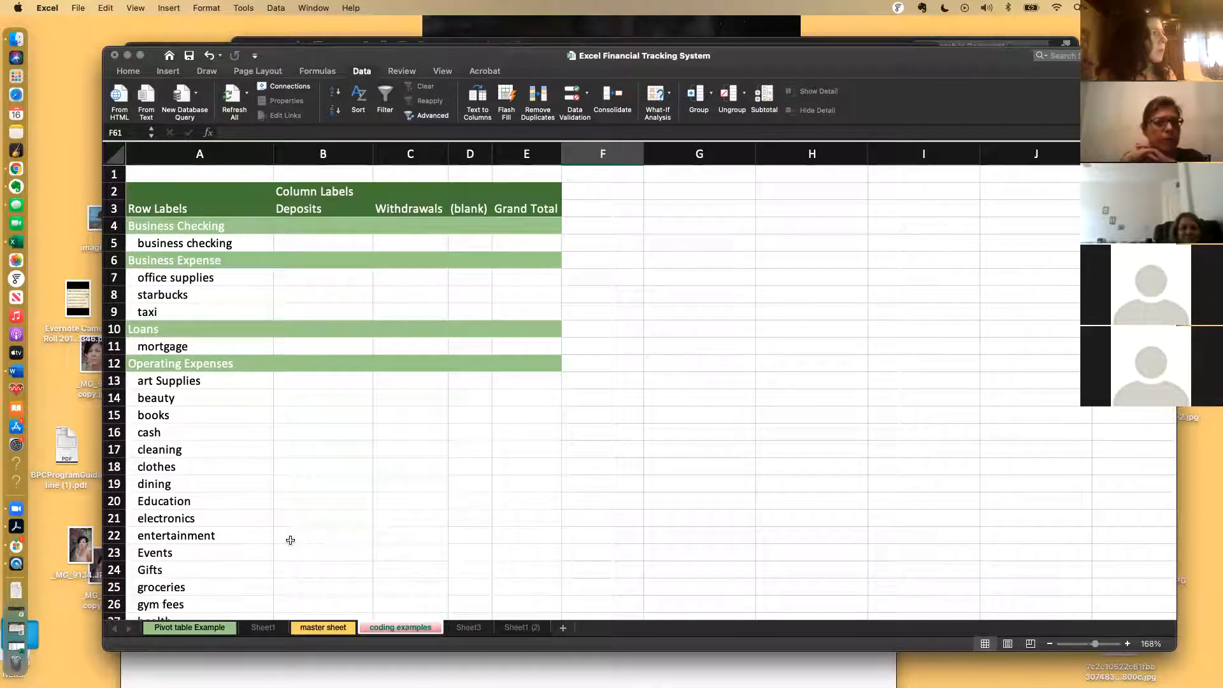
left_click(315, 629)
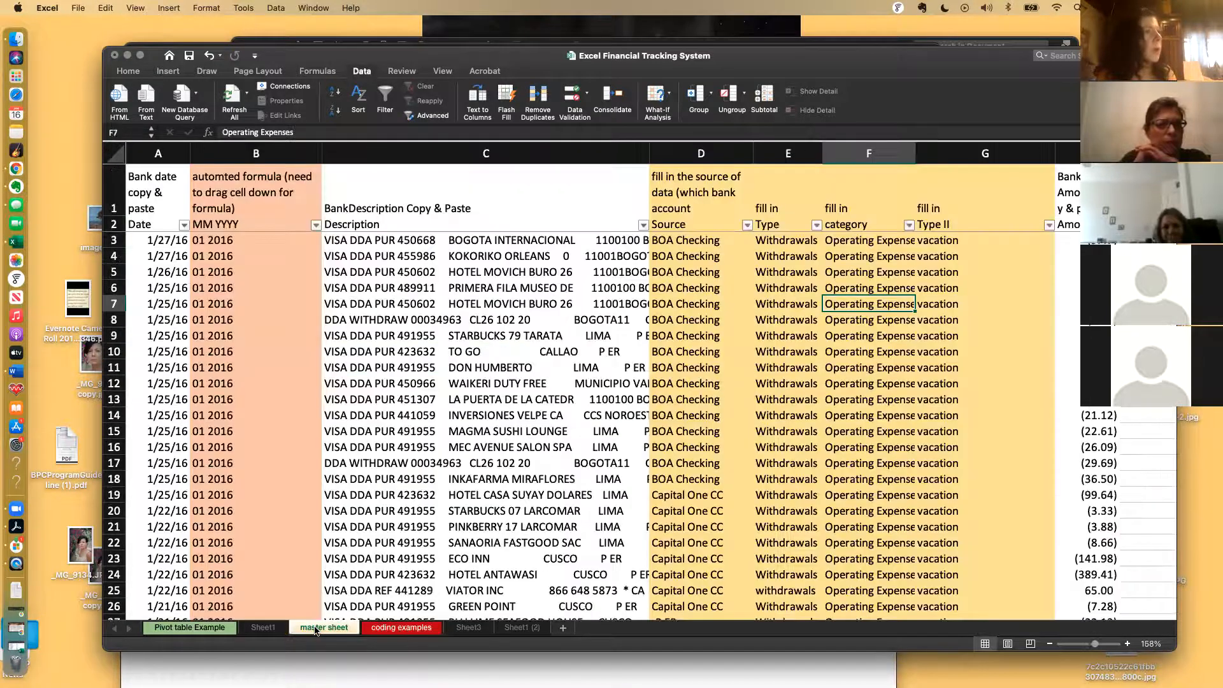
left_click(909, 226)
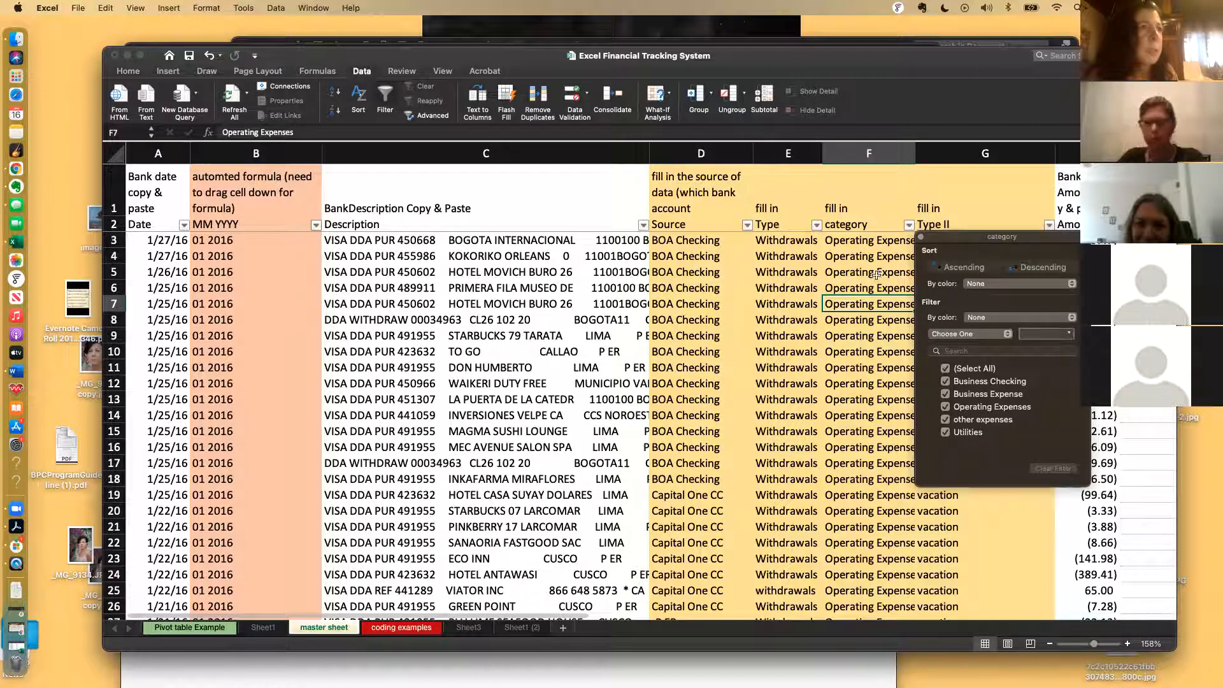
Step: Close the category filter and browse the Type II column's filter choices without applying a filter
left_click(876, 408)
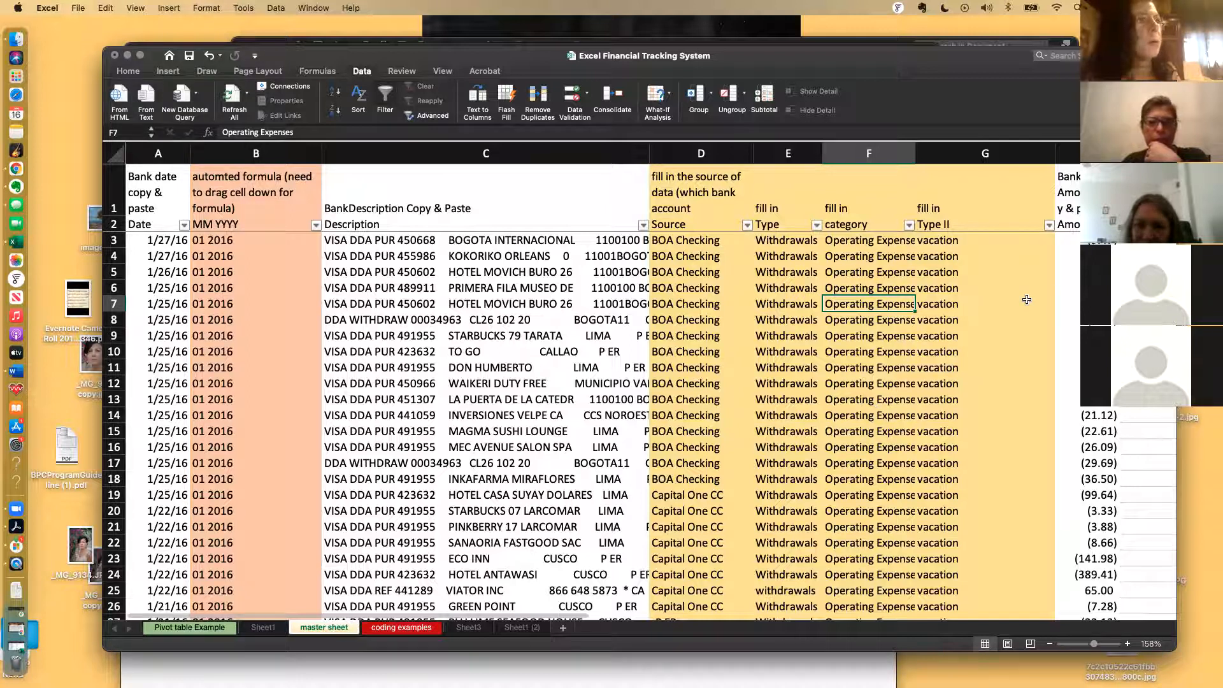
left_click(998, 302)
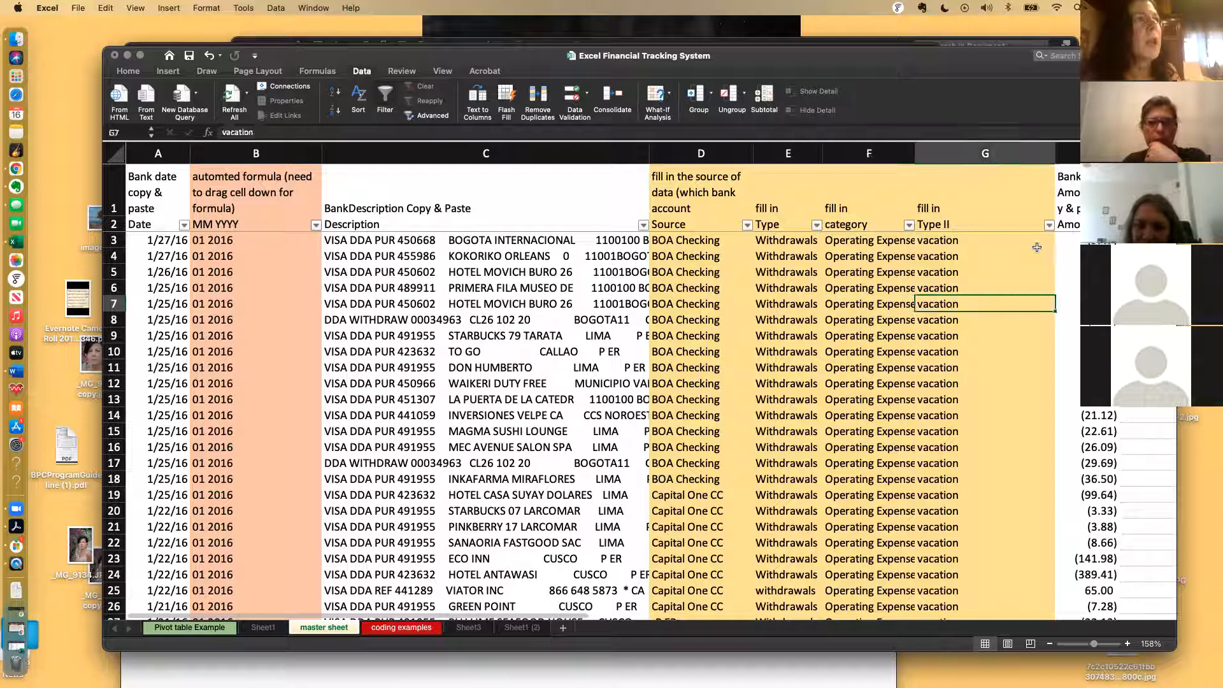
left_click(1047, 226)
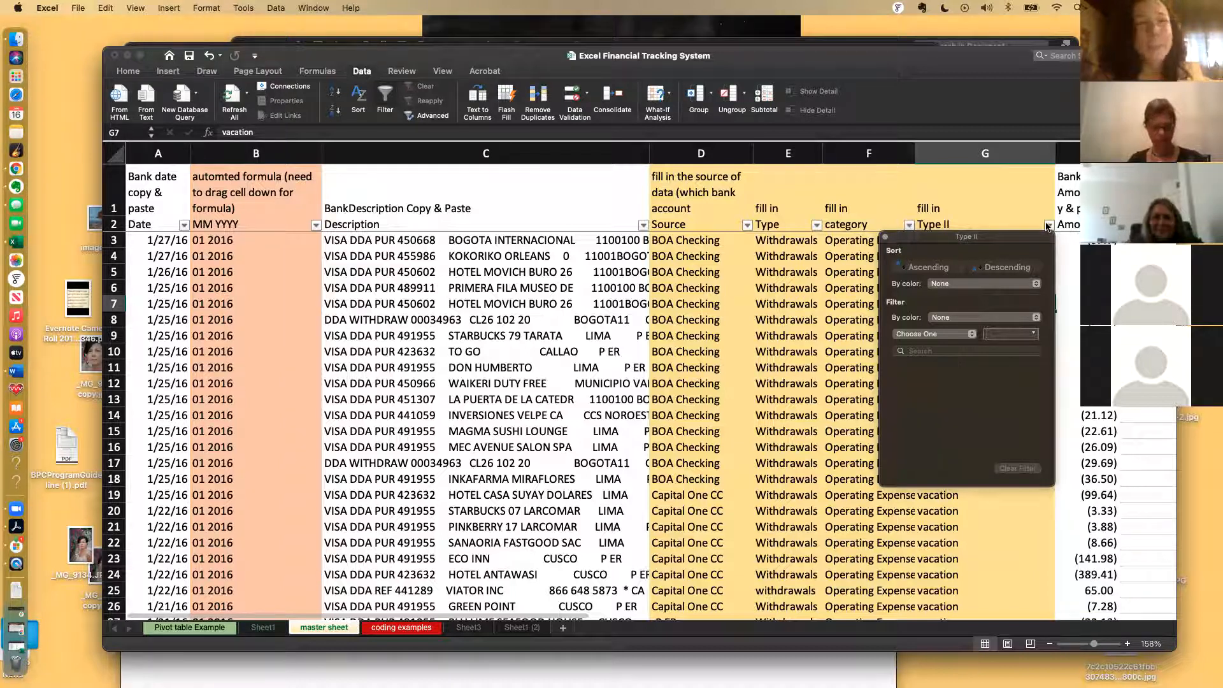
left_click(1048, 226)
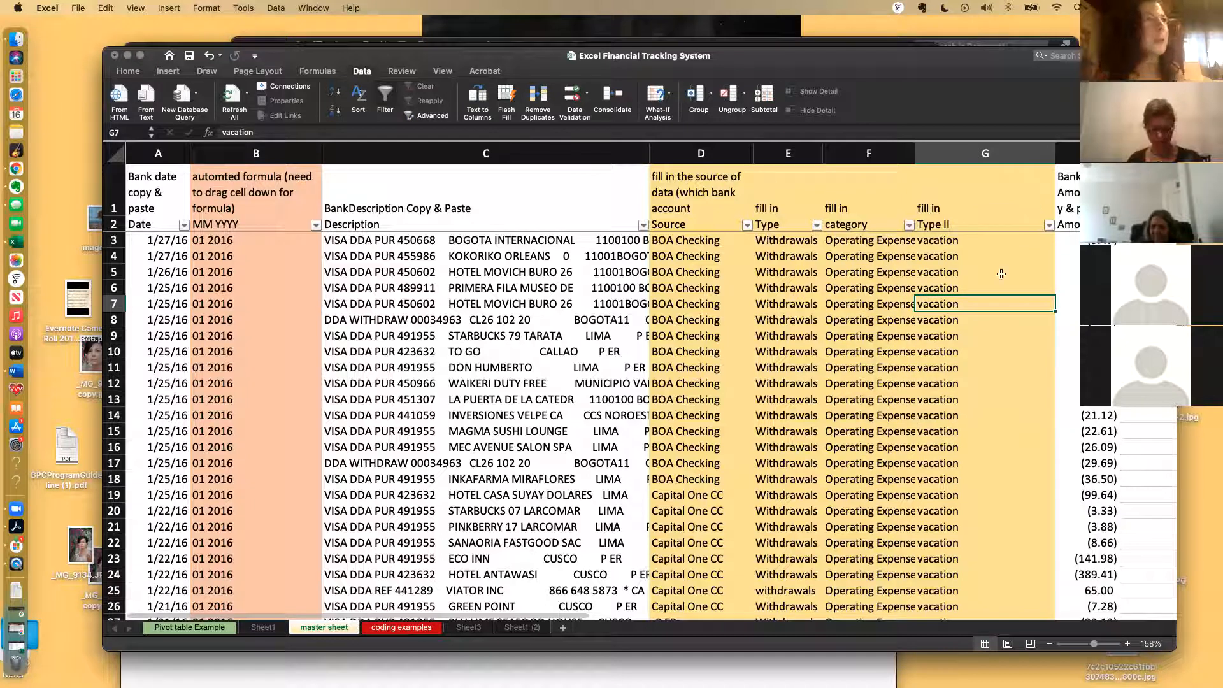
left_click(1048, 224)
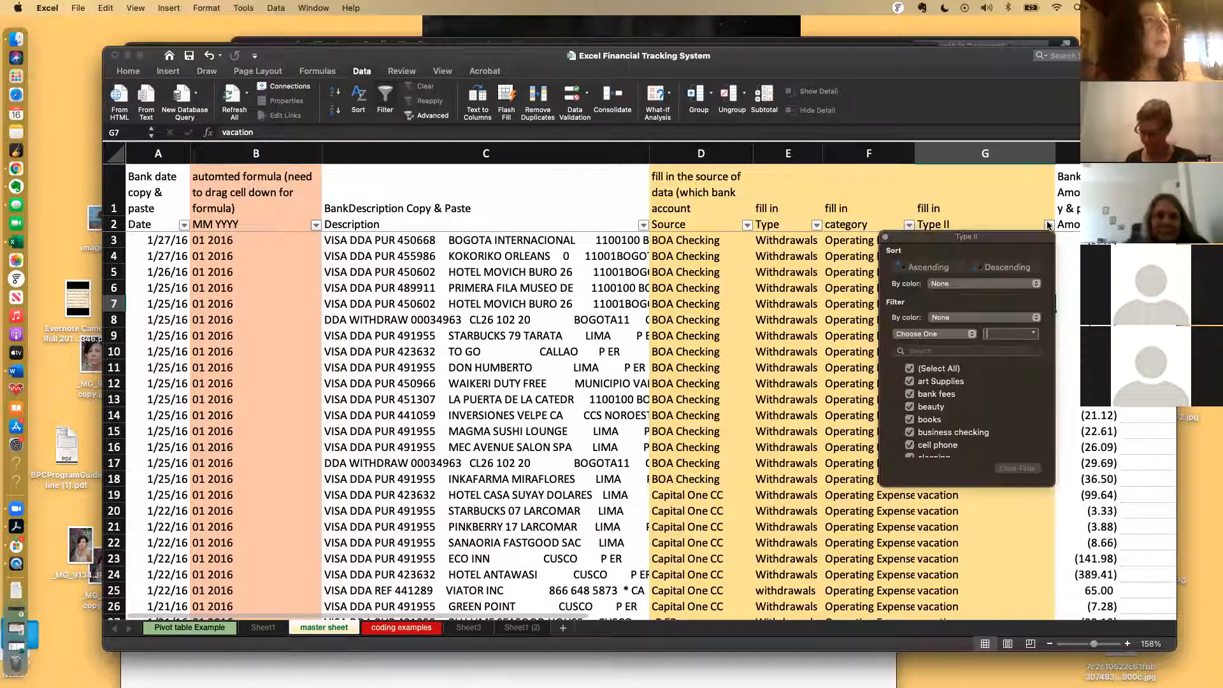
scroll(1010, 389, "down", 3)
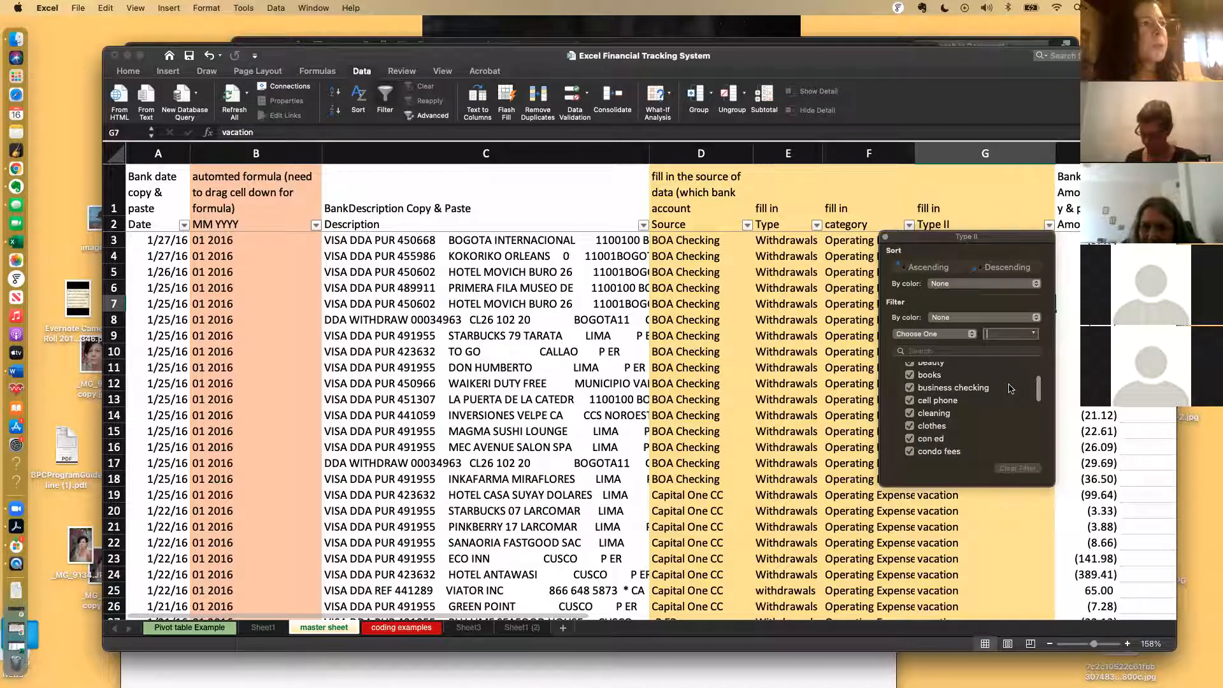
scroll(1010, 389, "down", 2)
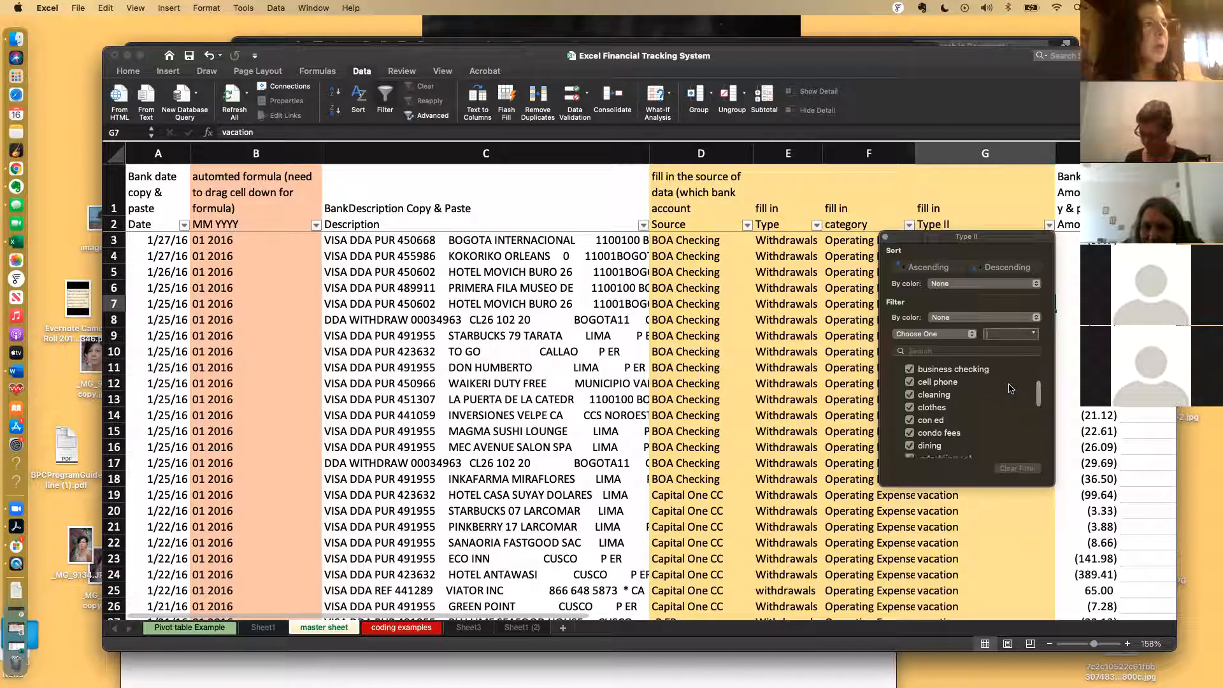
scroll(1009, 389, "down", 2)
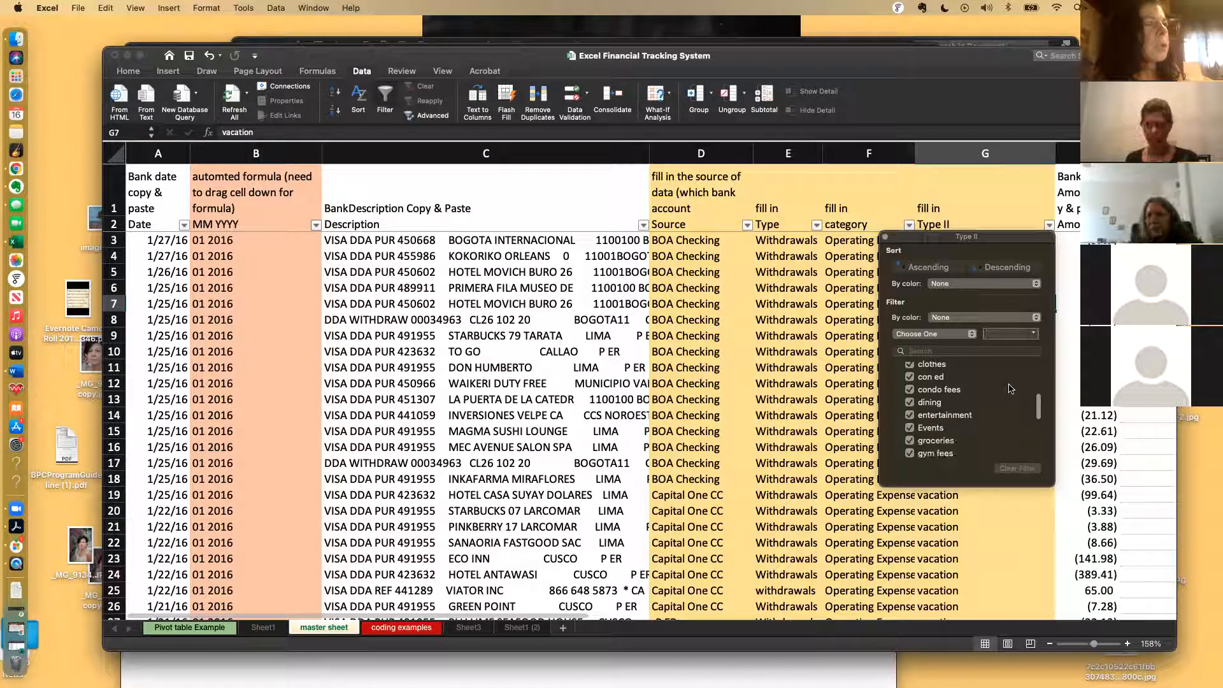
scroll(1009, 389, "down", 3)
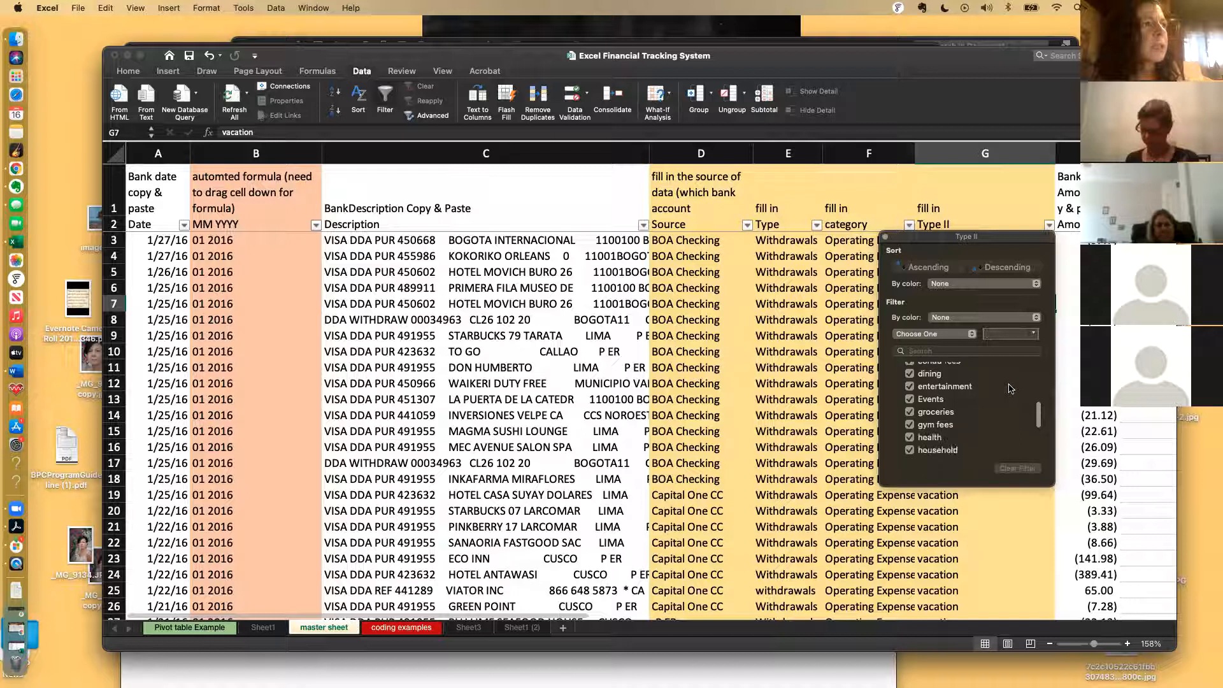
left_click(988, 544)
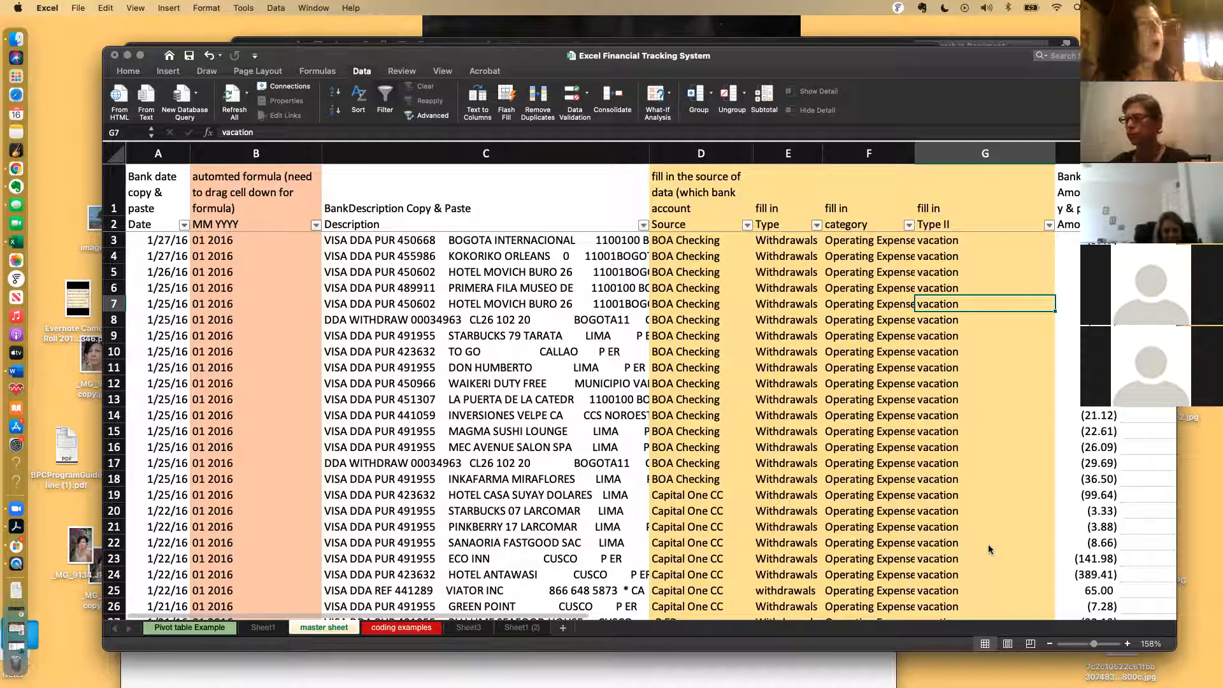
Step: Review row 7's columns from Type II past Amount and back to Source, and inspect the Type and MM YYYY formulas
key("Right")
key("Right")
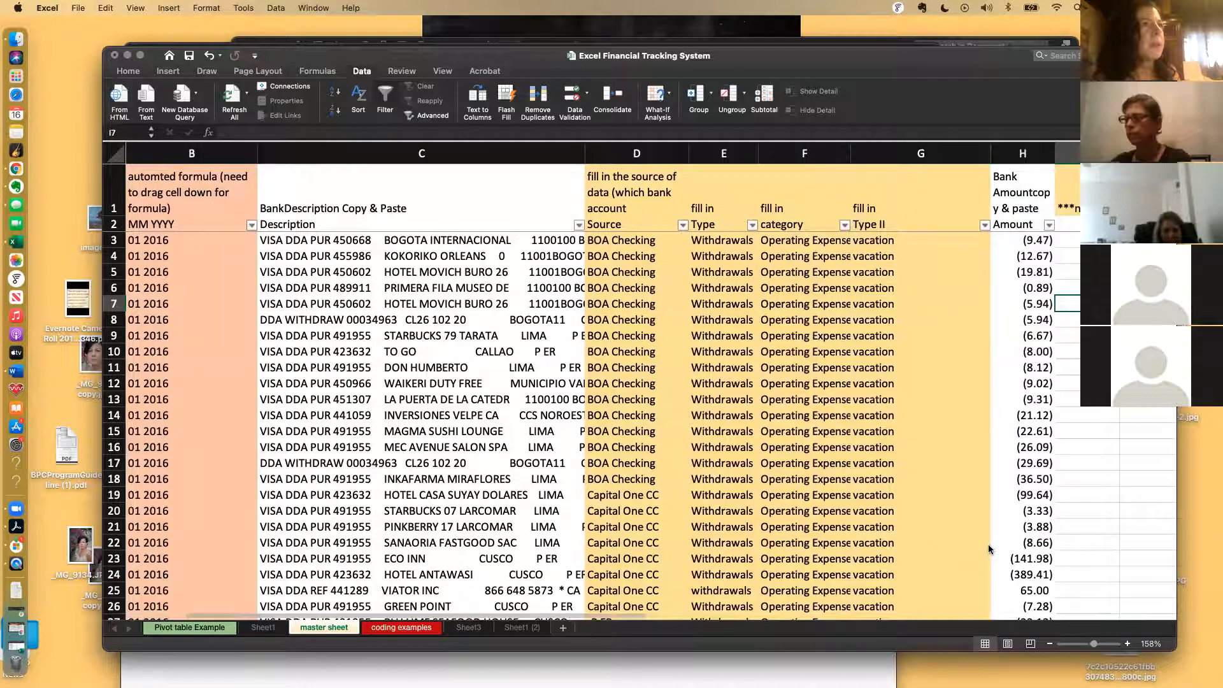
key("Left")
key("Left")
key("Left")
key("Left")
key("Left")
key("Left")
key("Left")
key("Left")
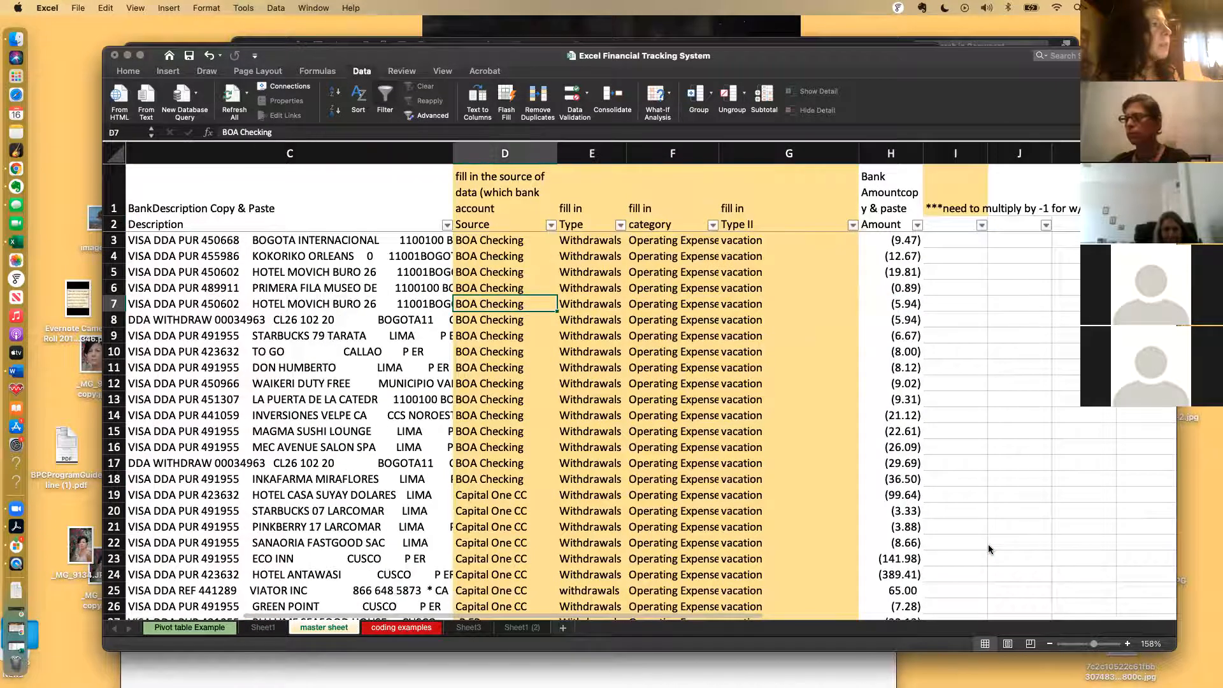
key("Right")
key("Right")
key("Right")
key("Right")
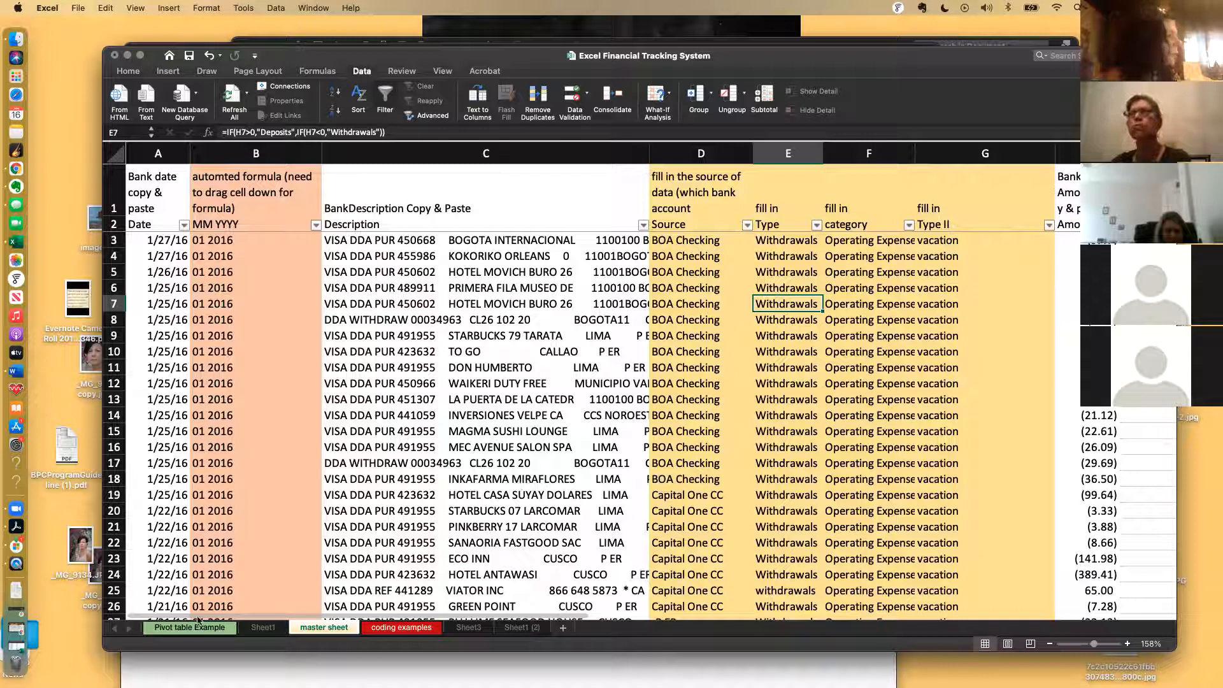
left_click(287, 538)
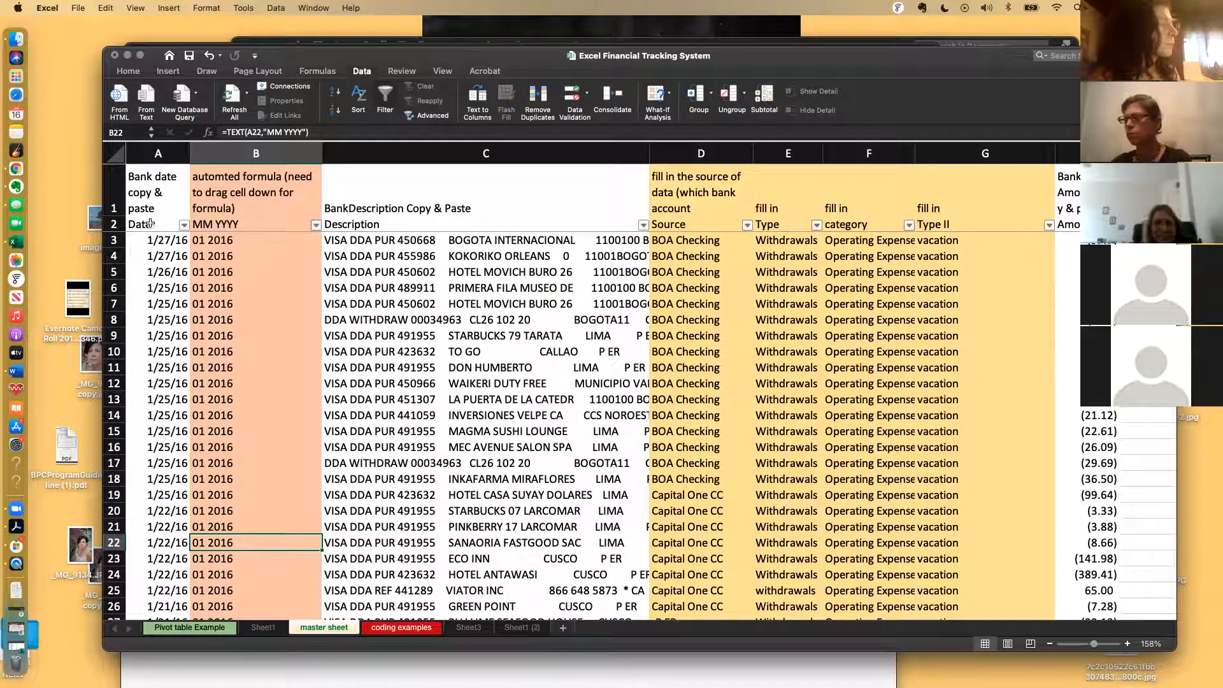
Step: Point out the heading row in row 2 and examine its headings from Date to Description
left_click(110, 224)
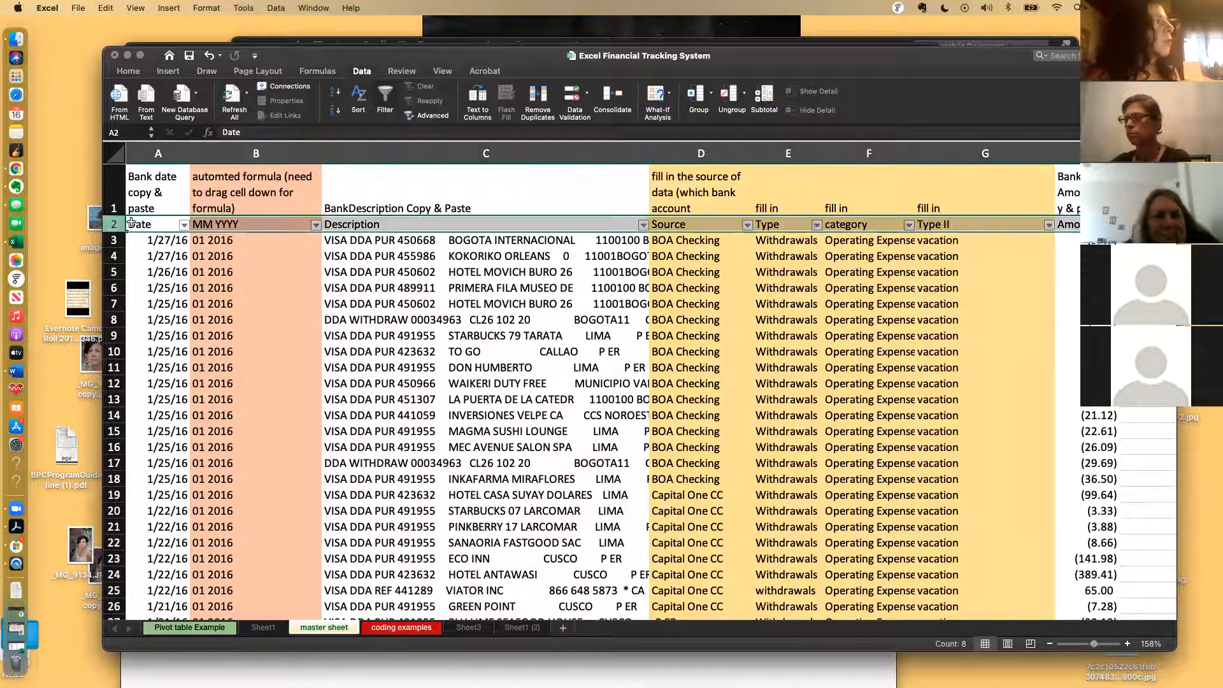
left_click(140, 224)
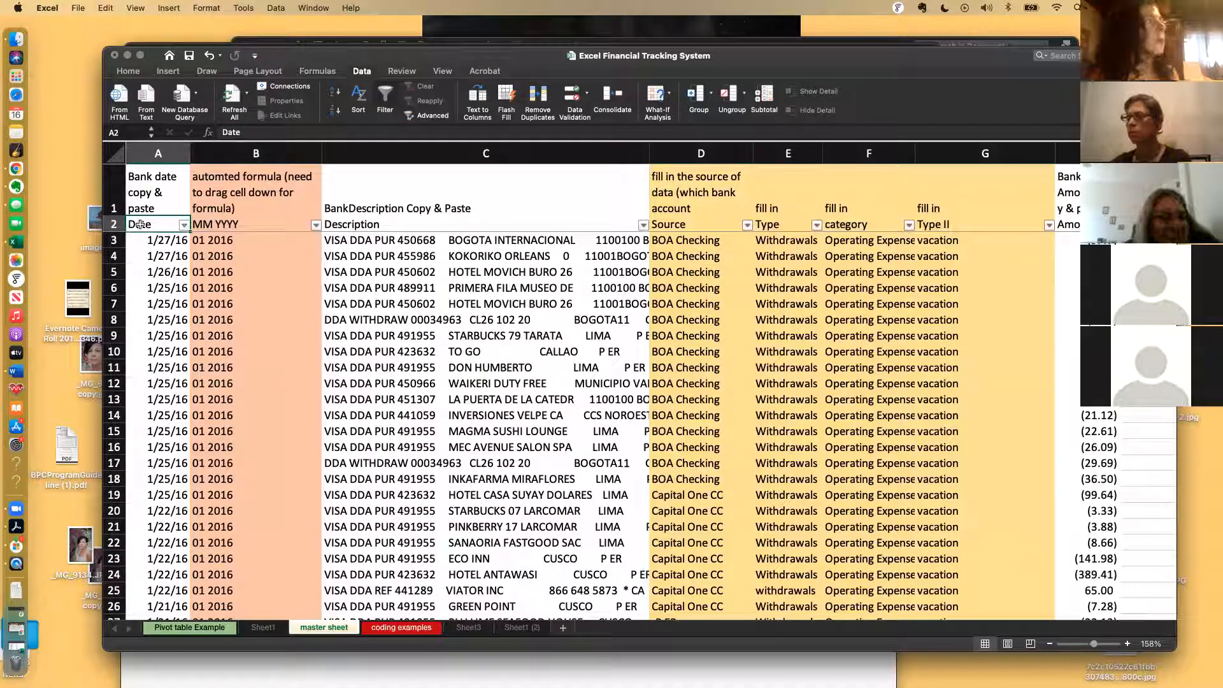
key("Right")
key("Right")
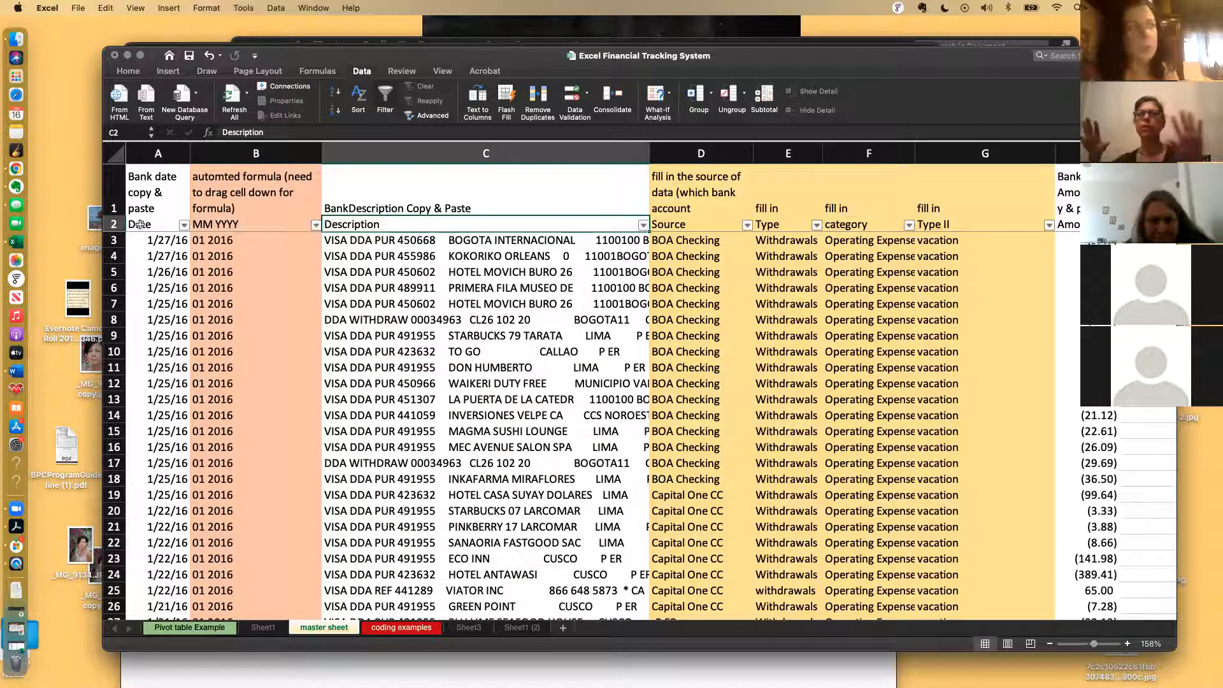
Step: Clear the Description heading in row 2 and undo the clearing
key("Down")
key("Up")
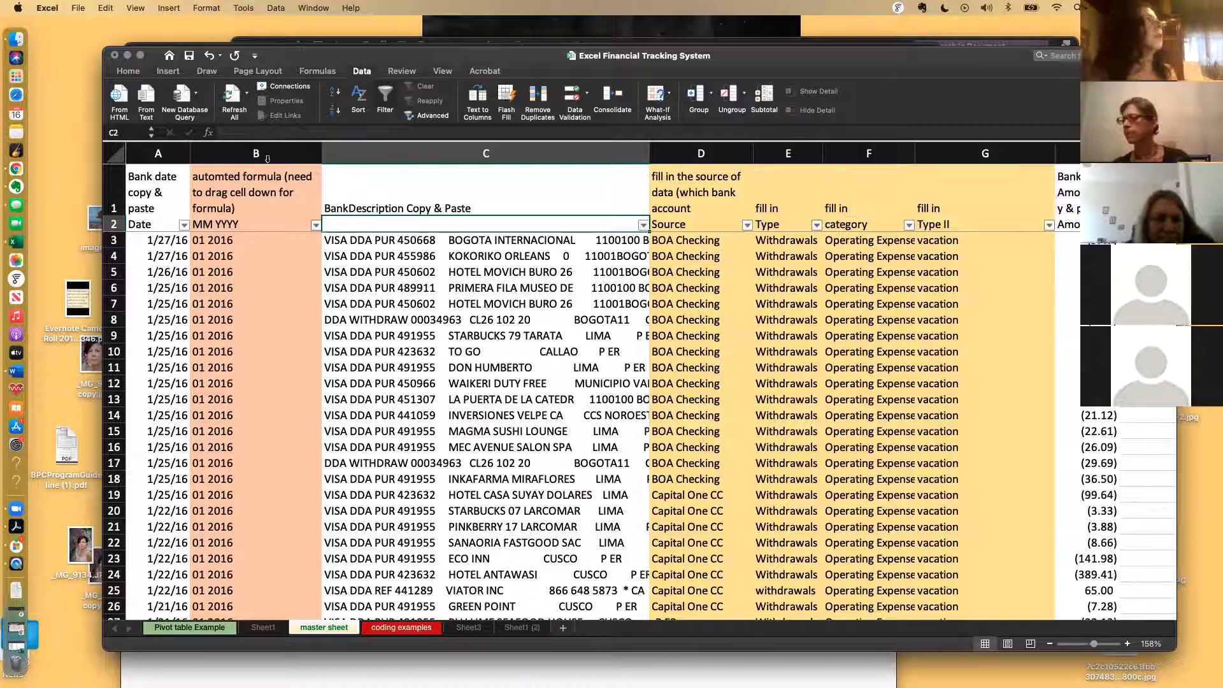
left_click(107, 8)
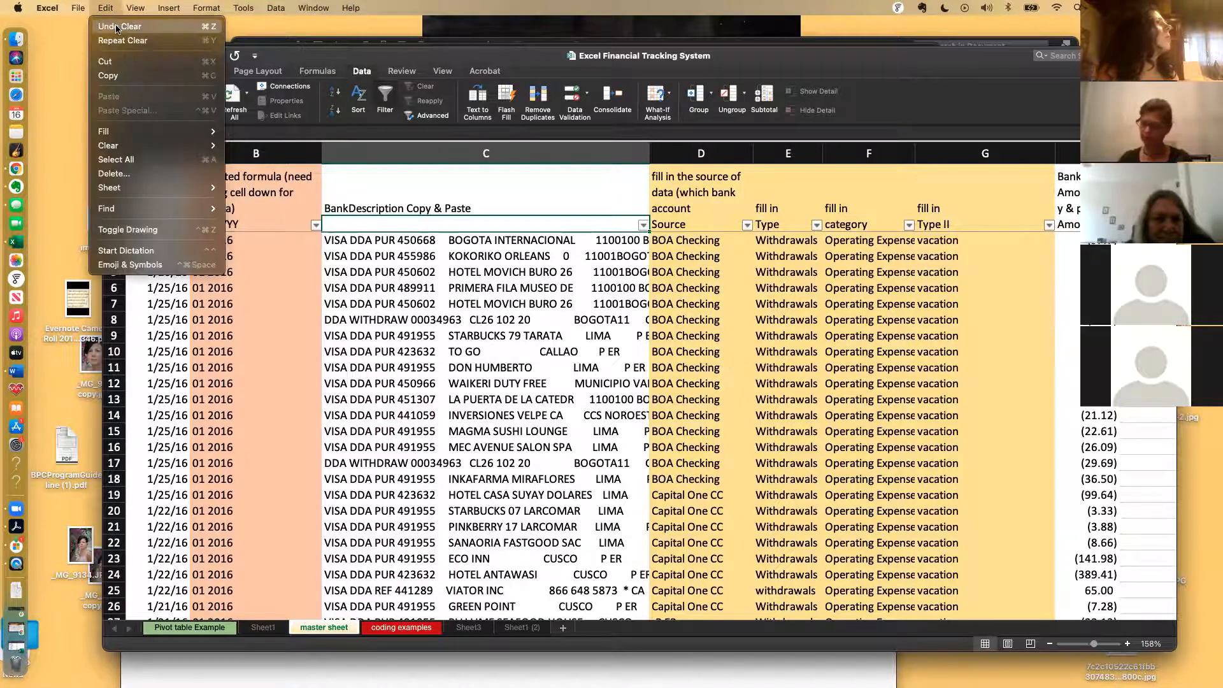
left_click(114, 27)
Step: Step through the row 2 headings from Description past Amount and back to Date
left_click(396, 284)
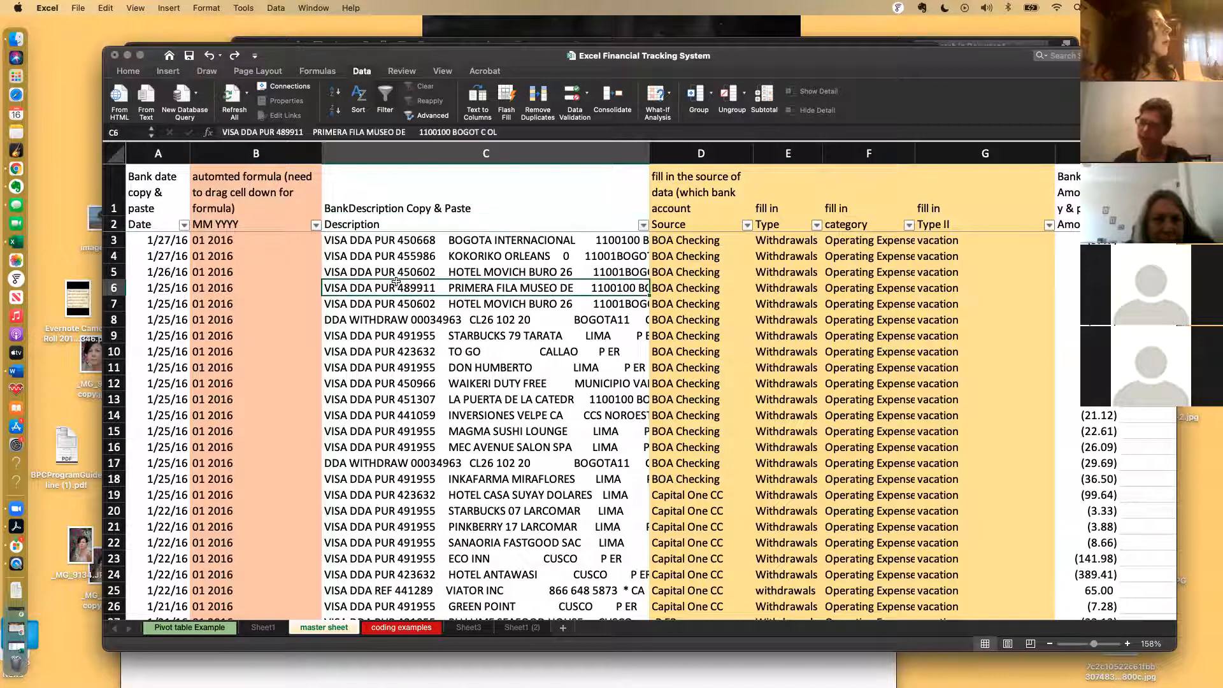
key("Up")
key("Up")
key("Up")
key("Up")
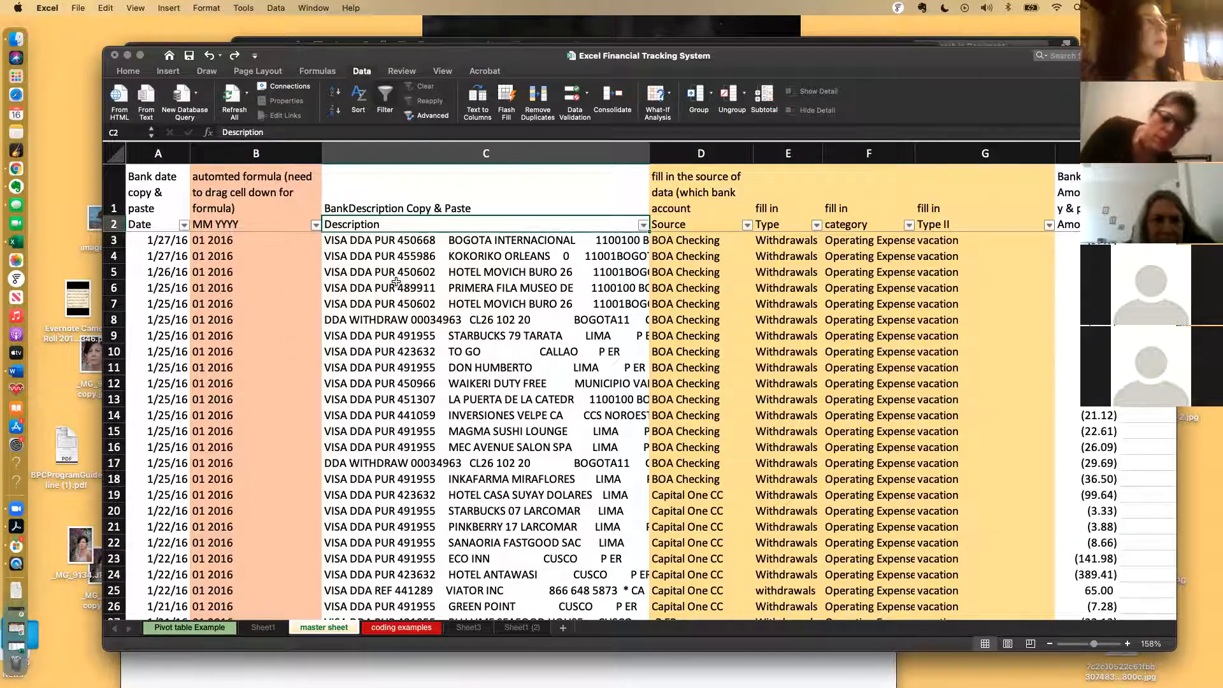
key("Right")
key("Right")
key("Right")
key("Right")
key("Right")
key("Right")
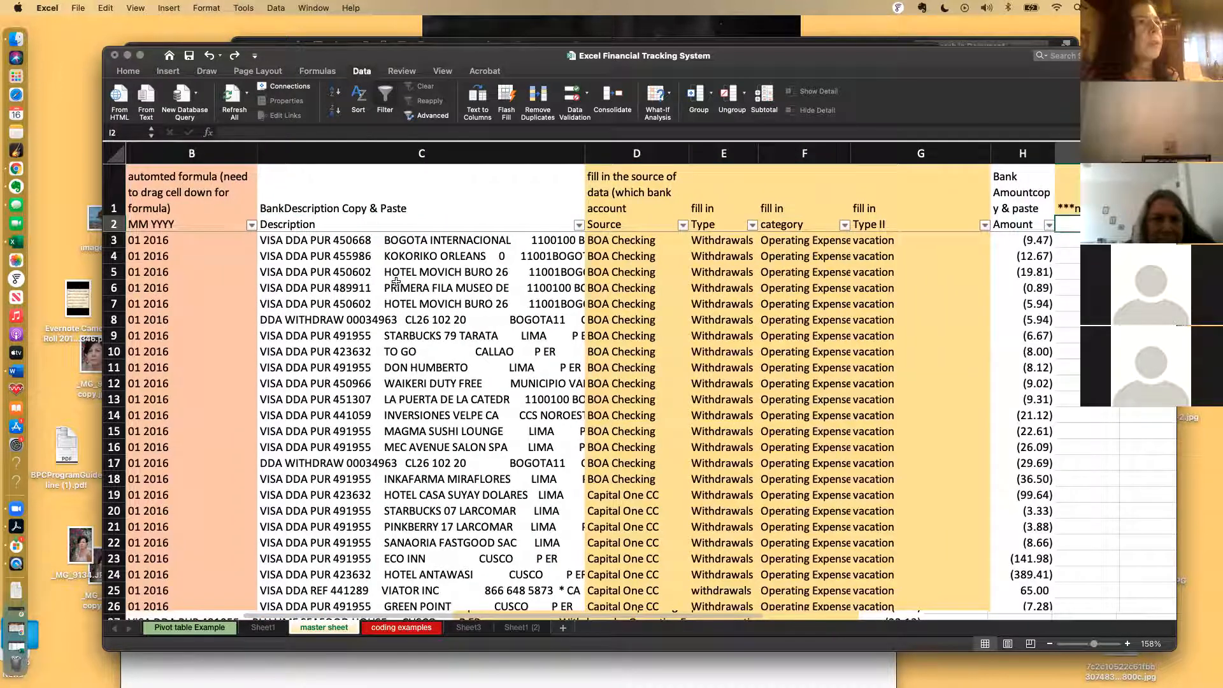
key("Left")
key("Left")
key("Left")
key("Left")
key("Left")
key("Left")
key("Left")
key("Left")
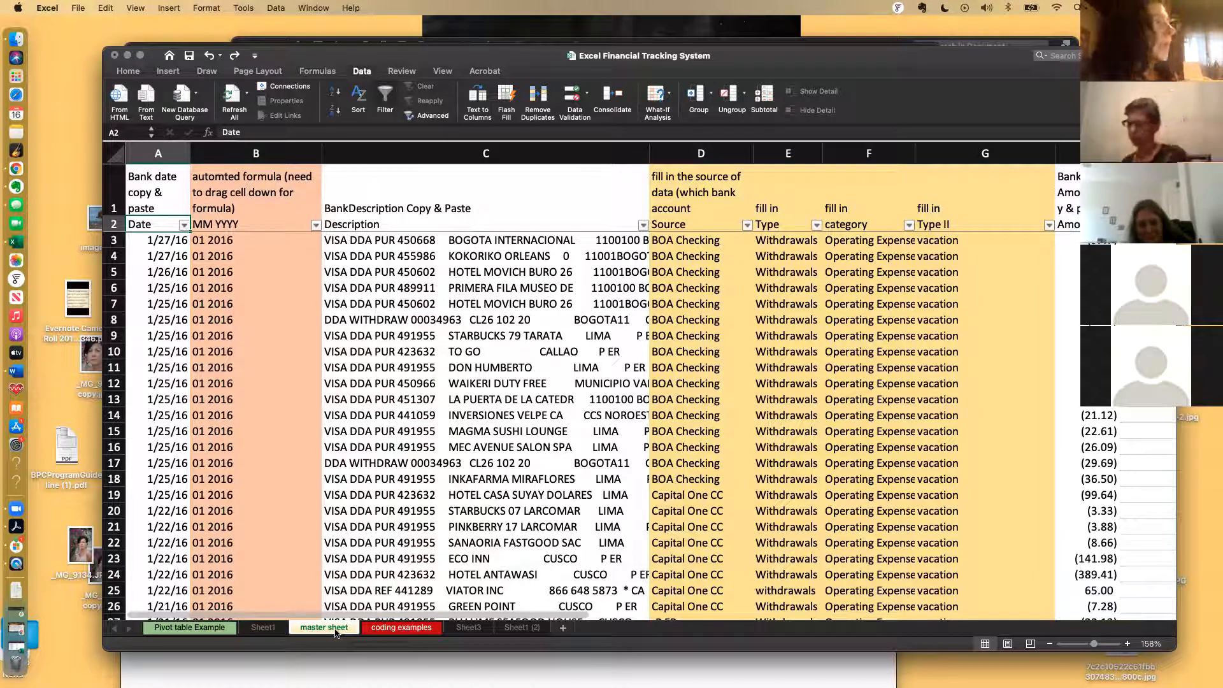
Step: Look over the transaction rows below the headings on the master sheet
left_click(477, 513)
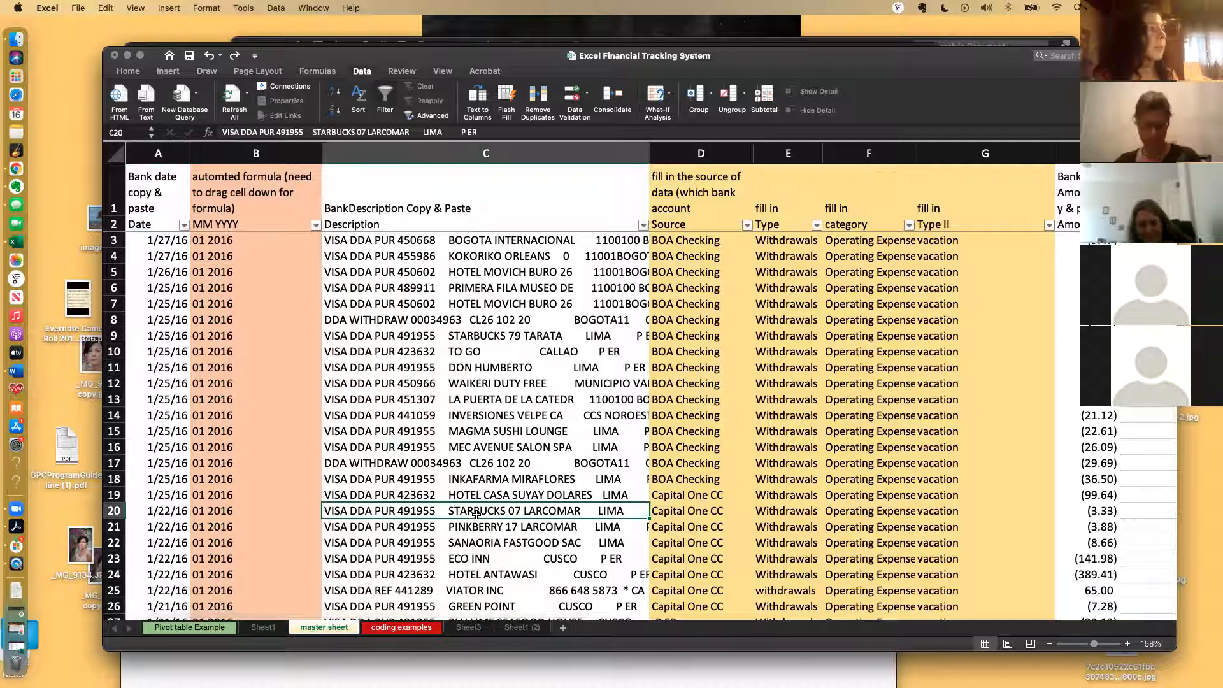
scroll(477, 513, "down", 5)
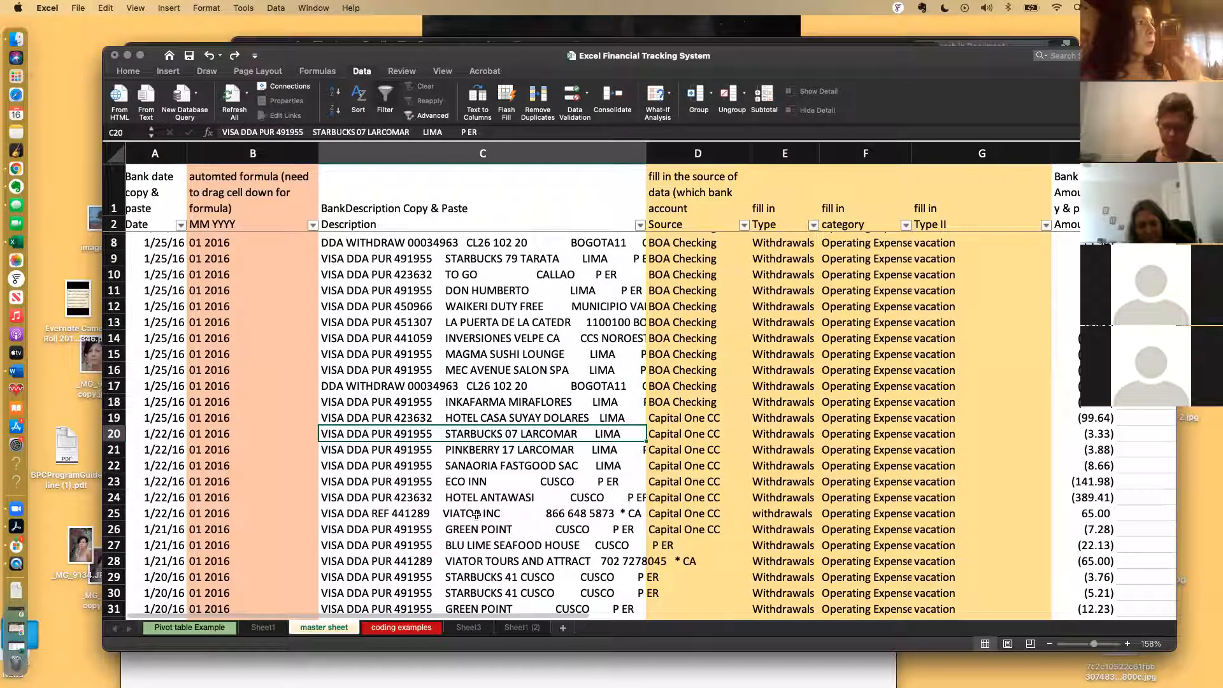
scroll(476, 514, "up", 5)
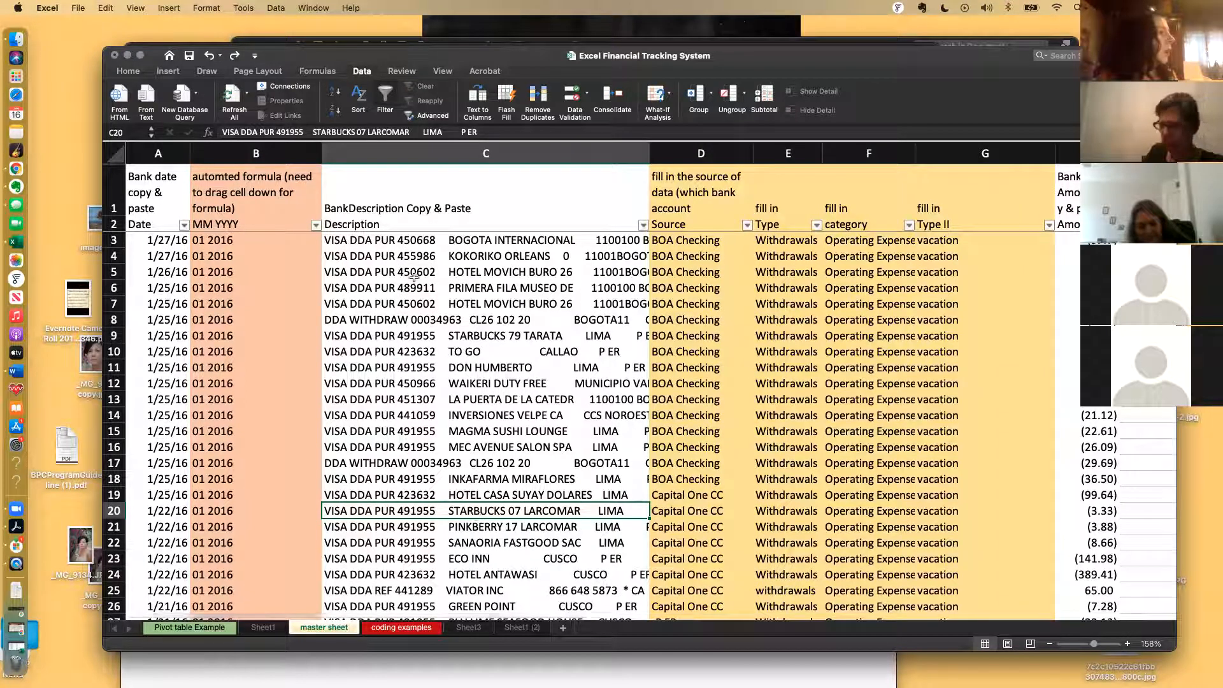
Step: Try to select the table from the Date heading through the Amount column, extending the selection down the sheet
left_click_drag(153, 219, 1075, 284)
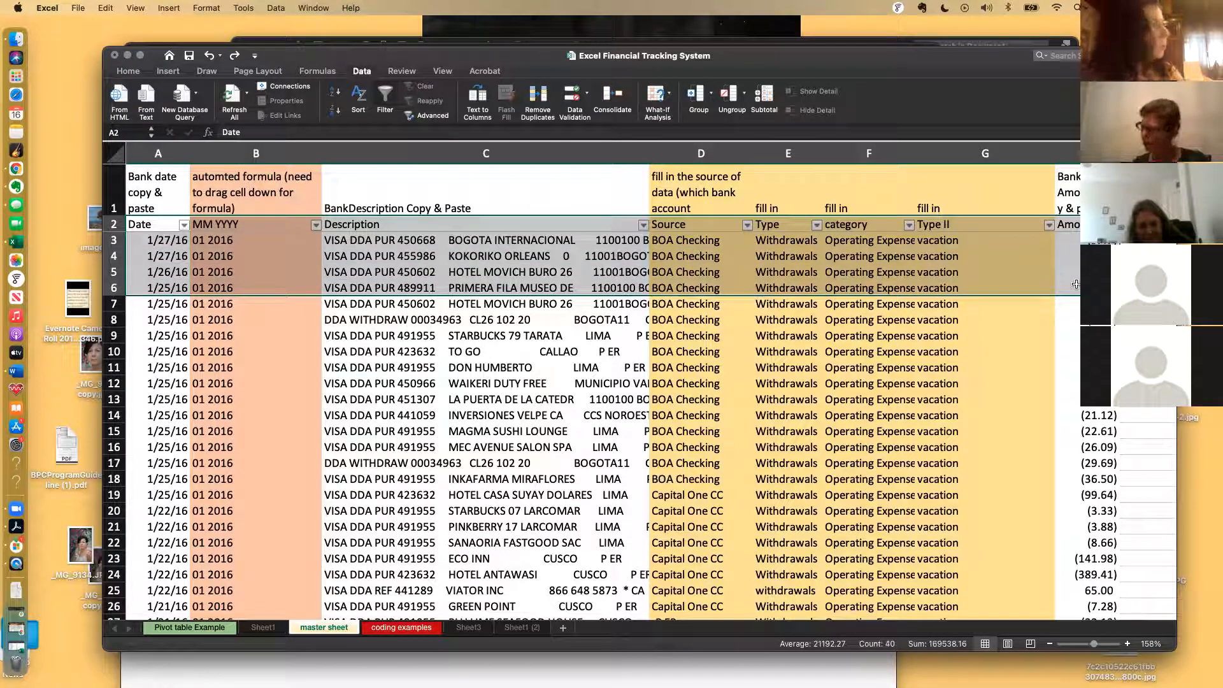
key("super+shift+Down")
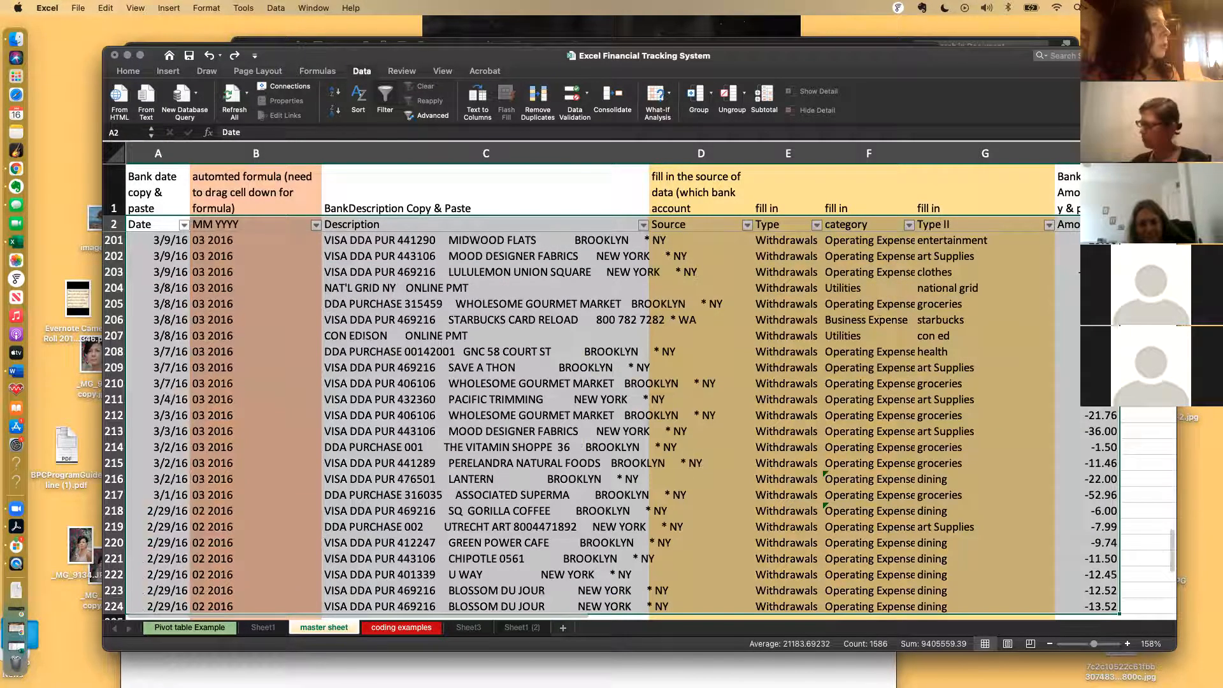
scroll(1001, 435, "down", 3)
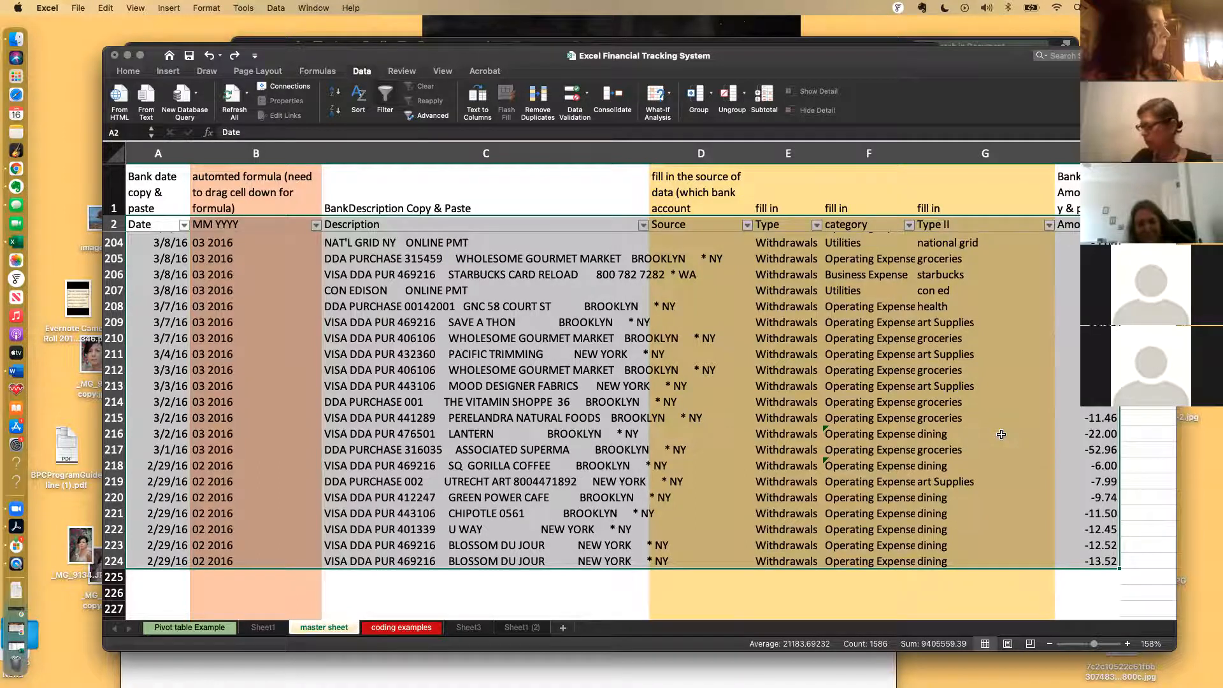
scroll(1001, 434, "down", 20)
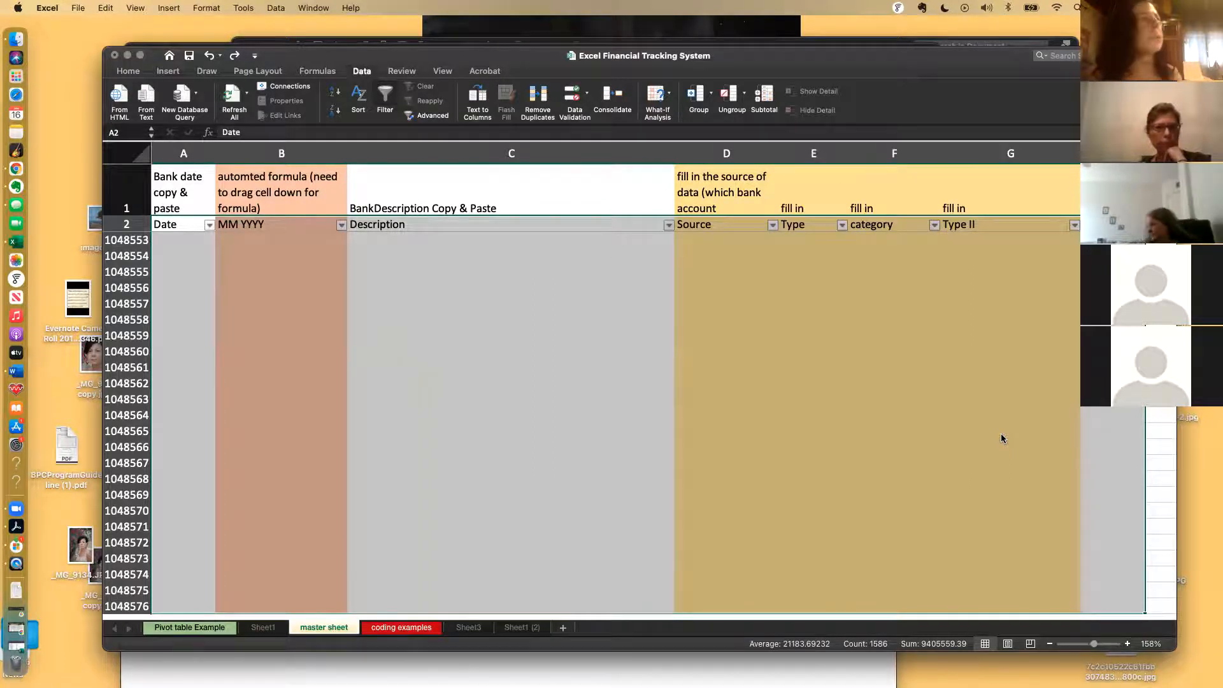
left_click(931, 418)
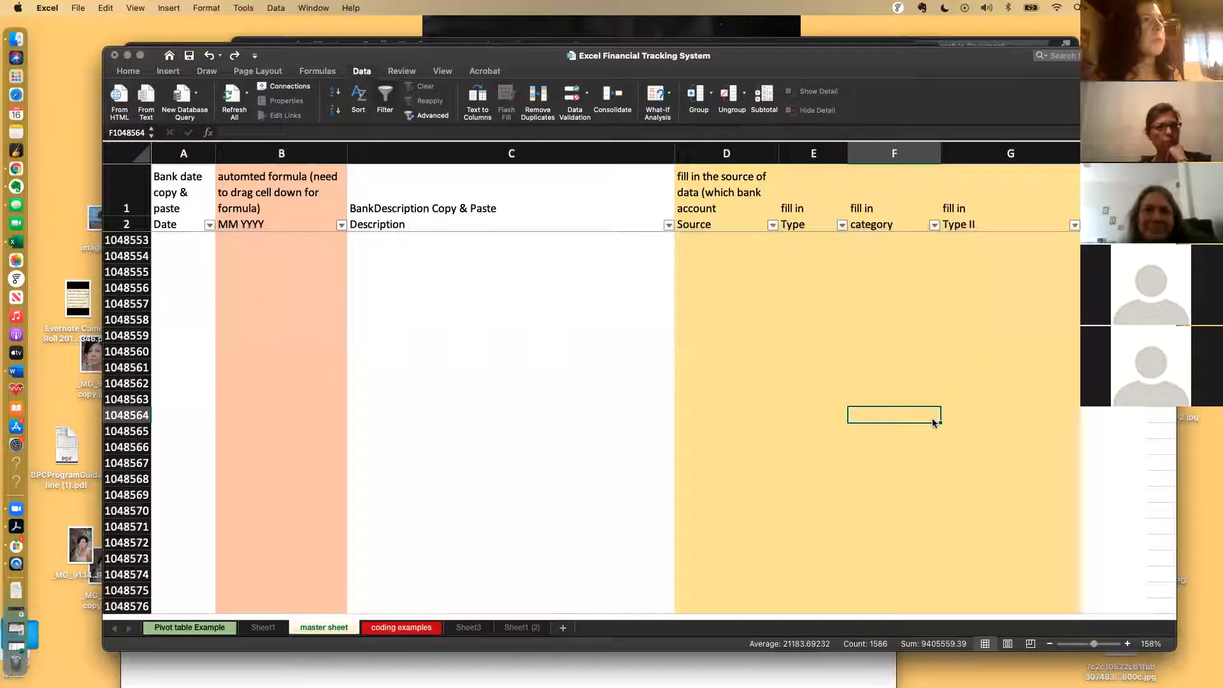
scroll(933, 423, "up", 6)
scroll(932, 419, "up", 20)
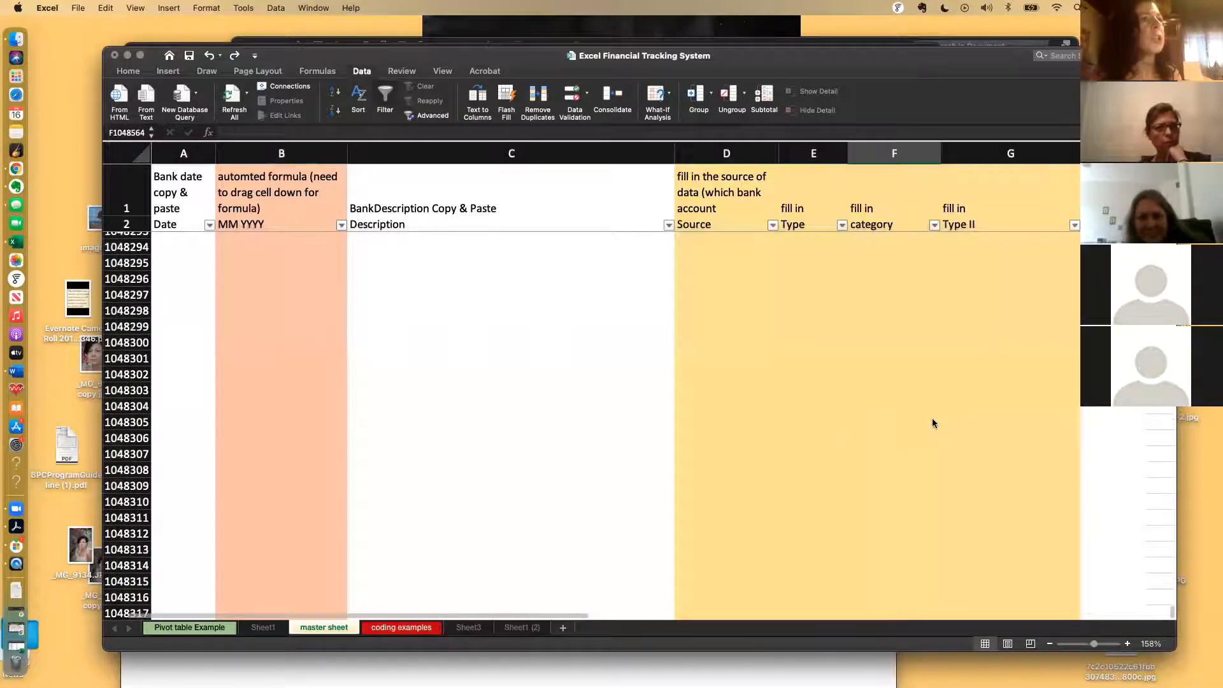
scroll(933, 420, "up", 8)
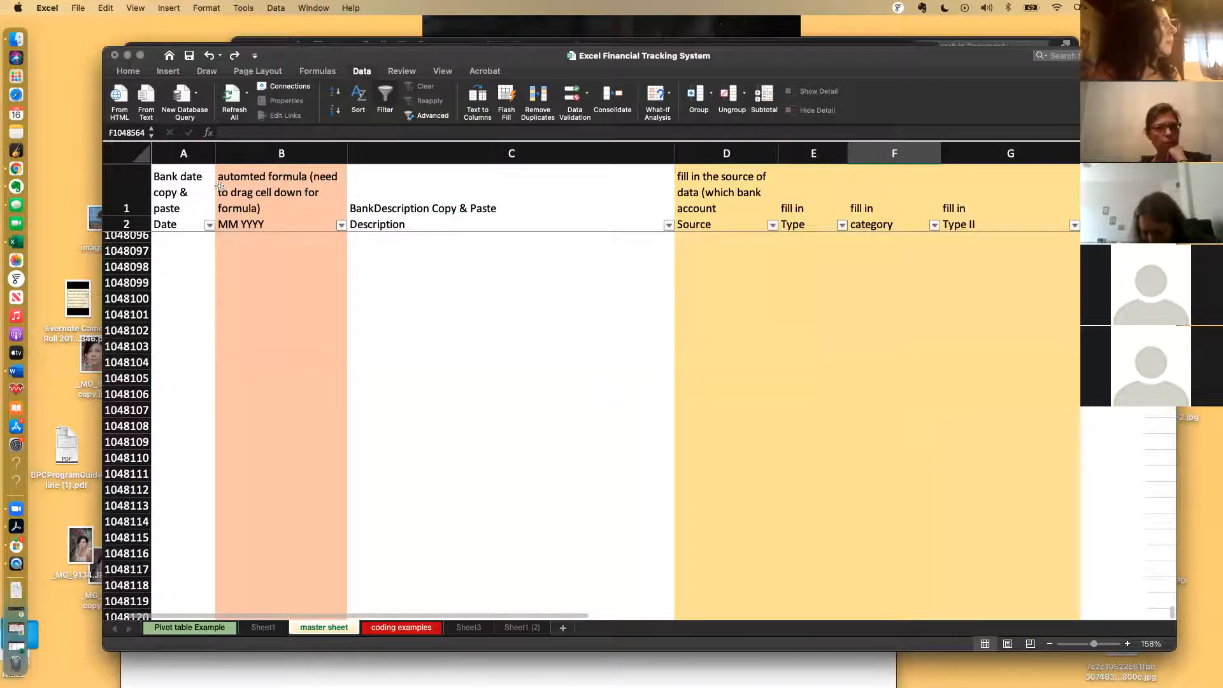
Step: Select the heading cells in row 2 from Date through Amount
left_click(191, 224)
key("Down")
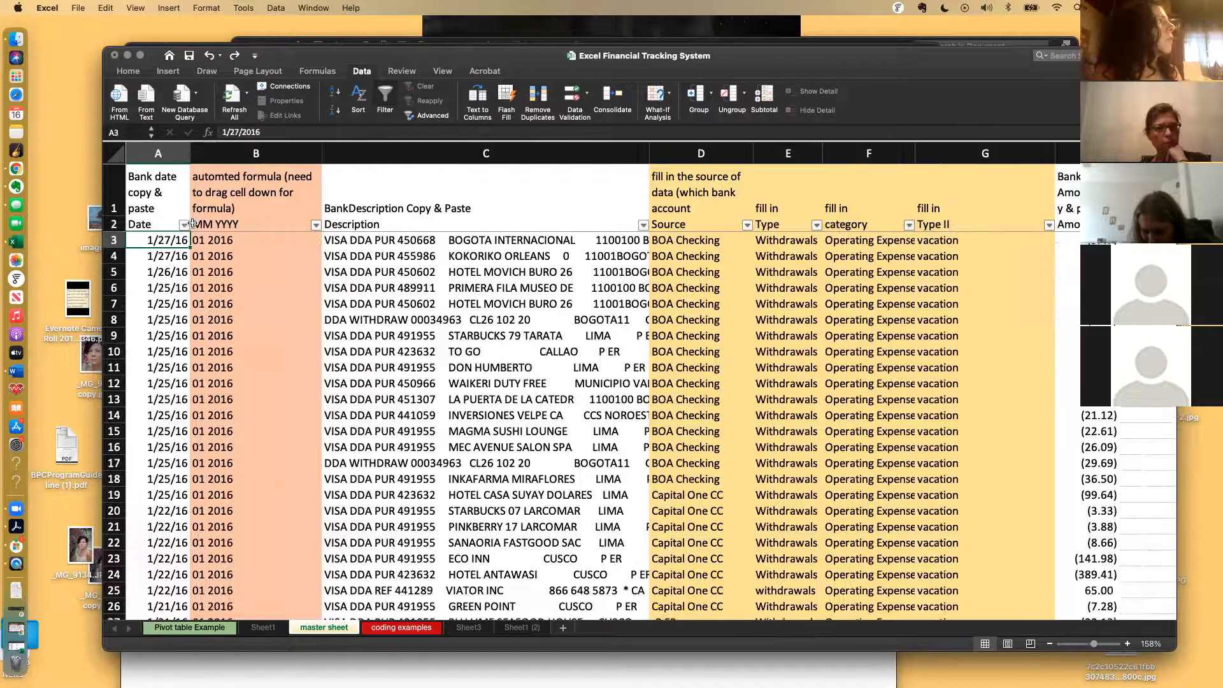
key("Up")
key("shift+Right")
key("shift+Right")
key("shift+Right")
key("shift+Right")
key("shift+Right")
key("shift+Right")
key("shift+Right")
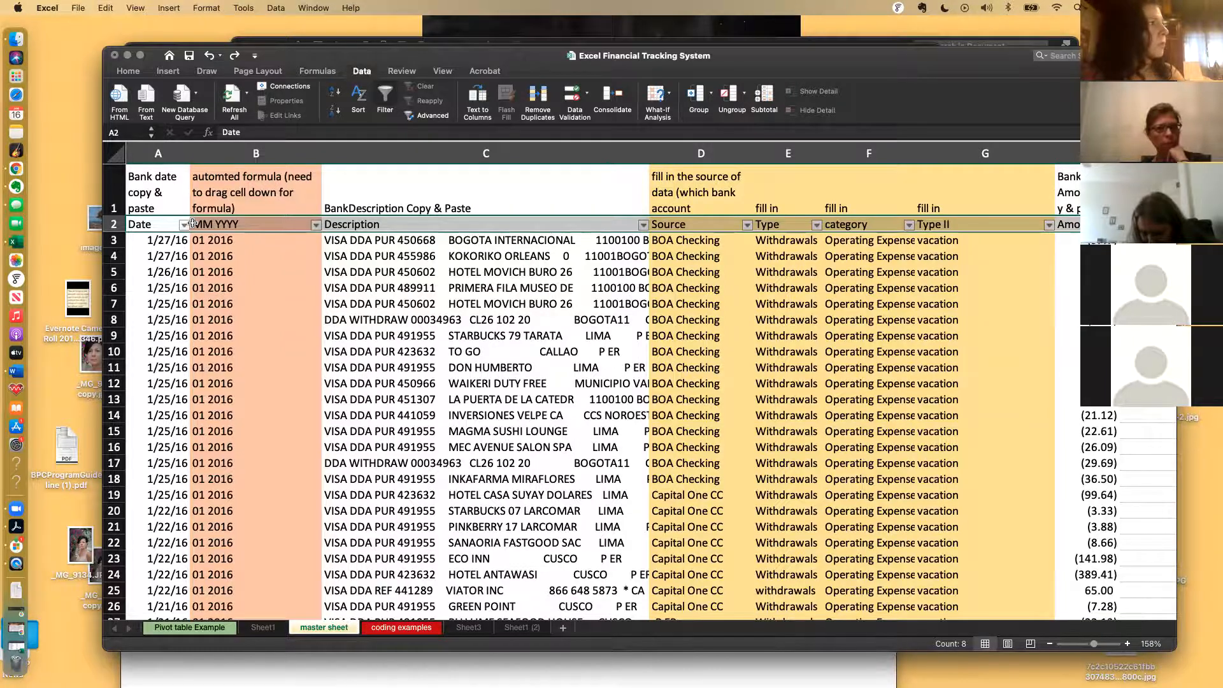
Step: Extend the heading selection down through row 224 of the master sheet and copy the range
key("ctrl+shift+Down")
scroll(306, 349, "down", 1)
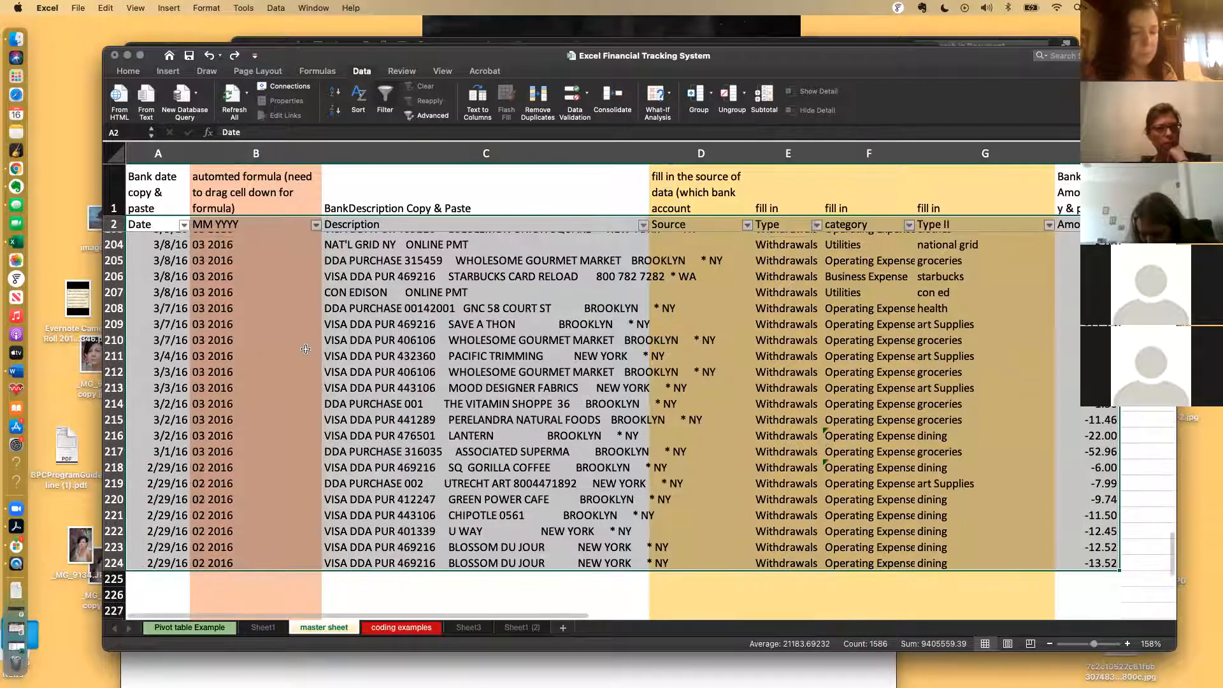
key("super+c")
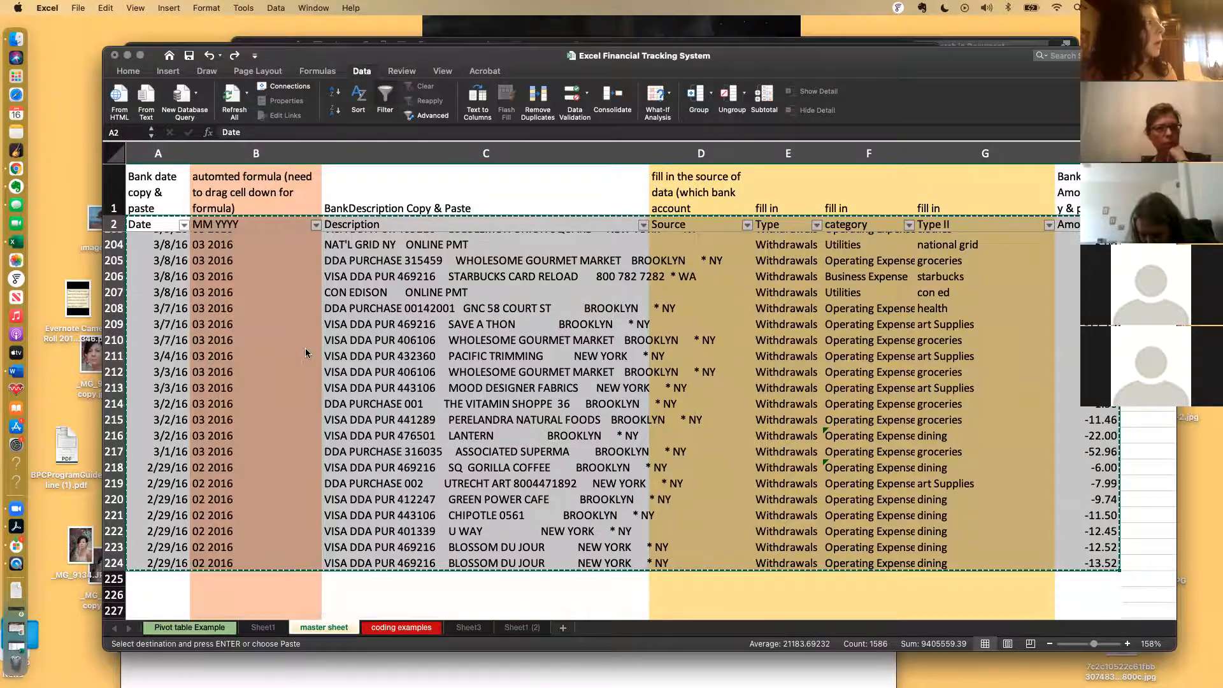
left_click(385, 310)
key("Escape")
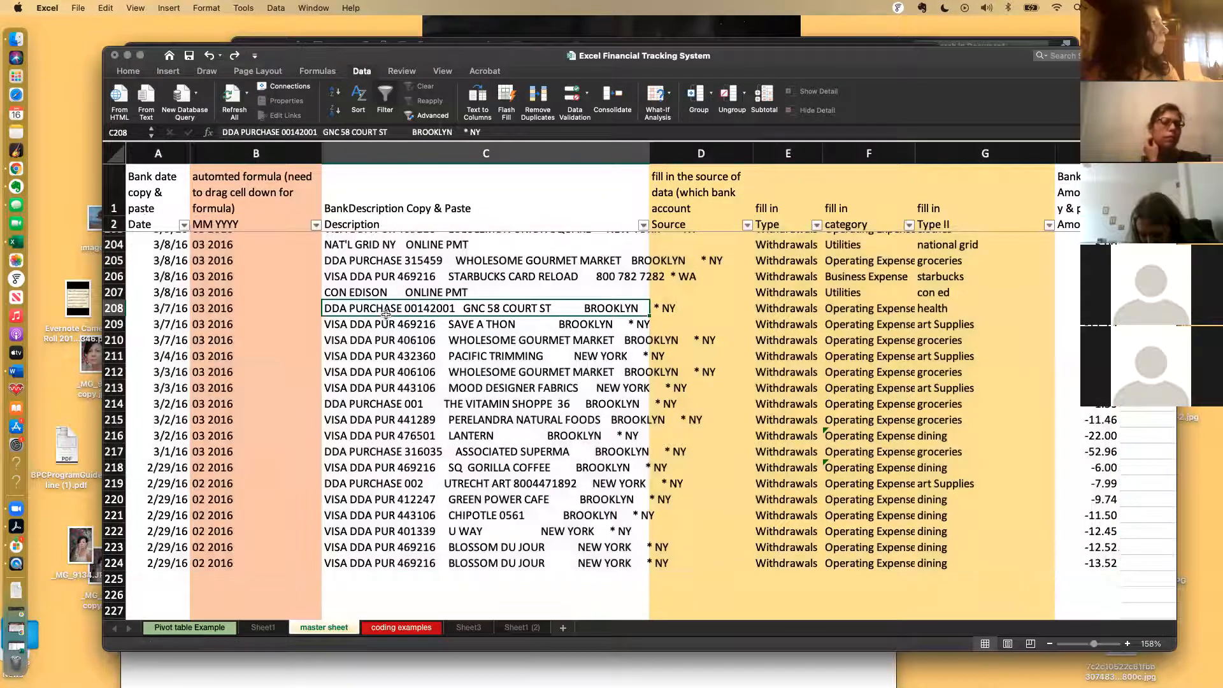
Step: Select the master sheet data from the Date heading across to Amount and down through row 224
left_click(166, 227)
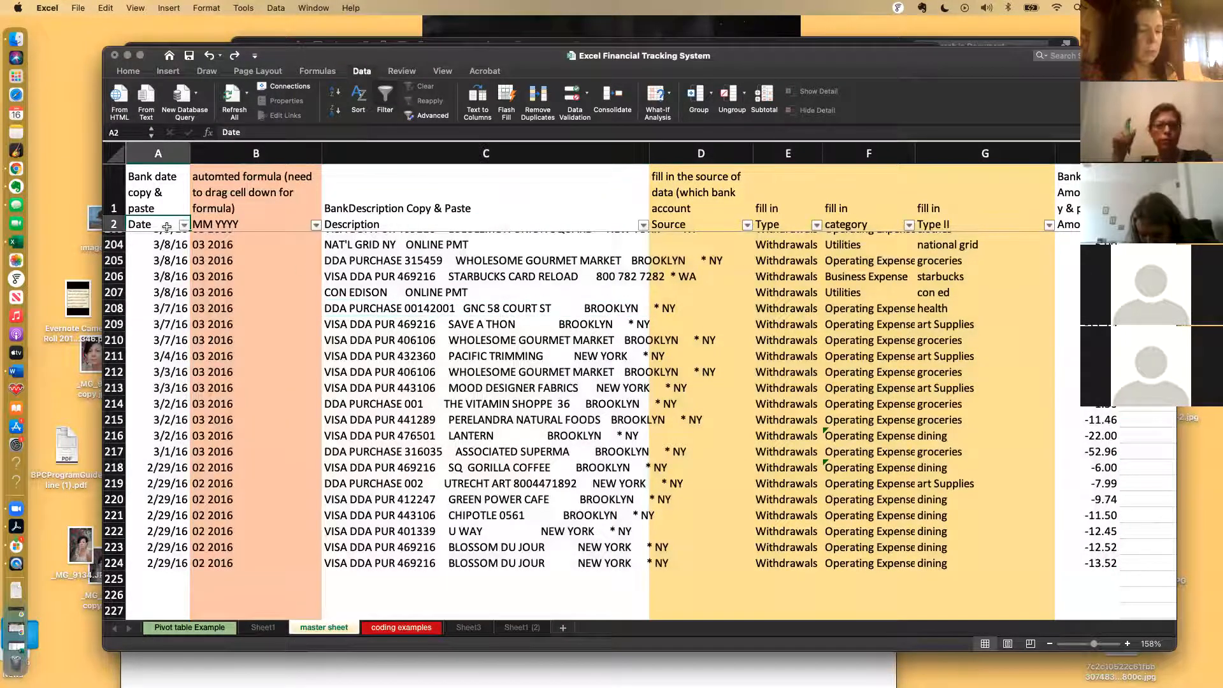
key("shift+Right")
key("shift+Right")
key("shift+Right")
key("shift+Right")
key("shift+Right")
key("shift+Right")
key("shift+Right")
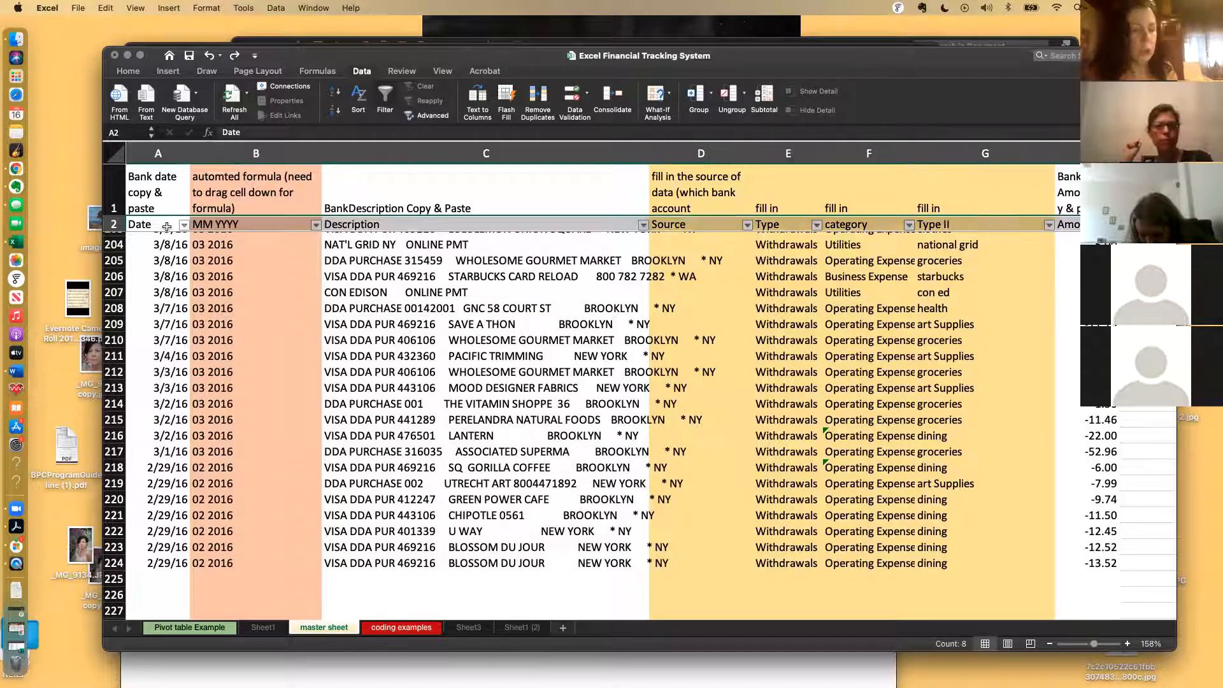
key("super+shift+Down")
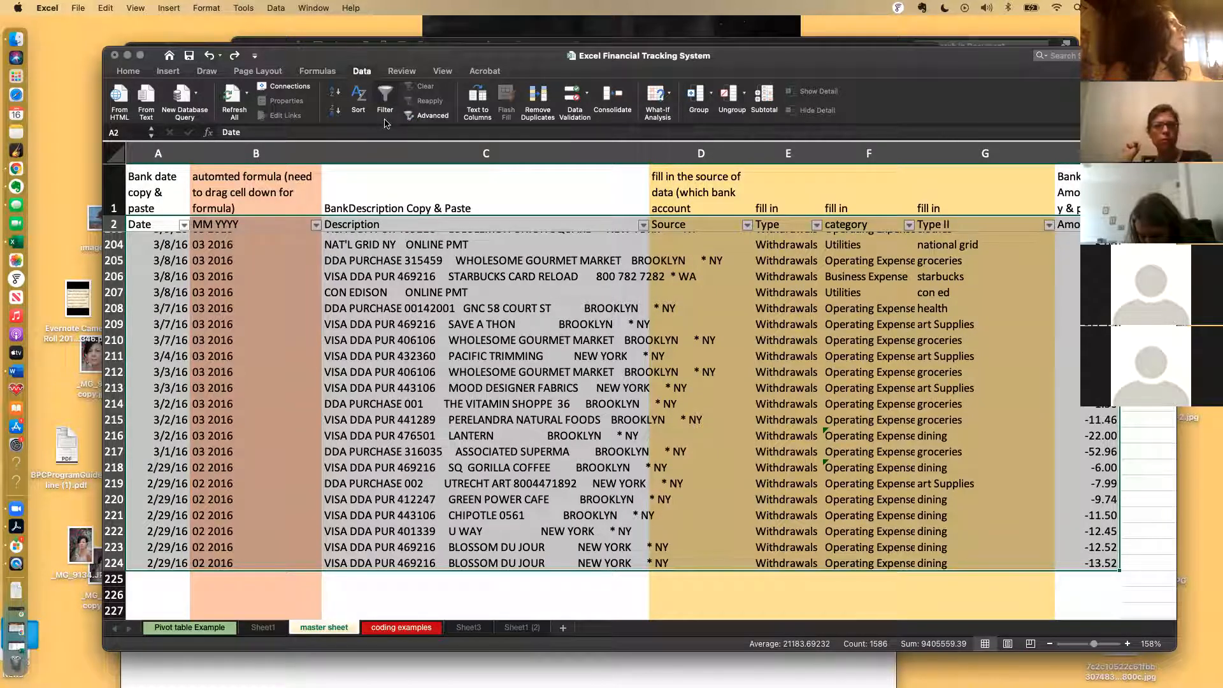
Step: Insert a PivotTable on a new worksheet from the selected master sheet range A2:H224
left_click_drag(442, 48, 426, 17)
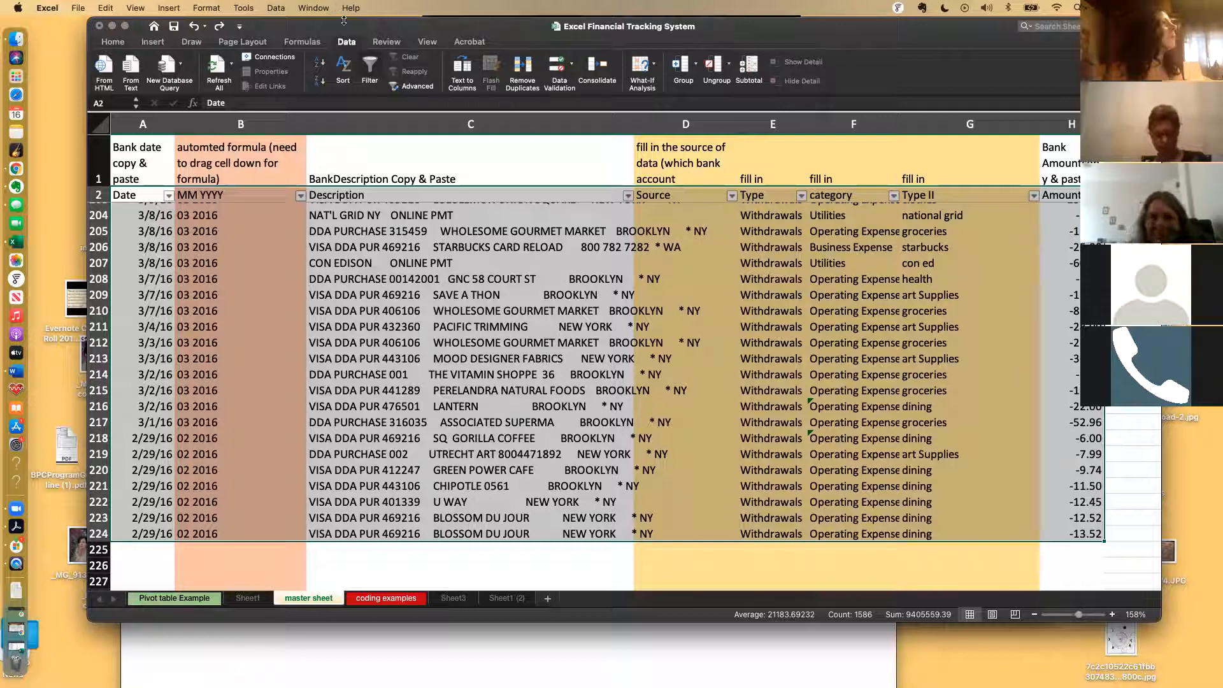
left_click(152, 42)
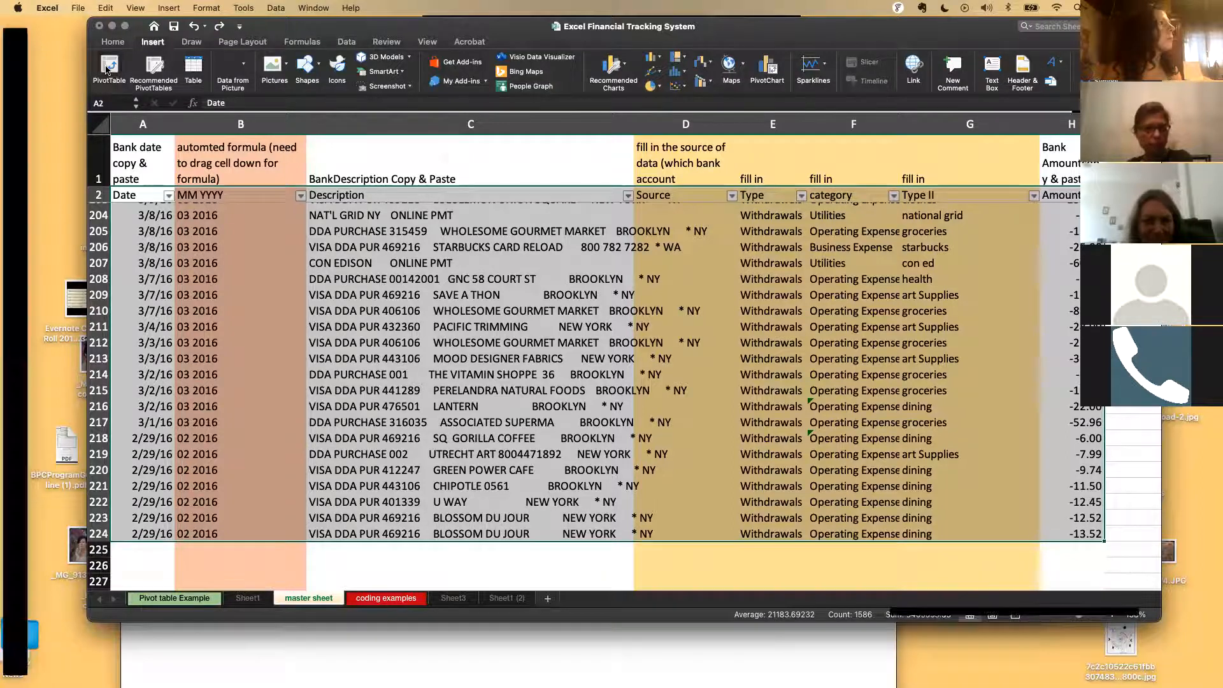
left_click(109, 67)
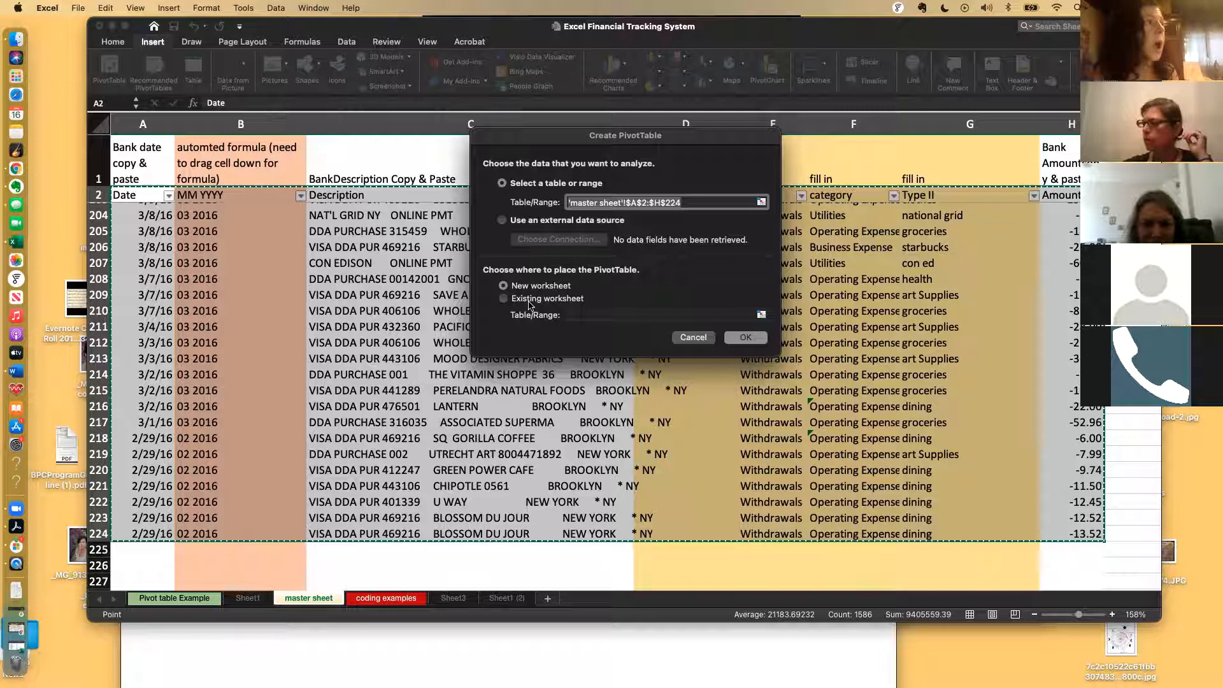
left_click(746, 339)
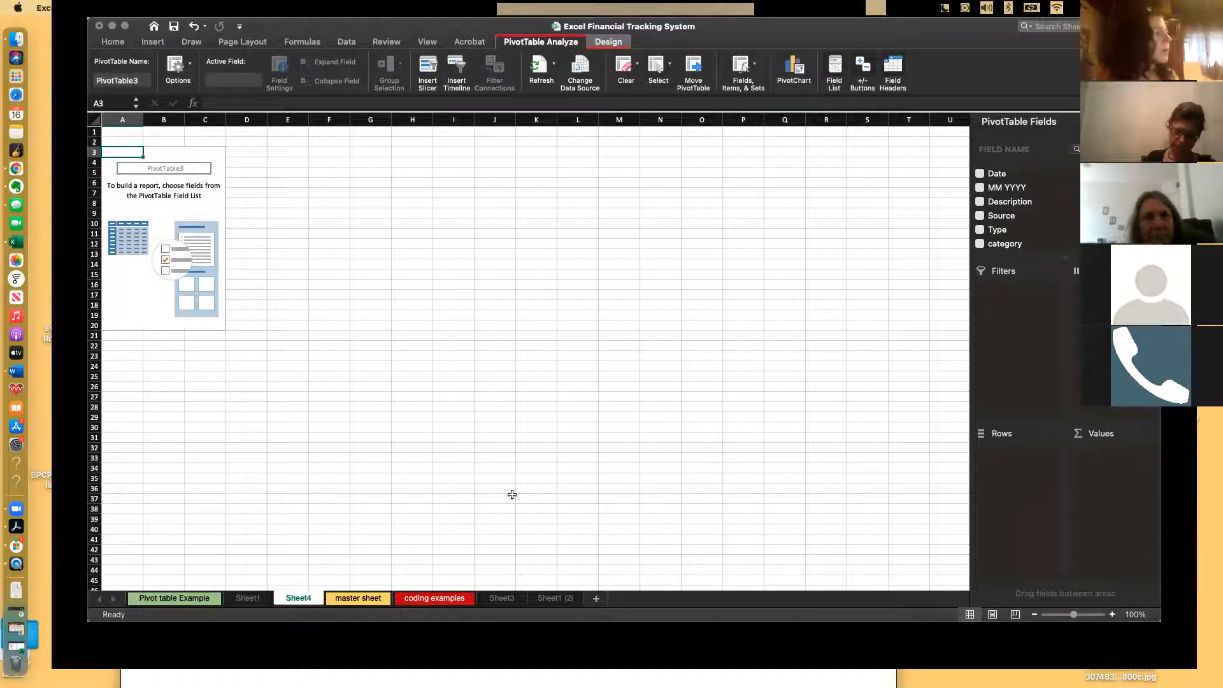
Step: Rename the new PivotTable sheet as Q1 PL
left_click(301, 600)
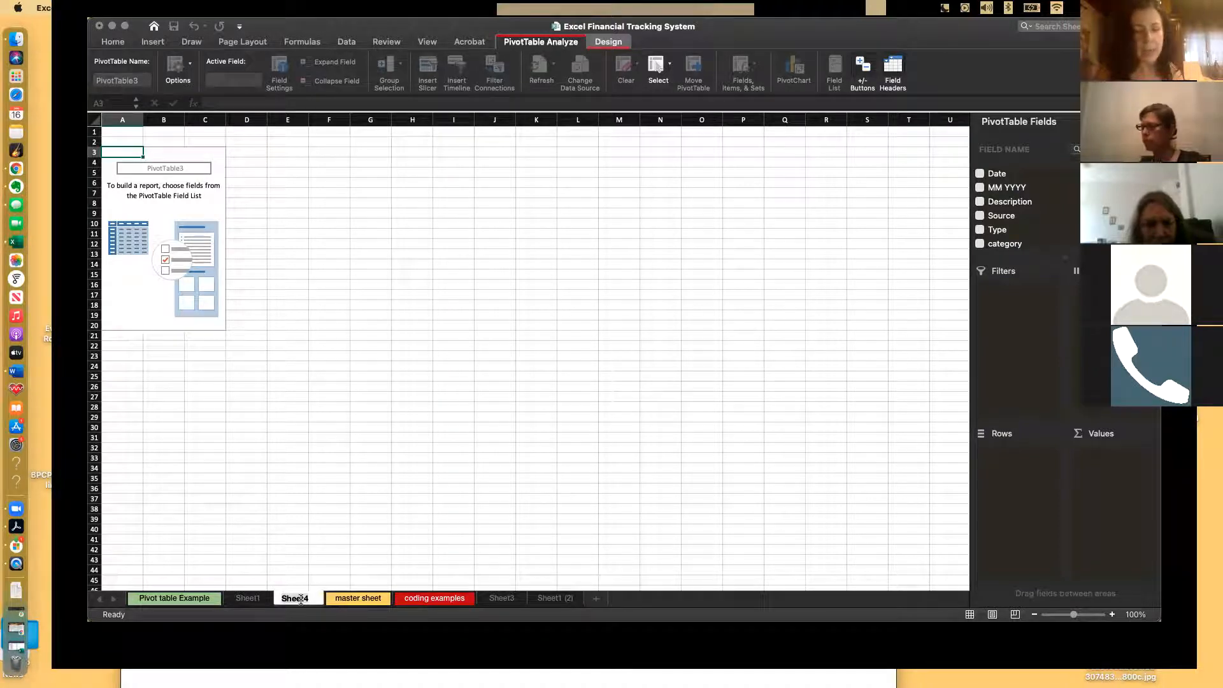
type("Q1 PL")
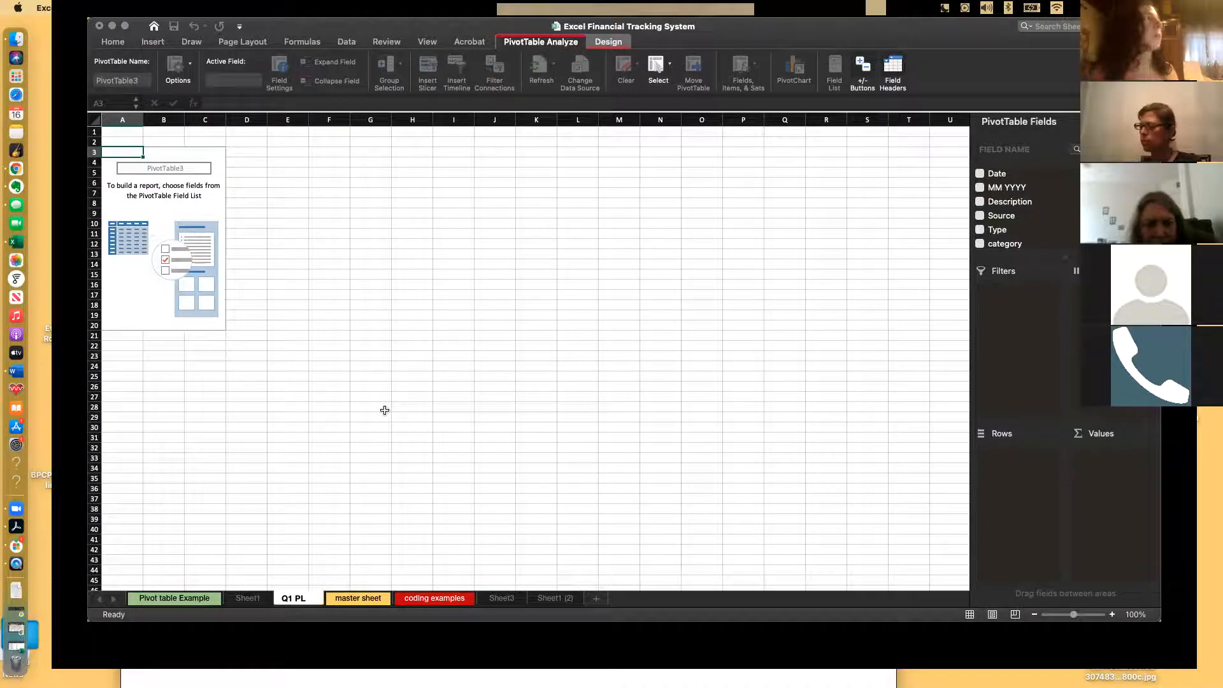
left_click(384, 410)
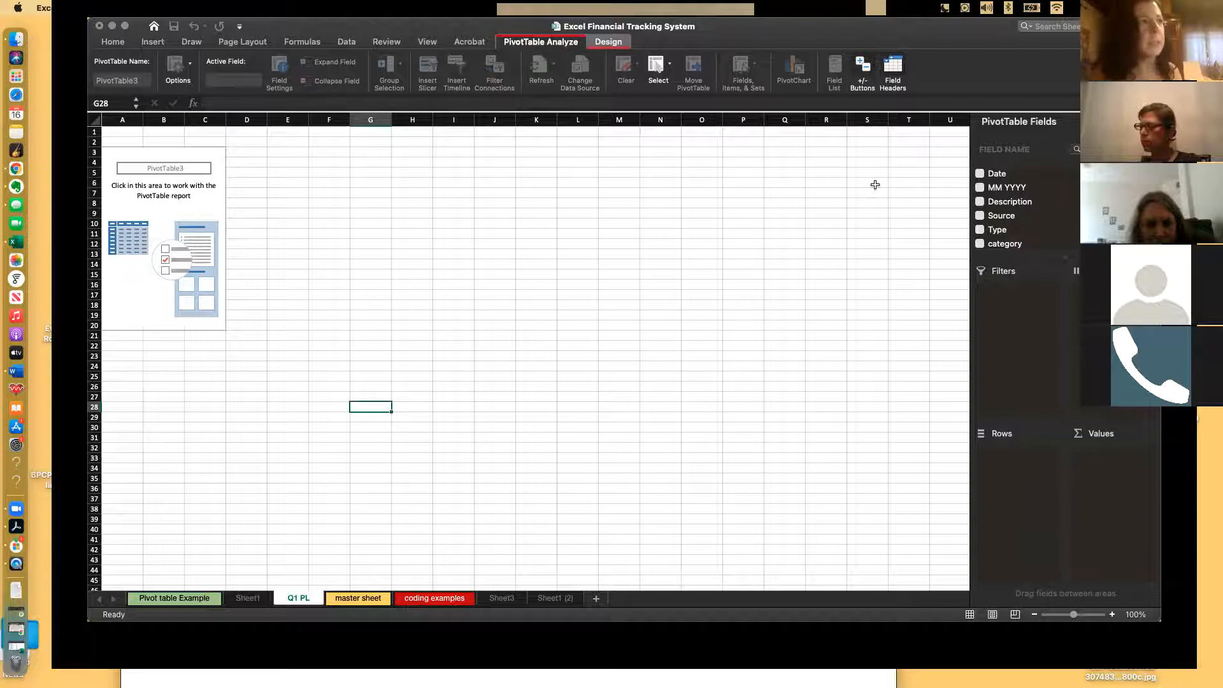
Step: Alternate between cells inside and outside the empty PivotTable to check when its field list is available
left_click(198, 257)
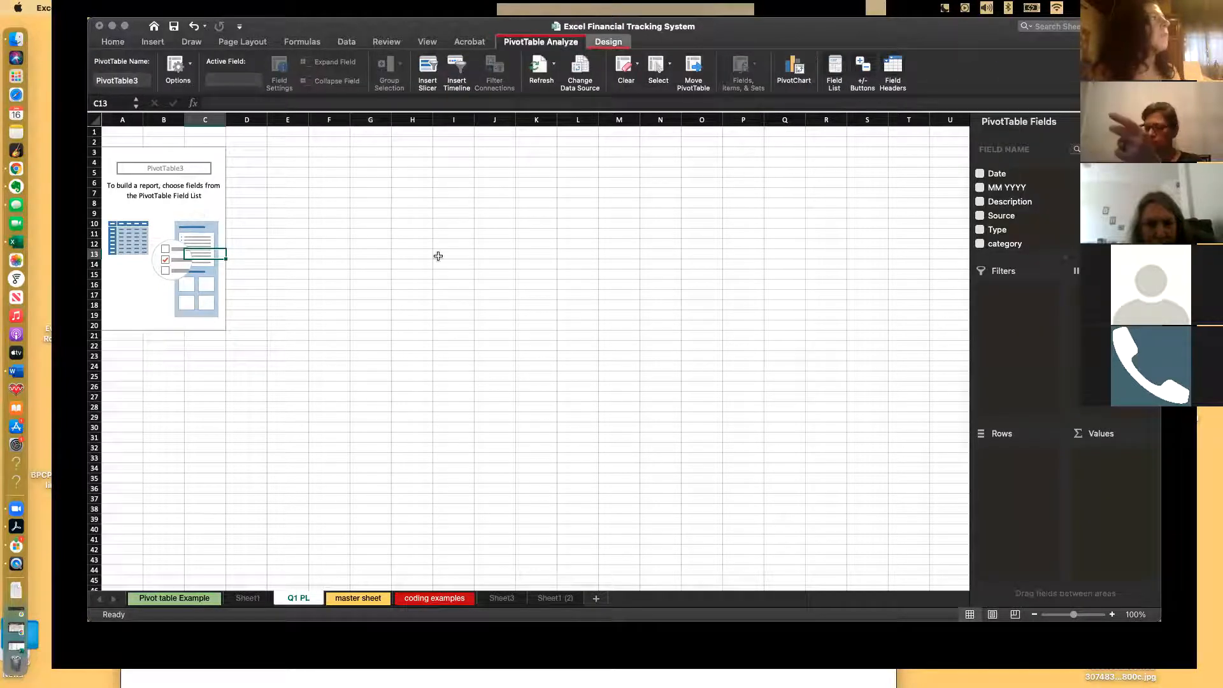
left_click(496, 379)
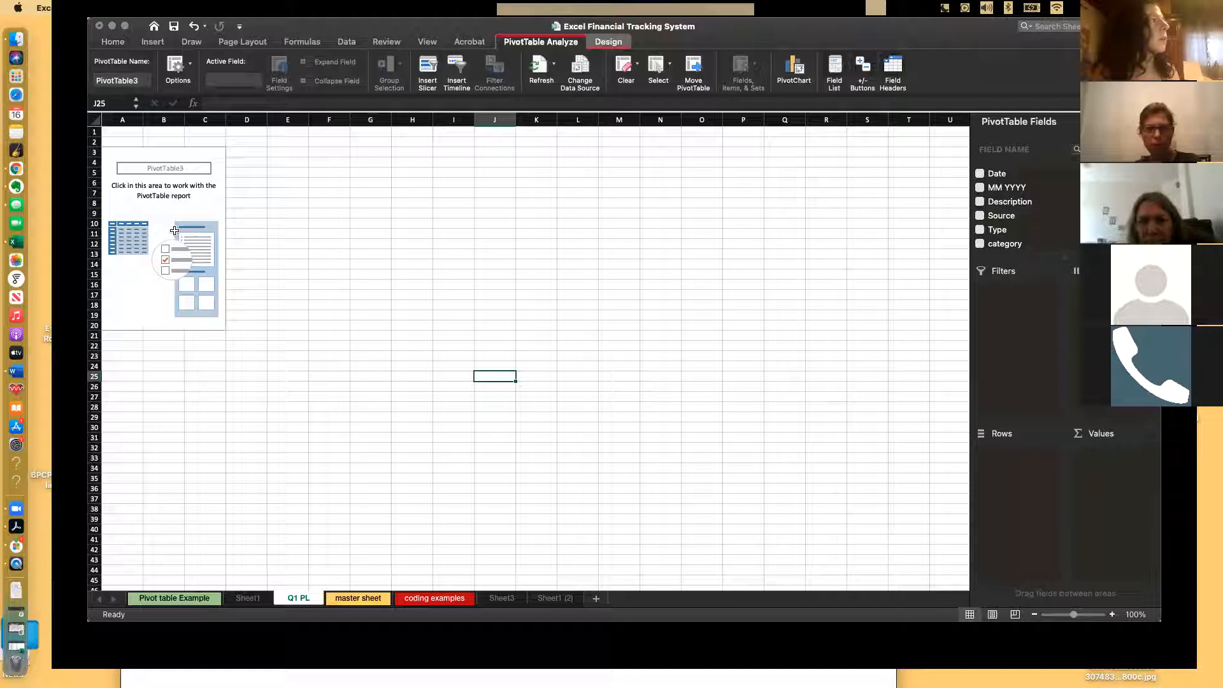
left_click(352, 275)
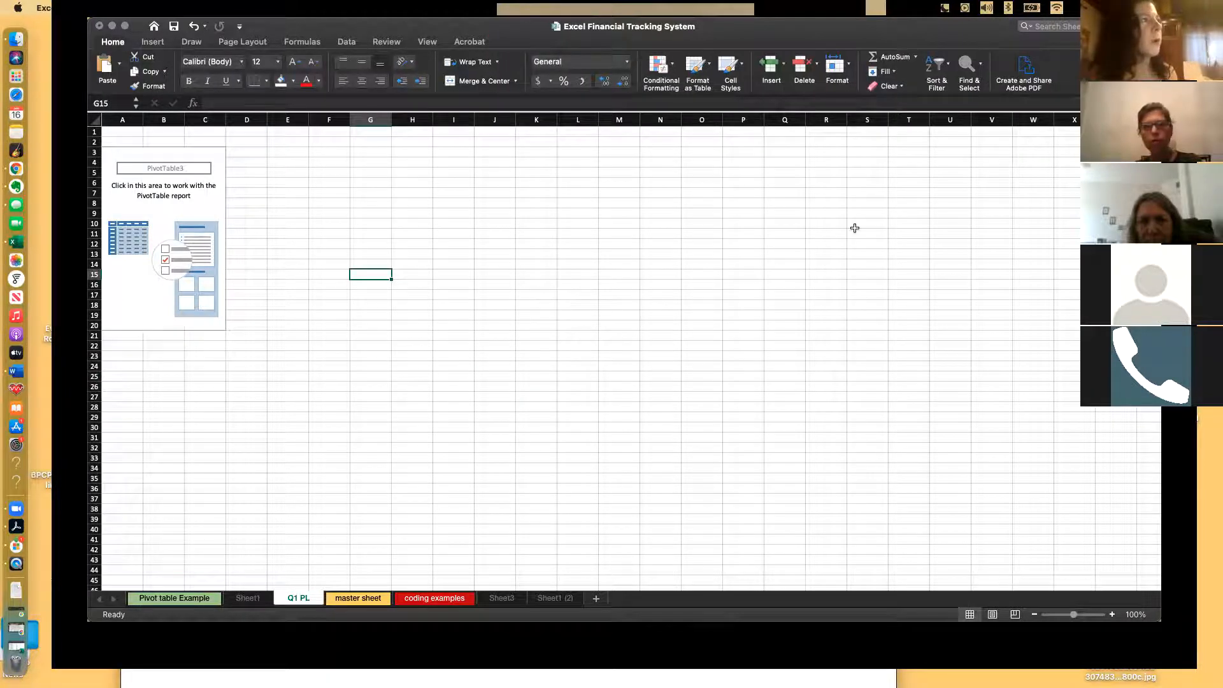
left_click(120, 290)
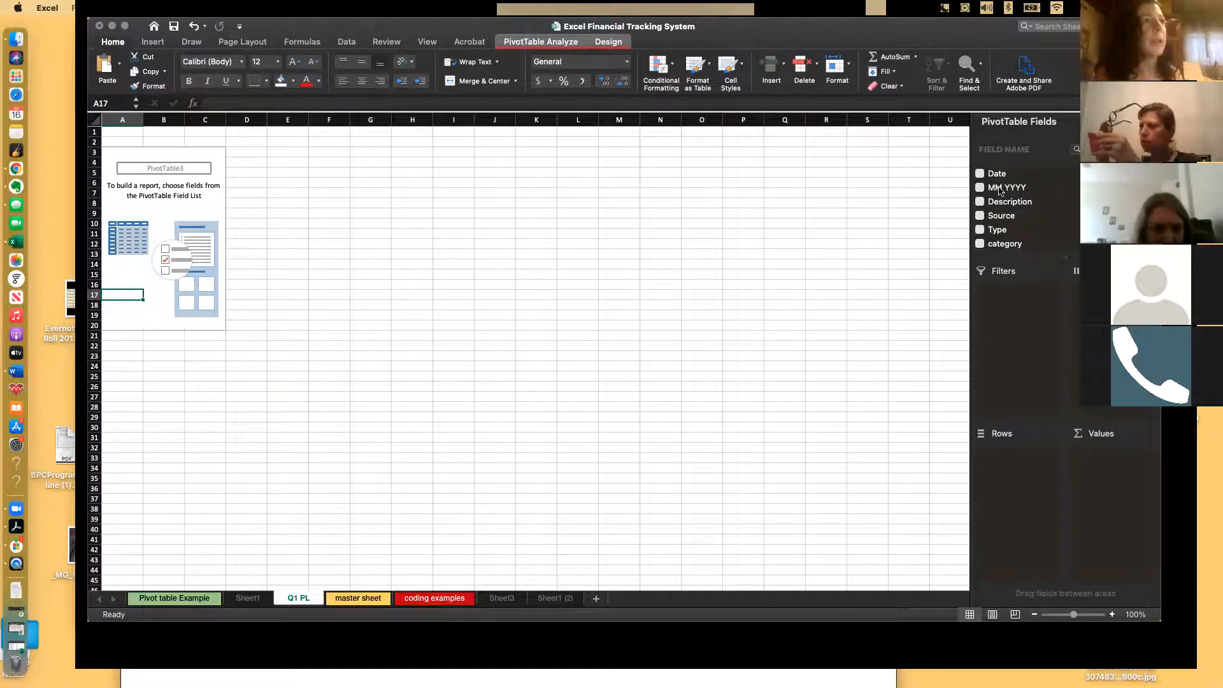
Step: Place the MM YYYY field in the PivotTable's Columns area and view the month headings
left_click_drag(1000, 189, 1076, 288)
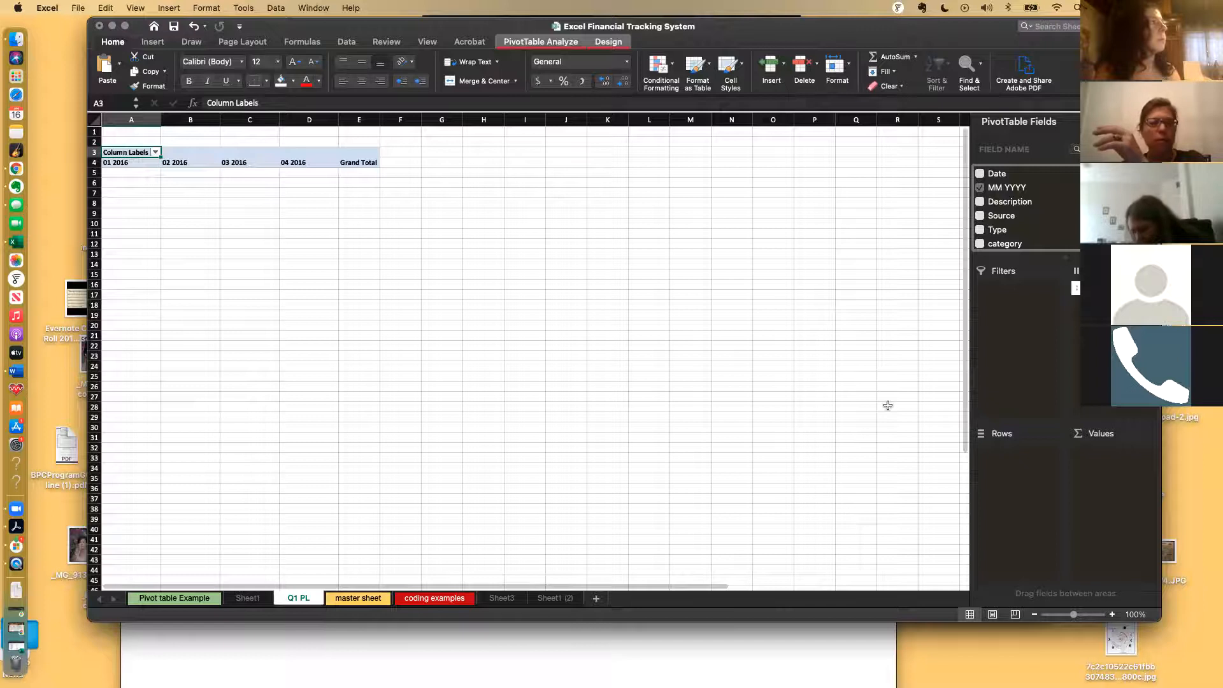
scroll(888, 405, "up", 4)
scroll(889, 409, "left", 5)
scroll(889, 409, "up", 4)
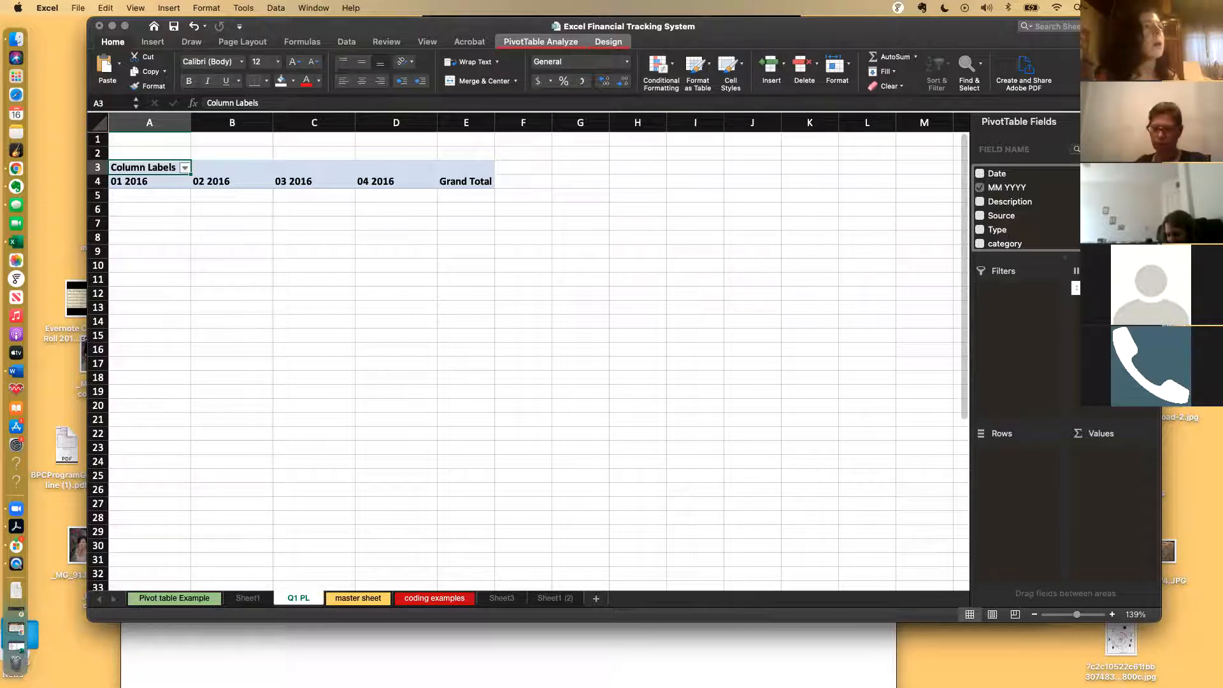
Step: Try the Type field in place of MM YYYY as the PivotTable's column field and remove it
left_click(1004, 188)
left_click(998, 231)
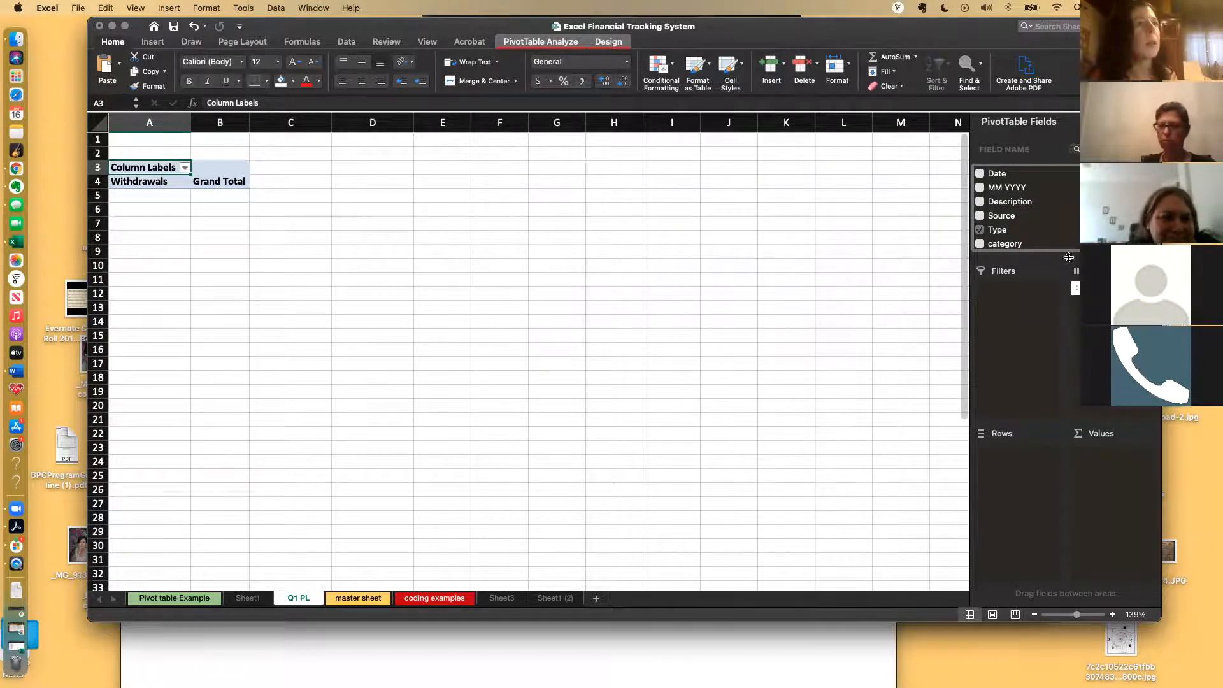
left_click_drag(1077, 288, 1019, 229)
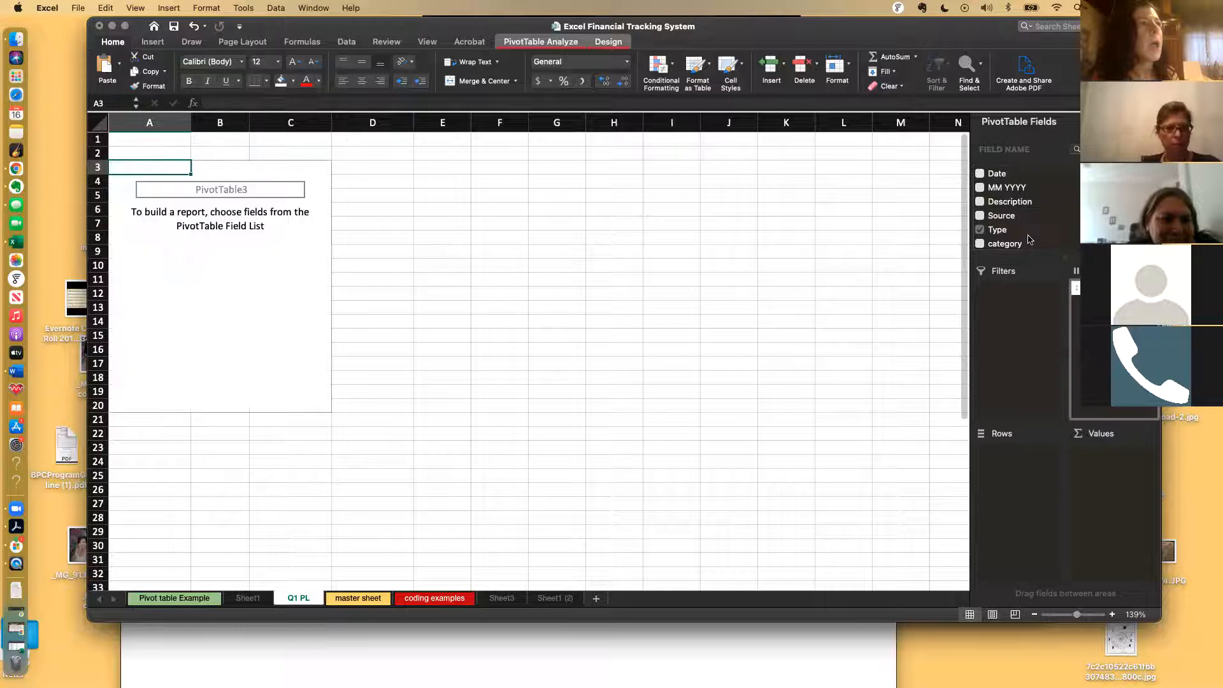
Step: Try category as the column field, step through its labels in row 4, and remove the field
left_click(1004, 246)
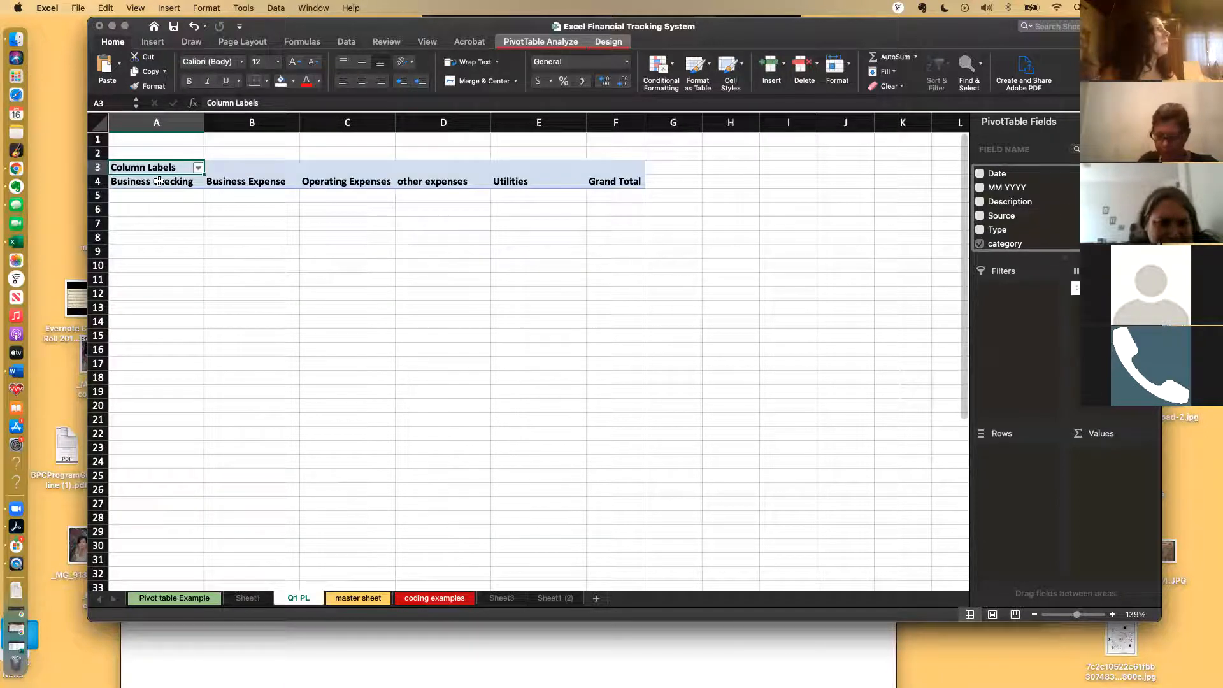
key("Down")
key("Right")
key("Right")
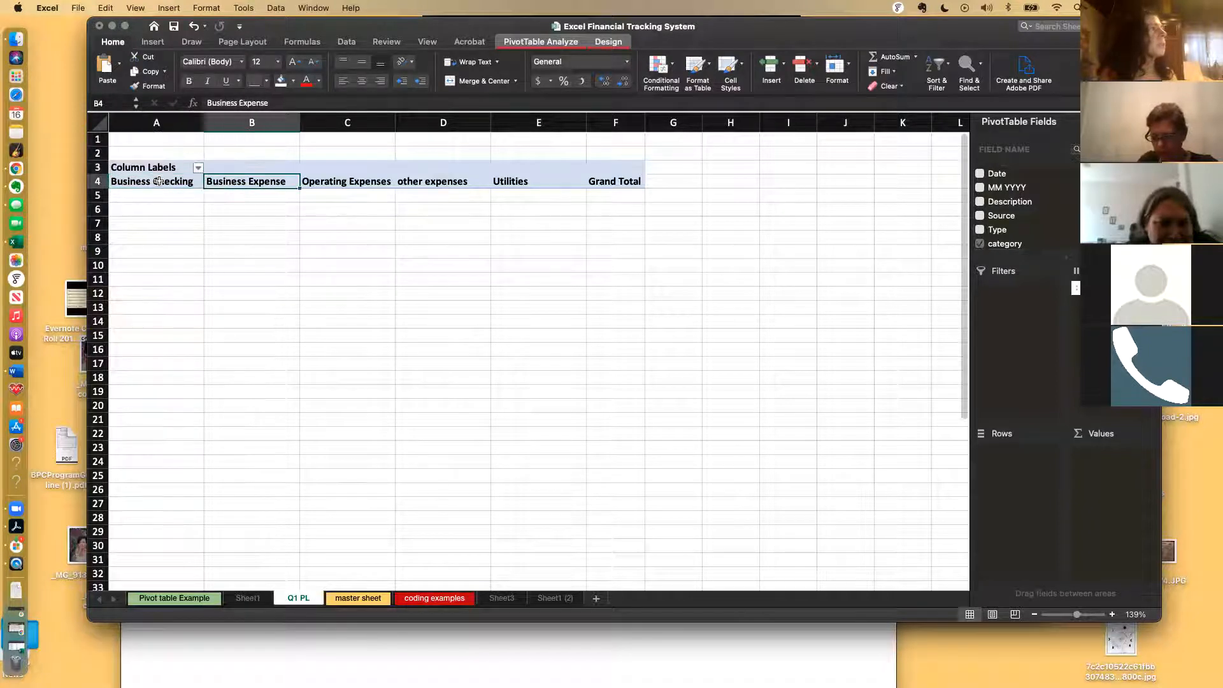
key("Right")
key("Right")
key("Left")
left_click(159, 181)
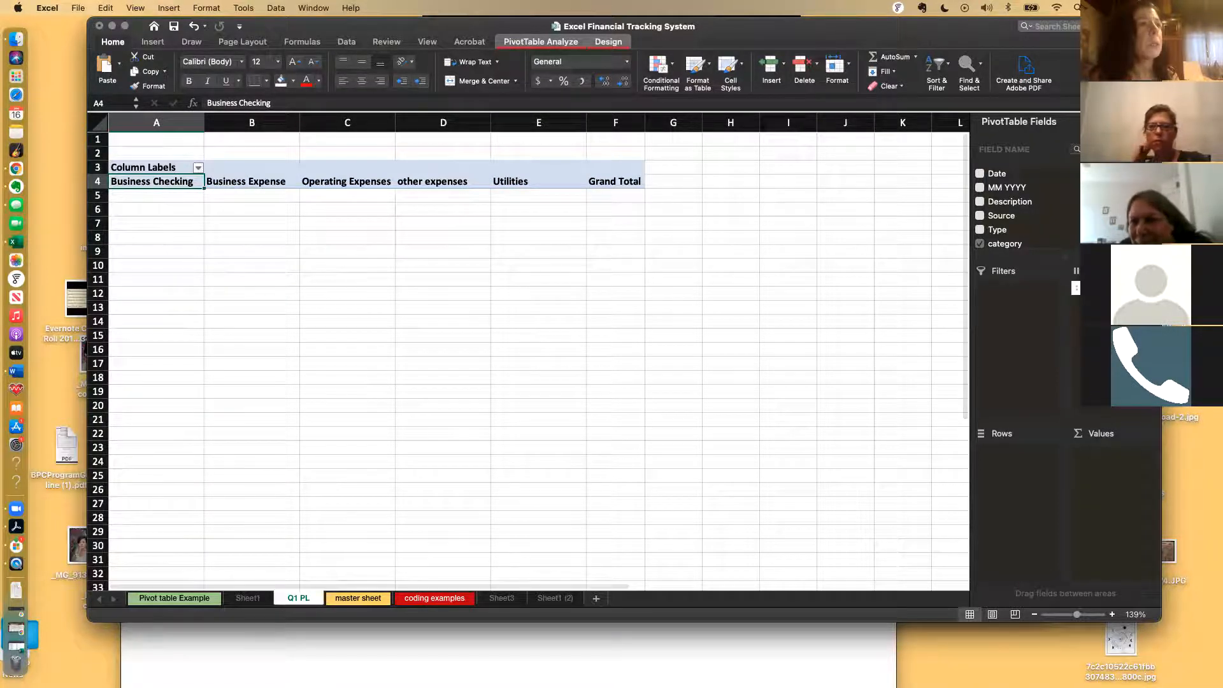
left_click_drag(1116, 289, 1040, 232)
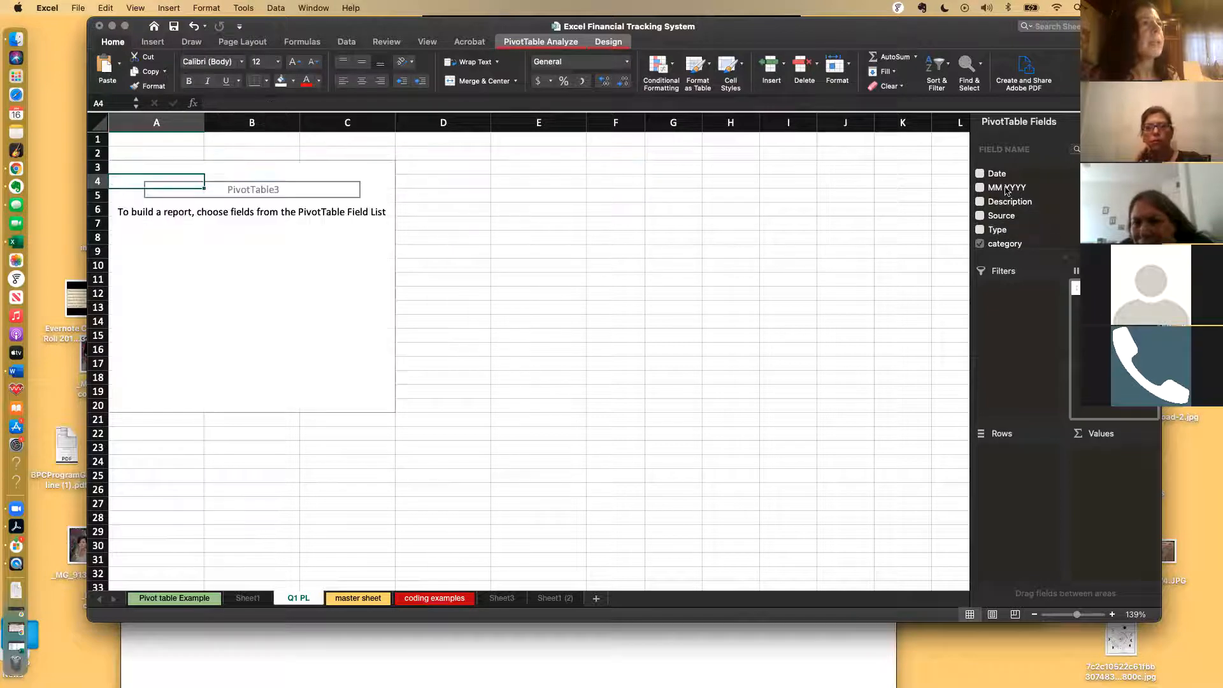
Step: Lay out the PivotTable with MM YYYY in Columns, Type followed by category in Rows, and Amount in Values
left_click_drag(1006, 189, 1109, 306)
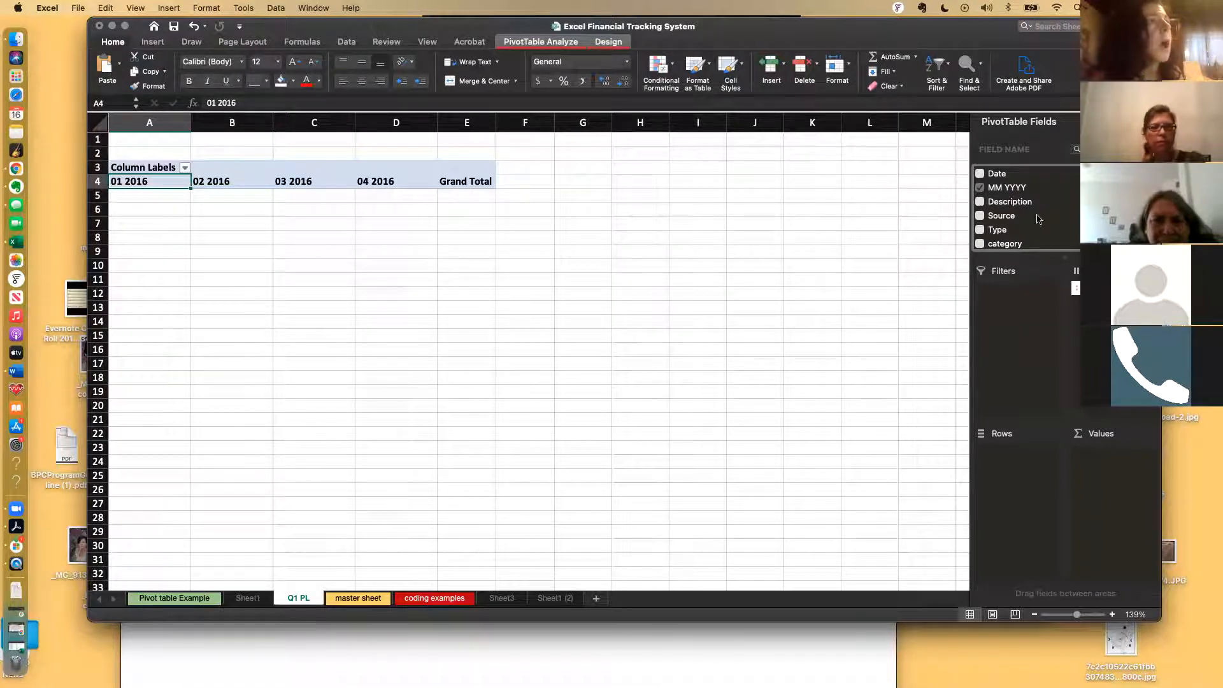
left_click_drag(997, 233, 1024, 486)
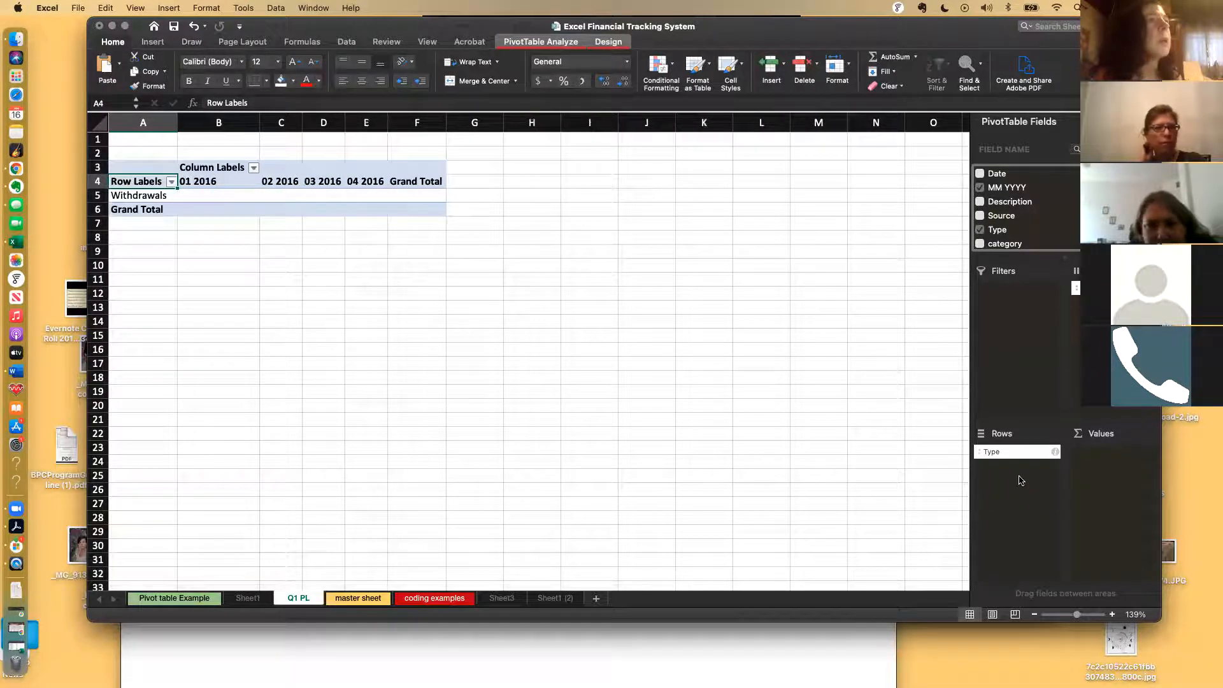
scroll(1041, 217, "down", 2)
left_click_drag(1016, 220, 1019, 488)
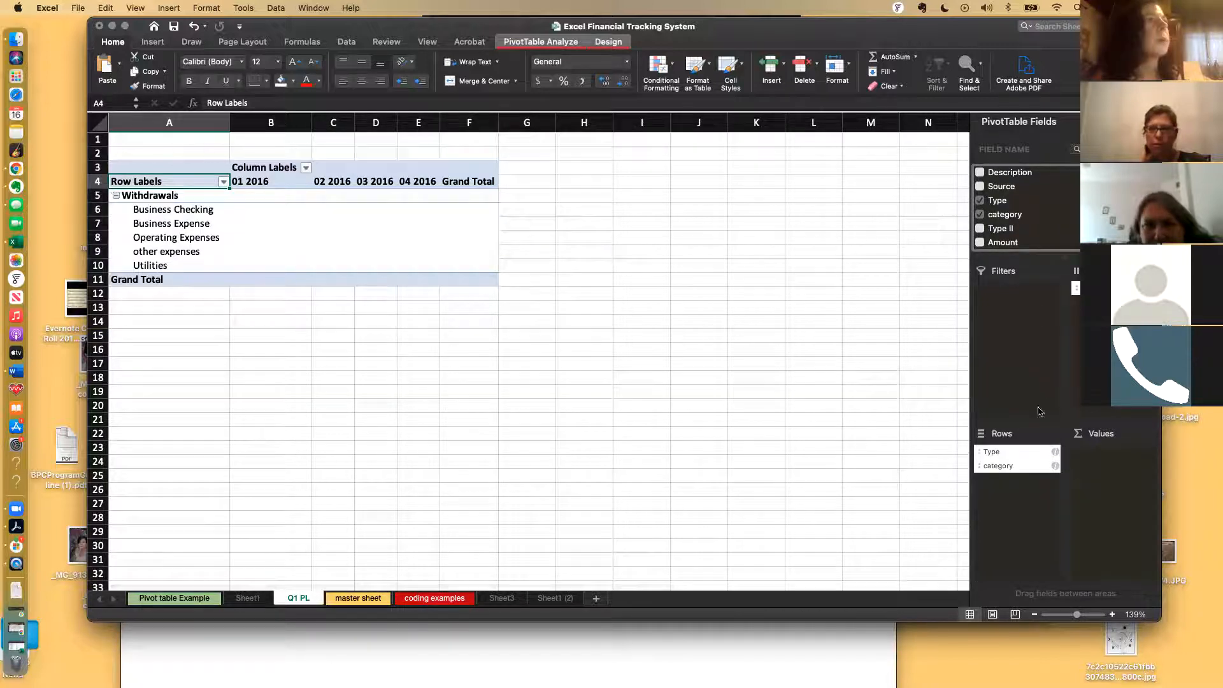
left_click_drag(1002, 244, 1109, 479)
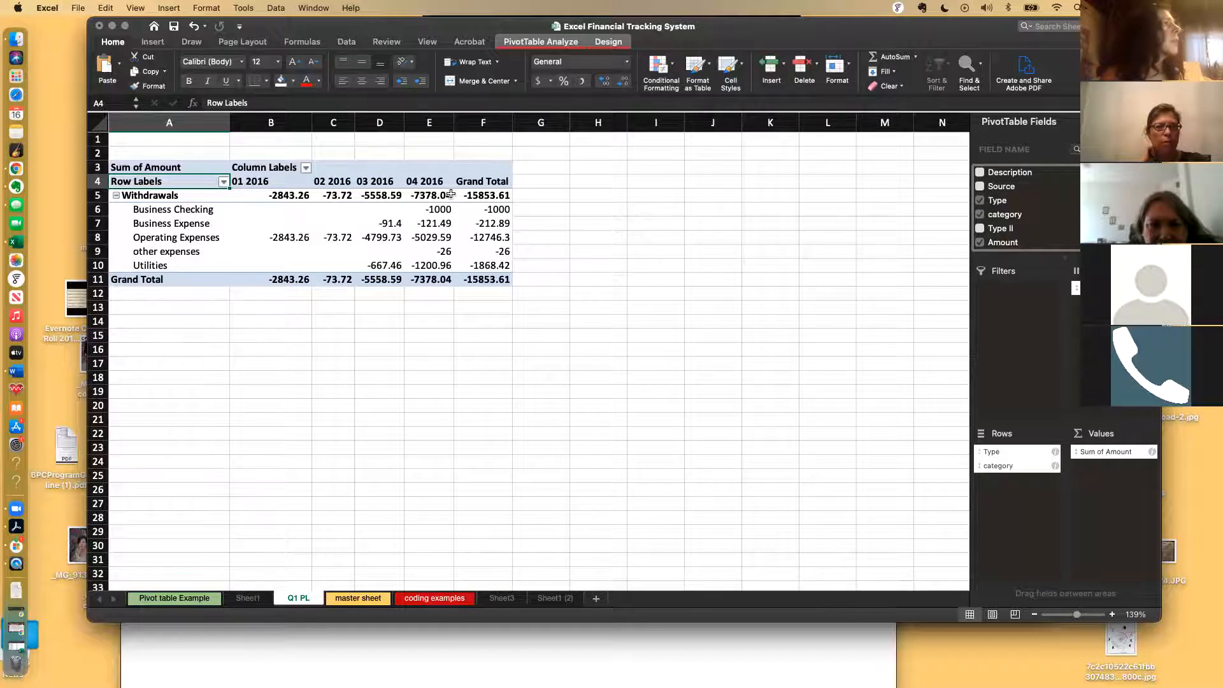
Step: Filter the PivotTable's column labels to exclude 04 2016
left_click(307, 181)
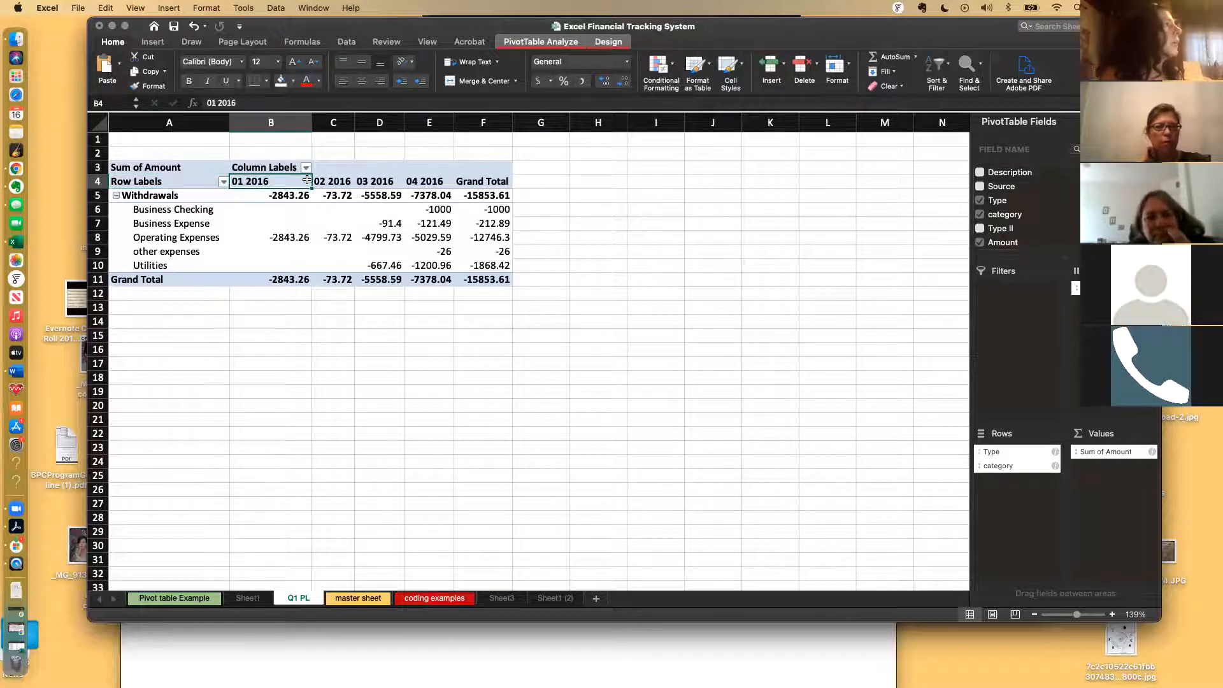
left_click(305, 168)
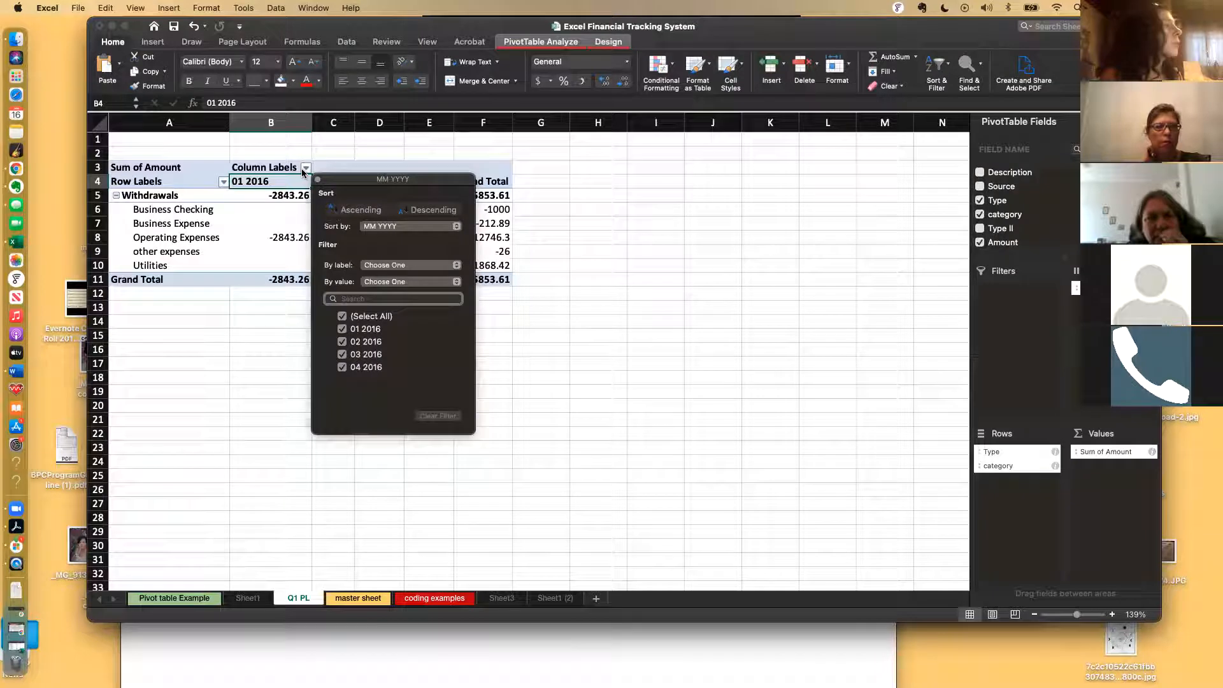
left_click(342, 367)
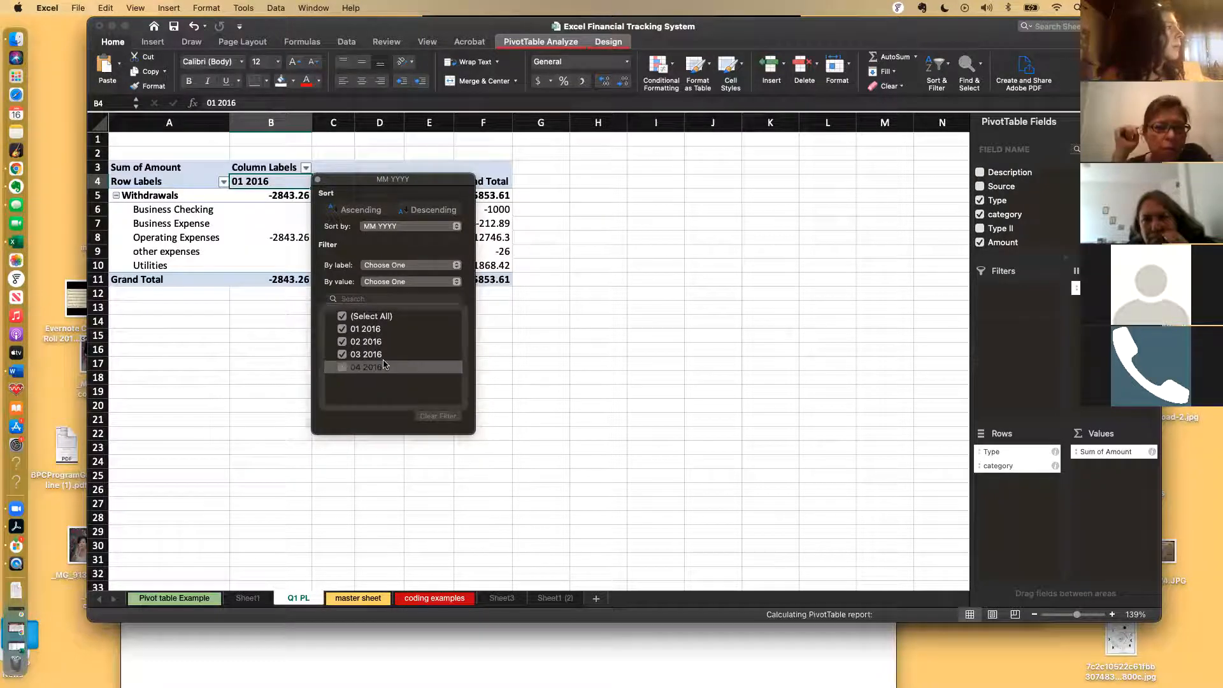
left_click(535, 340)
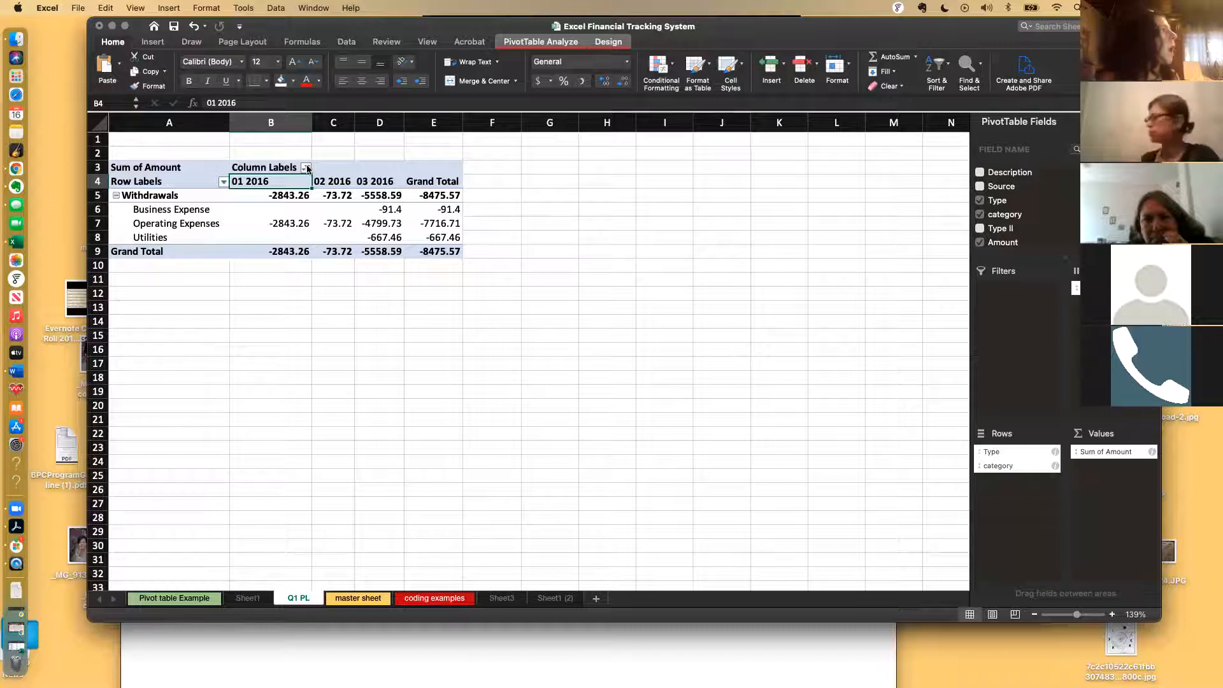
Step: Examine the category labels in the PivotTable rows, the Row Labels filter options, and the Business Expense amount for 03 2016
left_click_drag(198, 209, 195, 237)
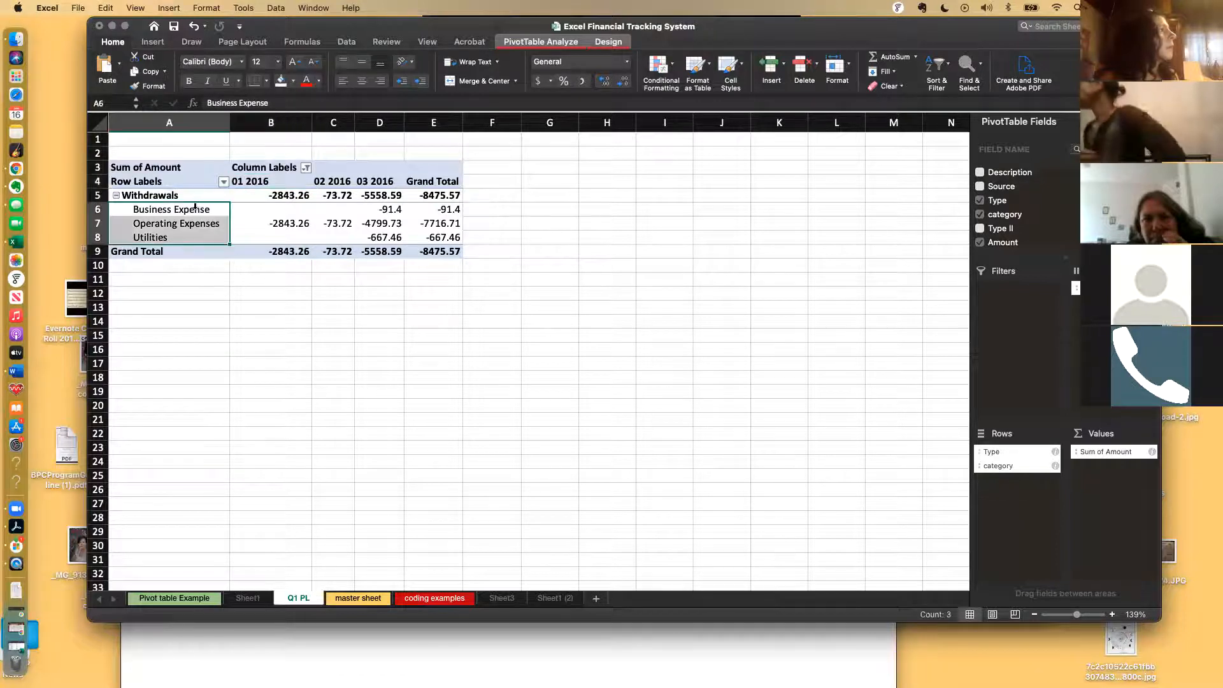
left_click(223, 182)
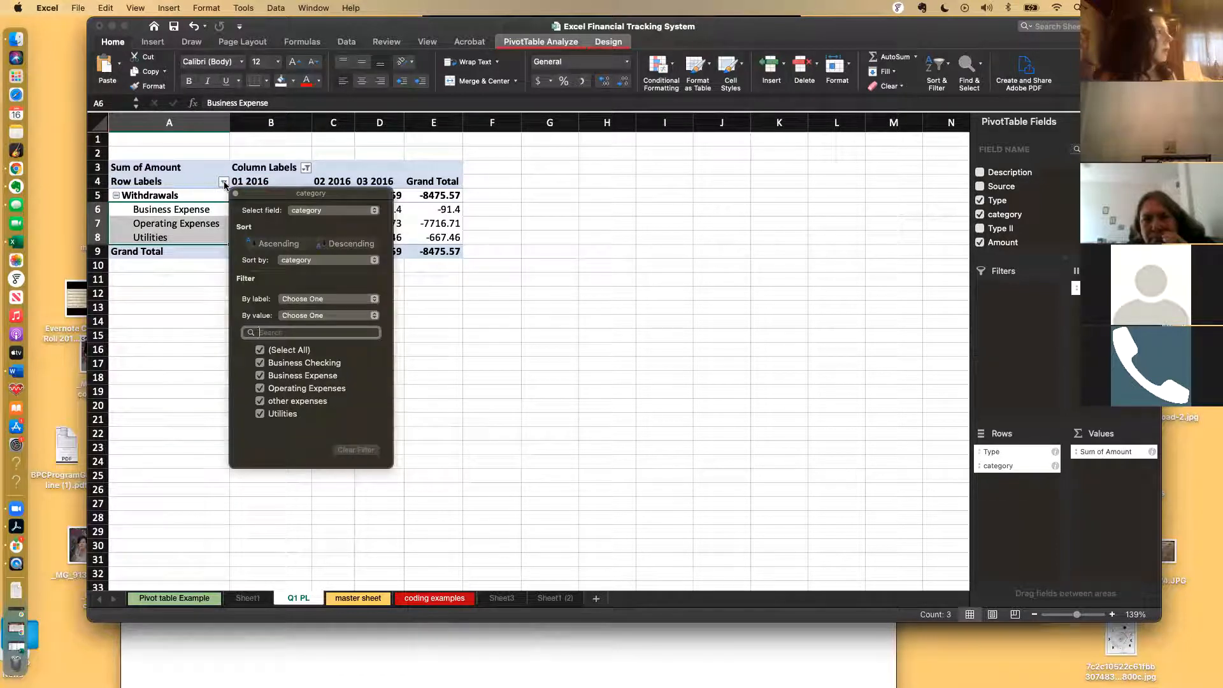
left_click(196, 365)
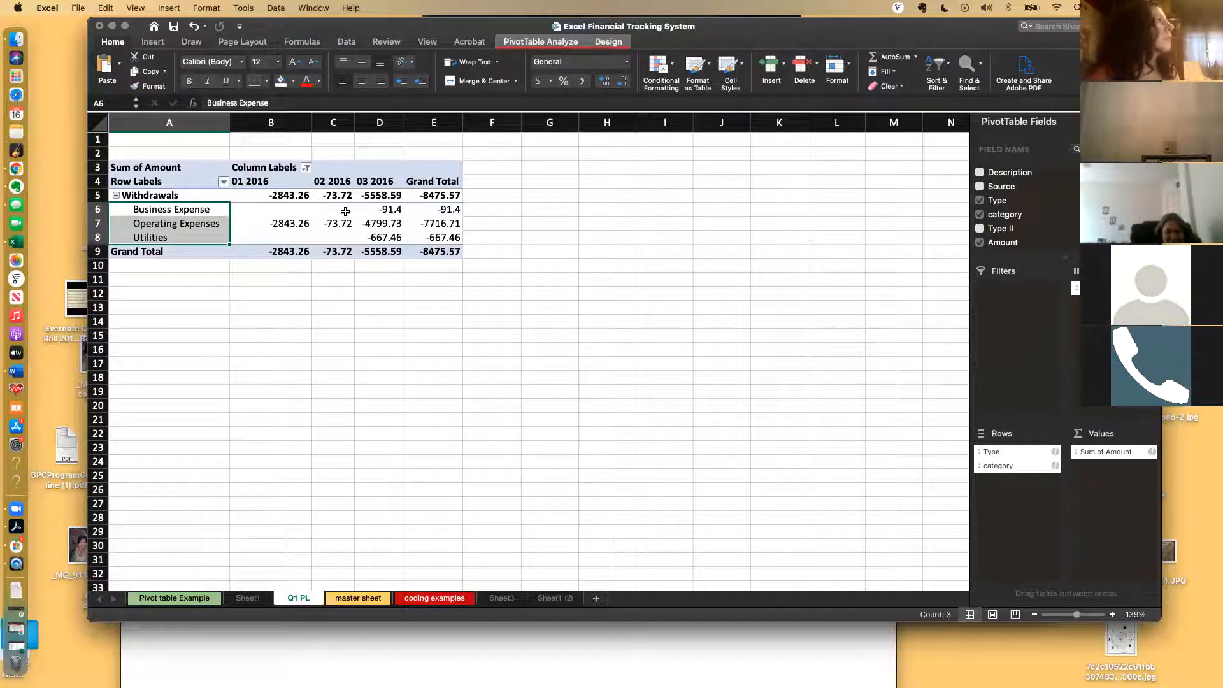
left_click(364, 208)
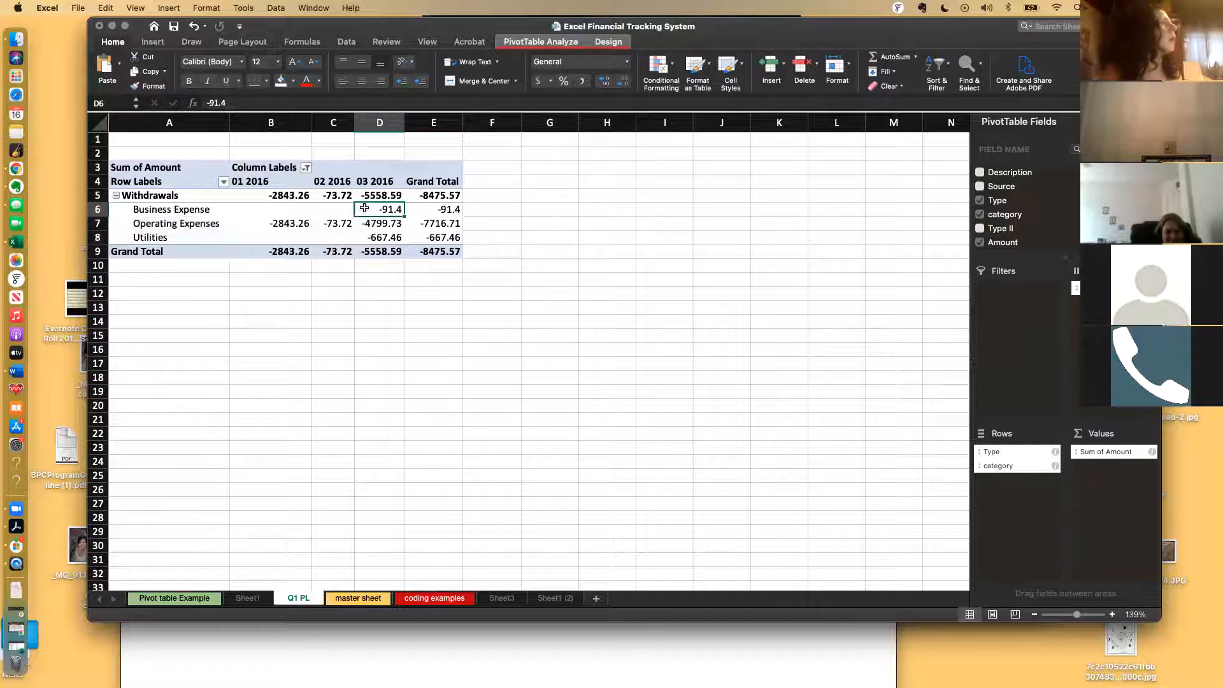
scroll(364, 208, "up", 3)
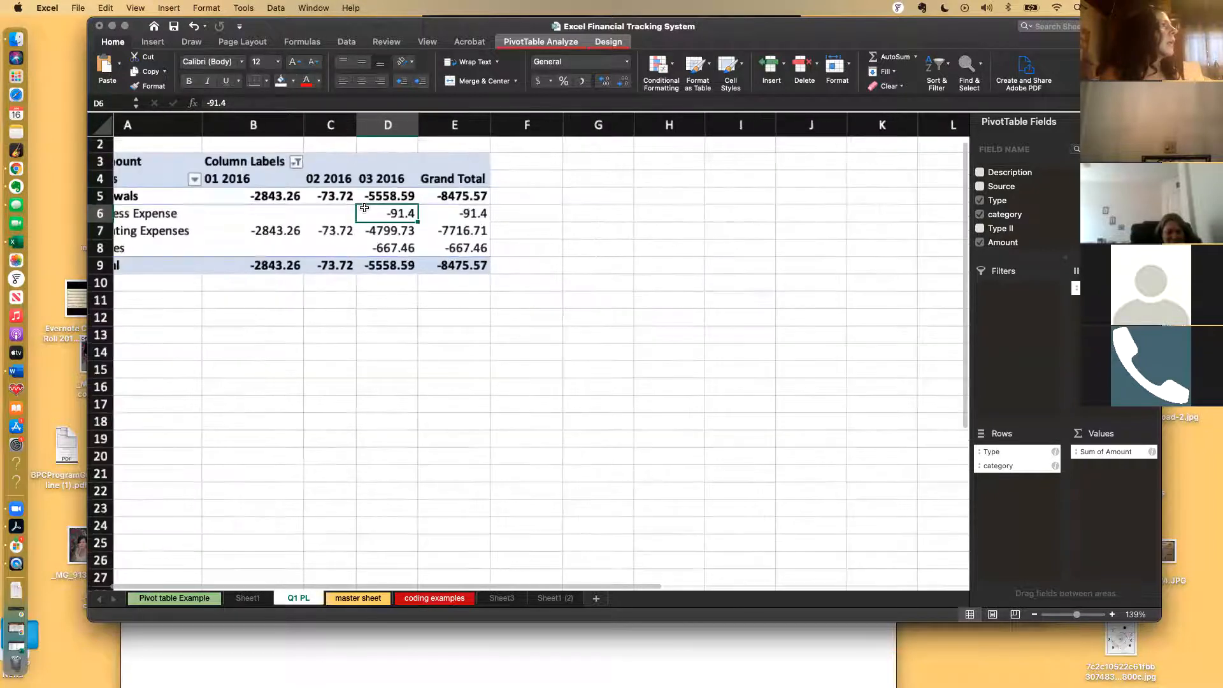
scroll(365, 211, "up", 1)
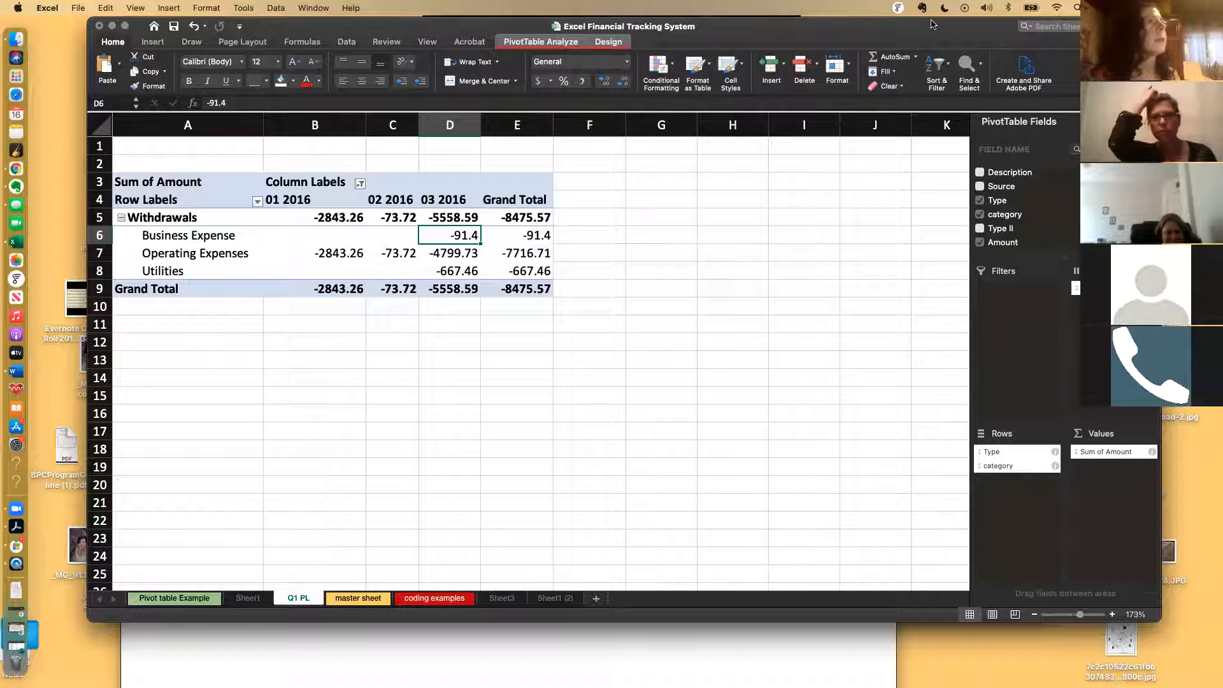
Step: Apply a dark green PivotTable style with black header and grand total rows from the Dark style group
left_click_drag(931, 24, 937, 90)
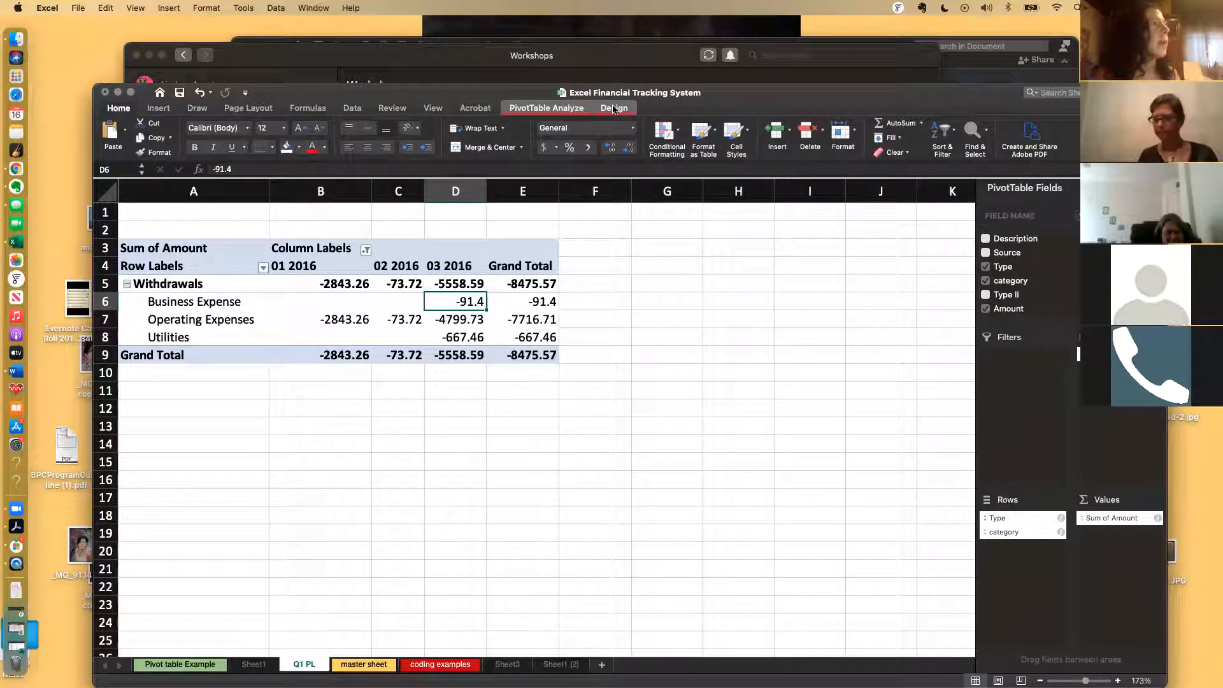
left_click(614, 108)
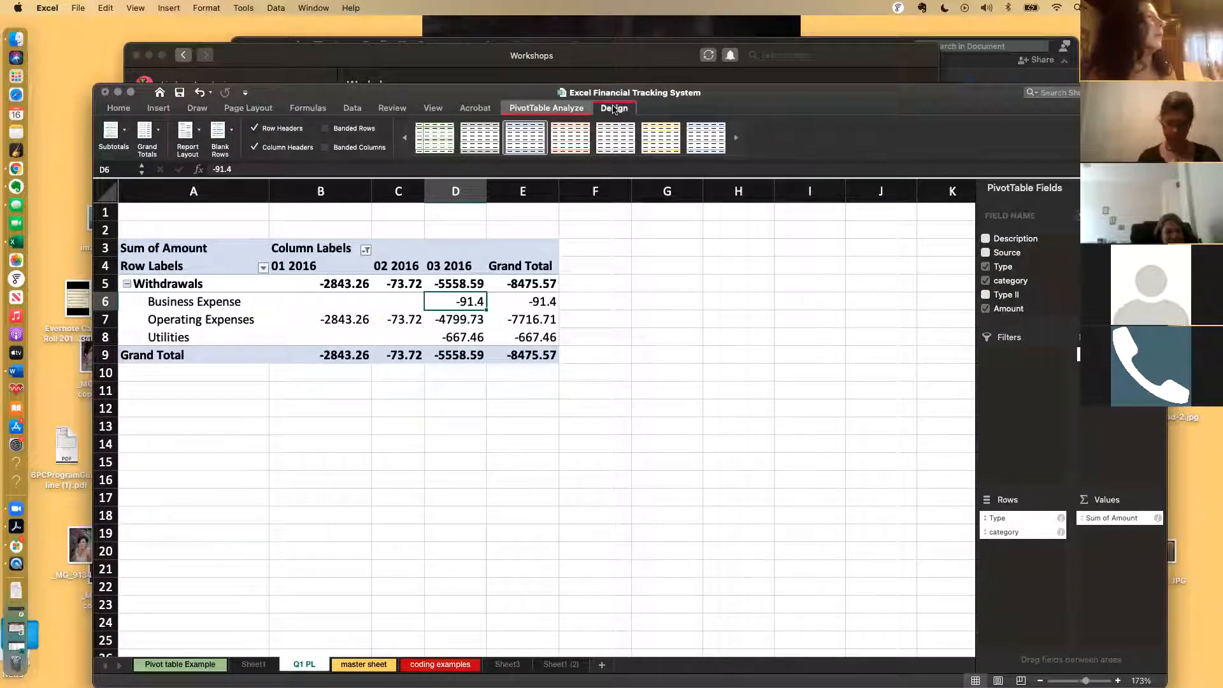
left_click(737, 140)
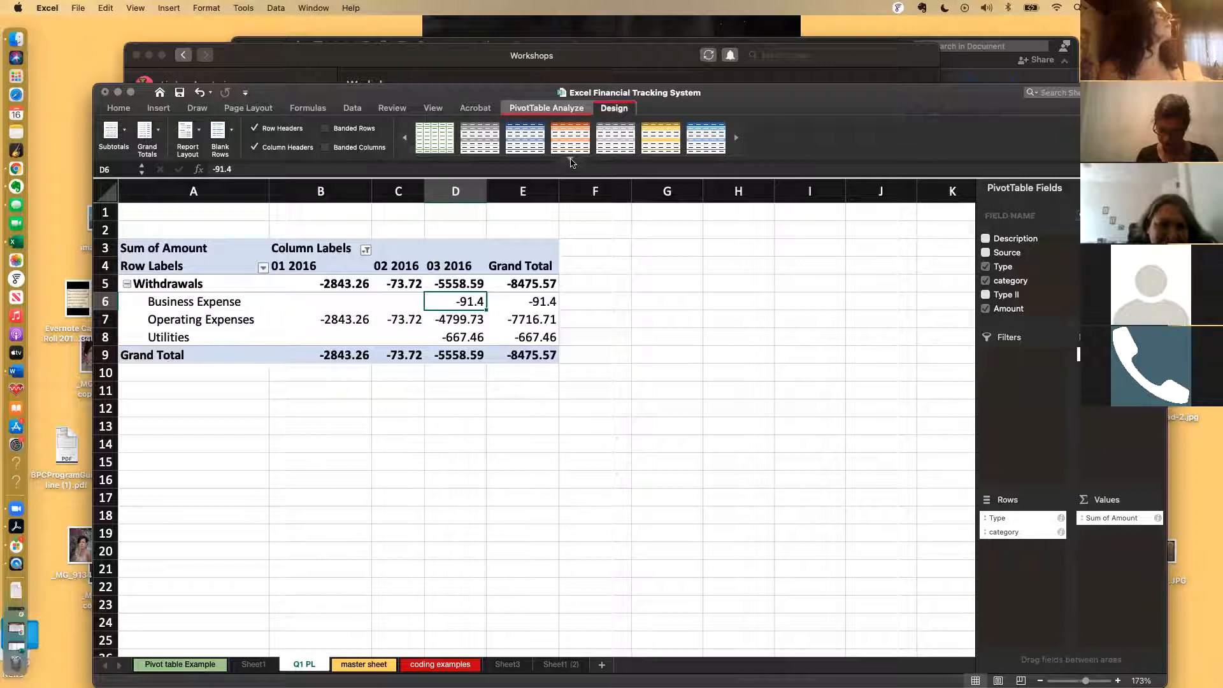
left_click(571, 161)
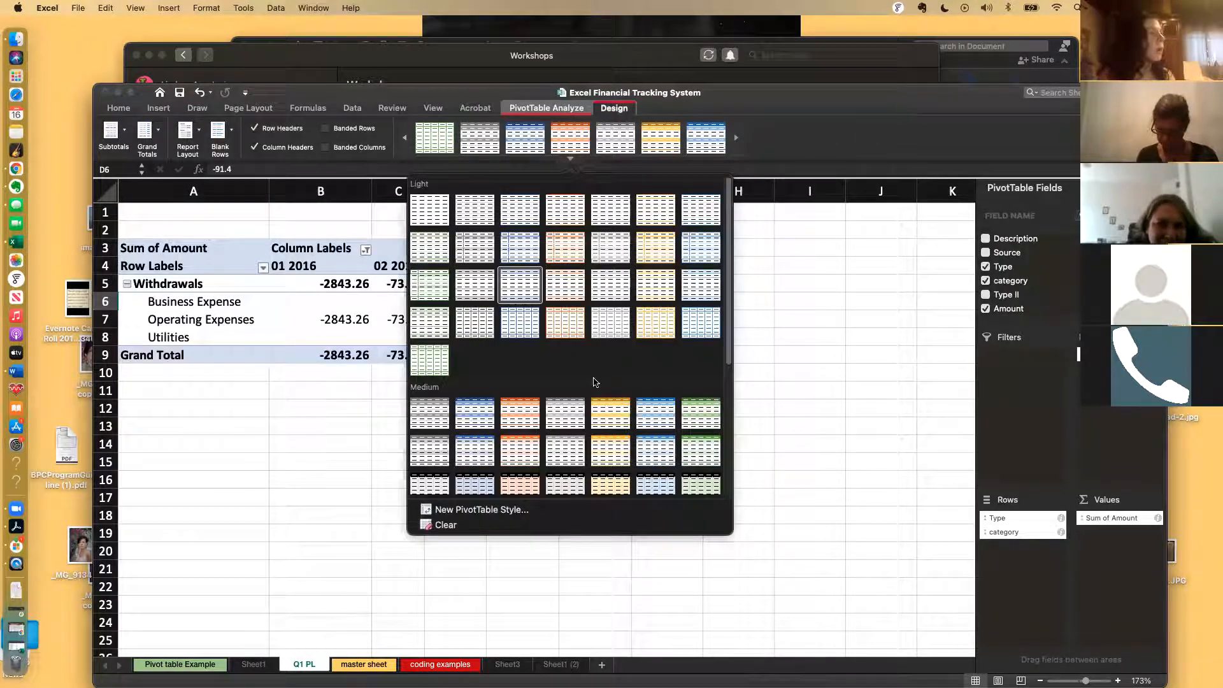
scroll(584, 363, "down", 5)
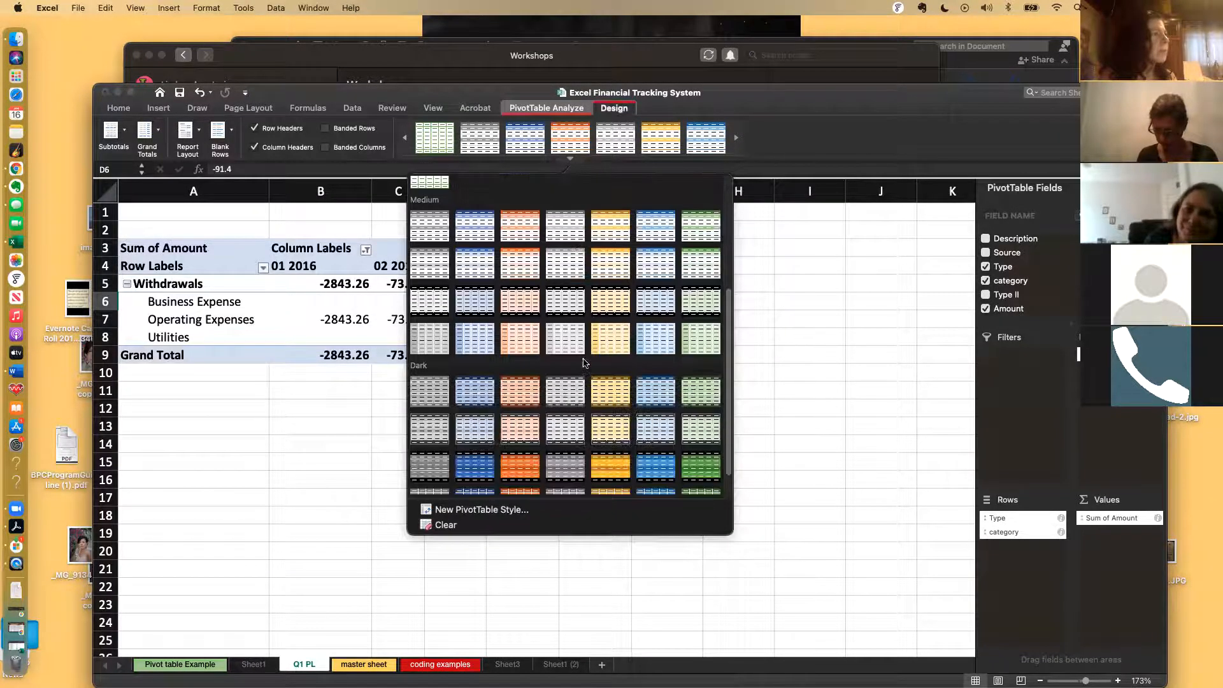
scroll(585, 363, "down", 1)
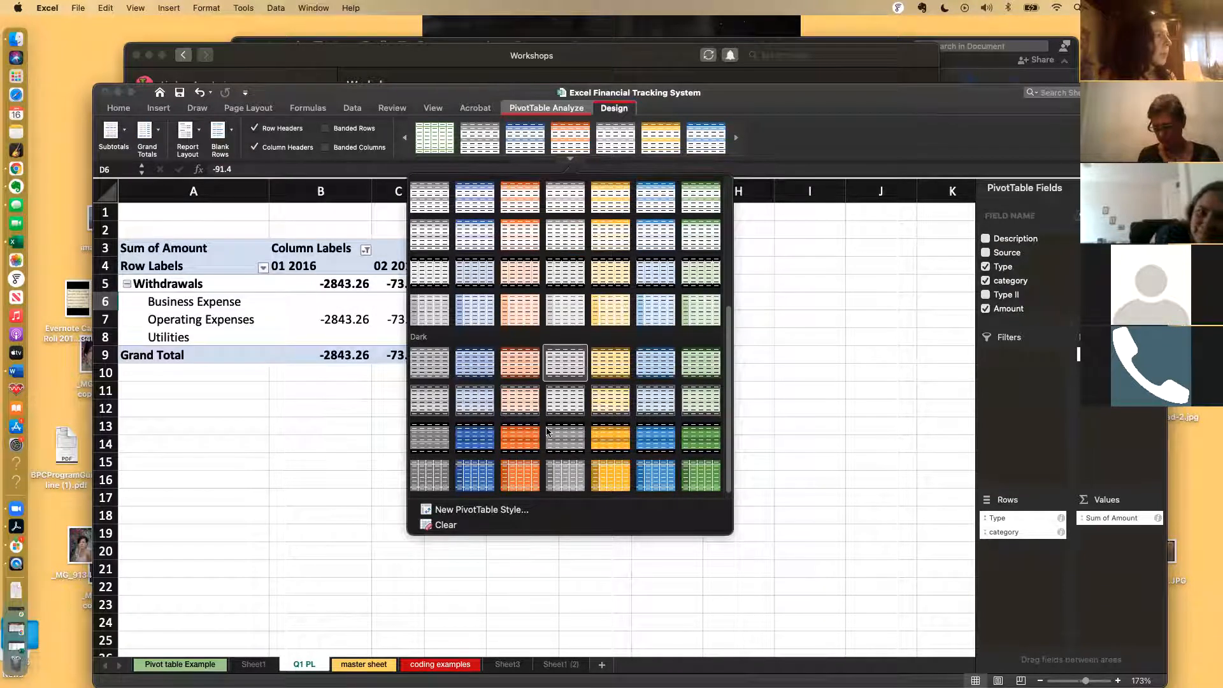
left_click(717, 426)
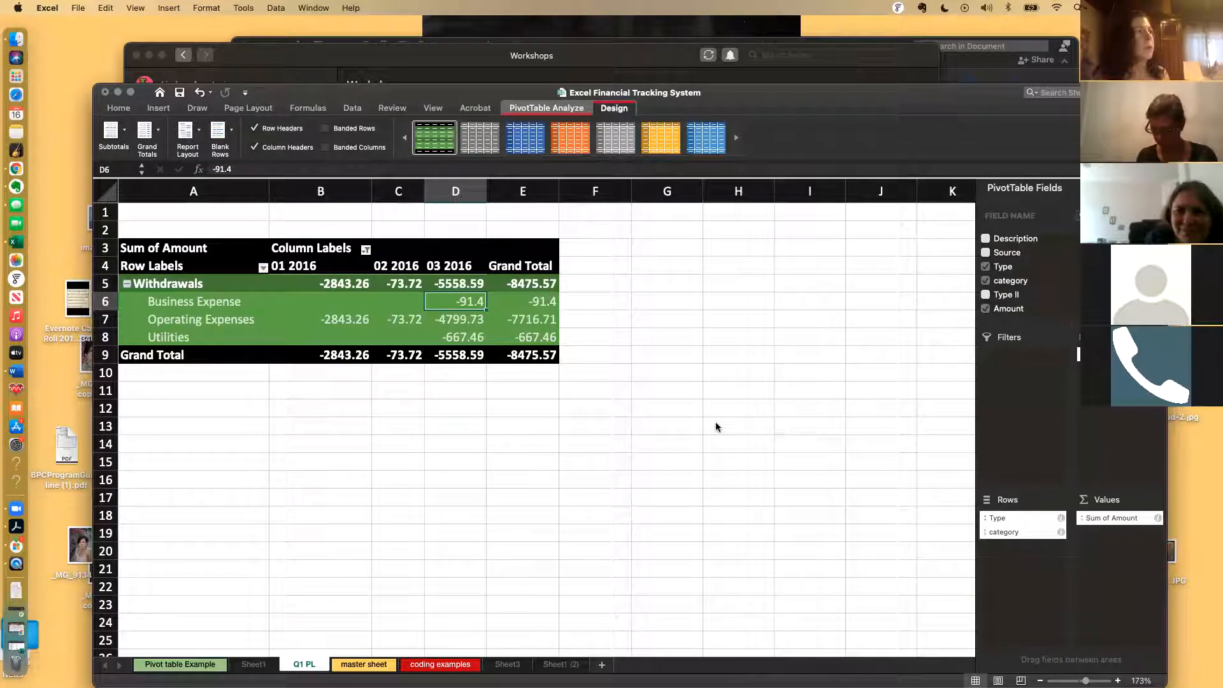
Step: Set the PivotTable amounts' number format to Number with 2 decimals, a 1000 separator, and negatives in red parentheses
right_click(530, 319)
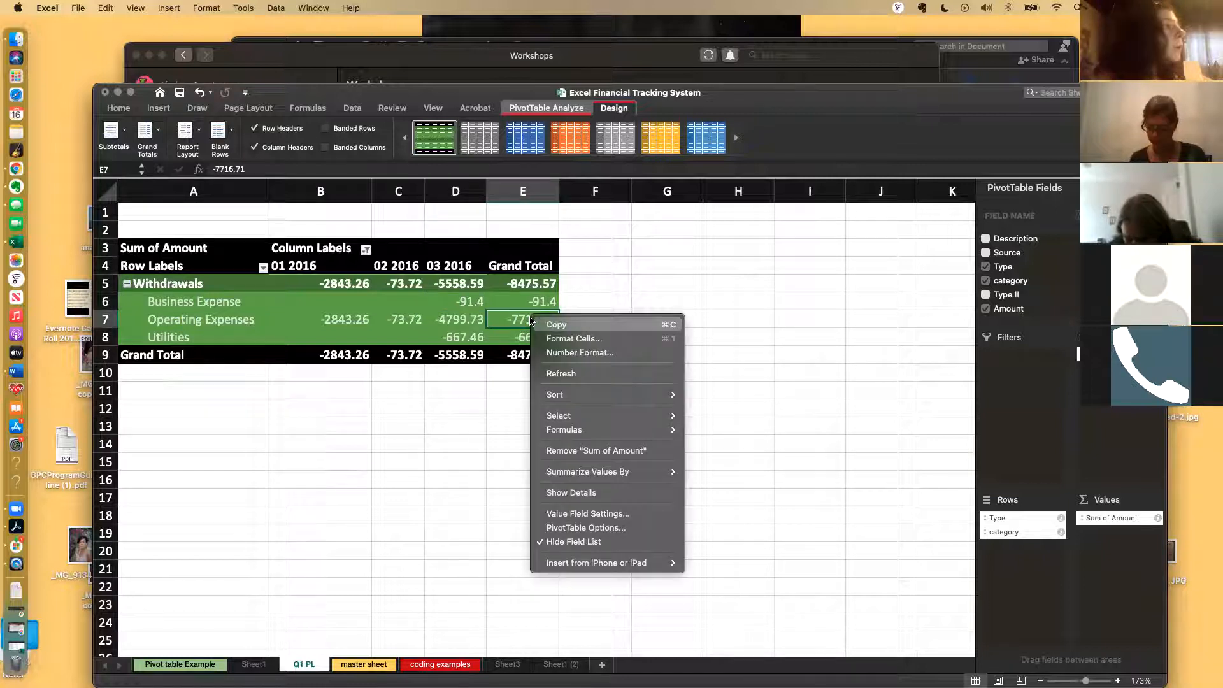
left_click(463, 395)
right_click(474, 316)
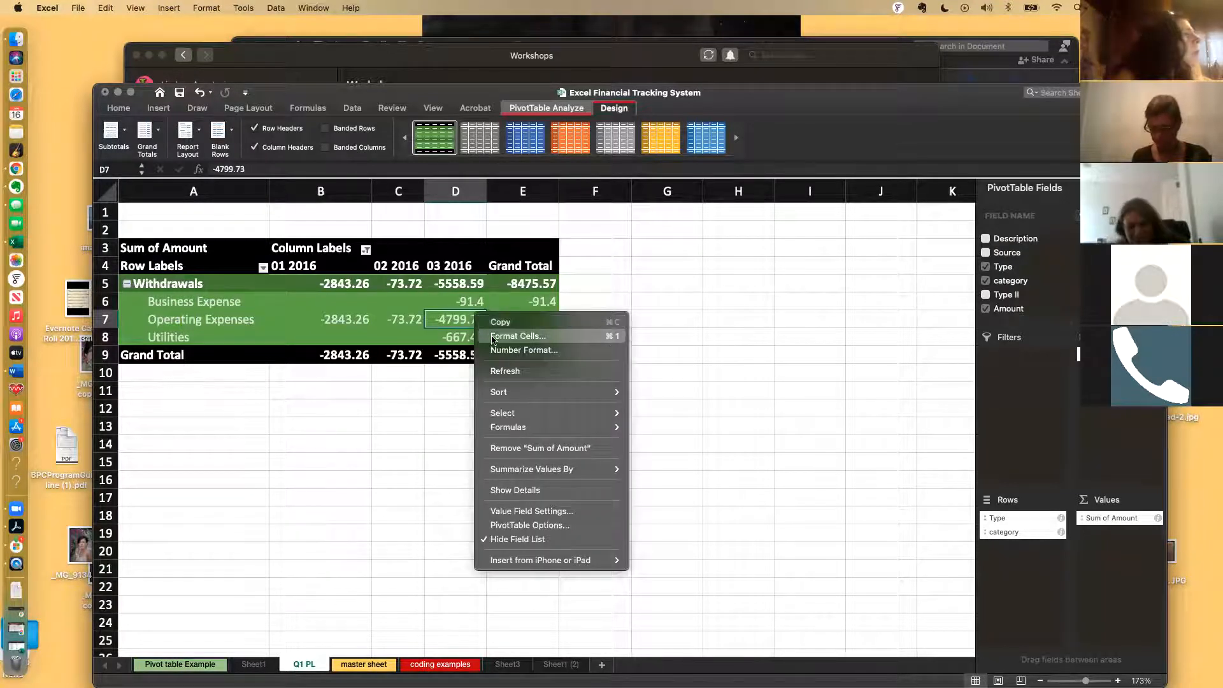
left_click(495, 350)
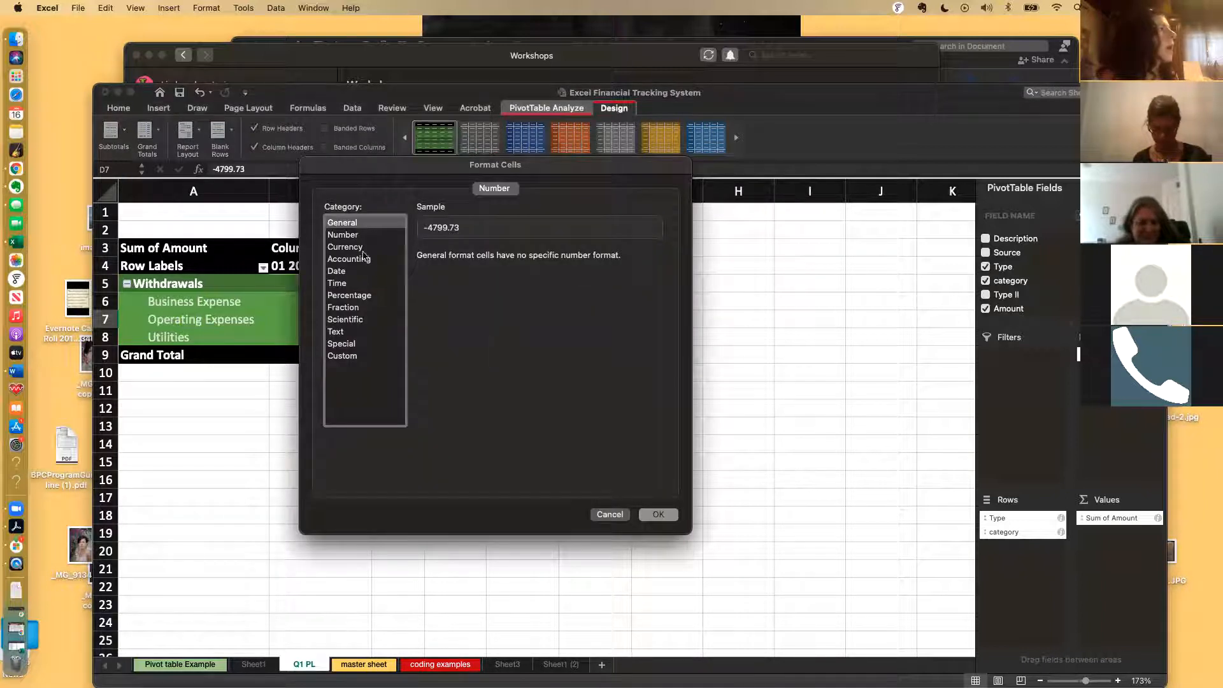
left_click(346, 237)
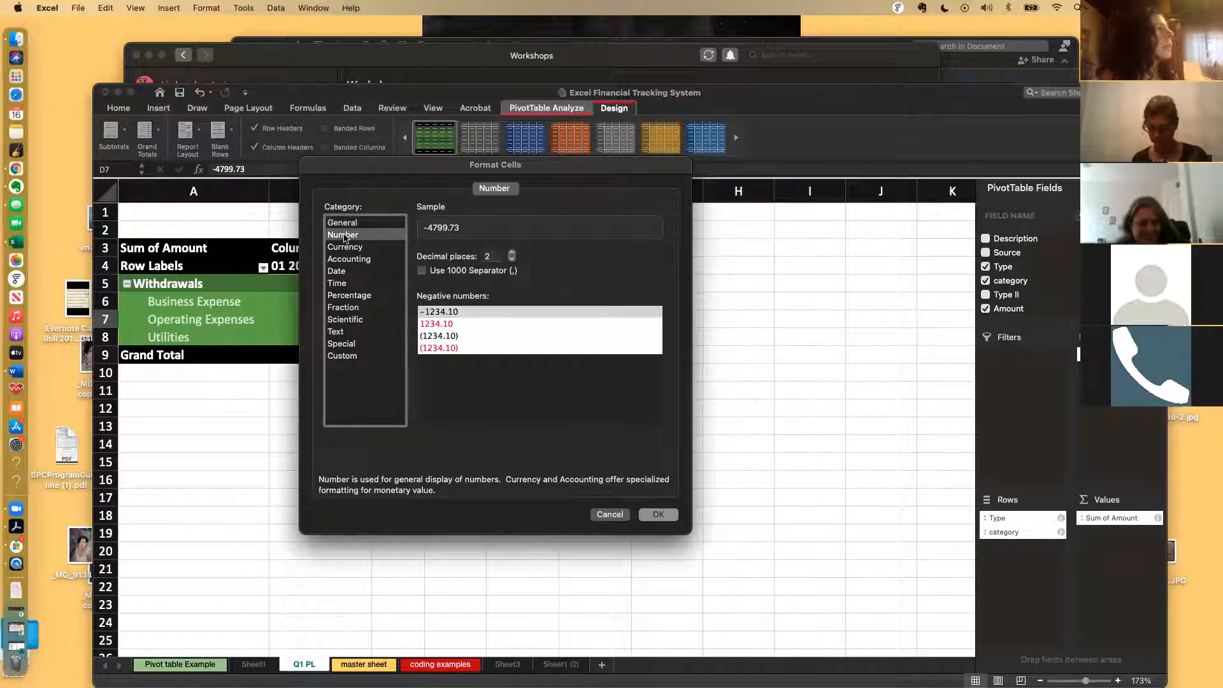
left_click(421, 270)
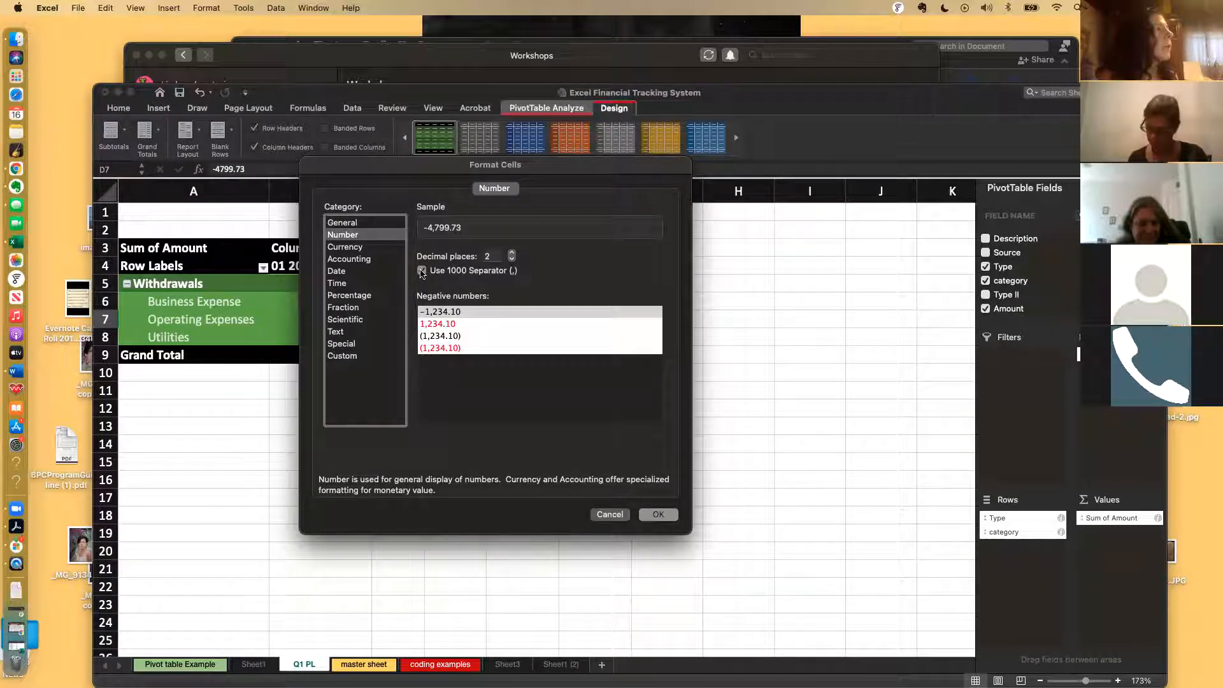
left_click(453, 349)
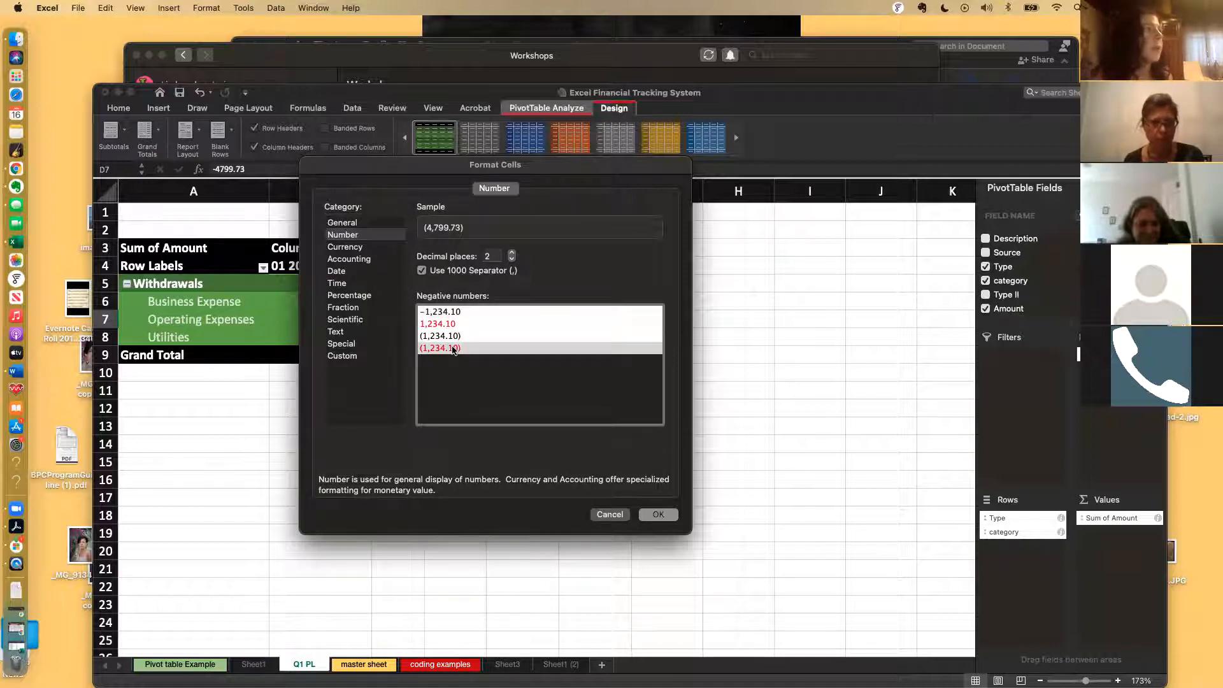
left_click(666, 516)
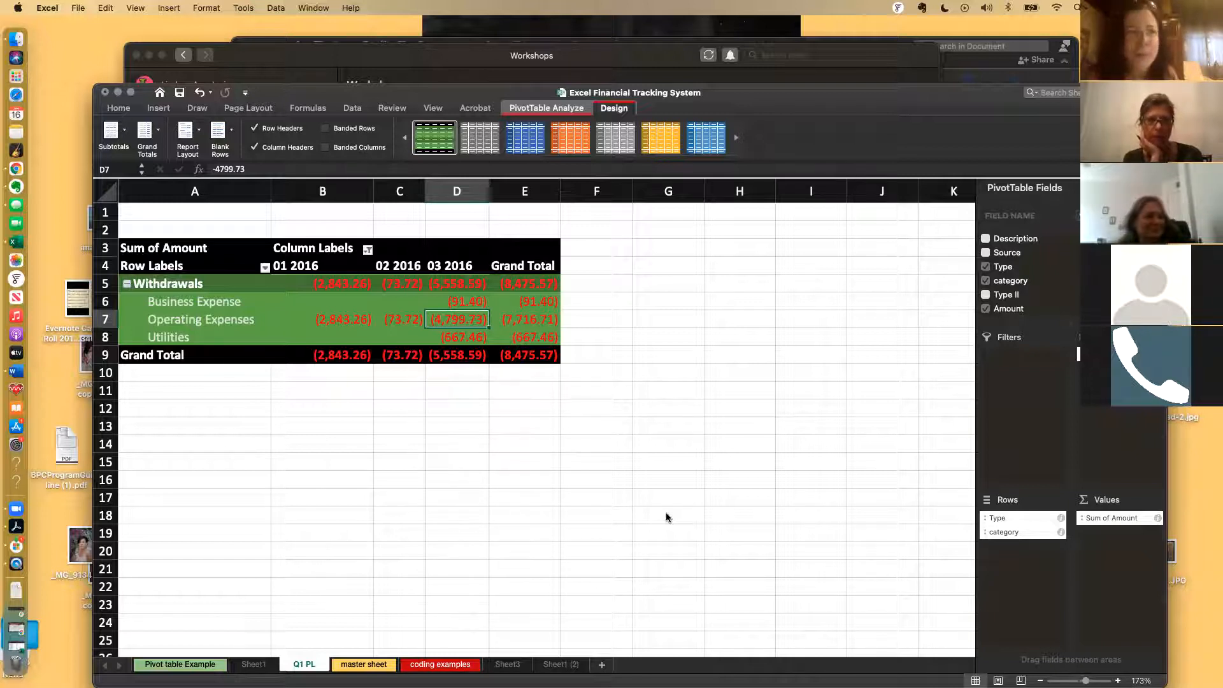
Step: Step across the monthly Operating Expenses amounts in row 7 from 01 2016 to 03 2016
key("Left")
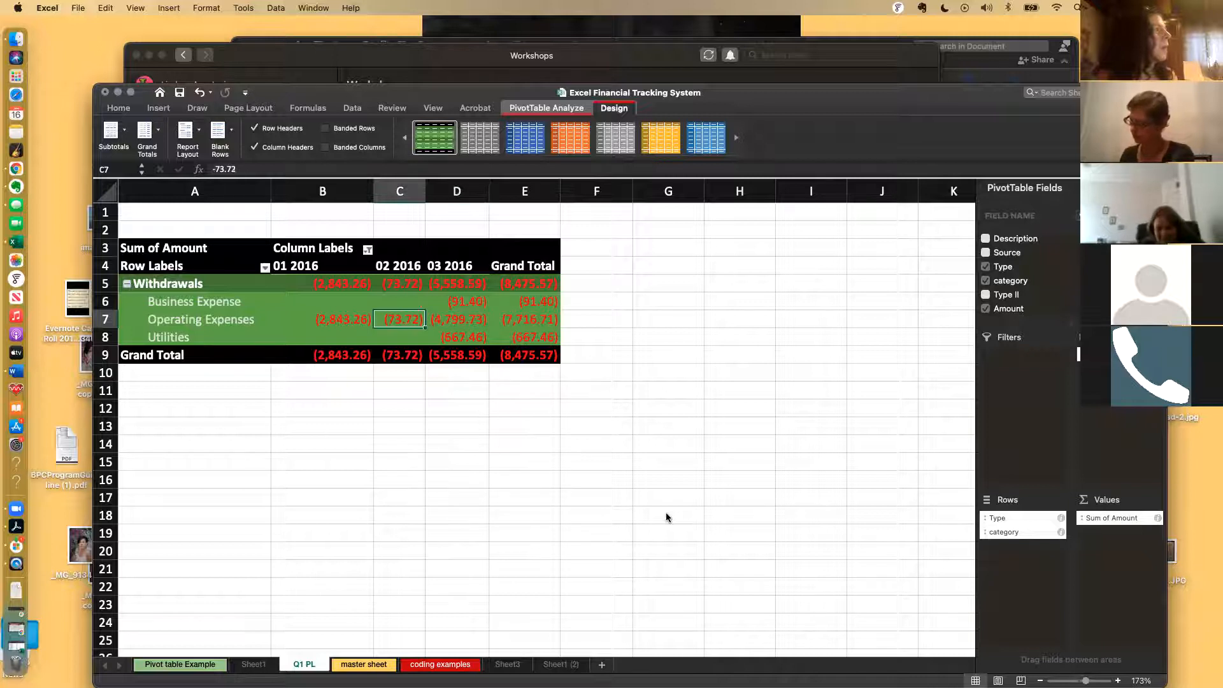
key("Left")
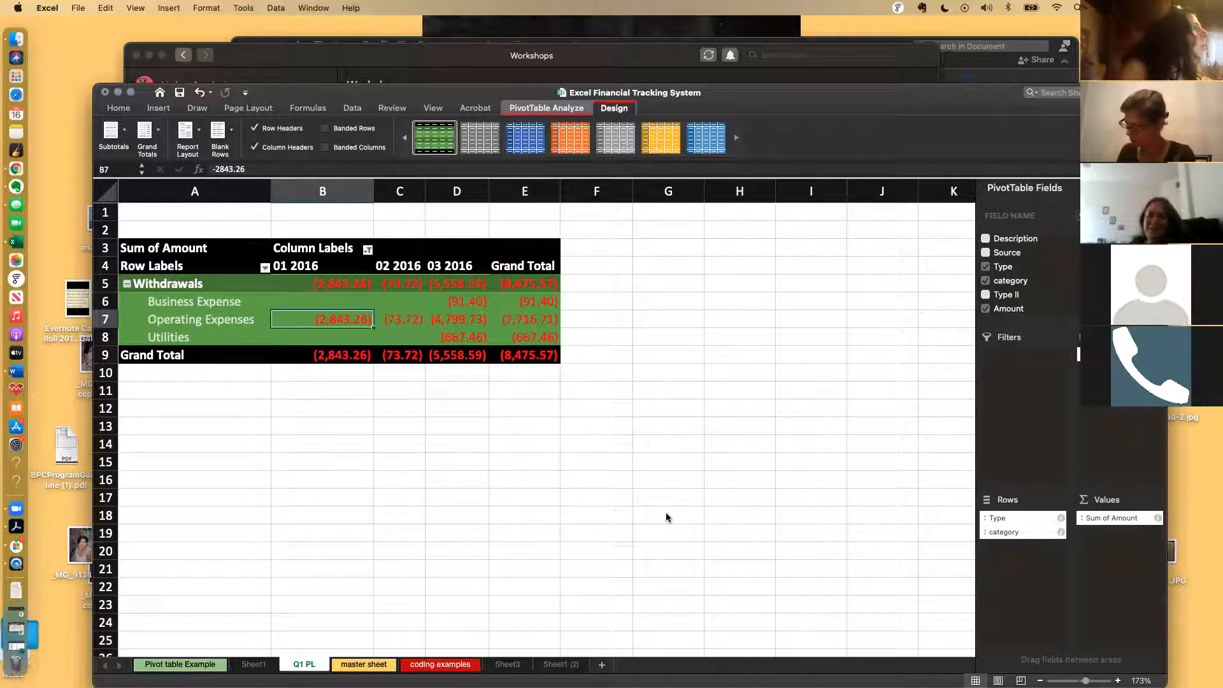
key("Right")
key("Left")
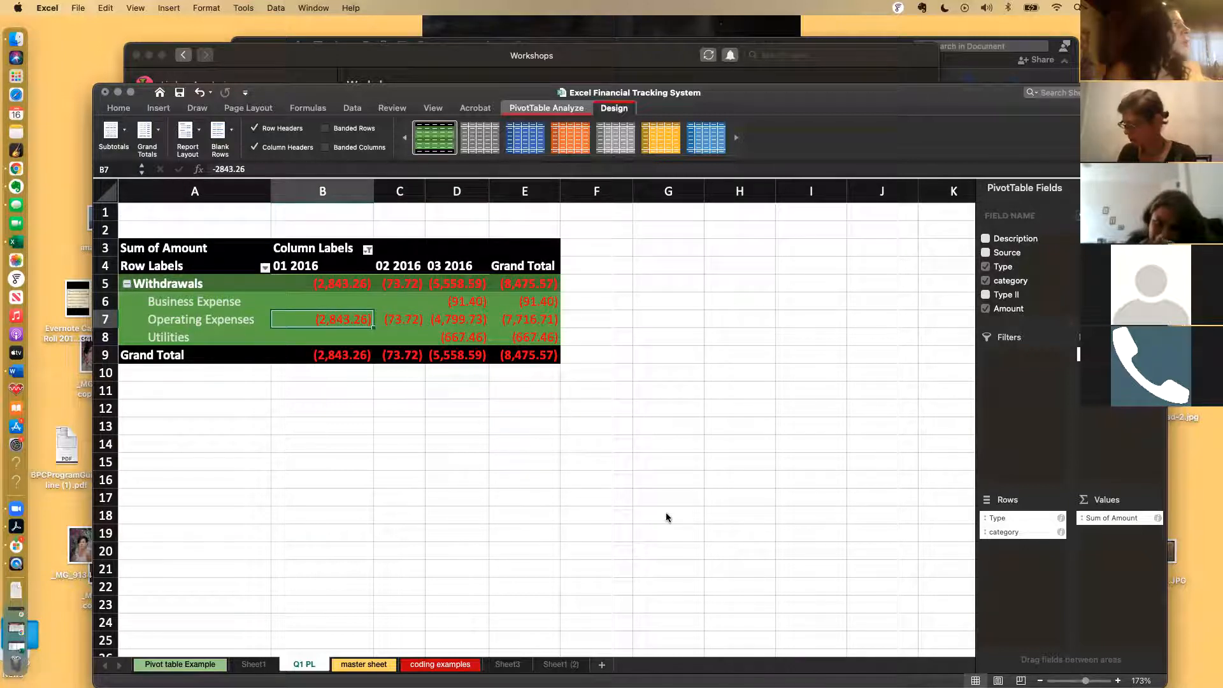
key("Right")
key("Right")
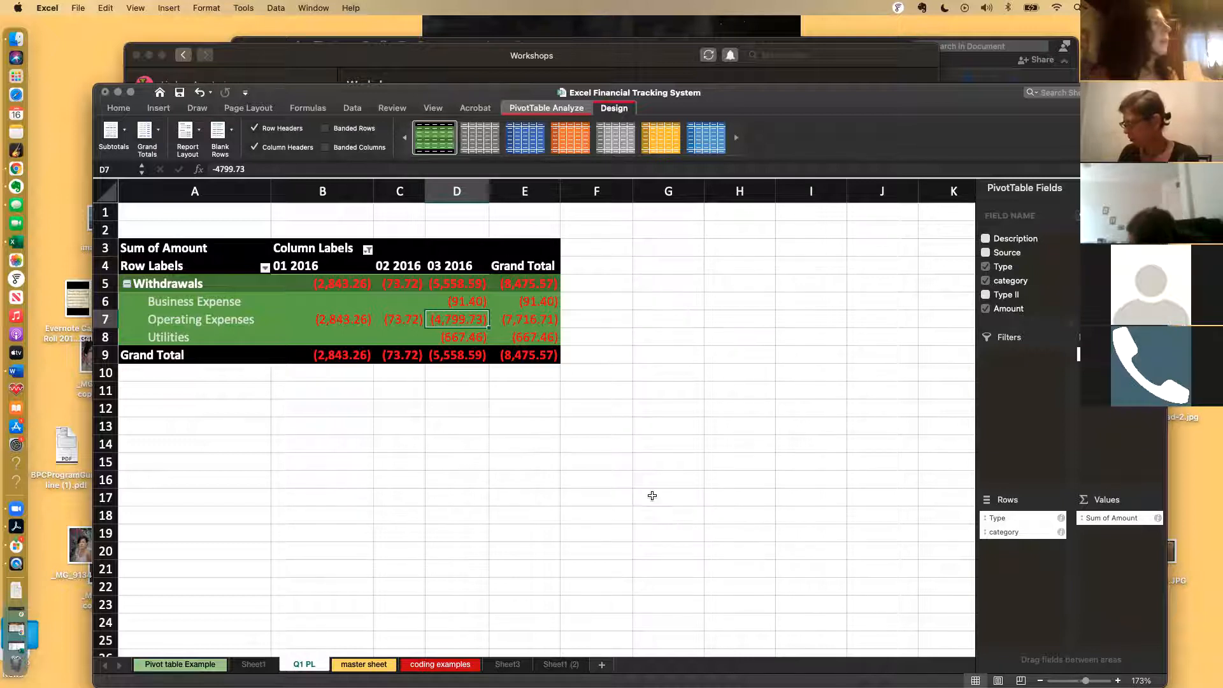
Step: Drill down into the 03 2016 Operating Expenses amount on a new sheet and look over the full transaction list
double_click(477, 319)
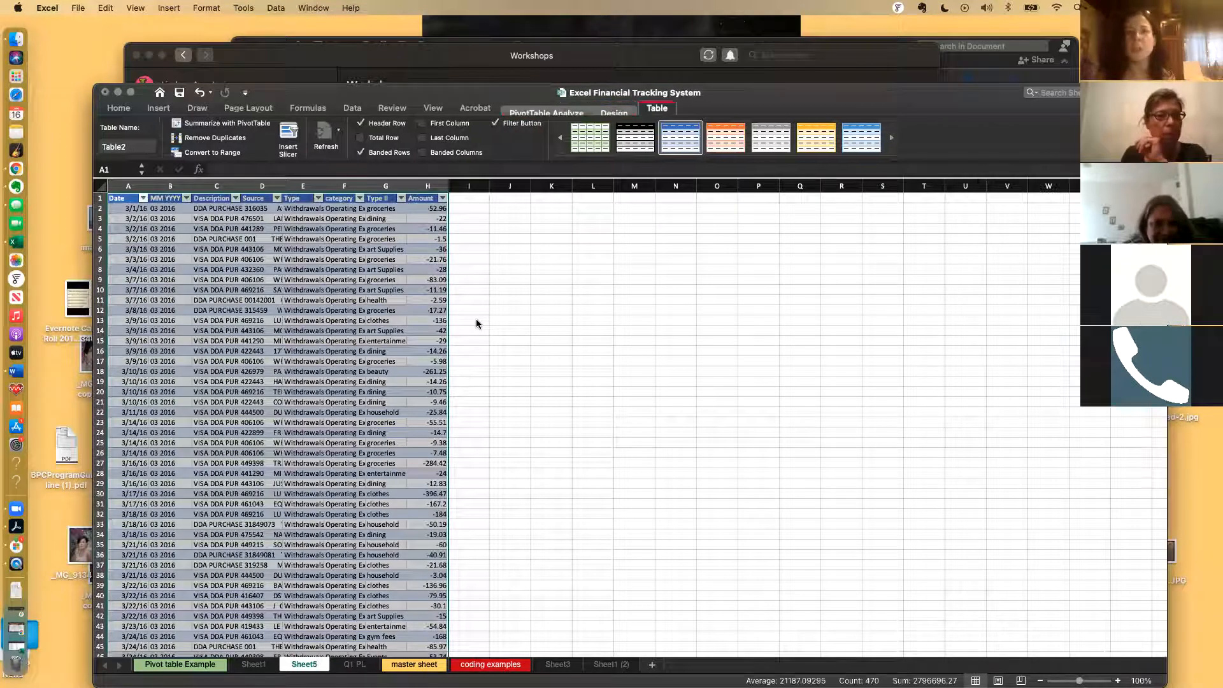
scroll(353, 437, "down", 20)
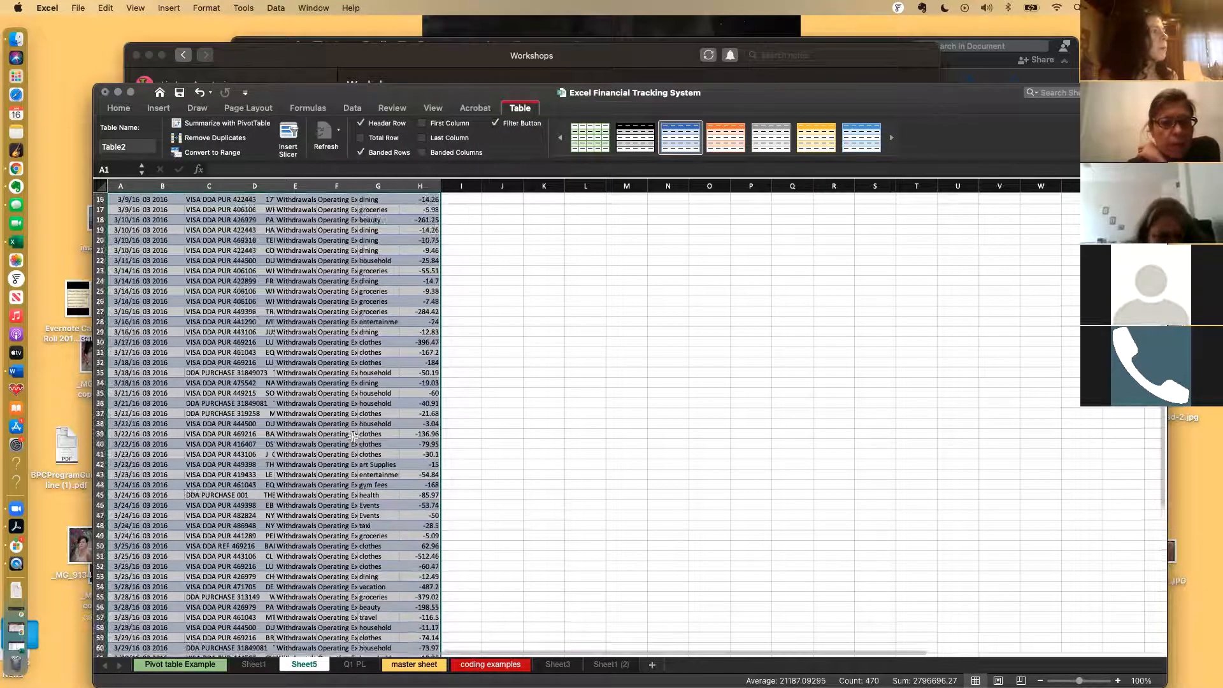
scroll(353, 437, "up", 20)
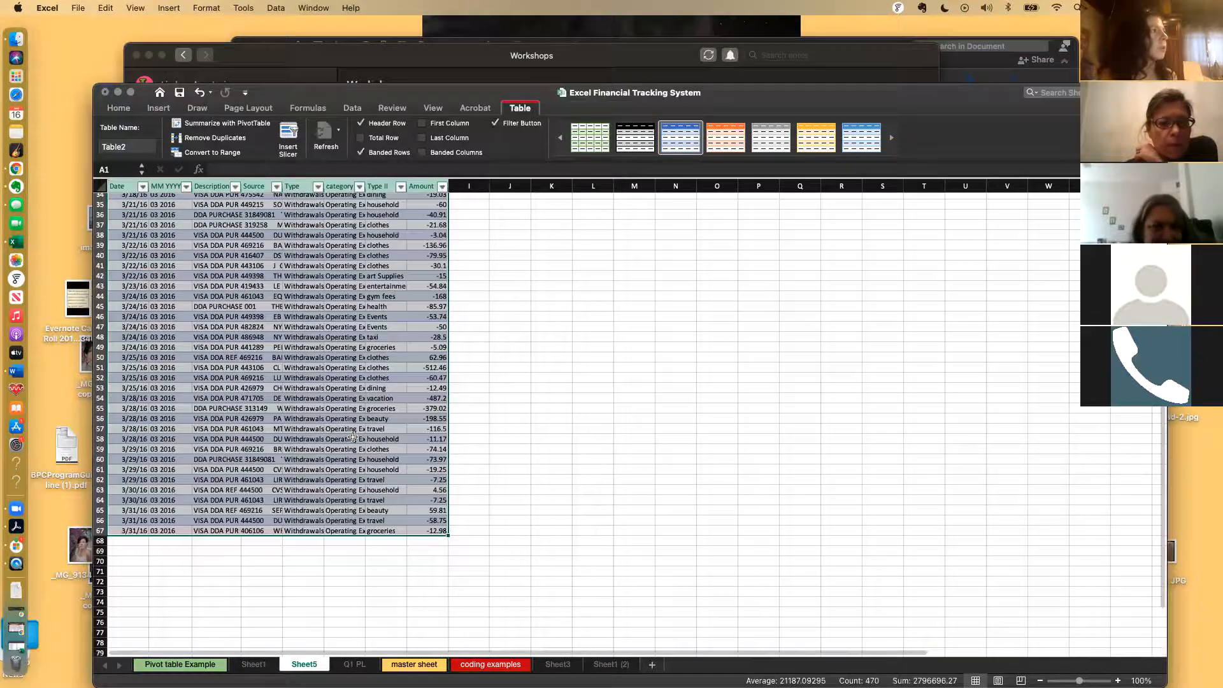
Step: Check the row 24 transaction in the detail list from its category back to its Date, up to row 22
left_click(353, 437)
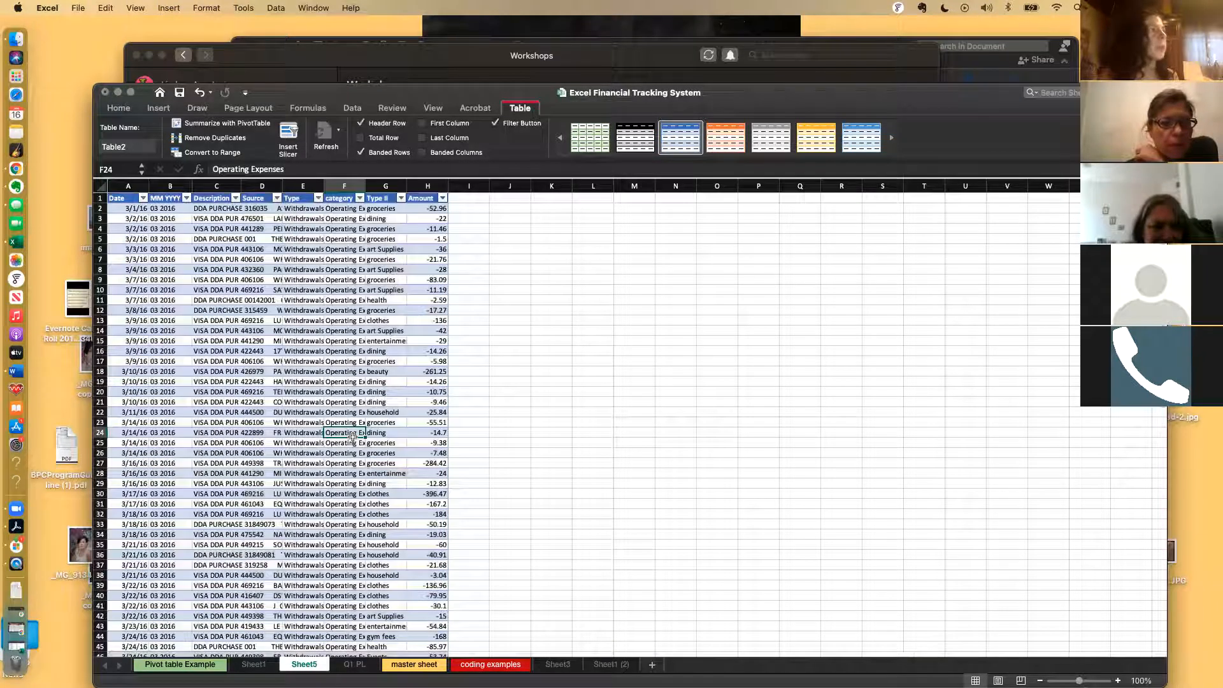
key("Left")
key("Left")
key("Left")
key("Left")
key("Left")
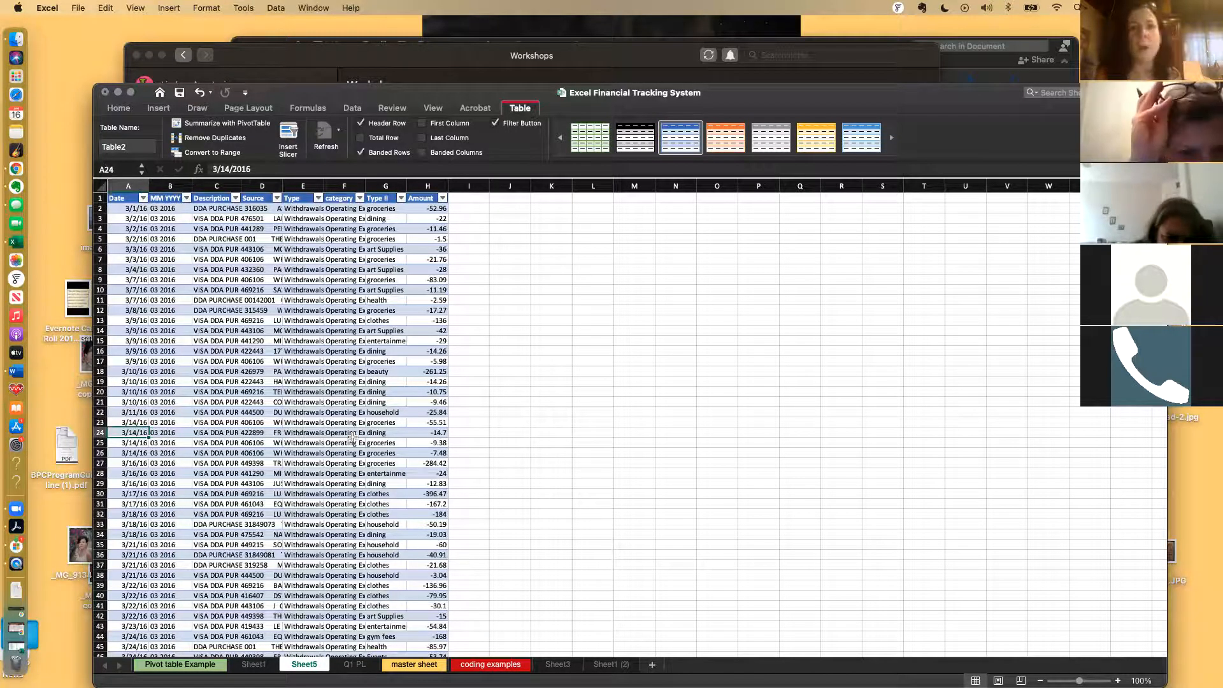
key("Up")
key("Up")
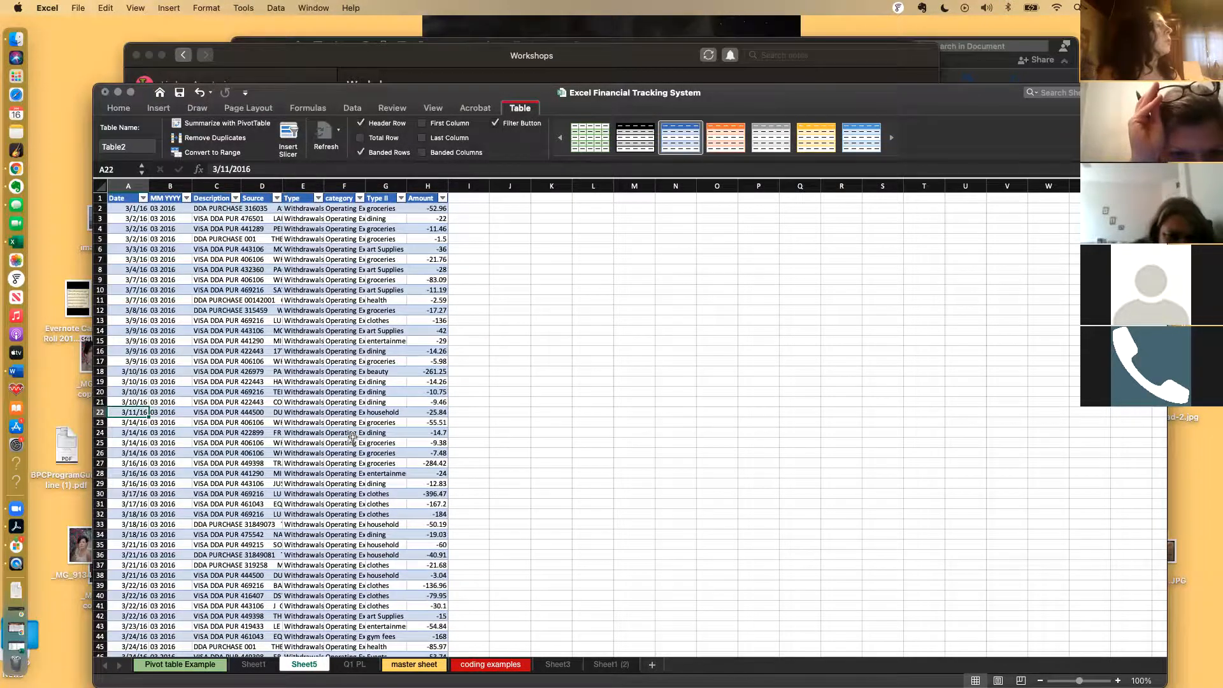
Step: Examine the first detail transaction and the Source entries down to row 14, and switch to Sheet1
scroll(353, 437, "up", 5)
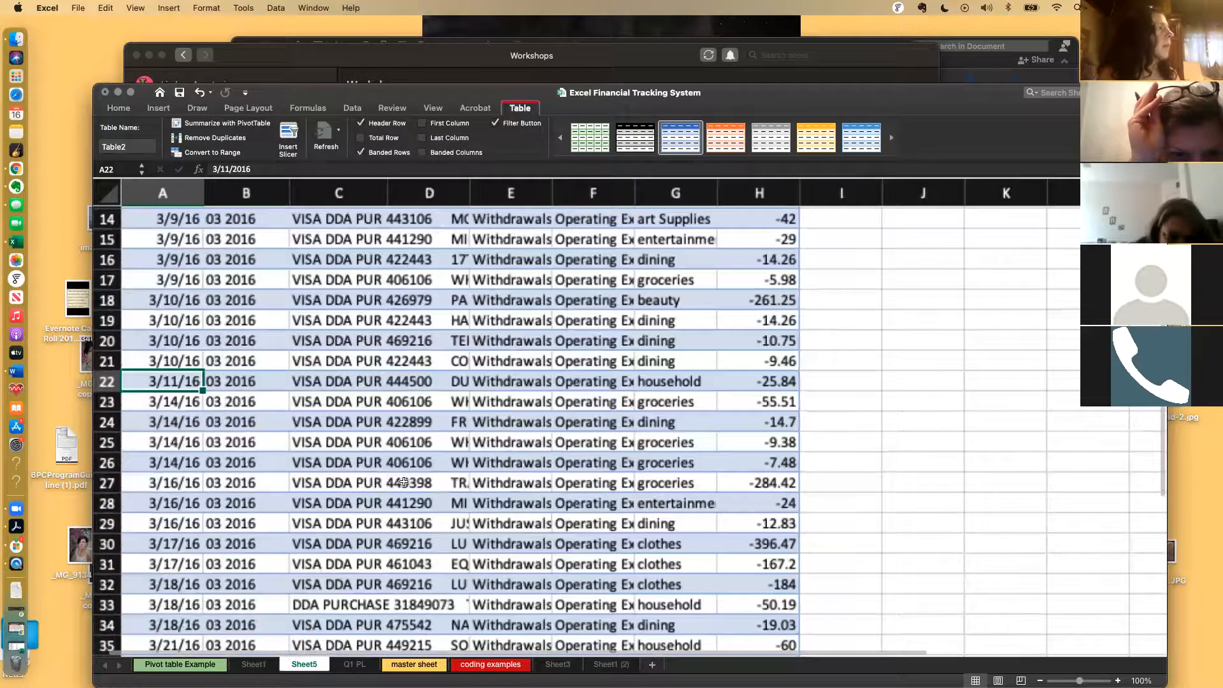
scroll(185, 238, "up", 5)
left_click(186, 238)
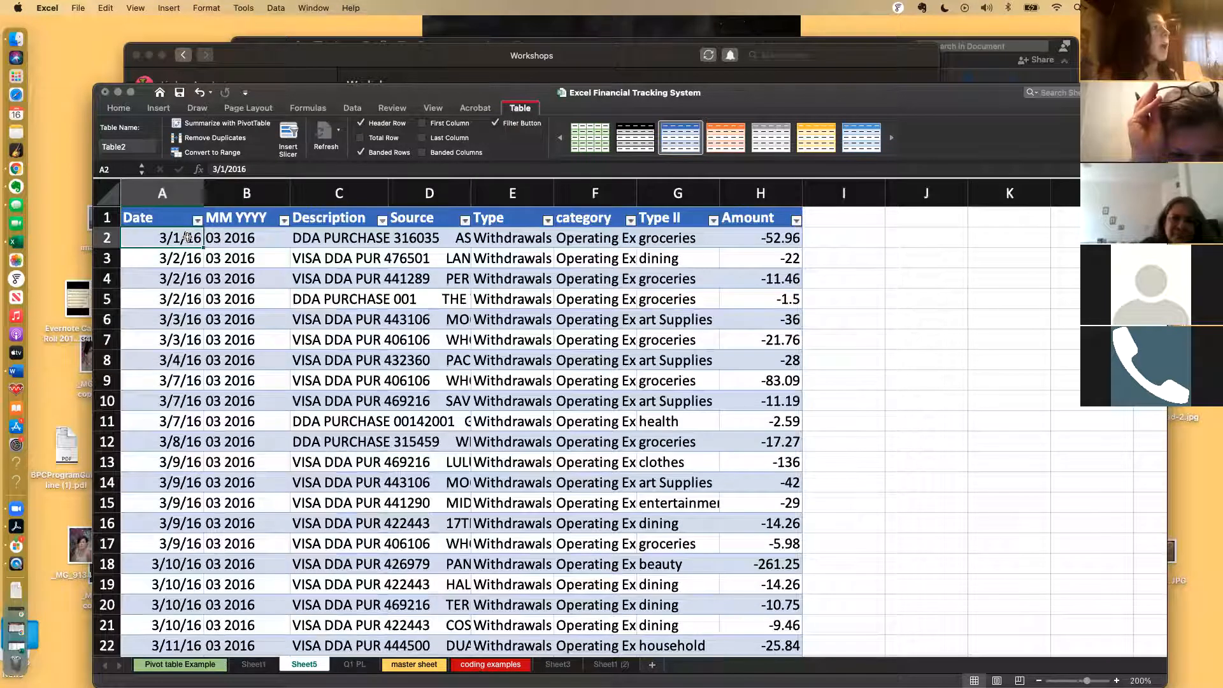
key("Right")
key("Right")
key("Right")
key("Down")
key("Down")
key("Down")
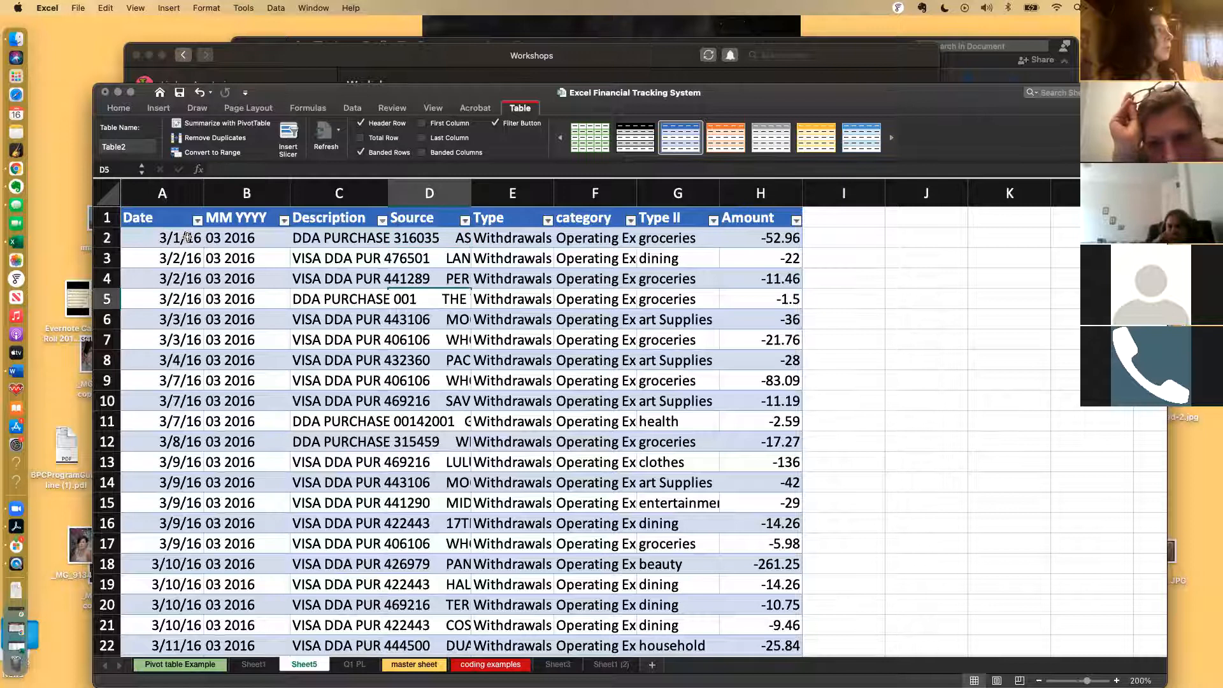
key("Down")
key("Down")
key("Down")
key("Down")
key("Down")
key("Down")
key("Down")
key("Down")
key("Down")
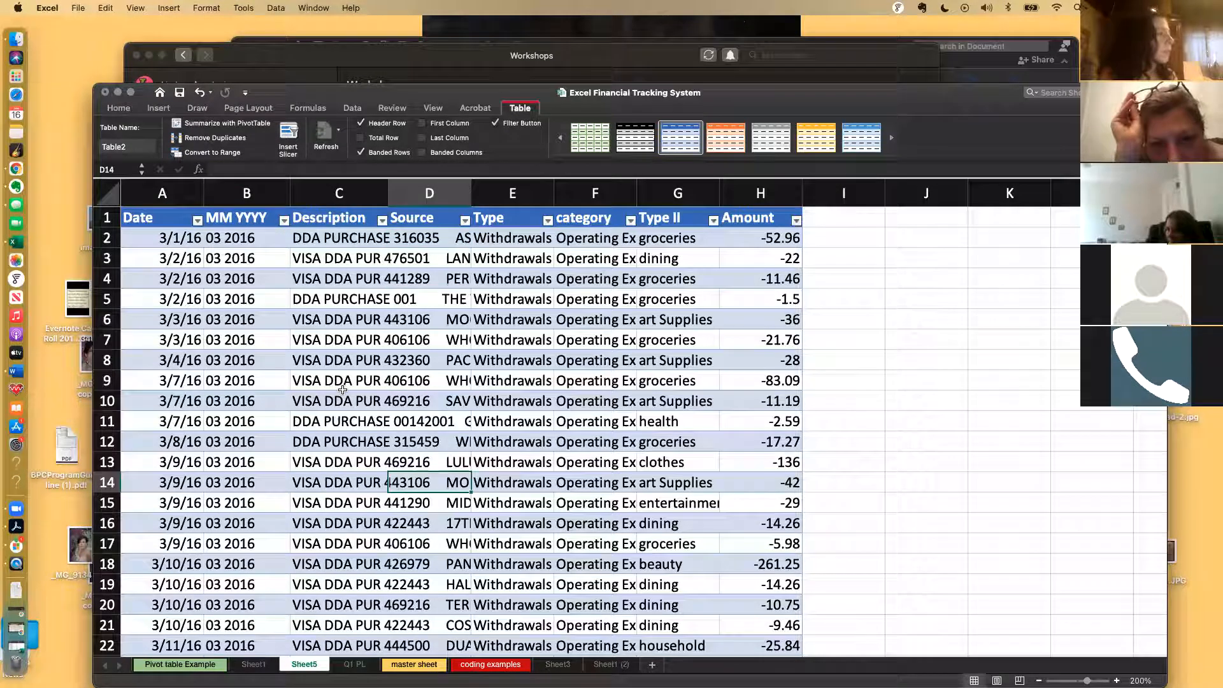
left_click(254, 665)
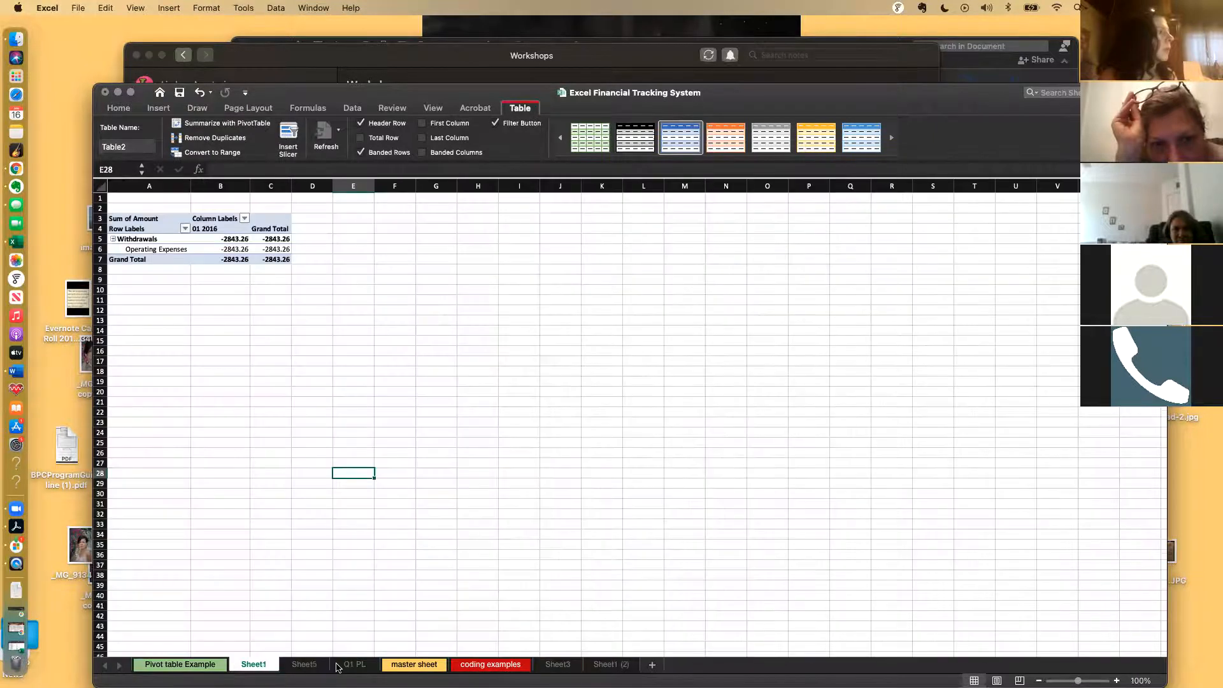
Step: On the Q1 PL sheet, add the Type II field to the PivotTable's rows below category
left_click(349, 664)
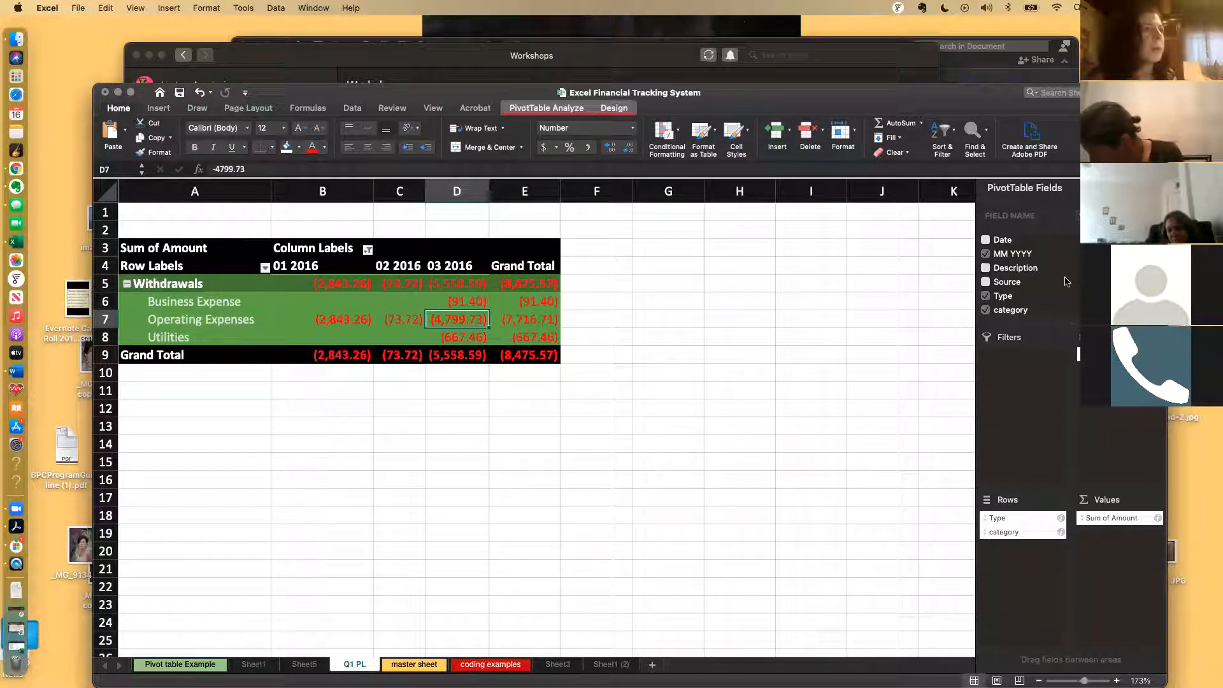
scroll(1019, 300, "down", 1)
scroll(1013, 299, "down", 1)
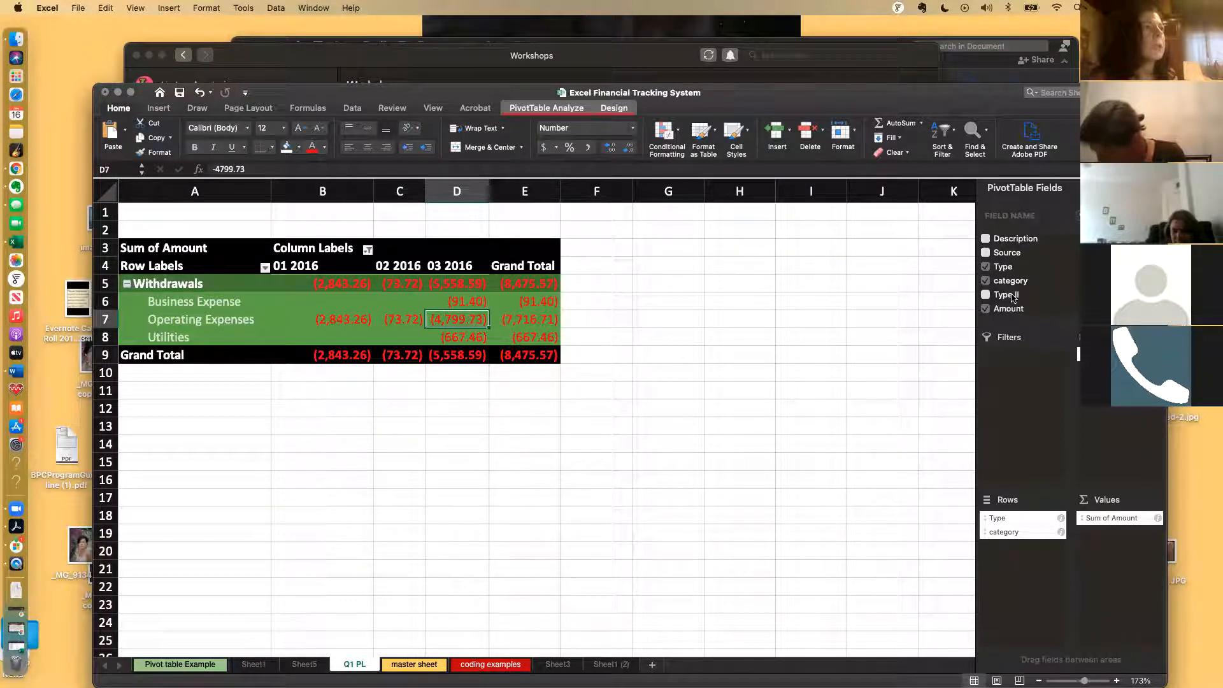
left_click_drag(1030, 566, 1026, 567)
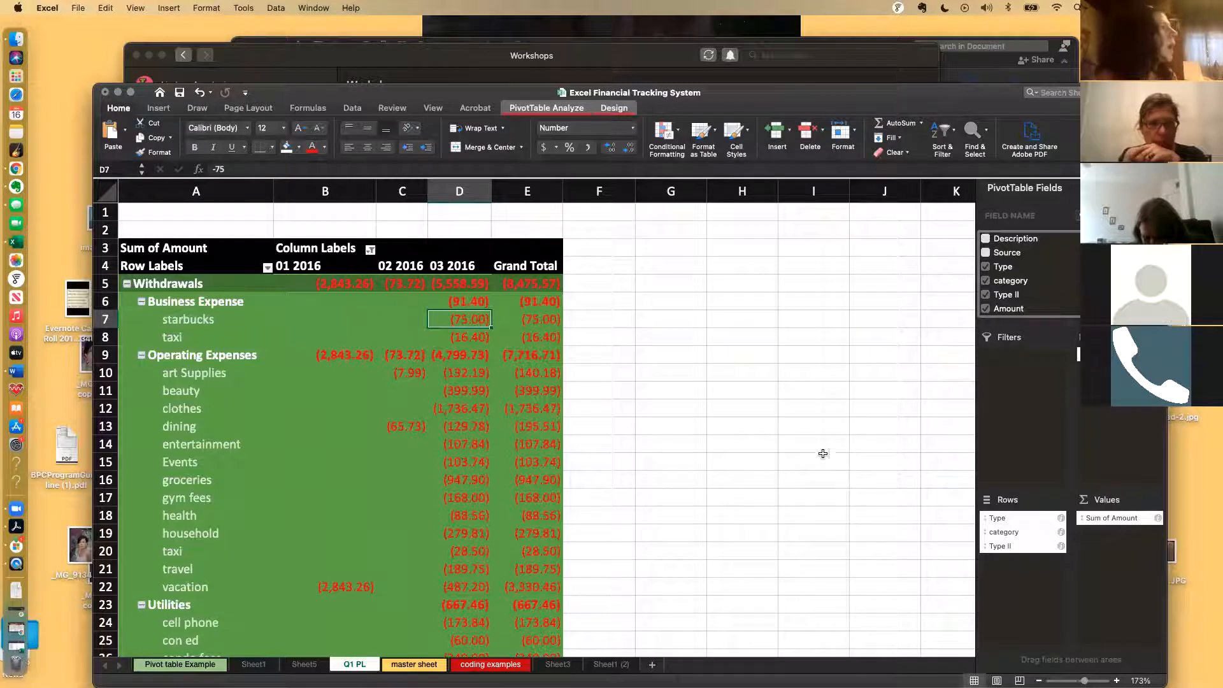
Step: Drill down into the 03 2016 clothes amount on a new sheet and look over its transactions
left_click(482, 410)
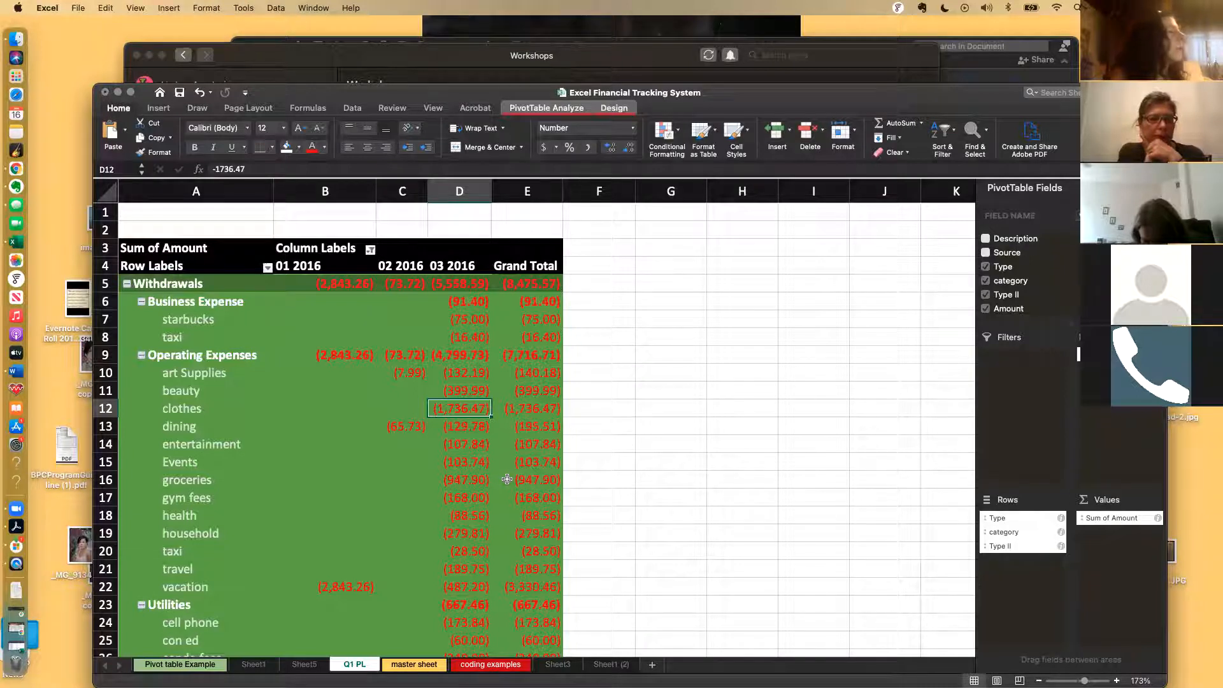
scroll(507, 479, "up", 5)
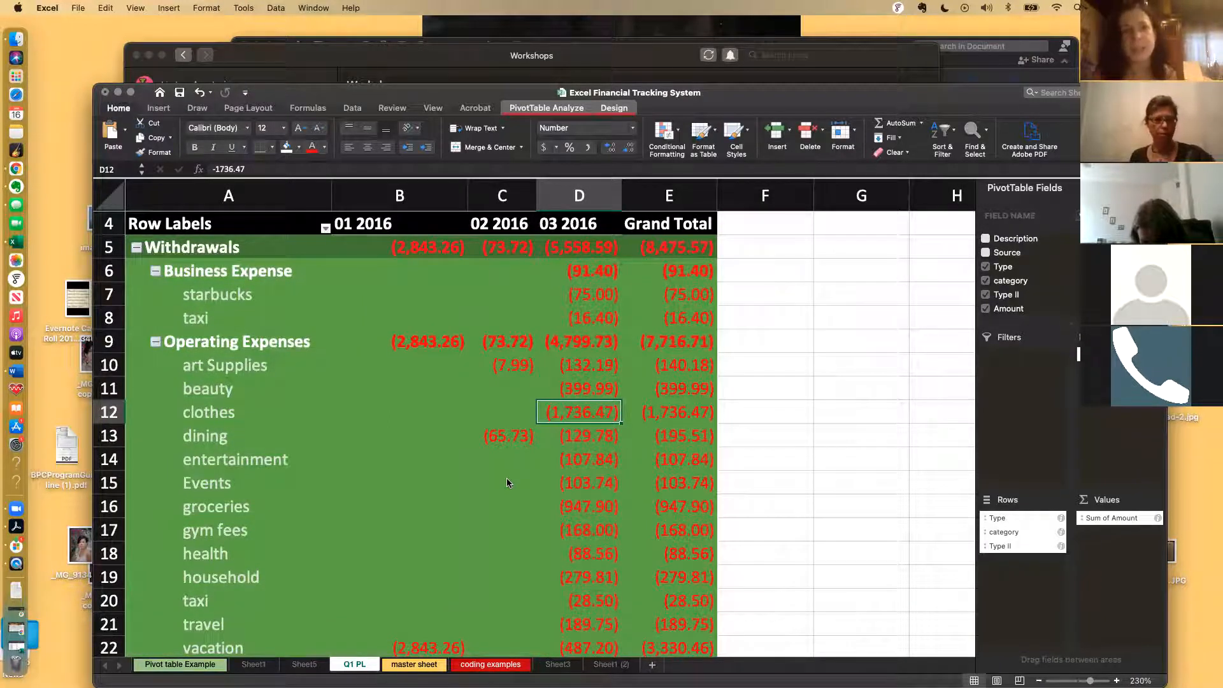
double_click(590, 408)
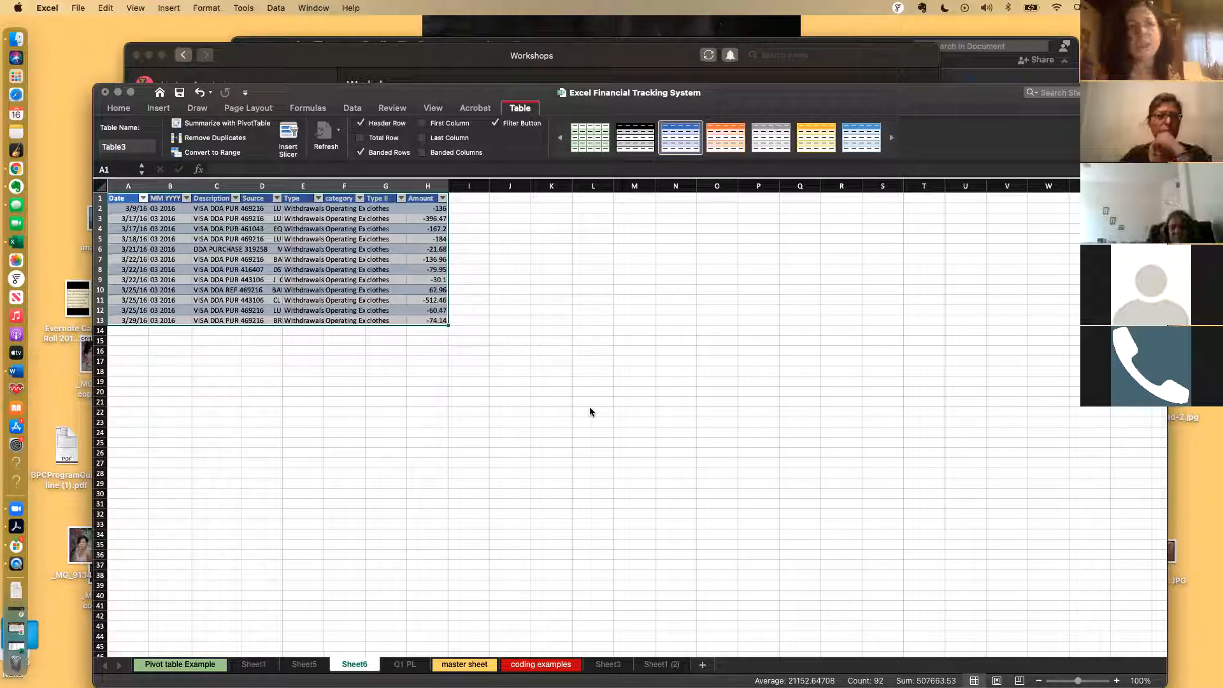
scroll(413, 278, "up", 1)
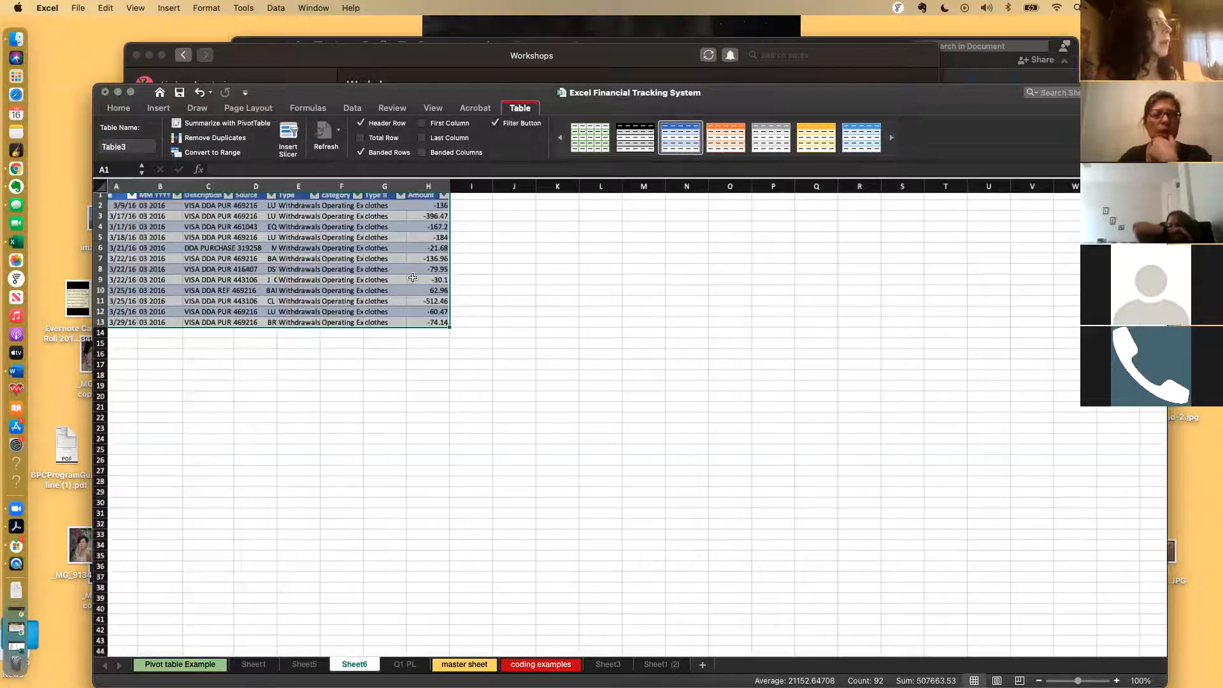
scroll(413, 278, "up", 3)
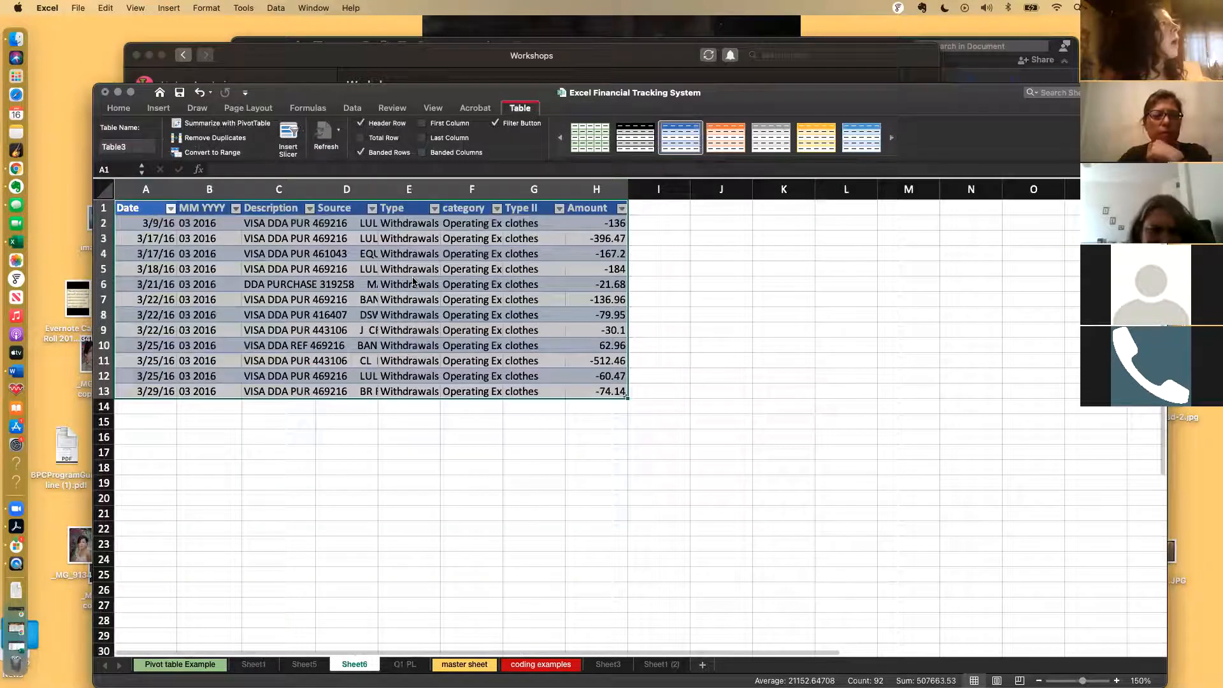
scroll(413, 280, "up", 2)
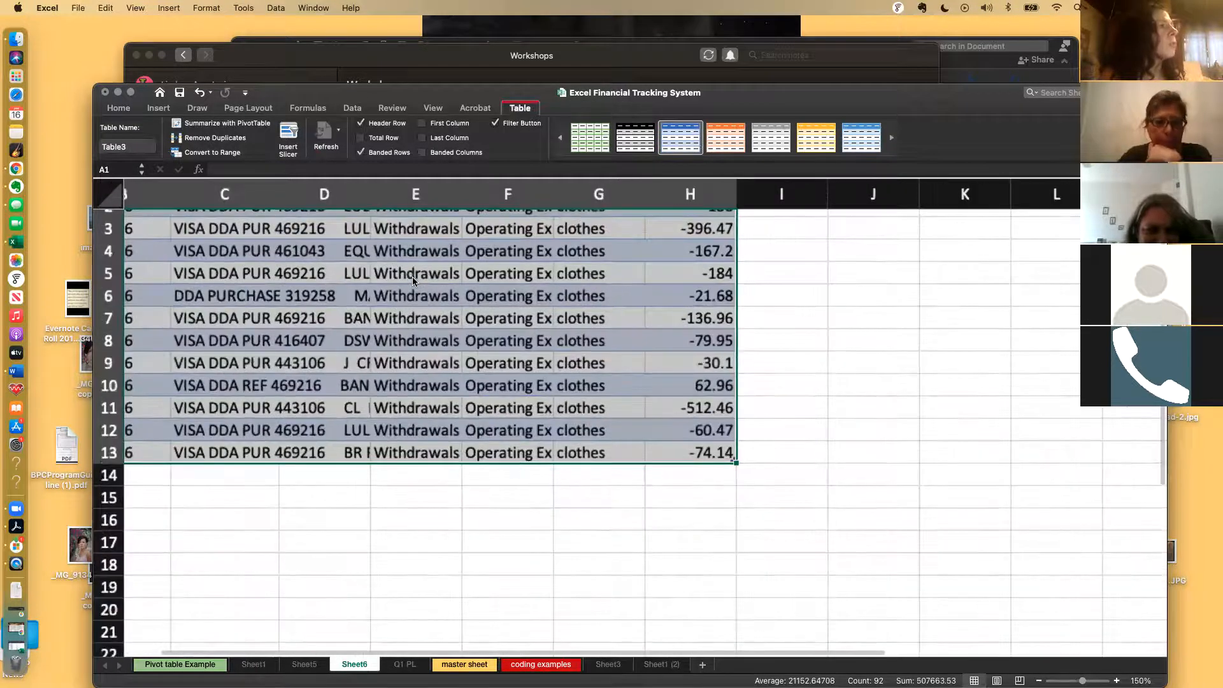
scroll(413, 280, "left", 3)
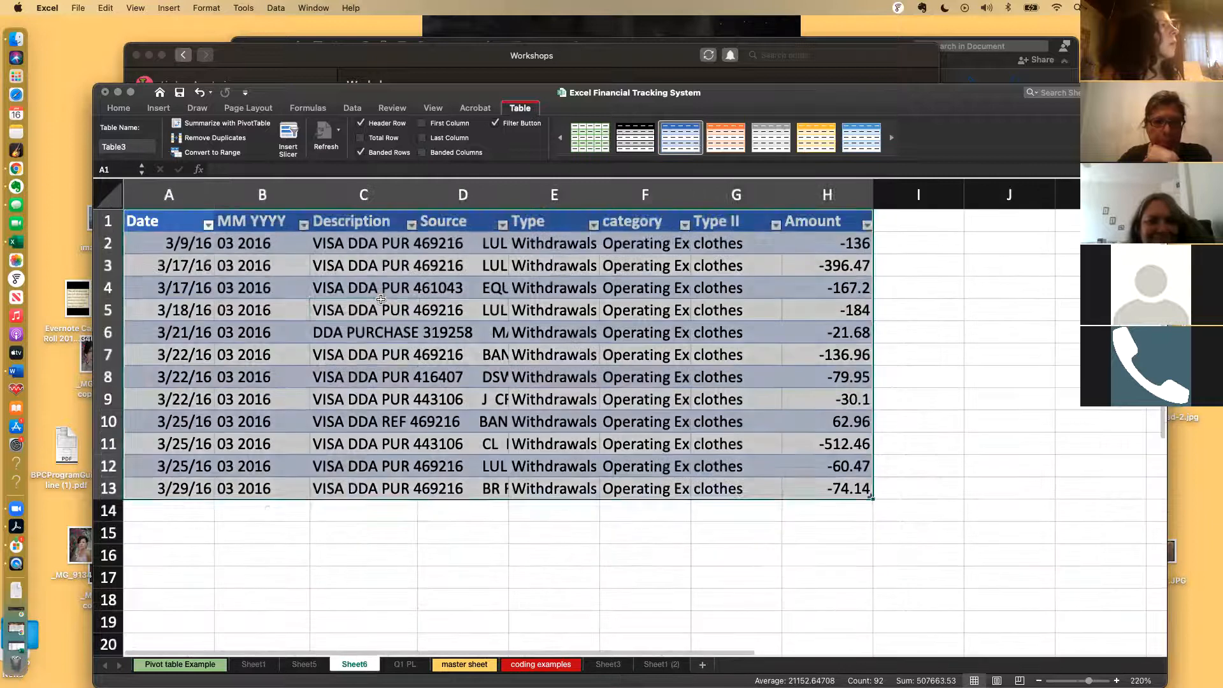
Step: Autofit the Description column of the clothes transaction list to its contents
left_click(381, 300)
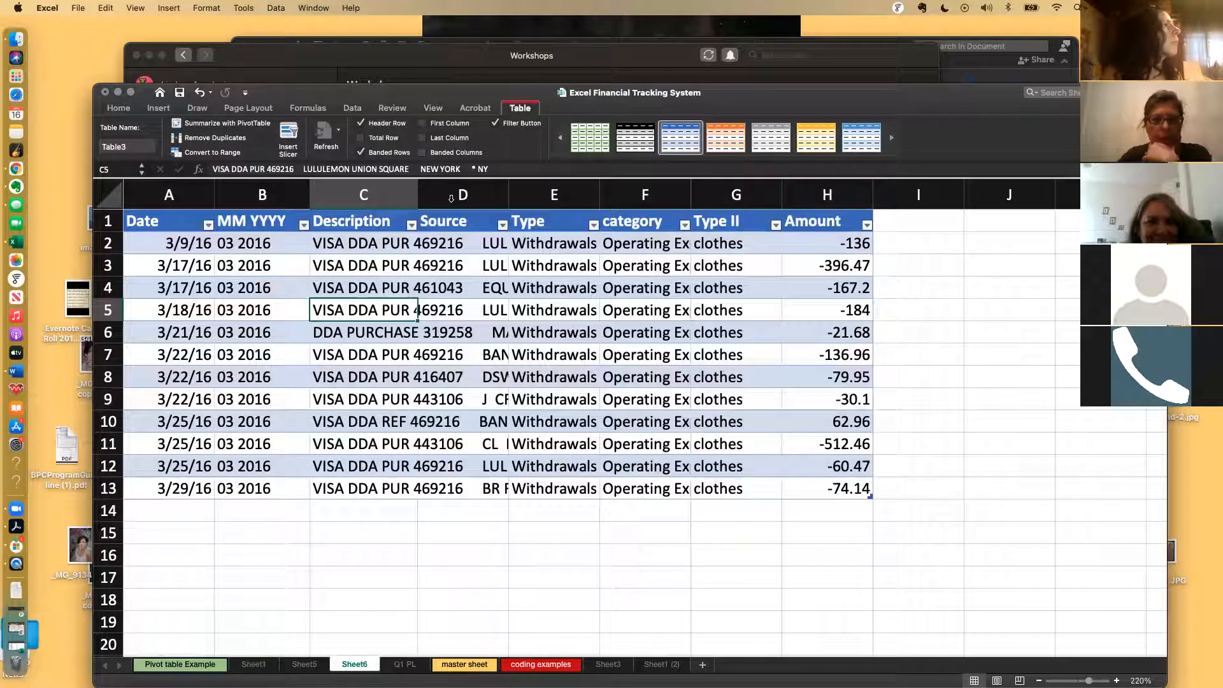
left_click_drag(416, 197, 417, 197)
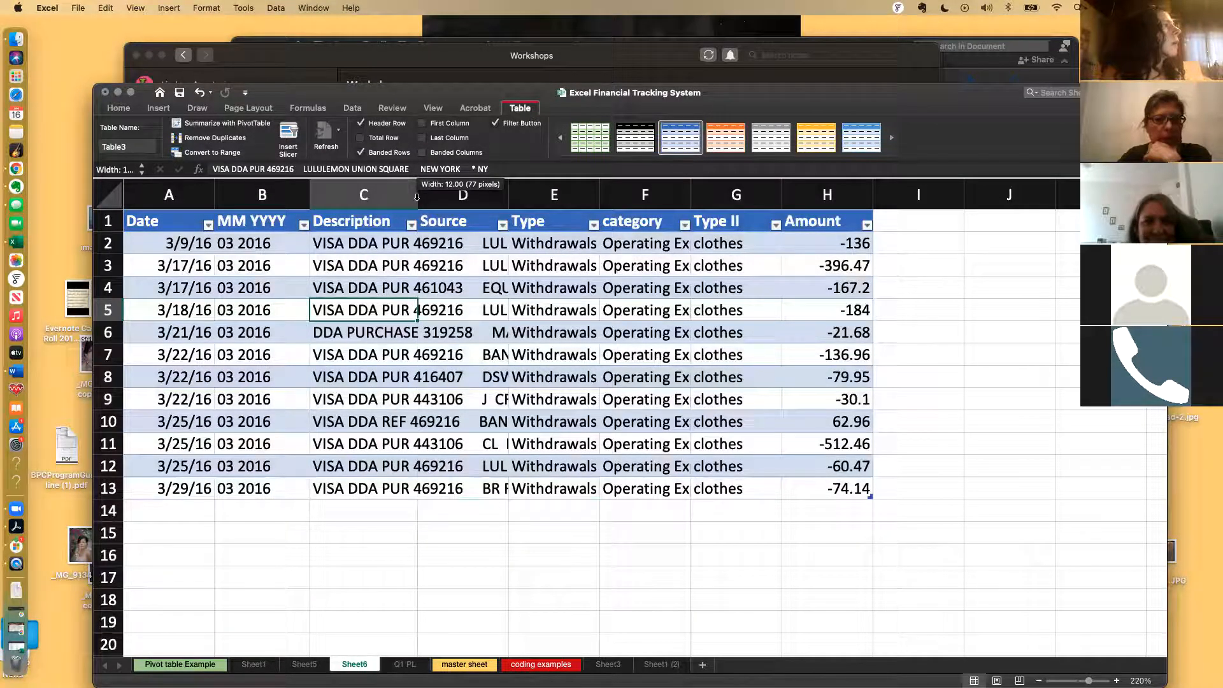
double_click(416, 197)
Step: Examine the clothes purchases one by one in the Description column, from row 2 down to row 12
left_click(466, 242)
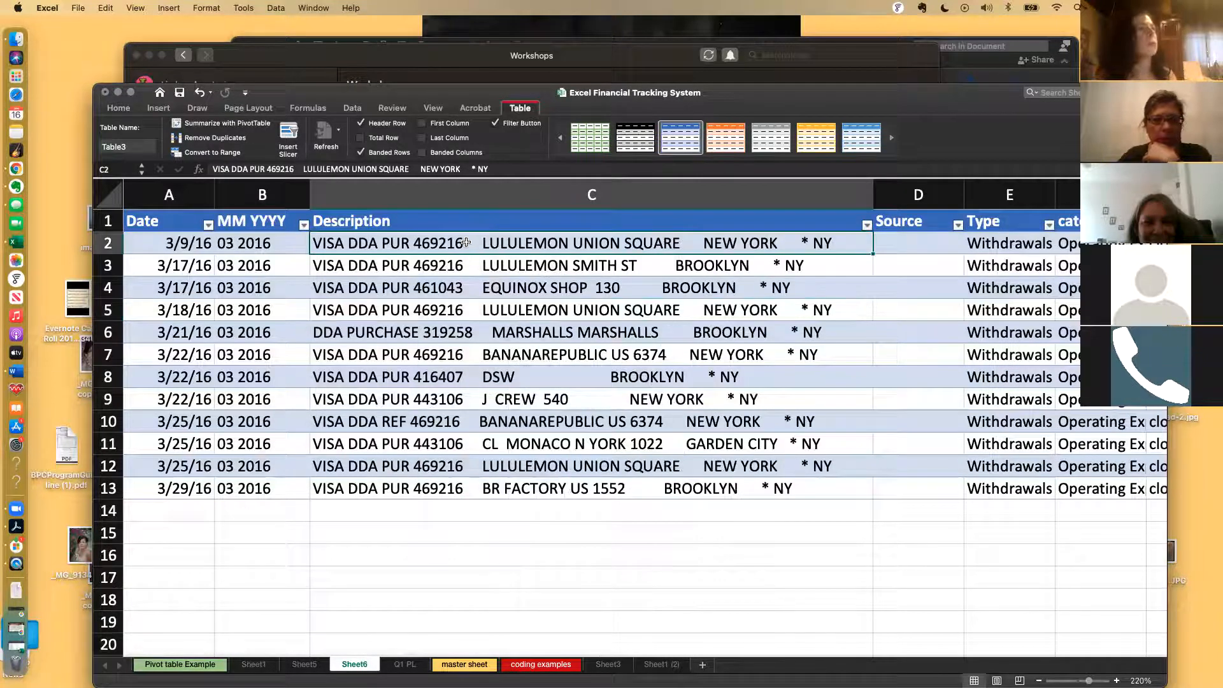
key("Down")
key("Down")
key("Down")
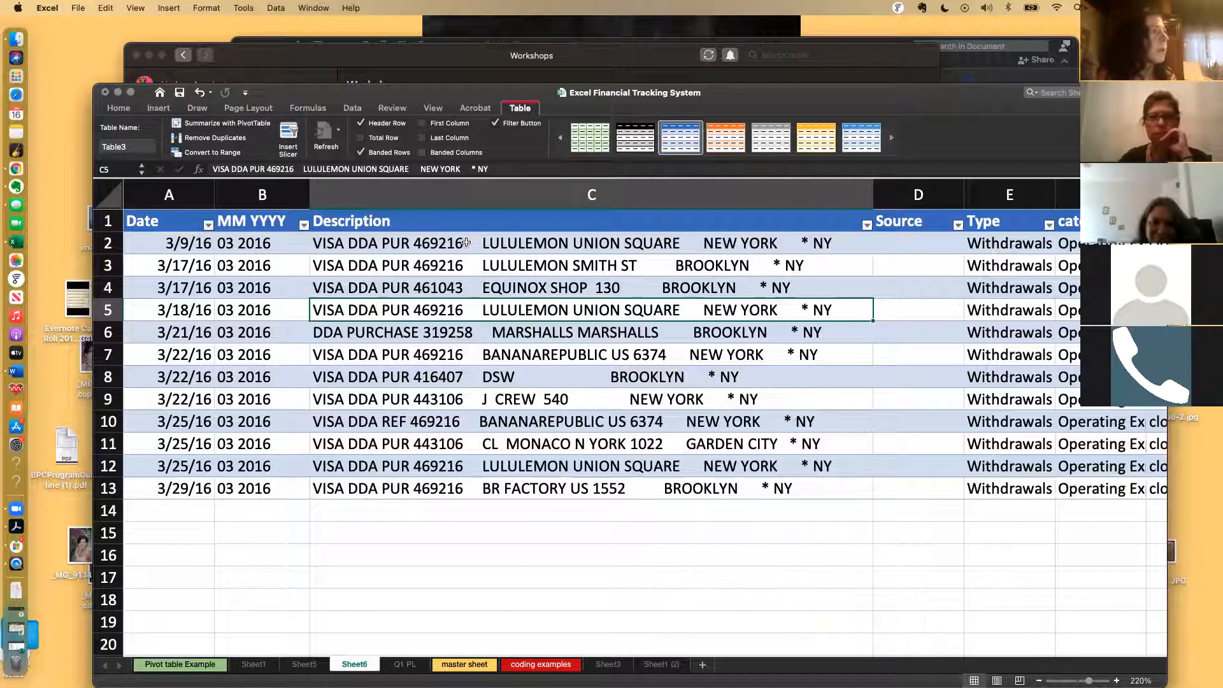
key("Down")
key("Down")
key("Down")
key("Down")
key("Down")
key("Down")
key("Down")
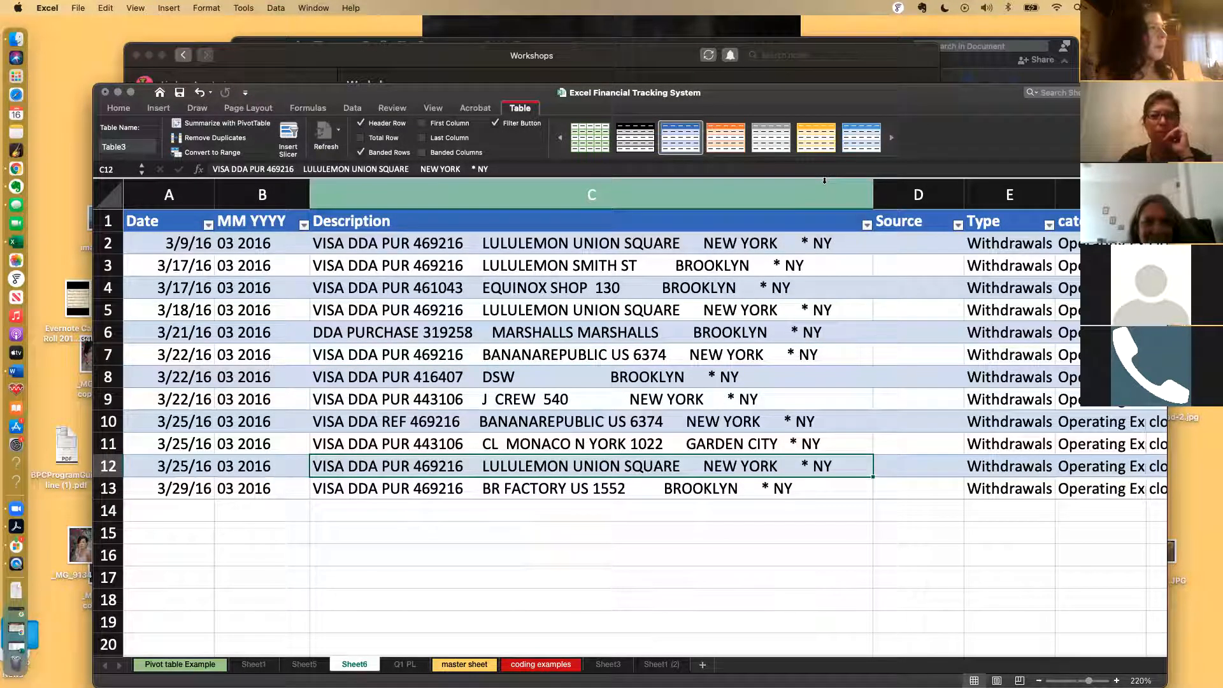
Step: Check the row 11 transaction from its Description across to its Type II entry
key("Up")
key("Right")
key("Right")
key("Right")
key("Right")
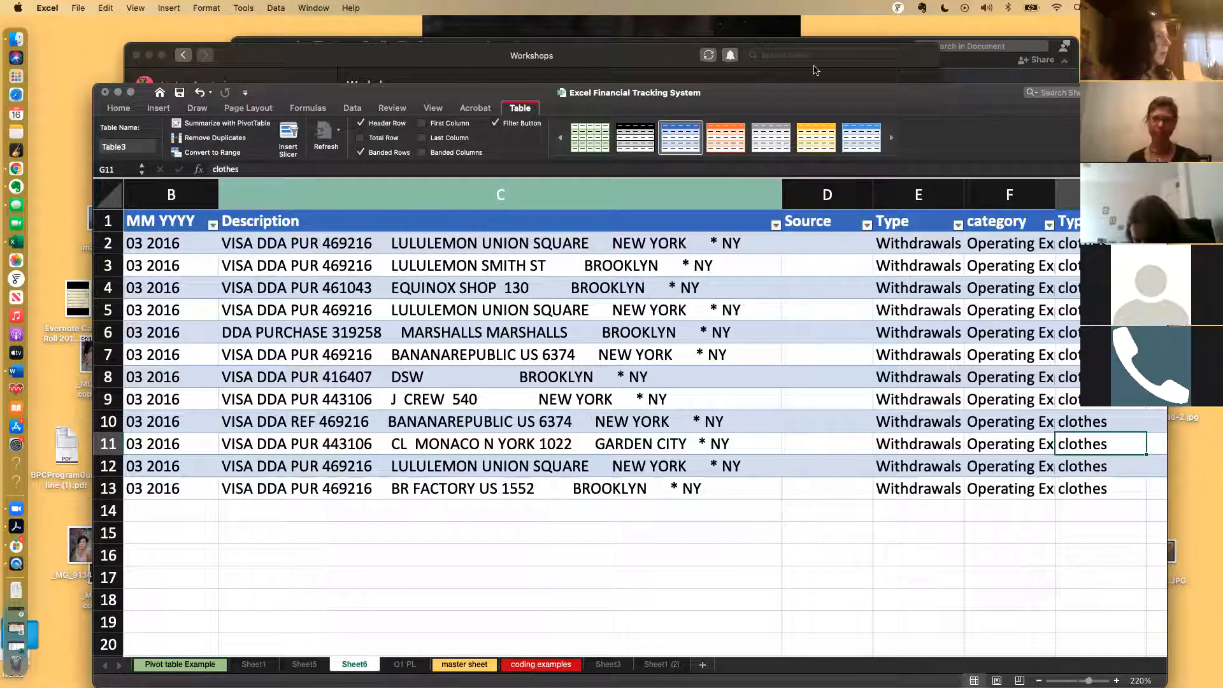
Step: Look at Sheet5 briefly, return to the Q1 PL sheet and rename it Q1 PL etail
left_click(298, 665)
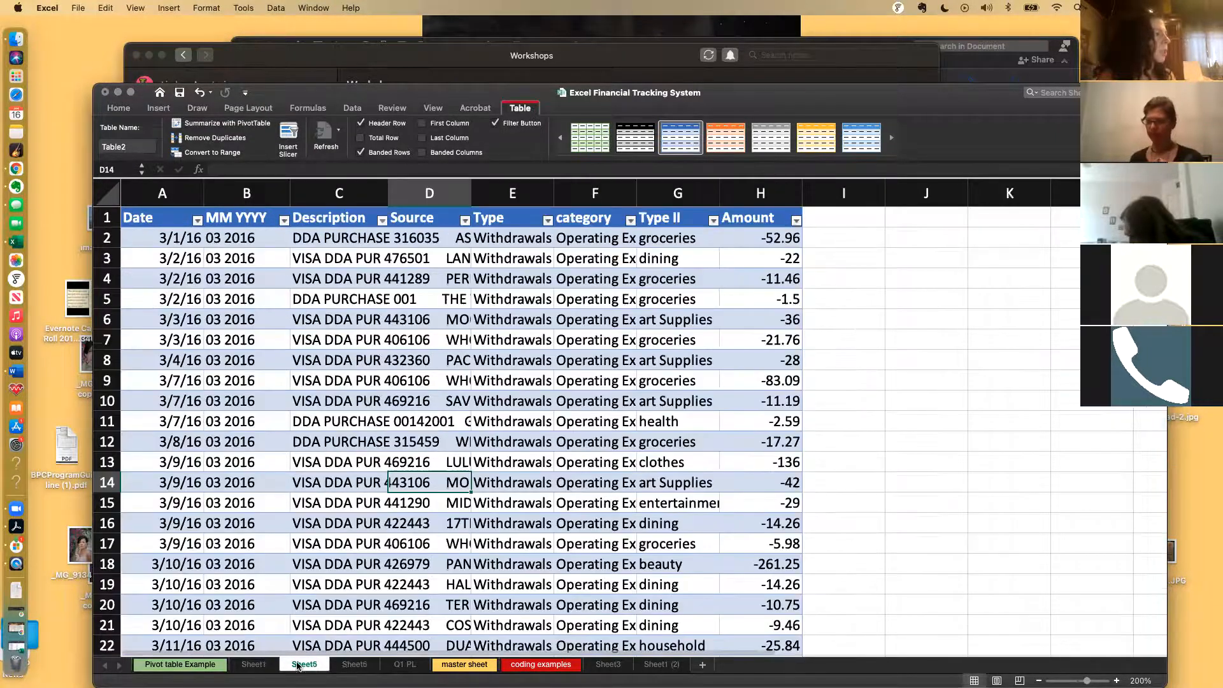
left_click(394, 667)
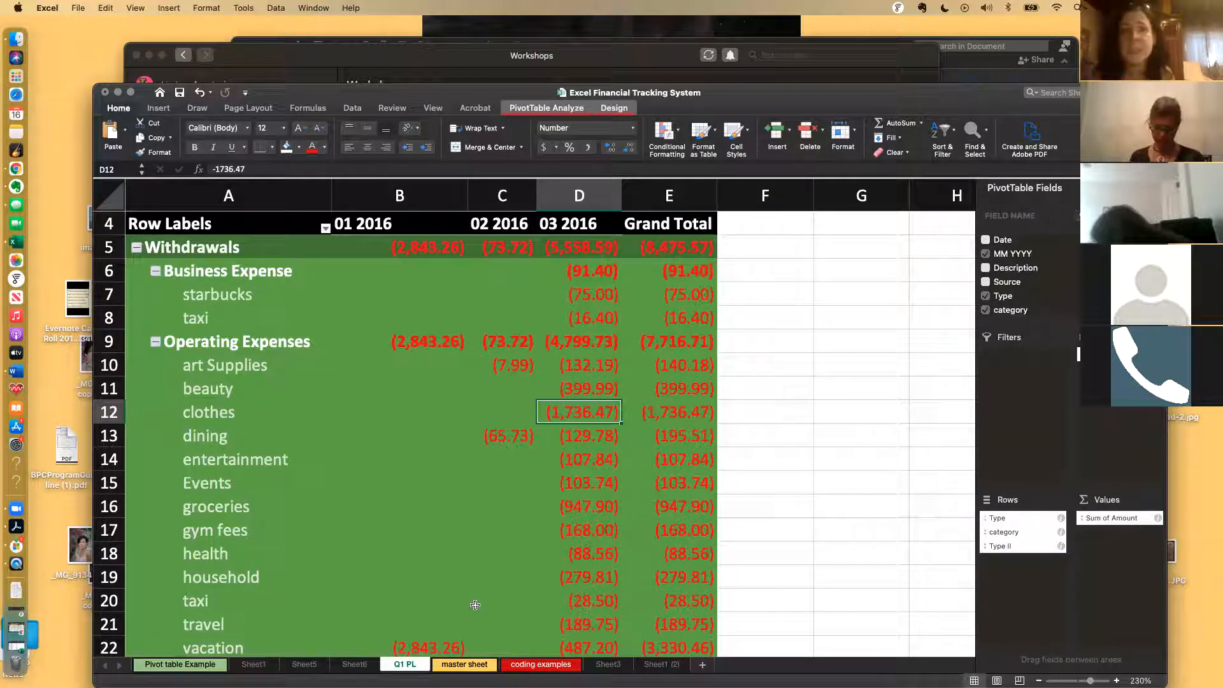
double_click(419, 663)
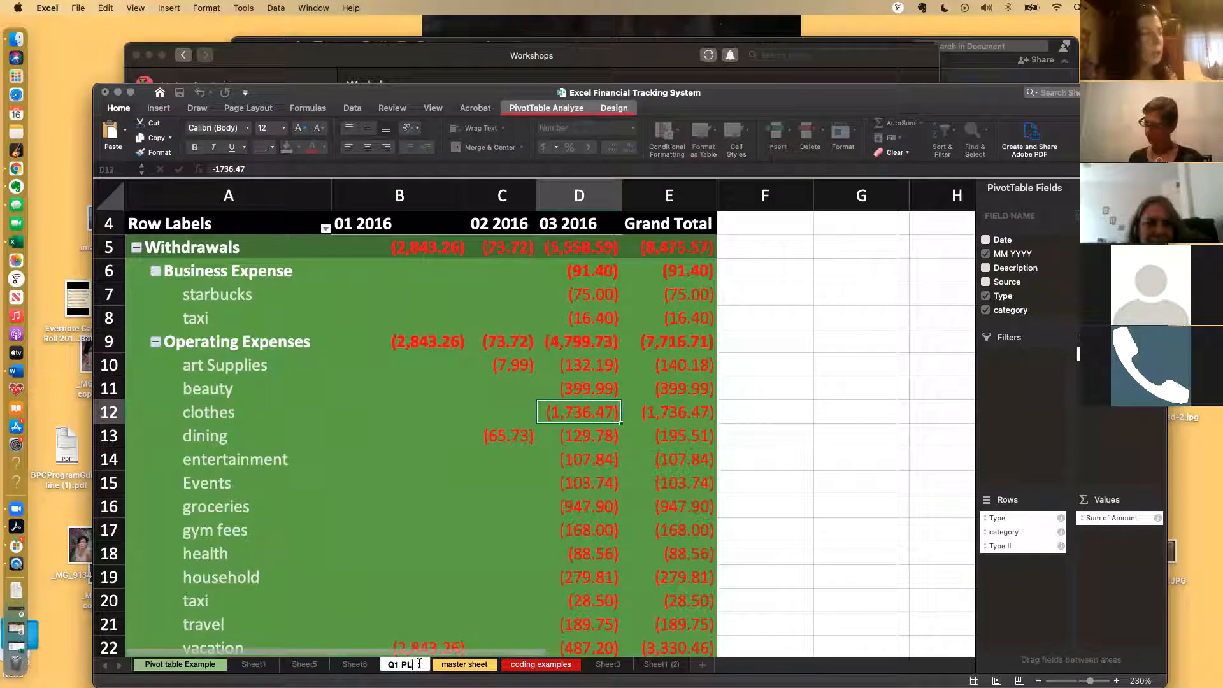
type("etail")
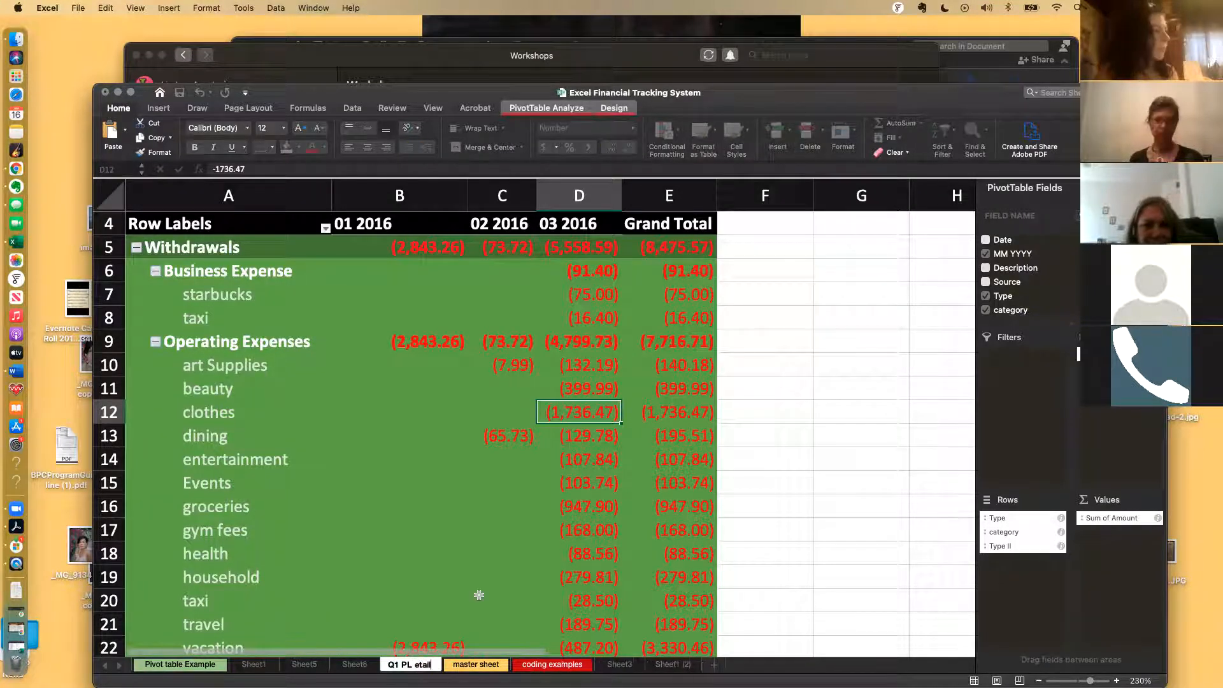
left_click(784, 569)
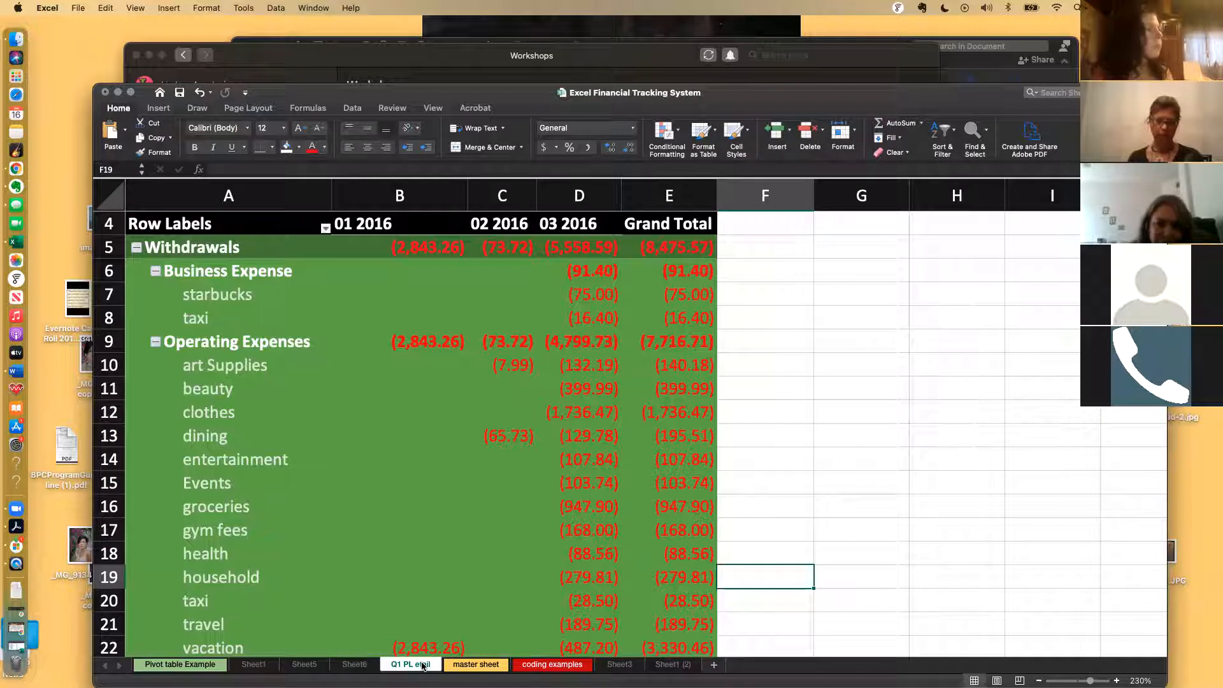
Step: Create a copy of the Q1 PL etail sheet in the same workbook, placed before the original
right_click(423, 665)
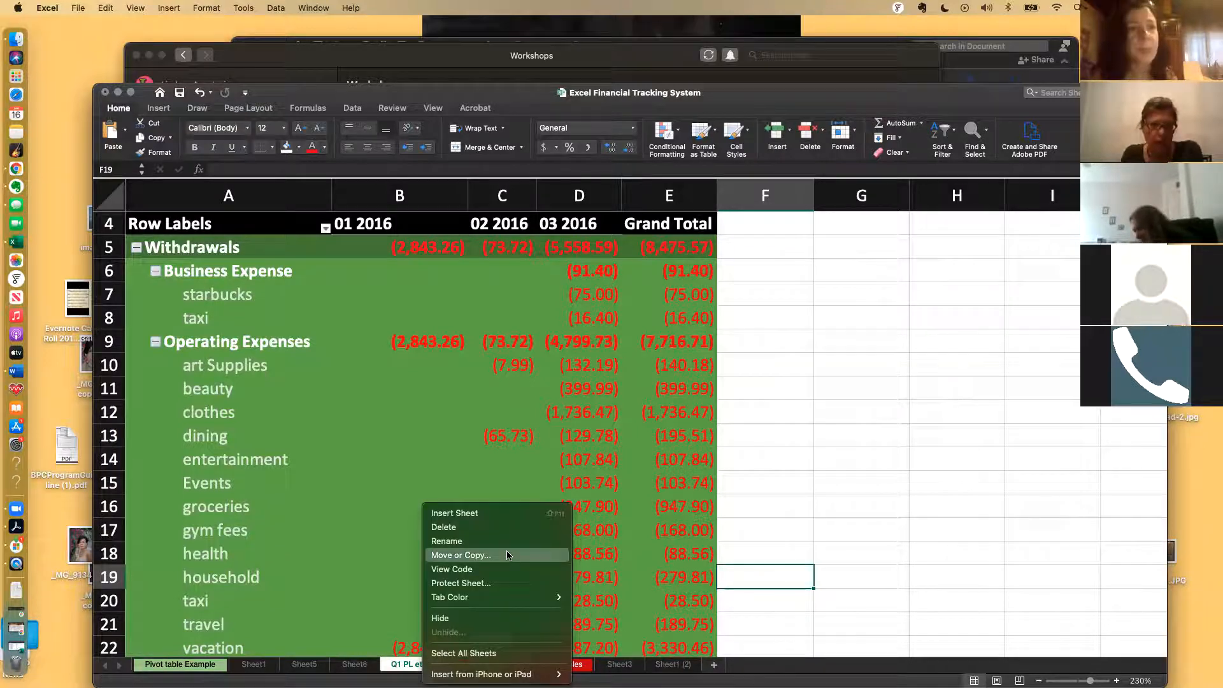
left_click(508, 554)
left_click(453, 624)
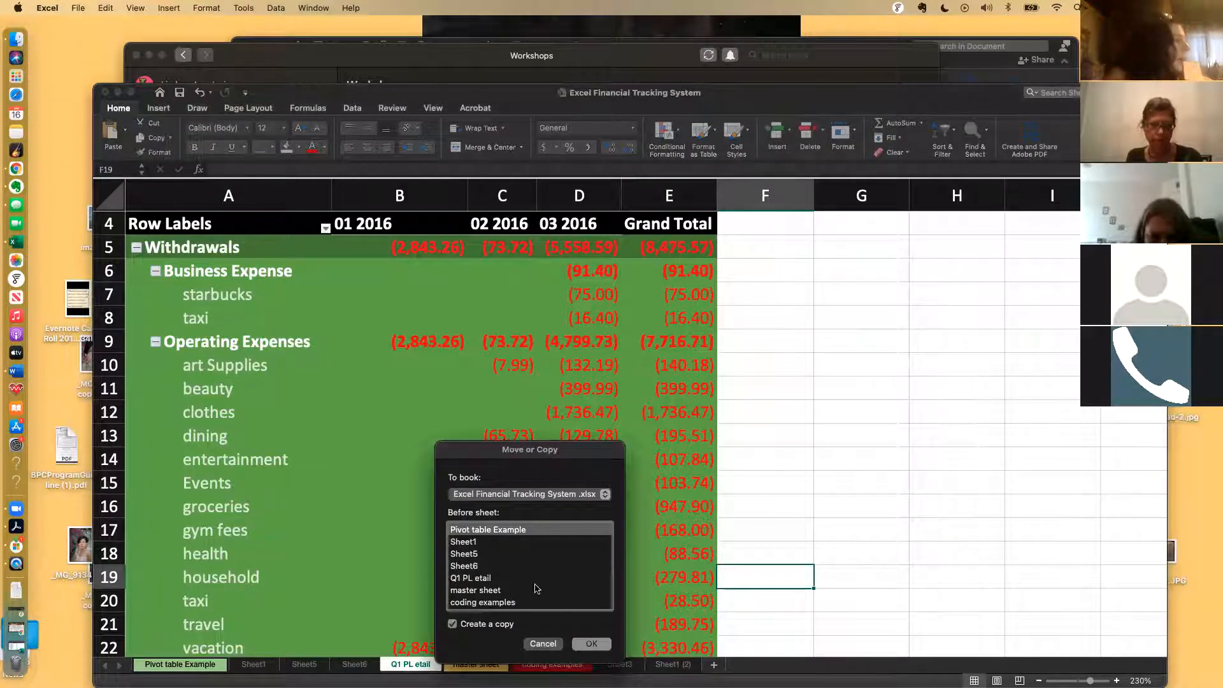
scroll(509, 571, "down", 2)
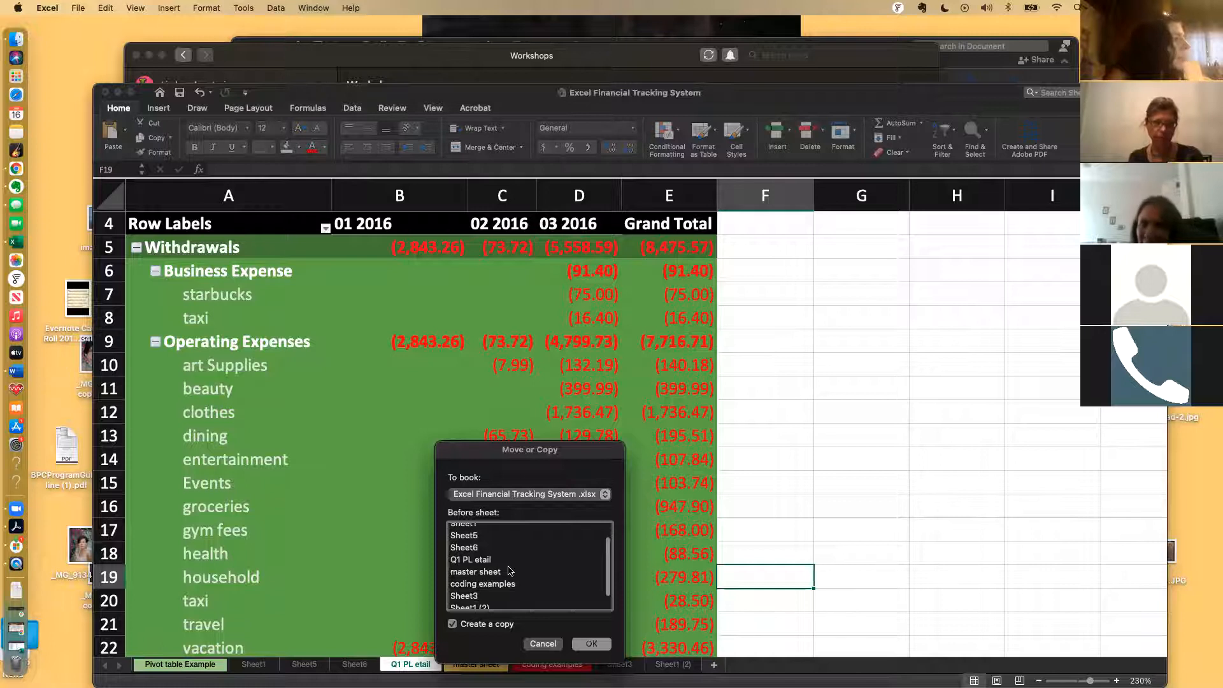
scroll(510, 571, "down", 2)
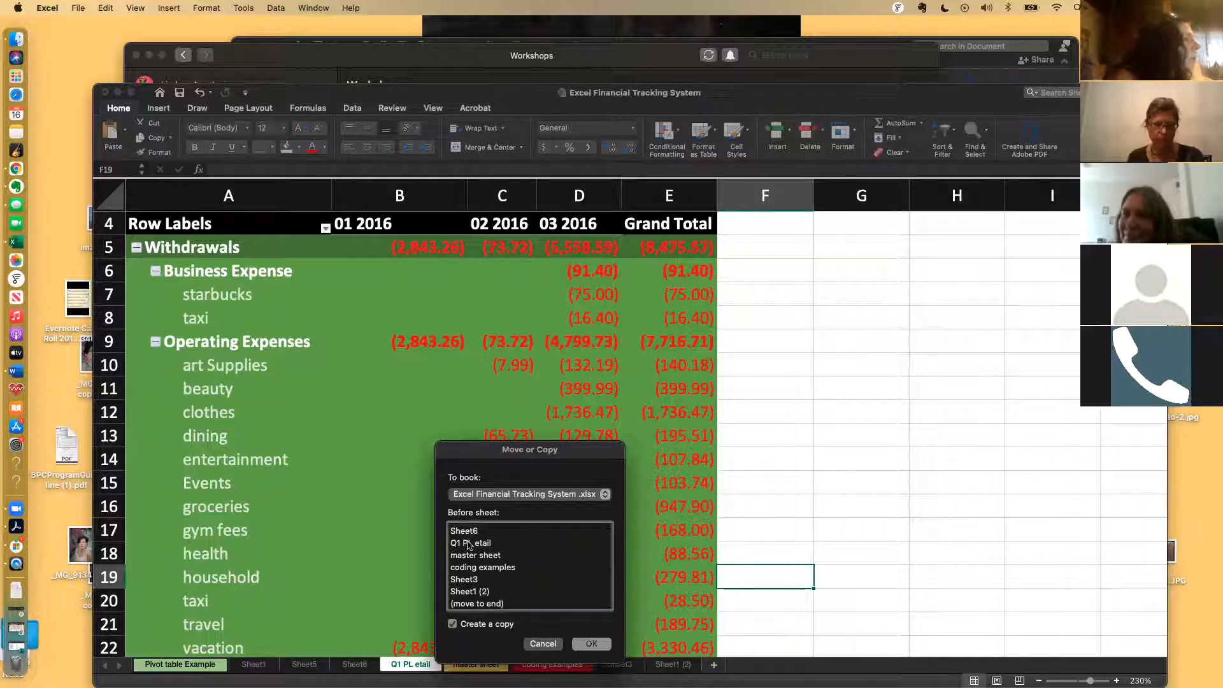
left_click(585, 646)
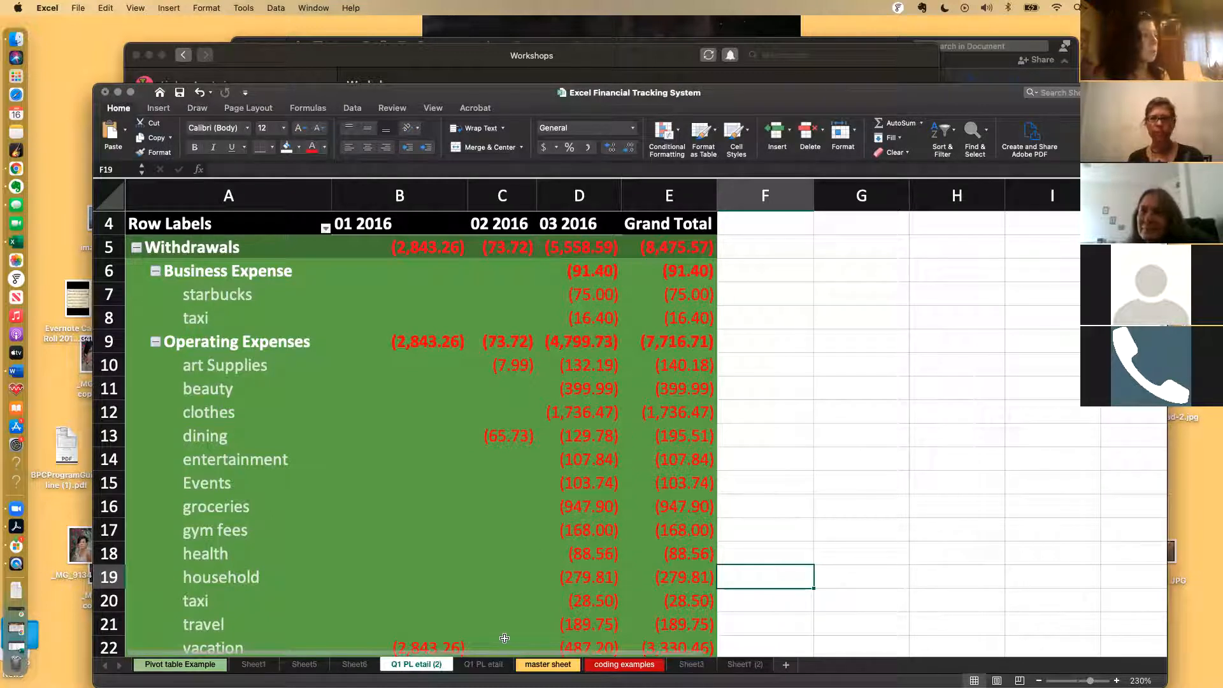
Step: Rename the copied sheet Q1 PL etail (2) as Q1 PL high level
left_click(476, 665)
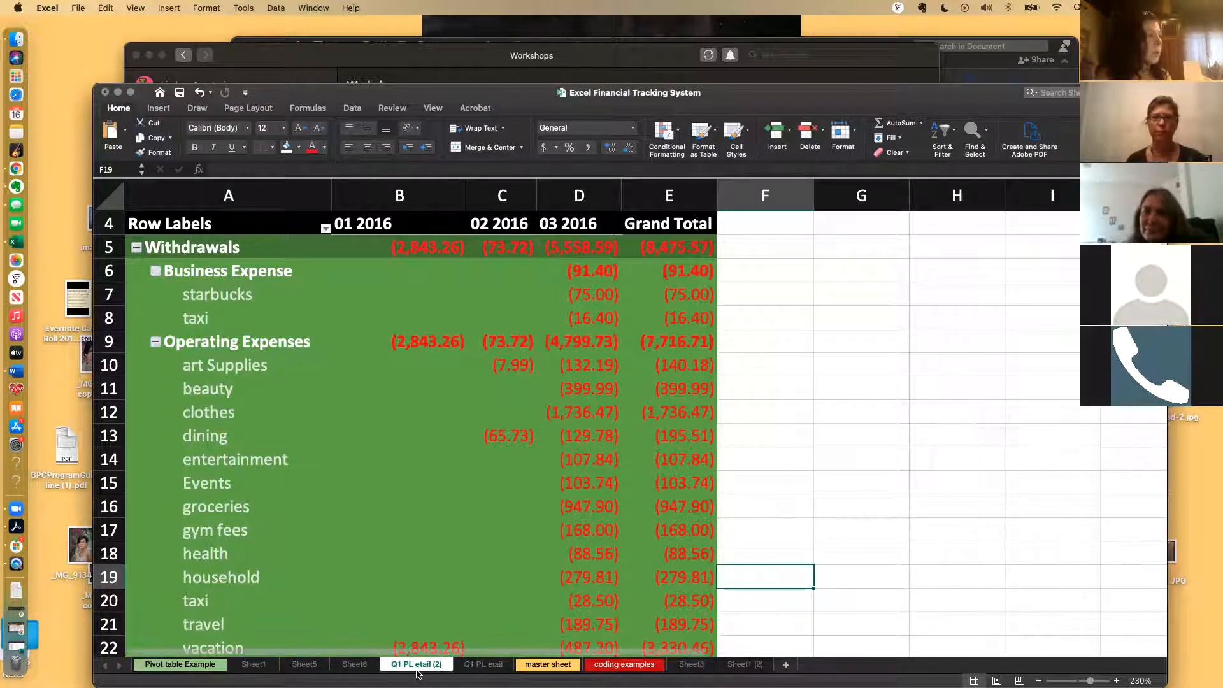
left_click(417, 667)
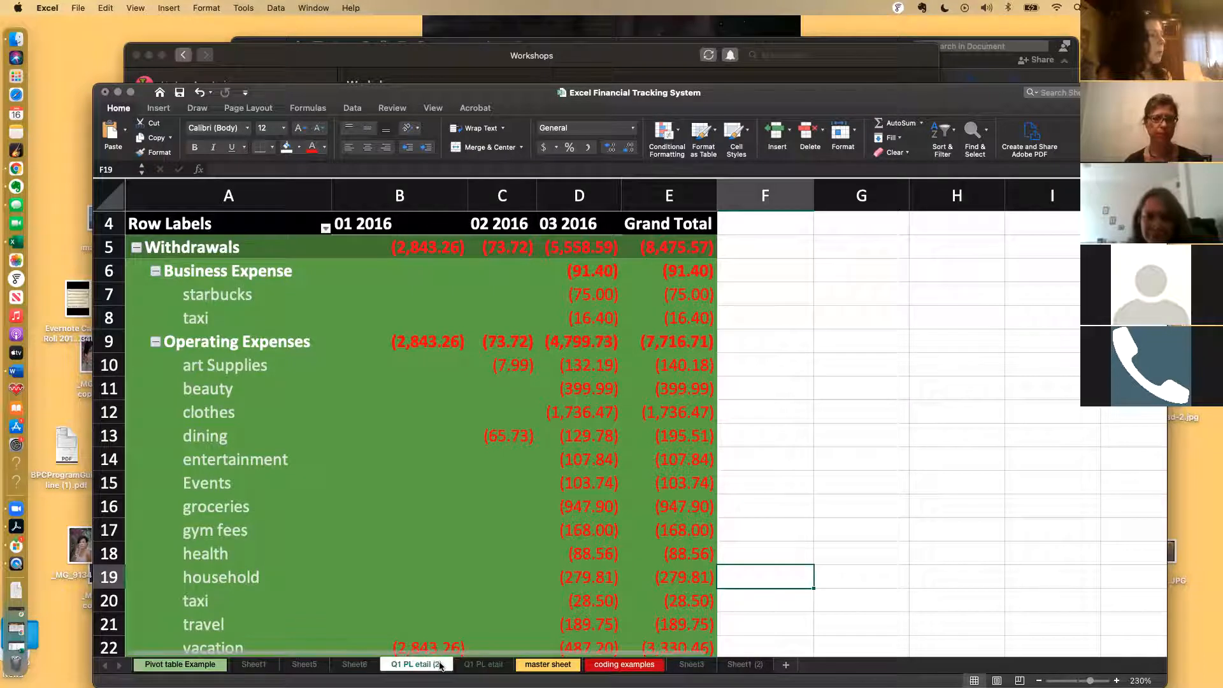
double_click(444, 664)
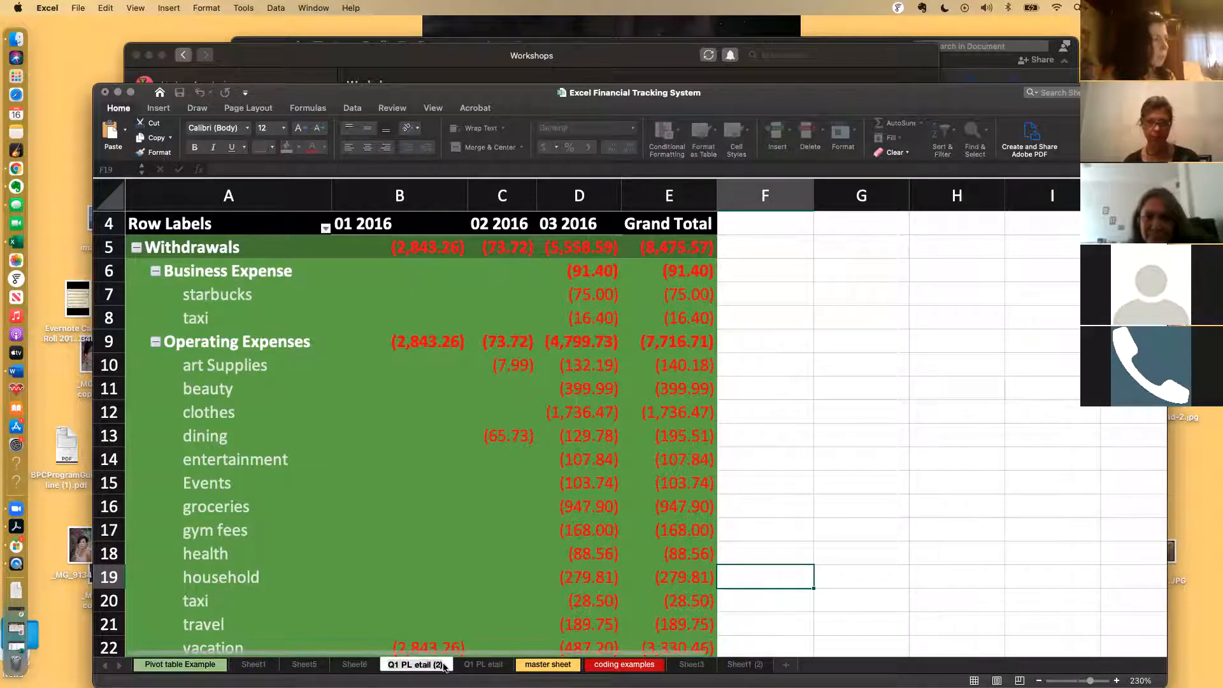
key("Return")
double_click(444, 664)
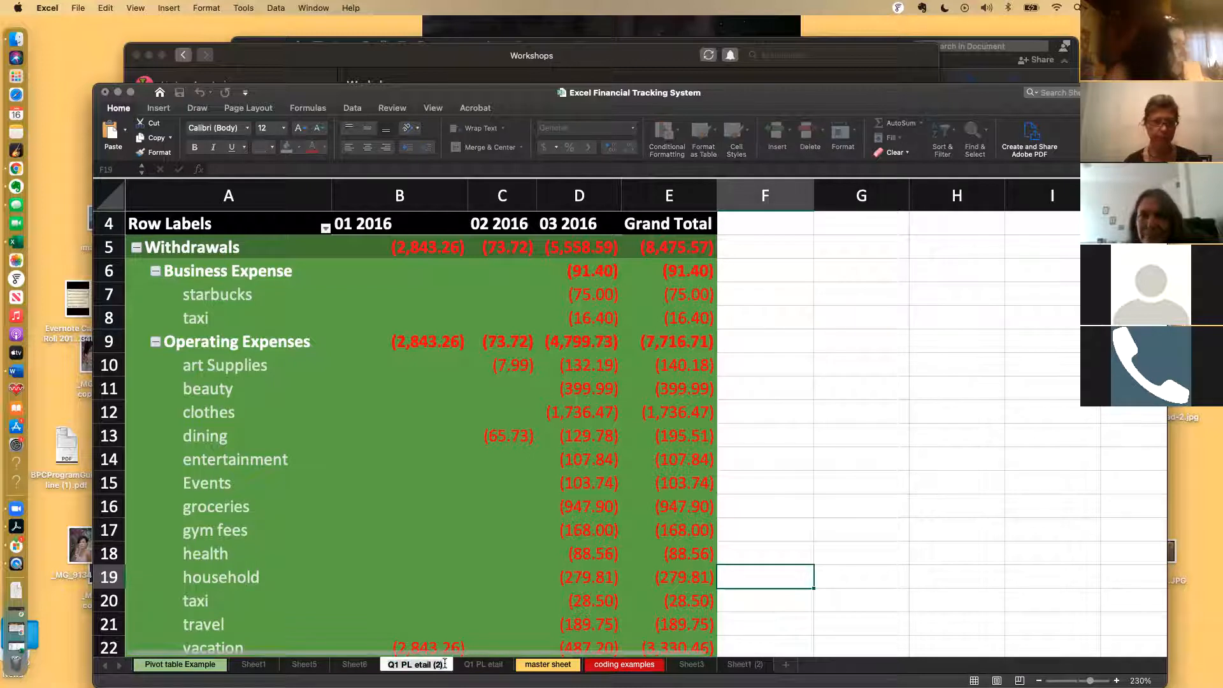
key("BackSpace")
key("BackSpace")
key("BackSpace")
key("BackSpace")
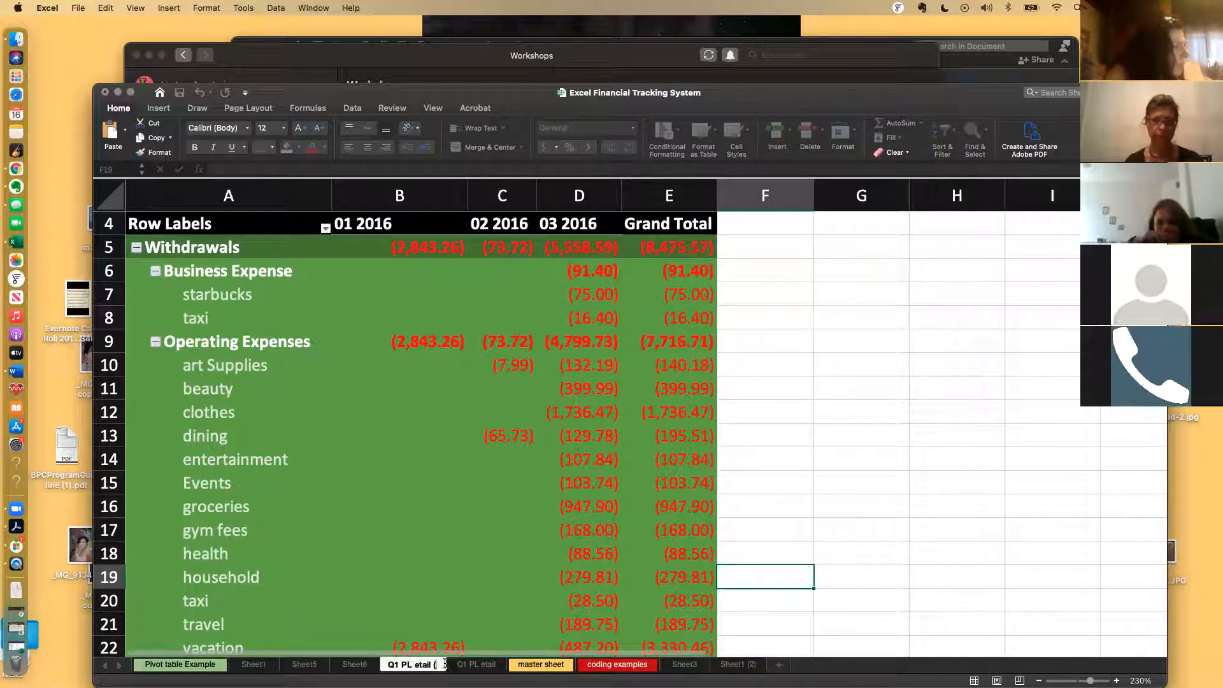
key("BackSpace")
key("BackSpace")
key("BackSpace")
key("BackSpace")
key("BackSpace")
key("BackSpace")
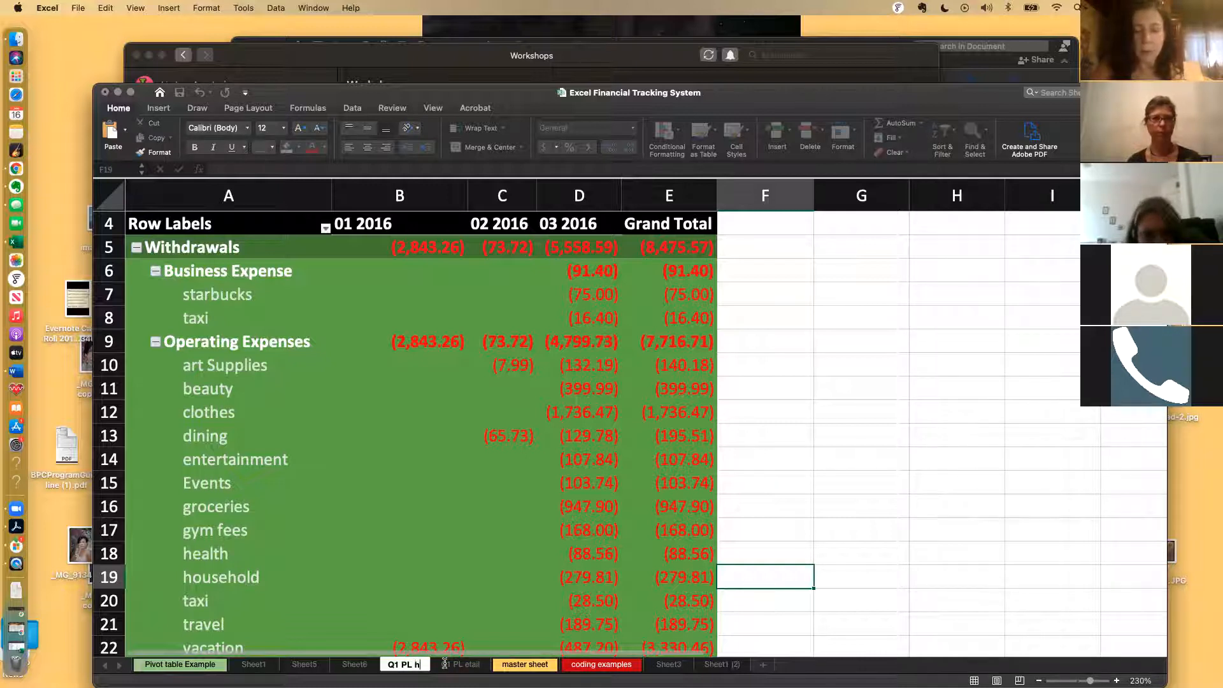
type("high level")
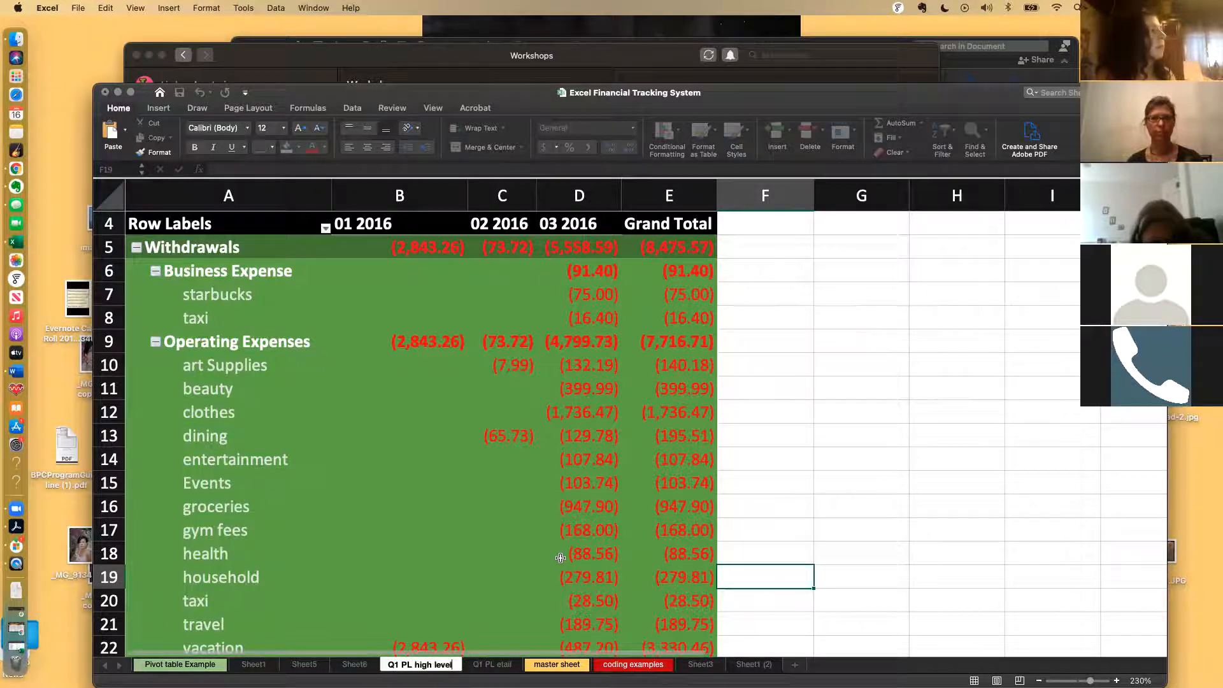
left_click(561, 558)
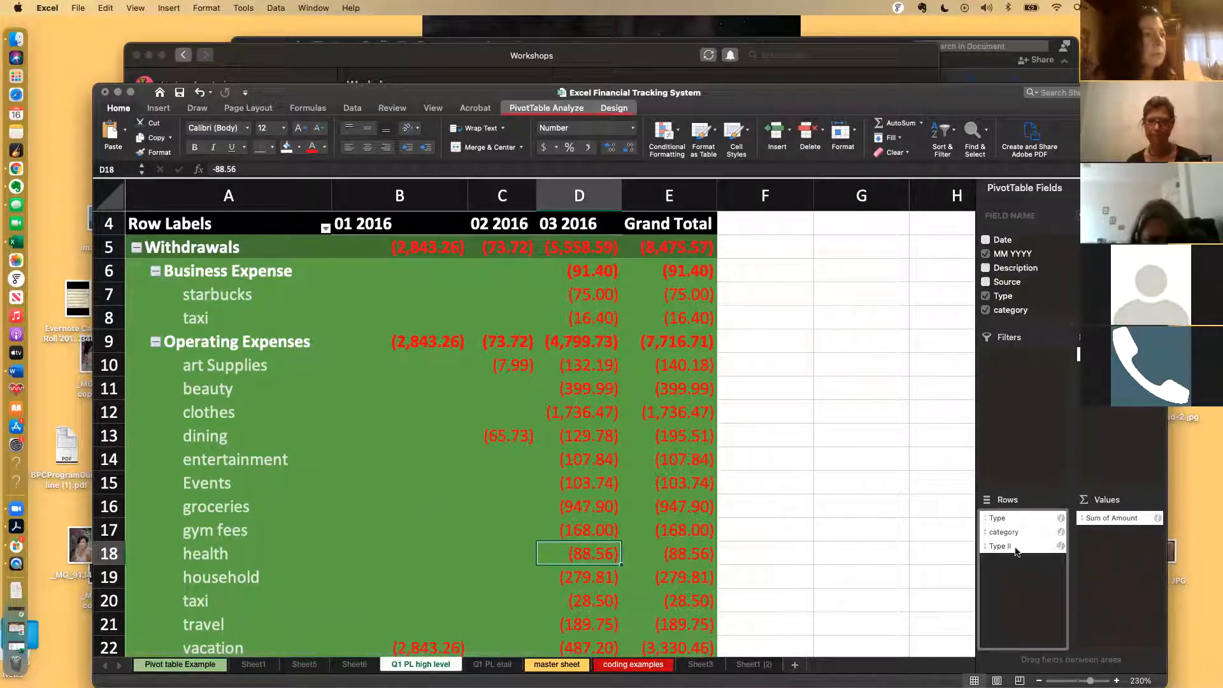
Step: Remove the Type II field from the rows of the Q1 PL high level PivotTable, keeping Type and category
left_click(1016, 549)
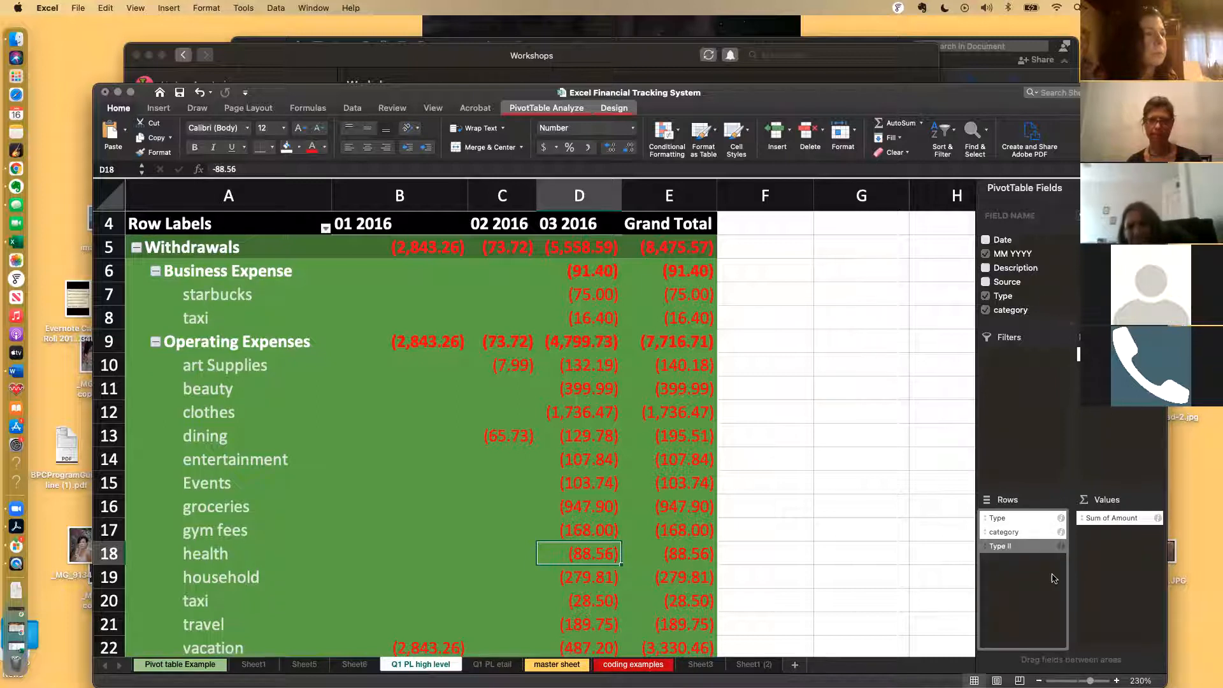
left_click(1039, 455)
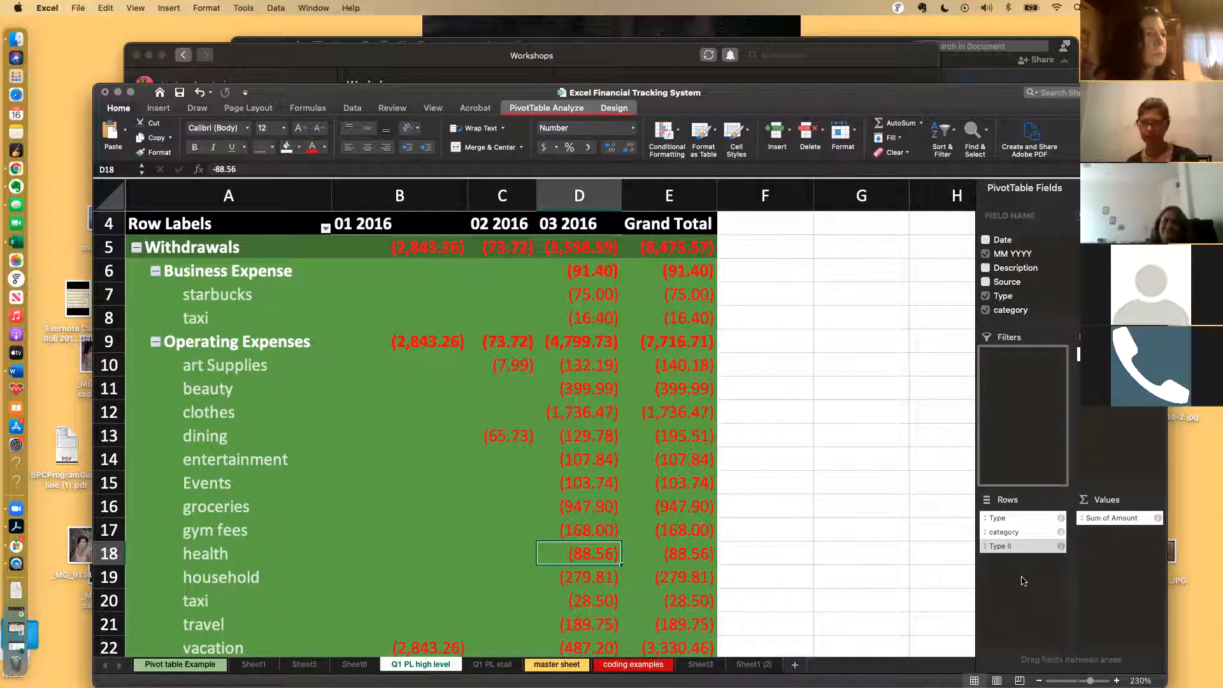
left_click(1023, 579)
left_click_drag(1007, 547, 1024, 310)
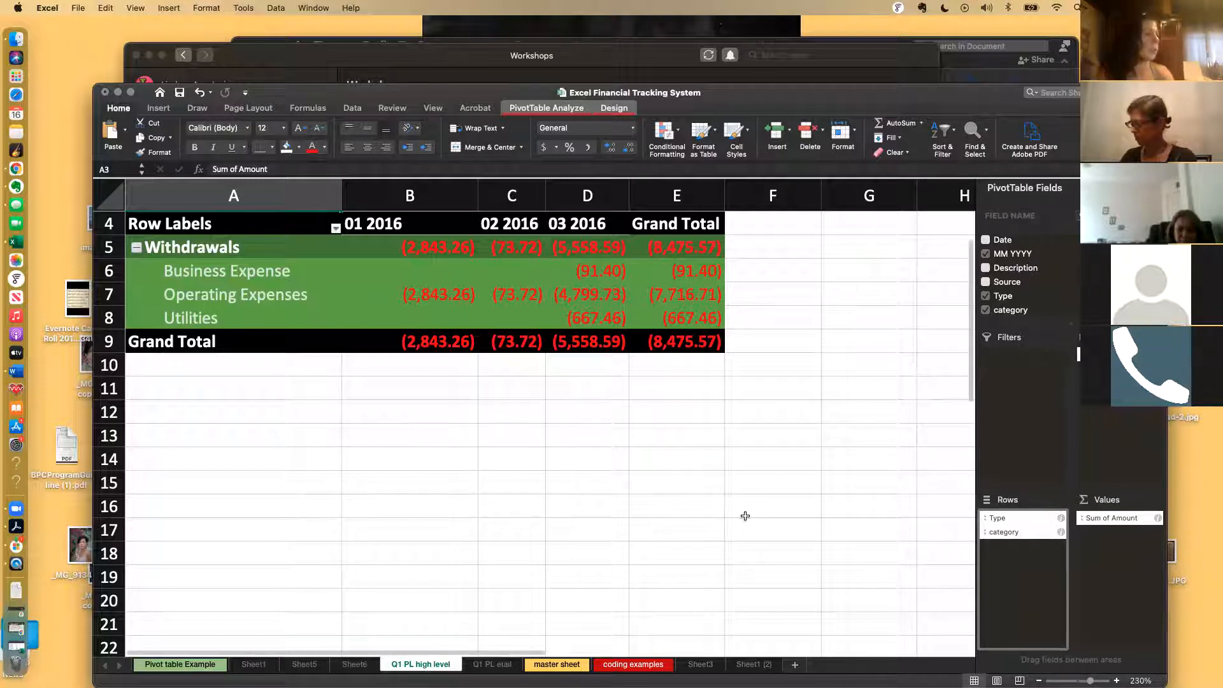
Step: Compare the Q1 PL high level and Q1 PL etail sheets with the source data, including the last transaction rows of the master sheet
left_click(567, 665)
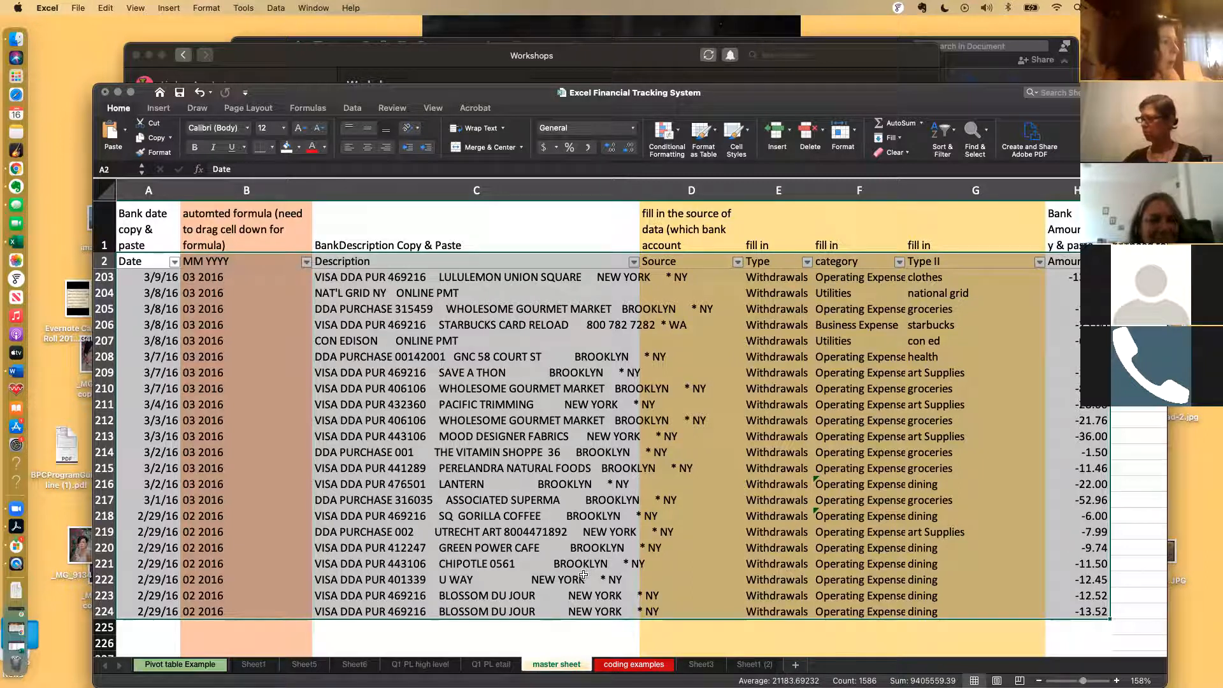
left_click(496, 666)
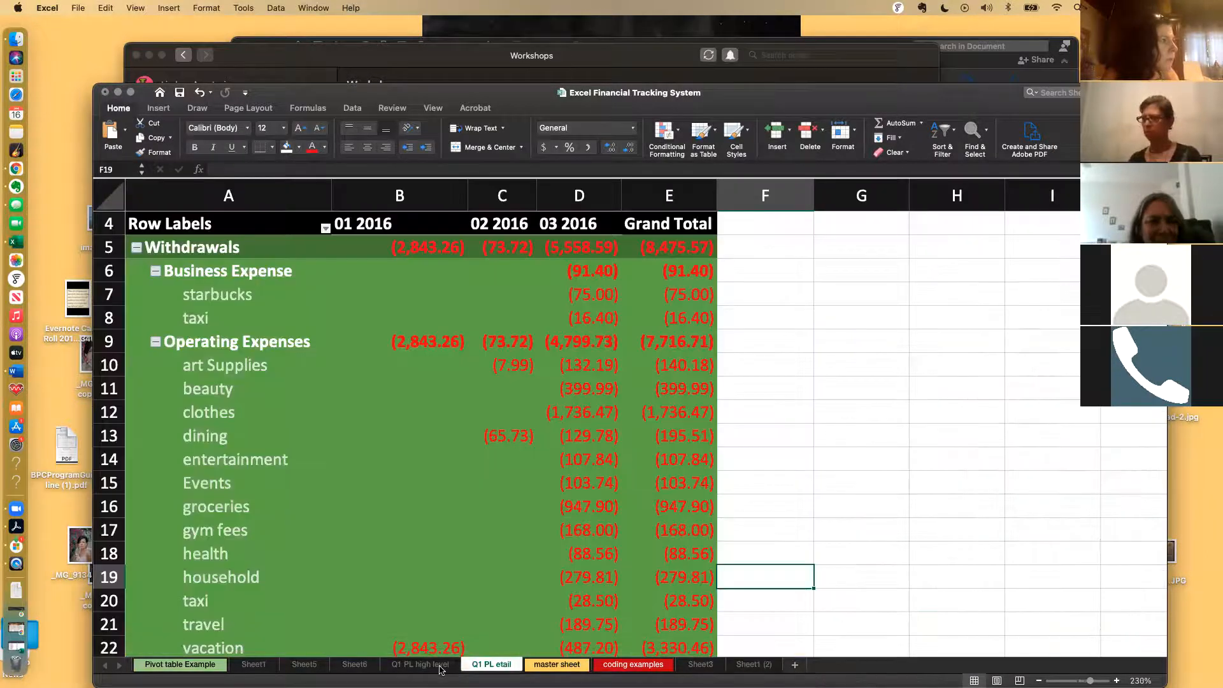
left_click(440, 666)
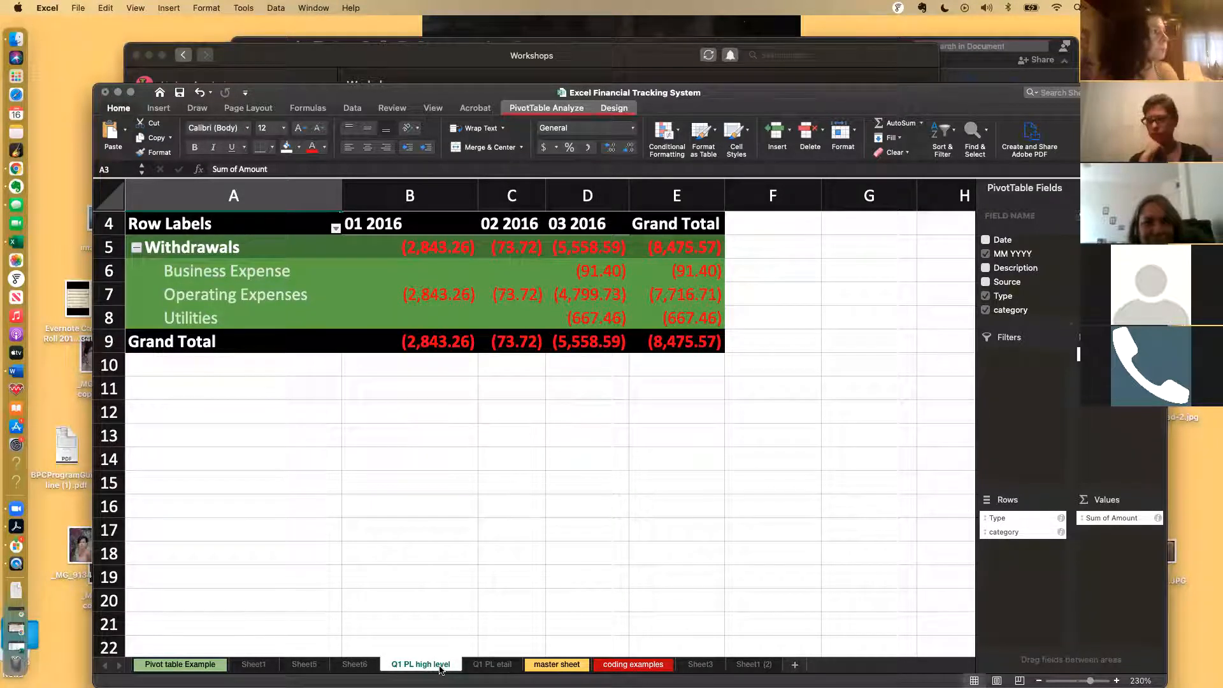
left_click_drag(510, 90, 504, 58)
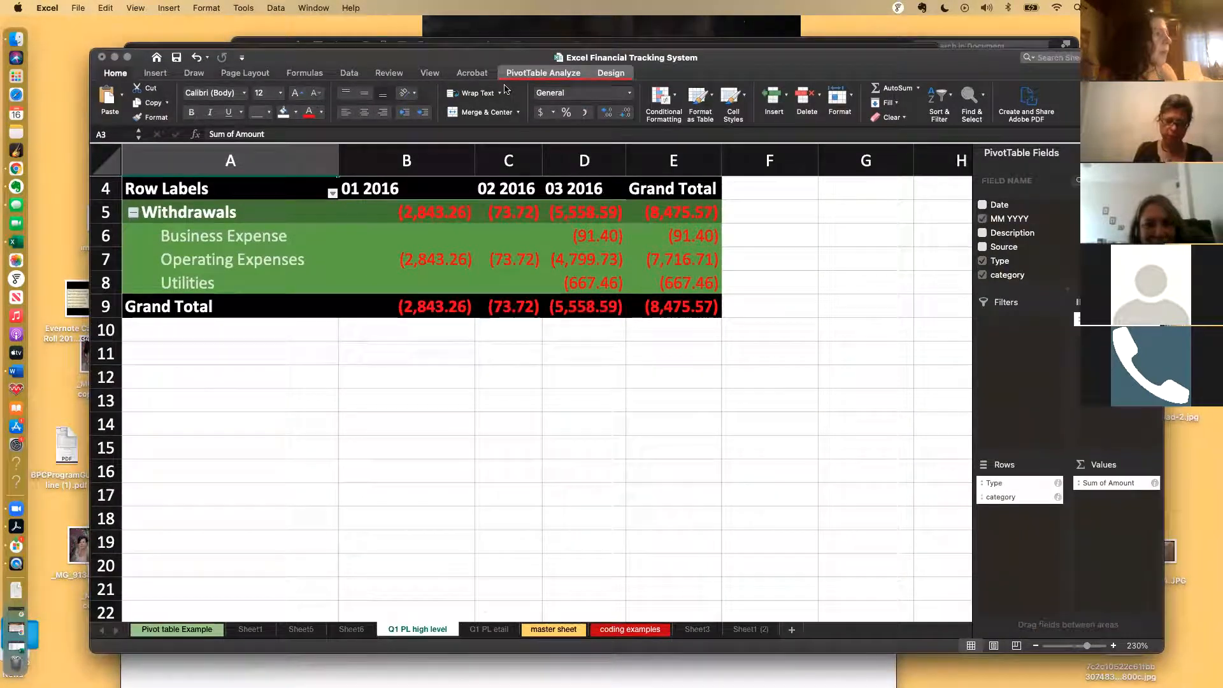
left_click(487, 629)
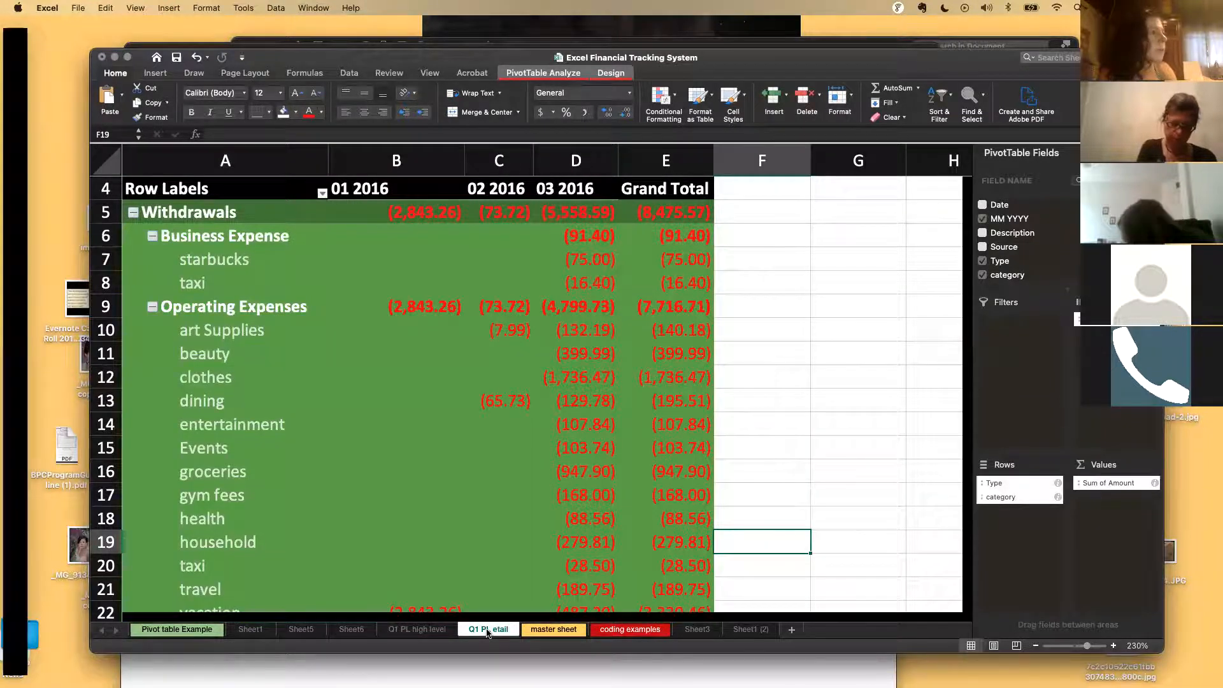
left_click(562, 631)
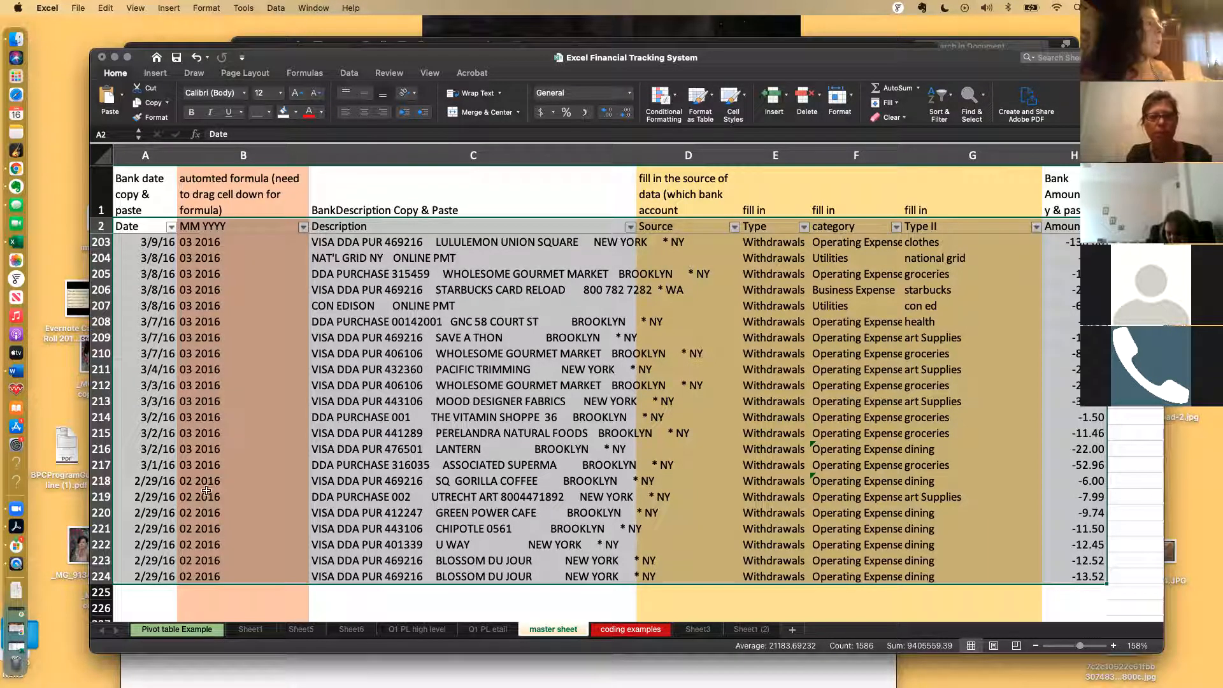
scroll(217, 501, "down", 3)
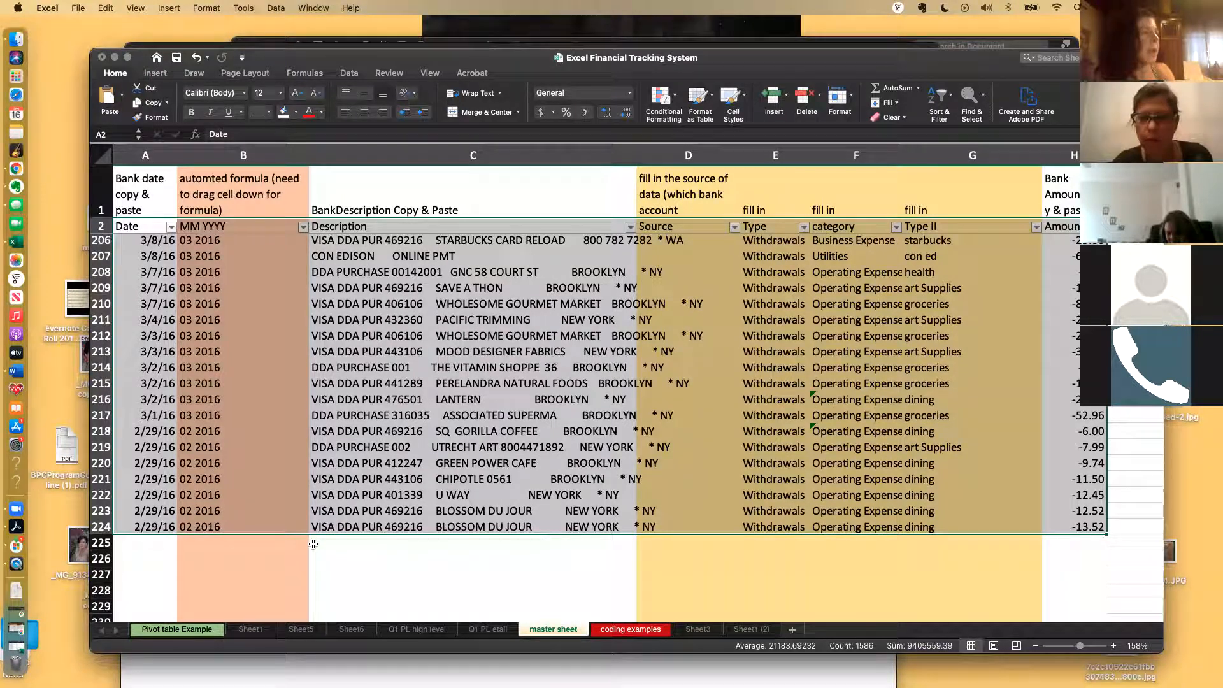
Step: Include 04 2016 in the MM YYYY column filter of the Q1 PL etail PivotTable
left_click(489, 630)
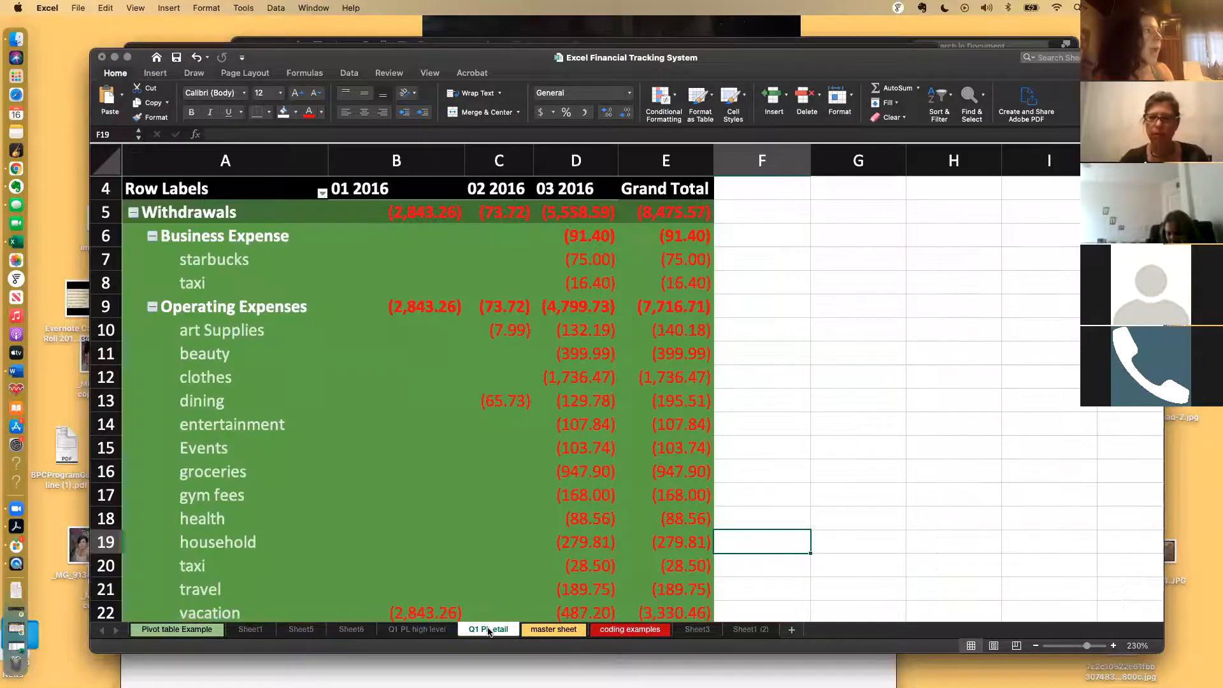
scroll(414, 318, "up", 3)
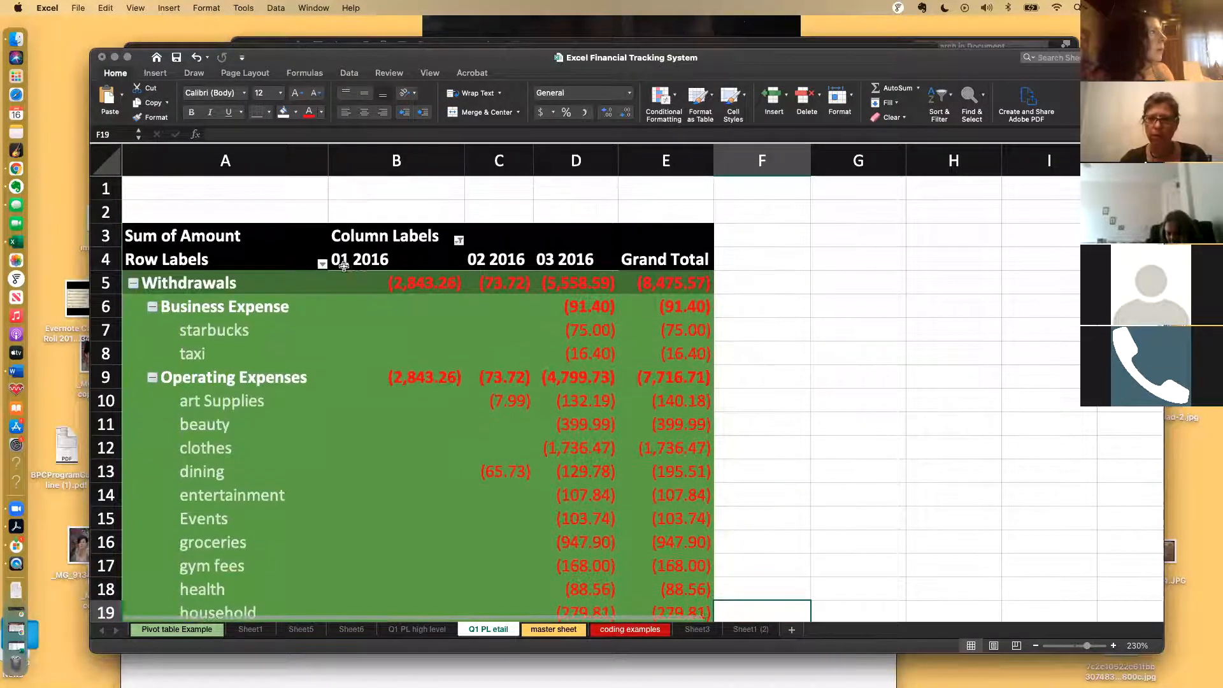
left_click(300, 260)
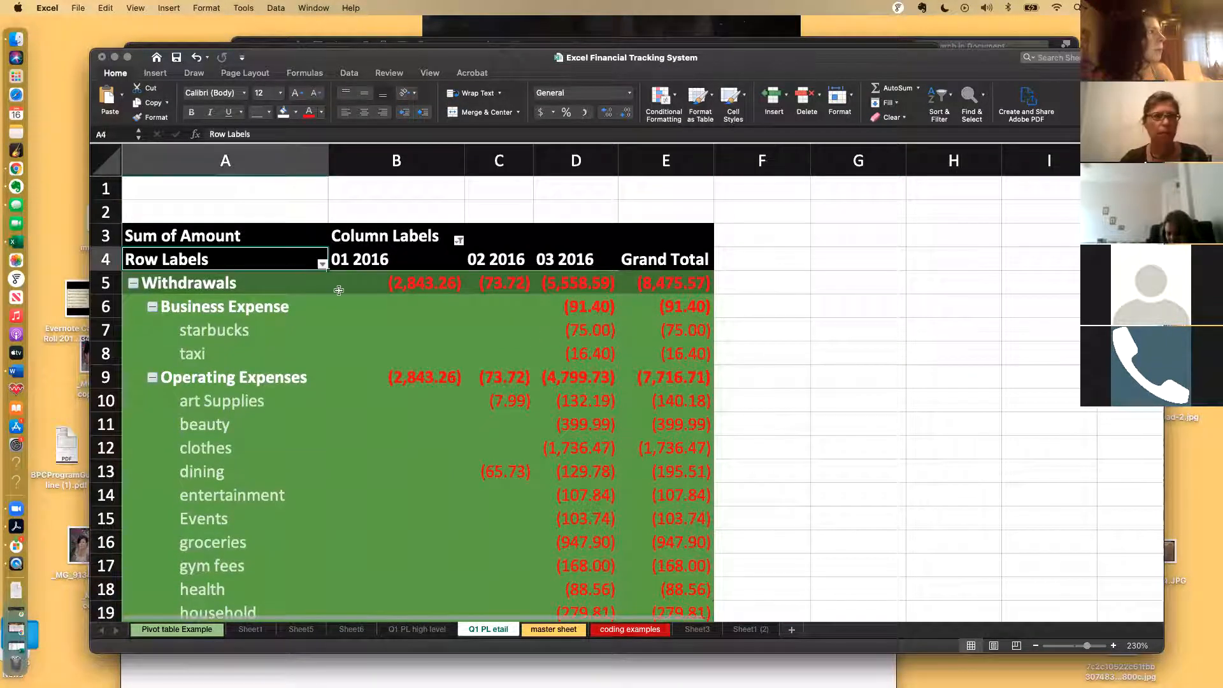
left_click(442, 287)
left_click(459, 240)
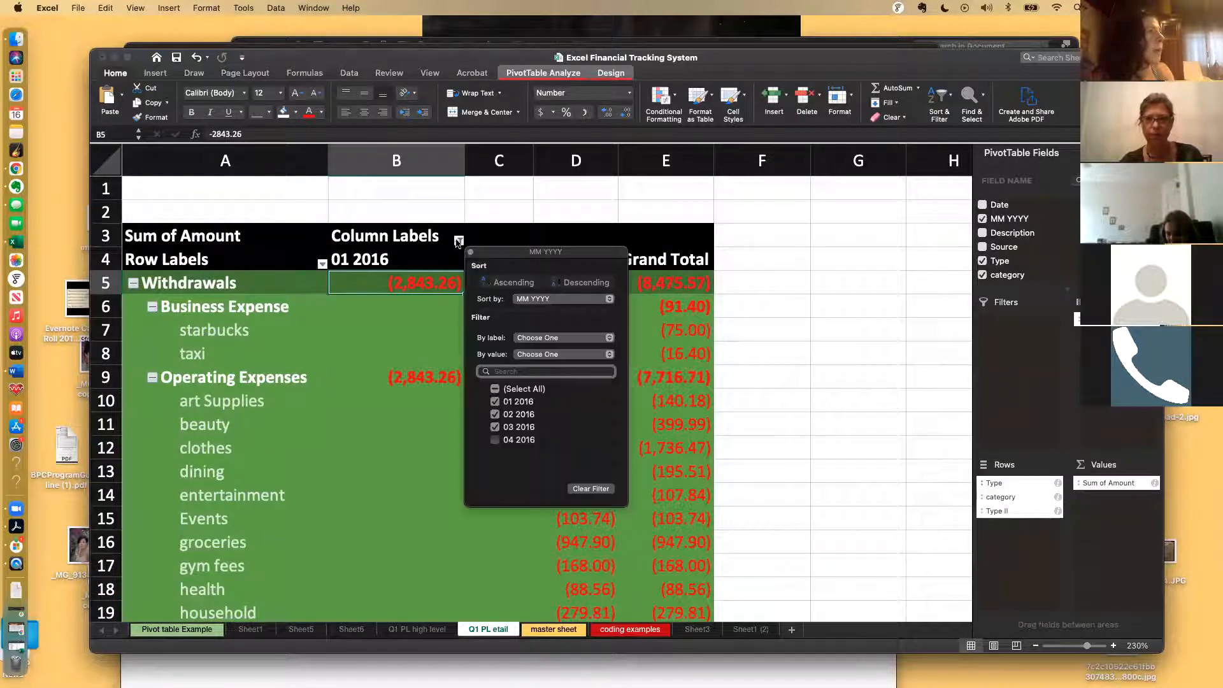
left_click(495, 440)
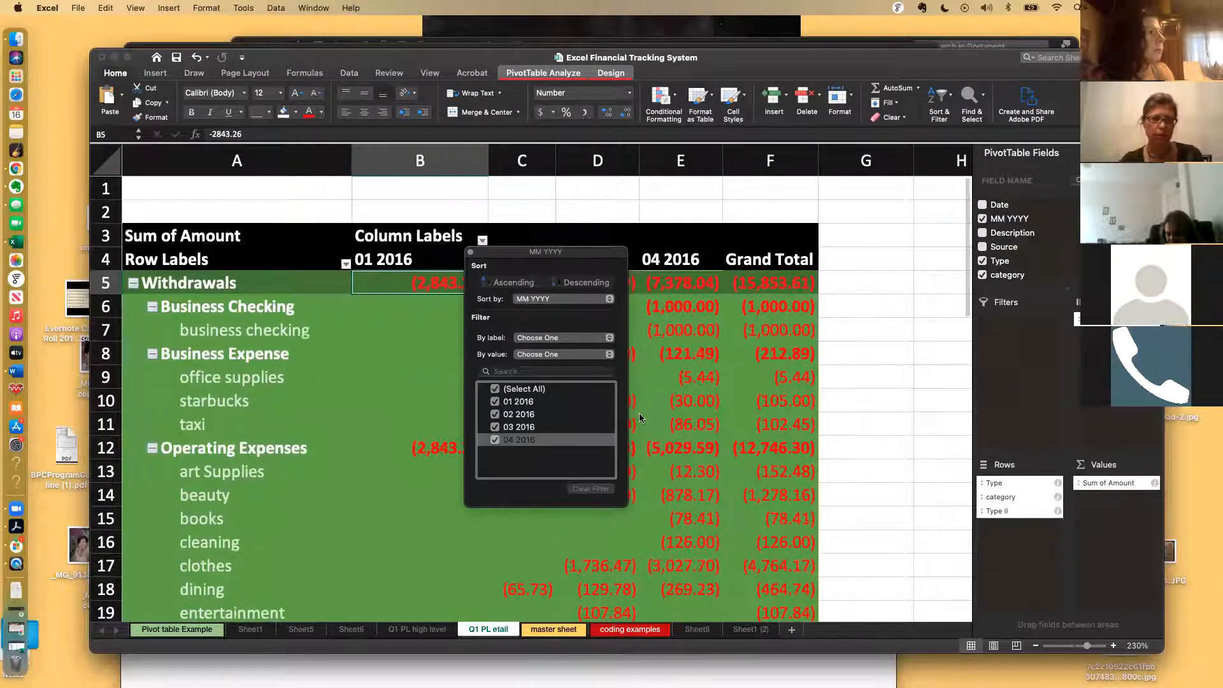
left_click(735, 406)
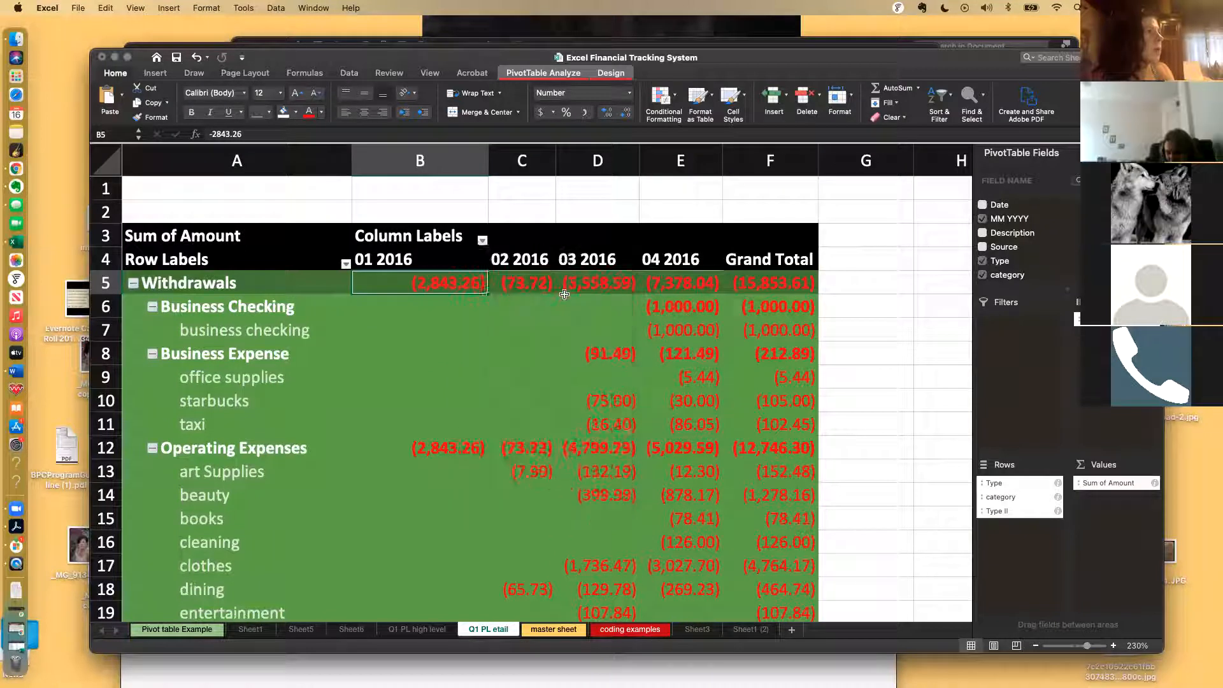
Step: Review the master sheet, the pivot table example and the Q1 PL etail report
left_click(553, 630)
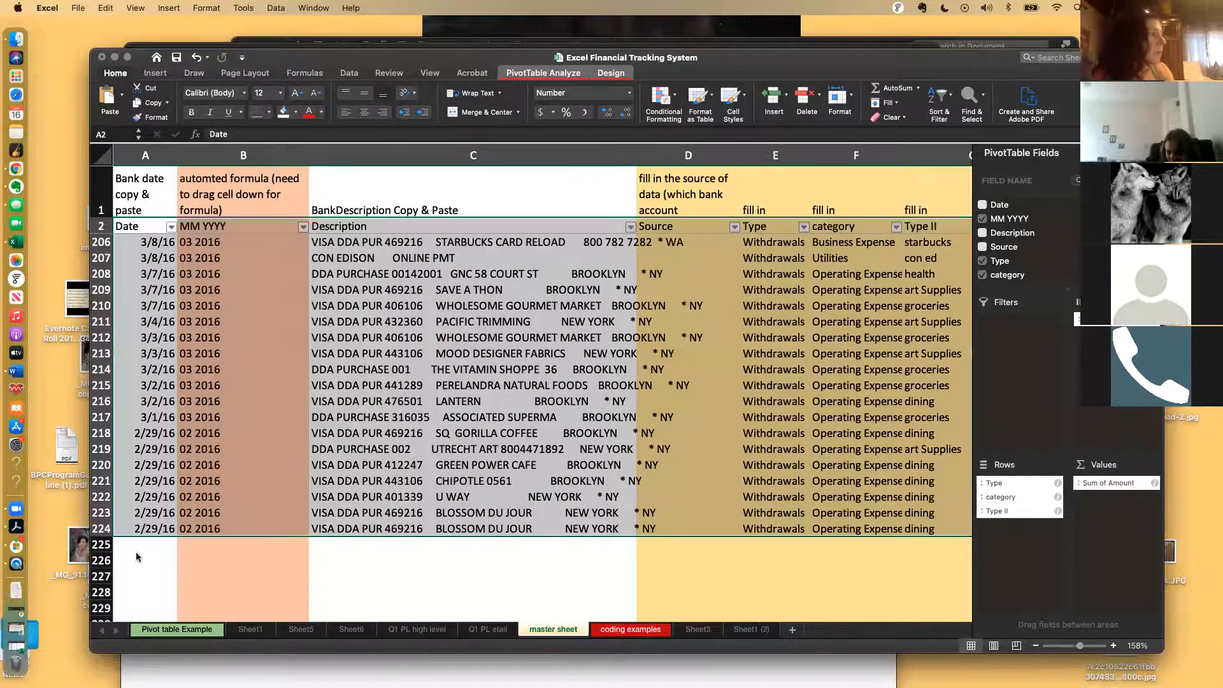
left_click_drag(145, 546, 327, 549)
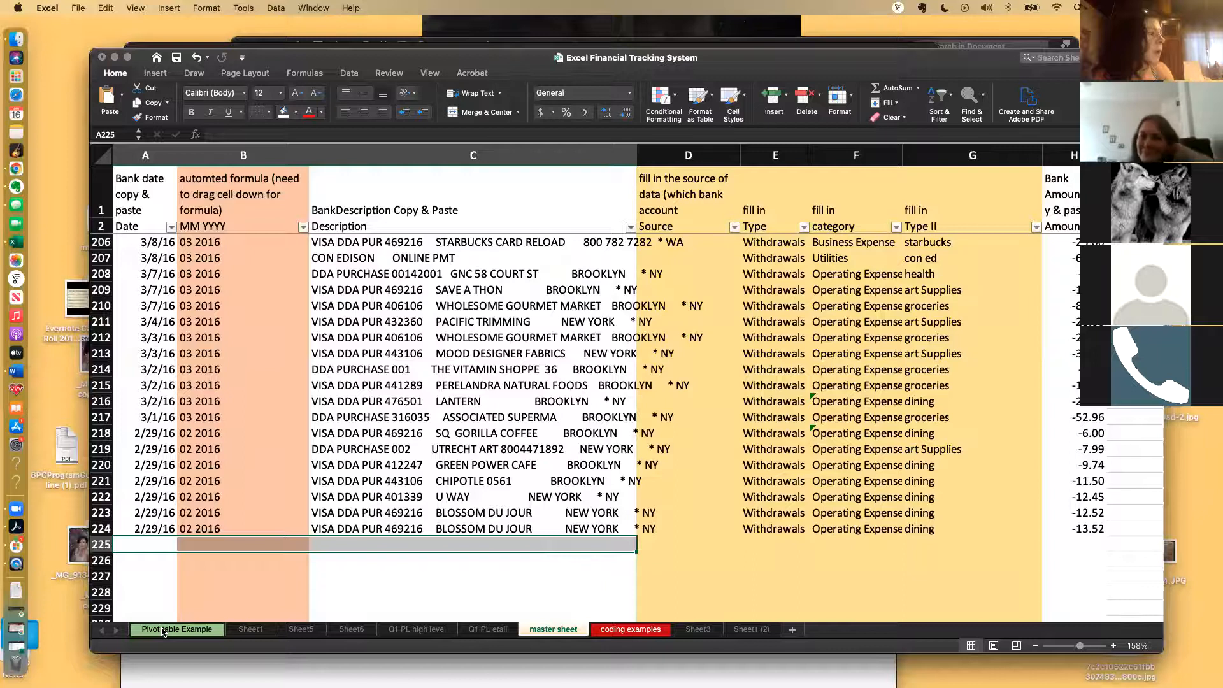
left_click(163, 630)
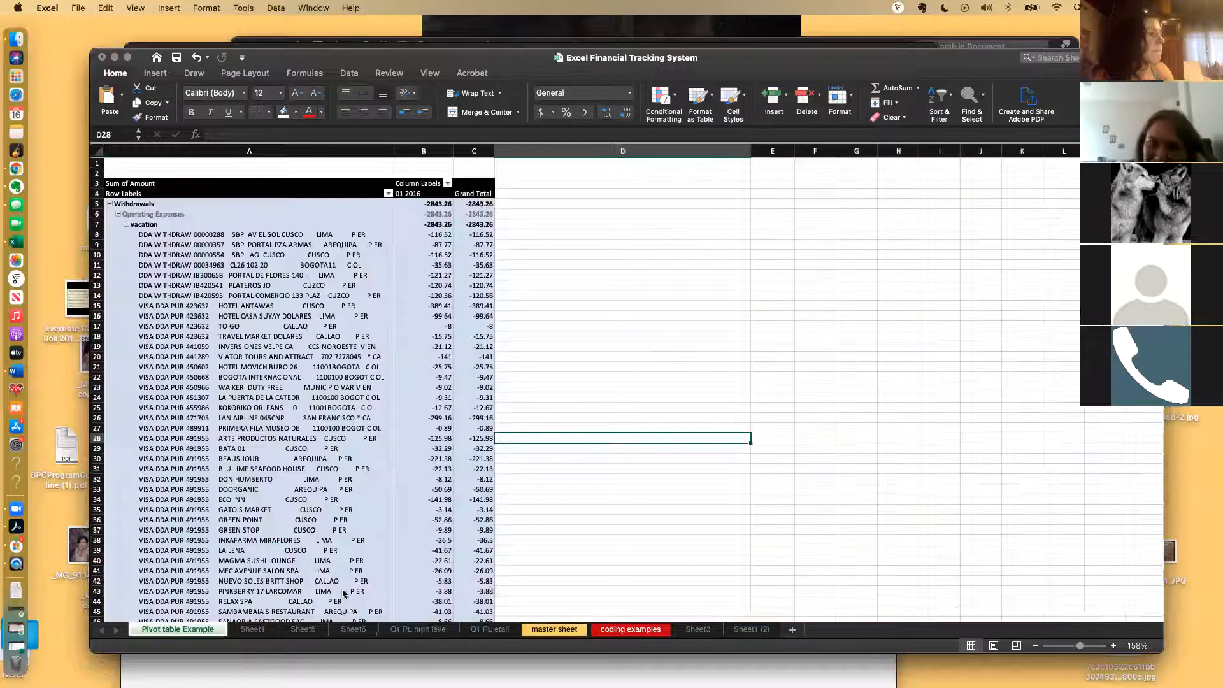
left_click(488, 630)
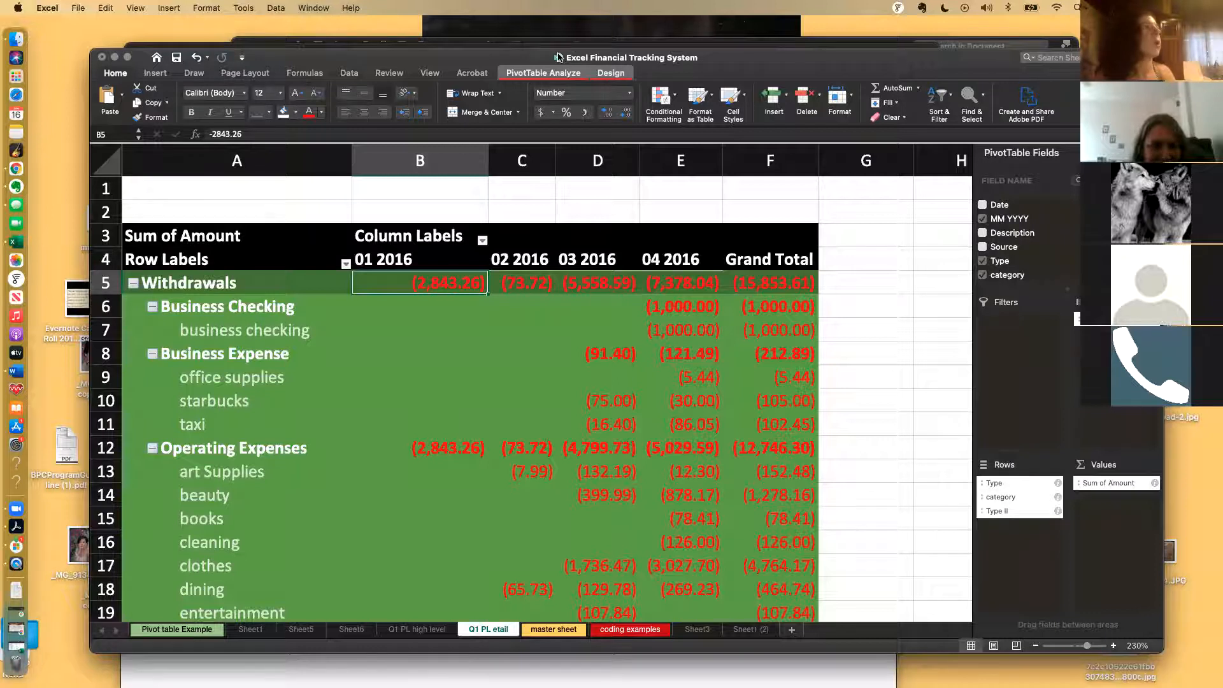
left_click(560, 75)
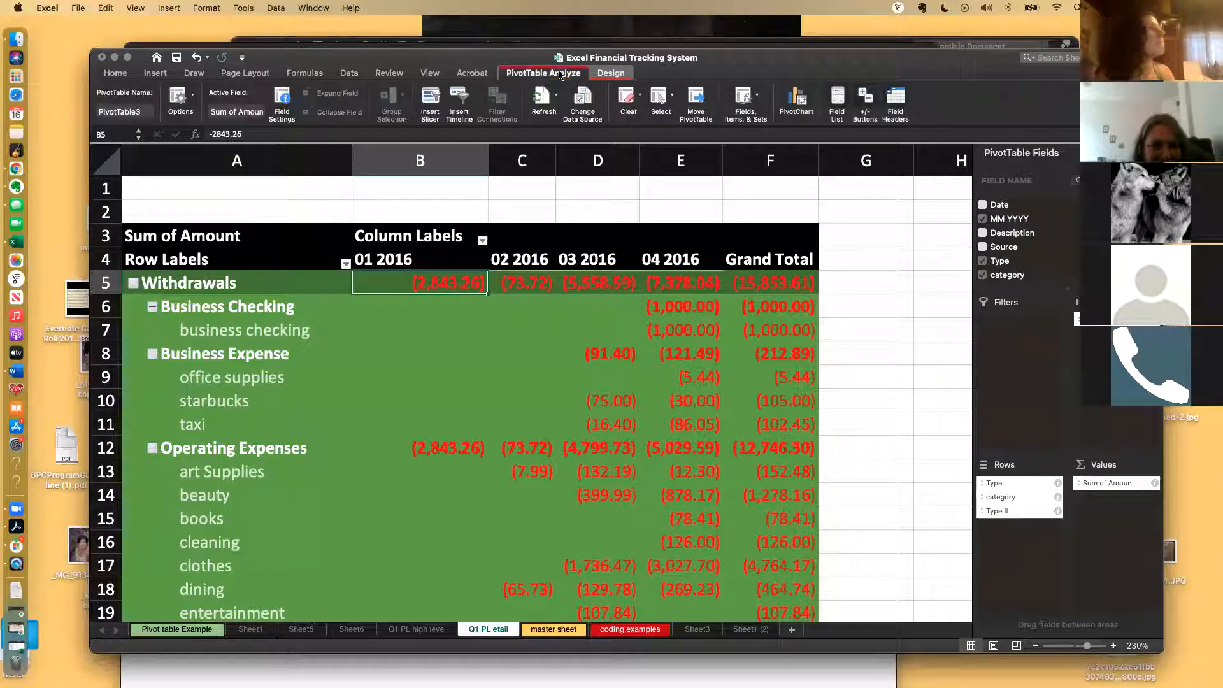
left_click(180, 96)
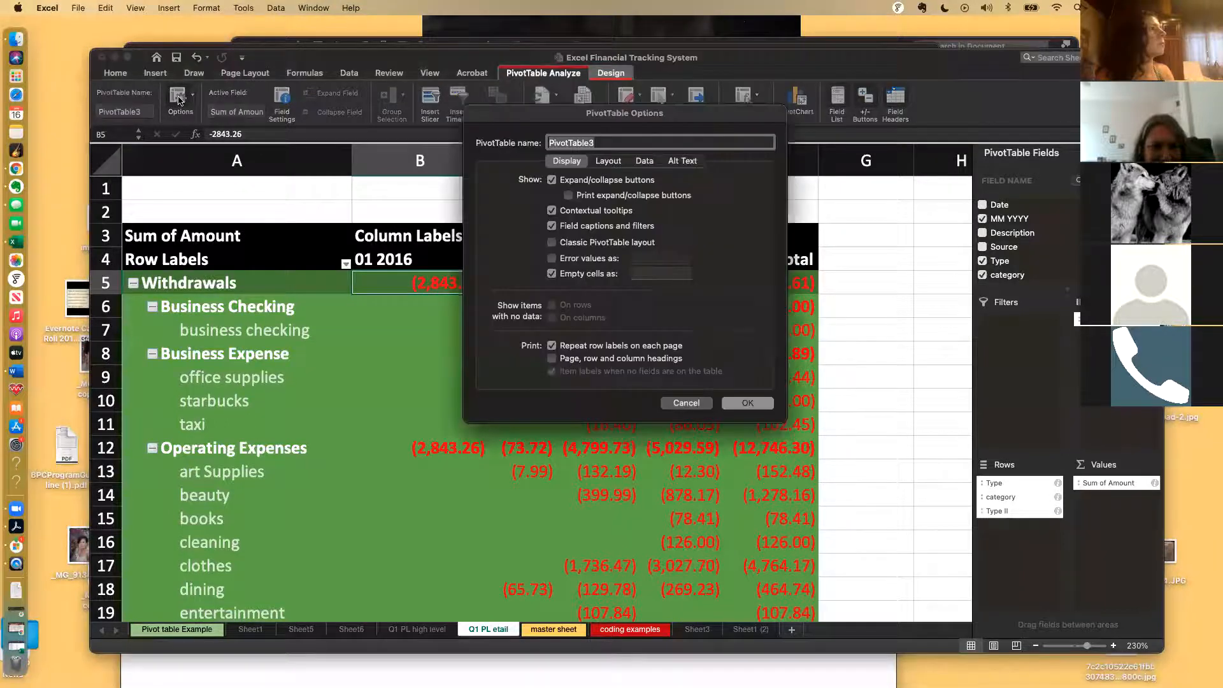
left_click(694, 403)
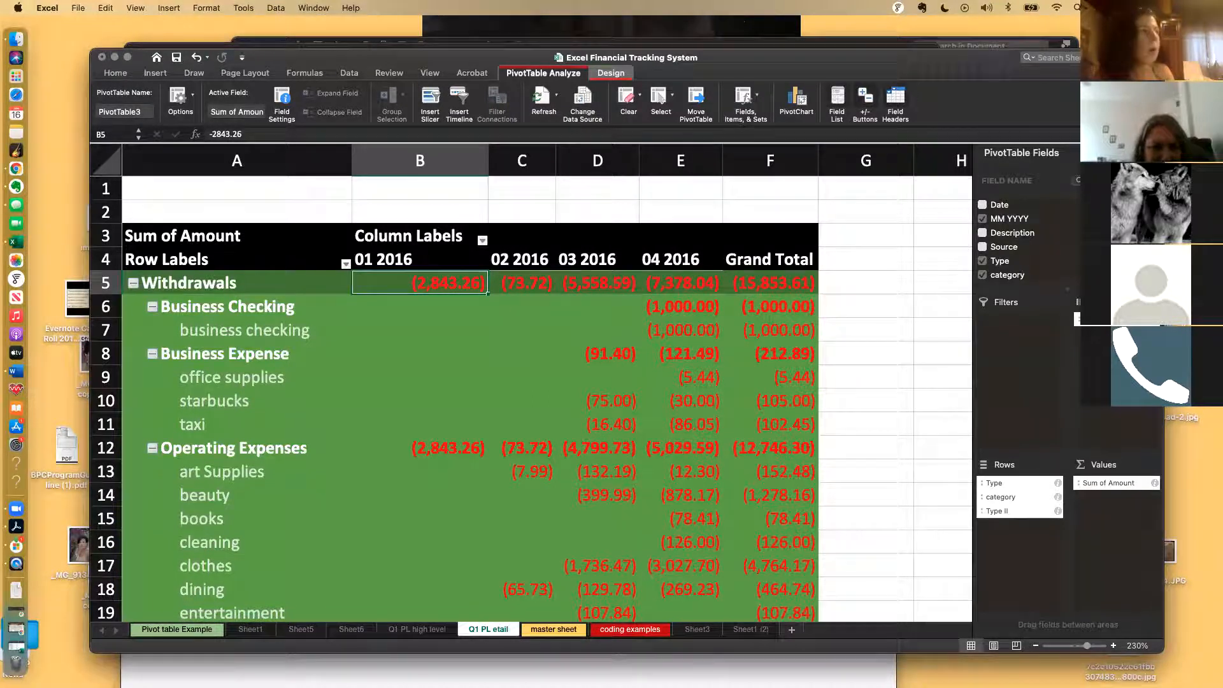
Step: Select the master sheet's data from the Date header in A2 through the Amount column, down to row 1048576
left_click(554, 629)
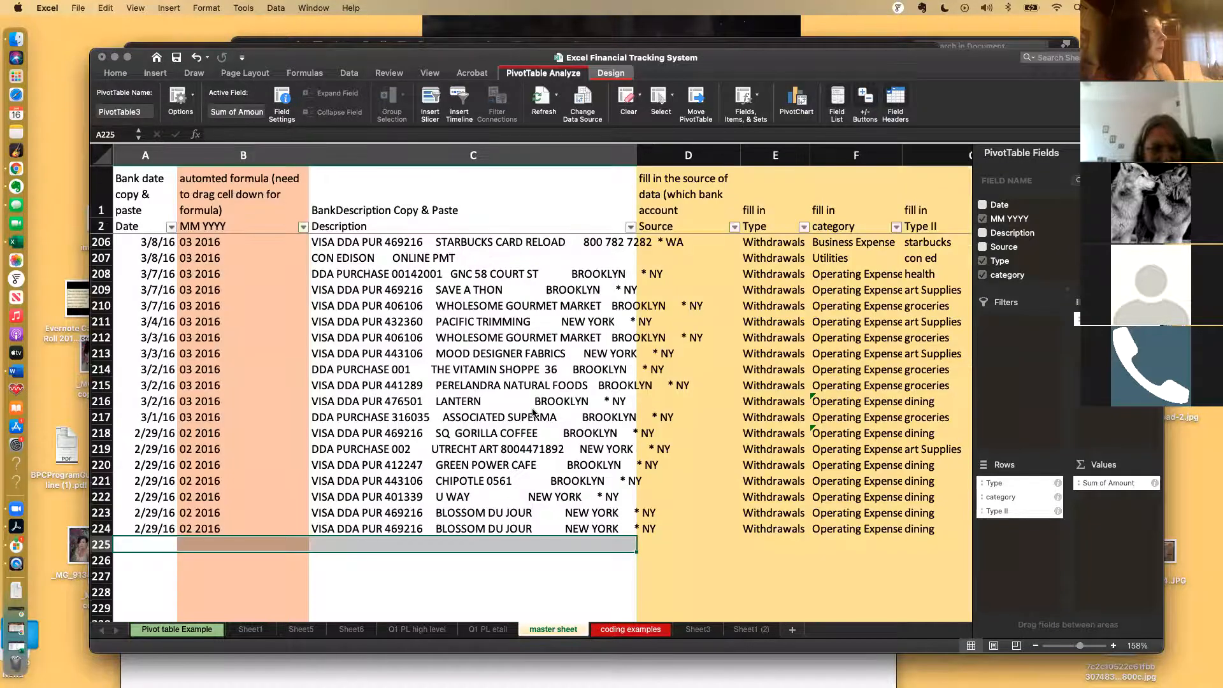
left_click(135, 226)
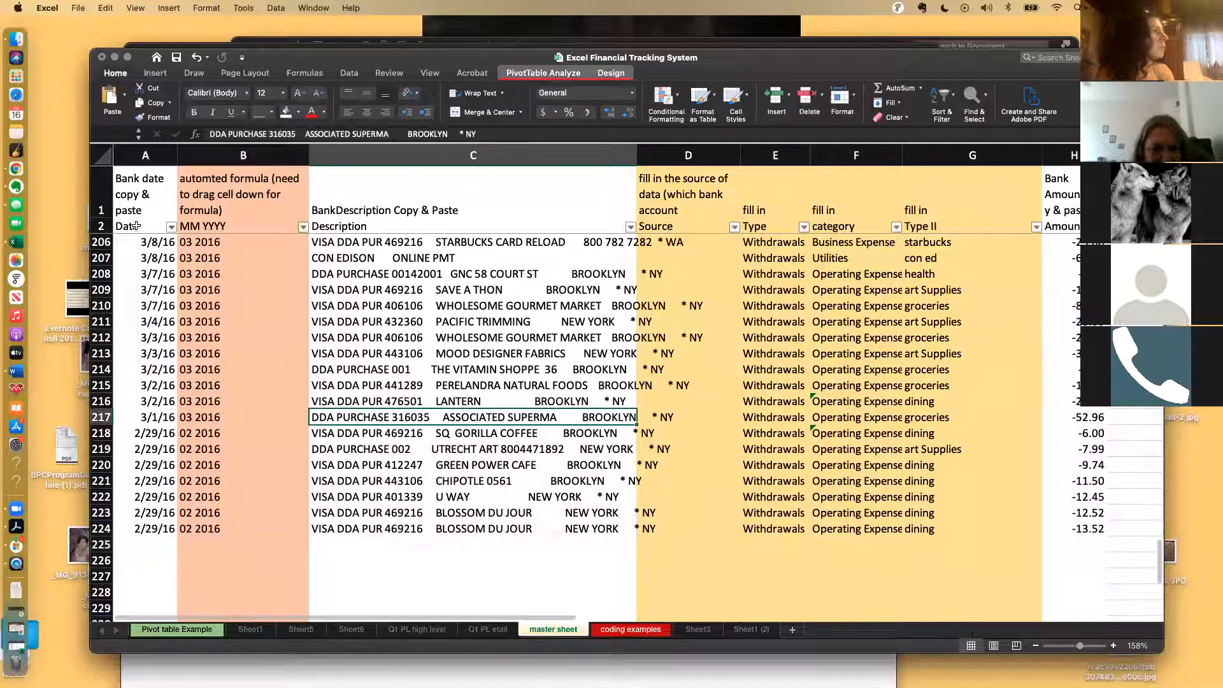
key("shift+Right")
key("shift+Right")
key("shift+Right")
key("shift+Right")
key("shift+Right")
key("shift+Right")
key("shift+Right")
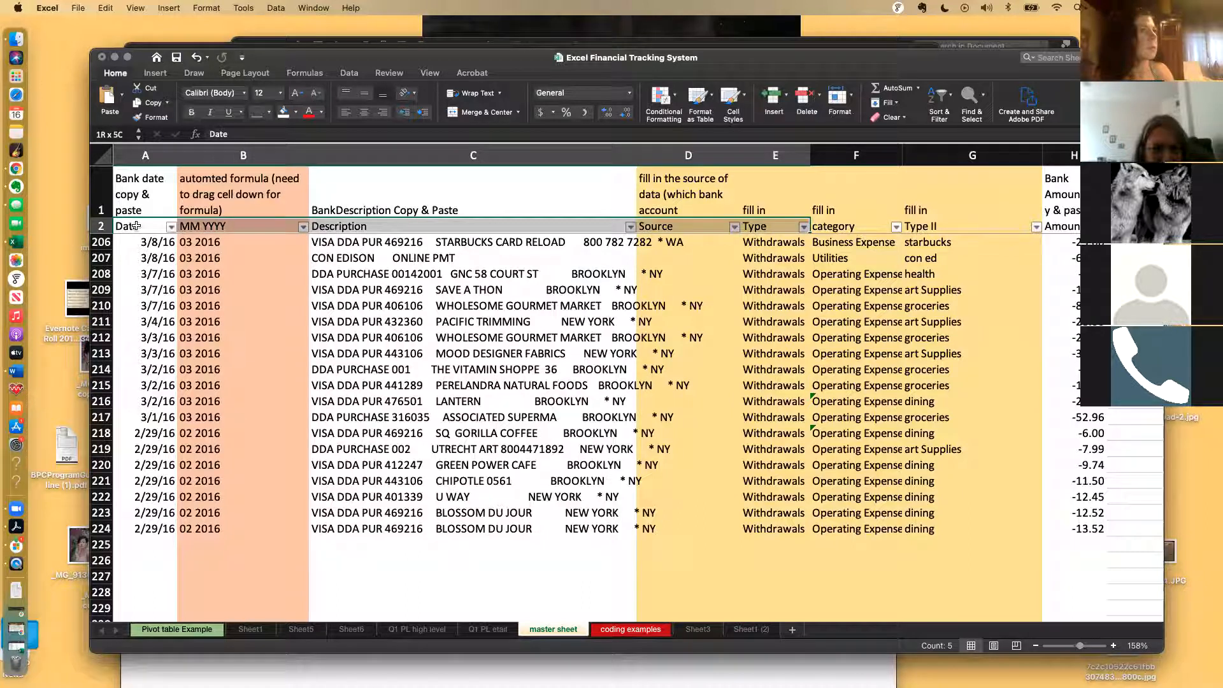
key("ctrl+shift+Down")
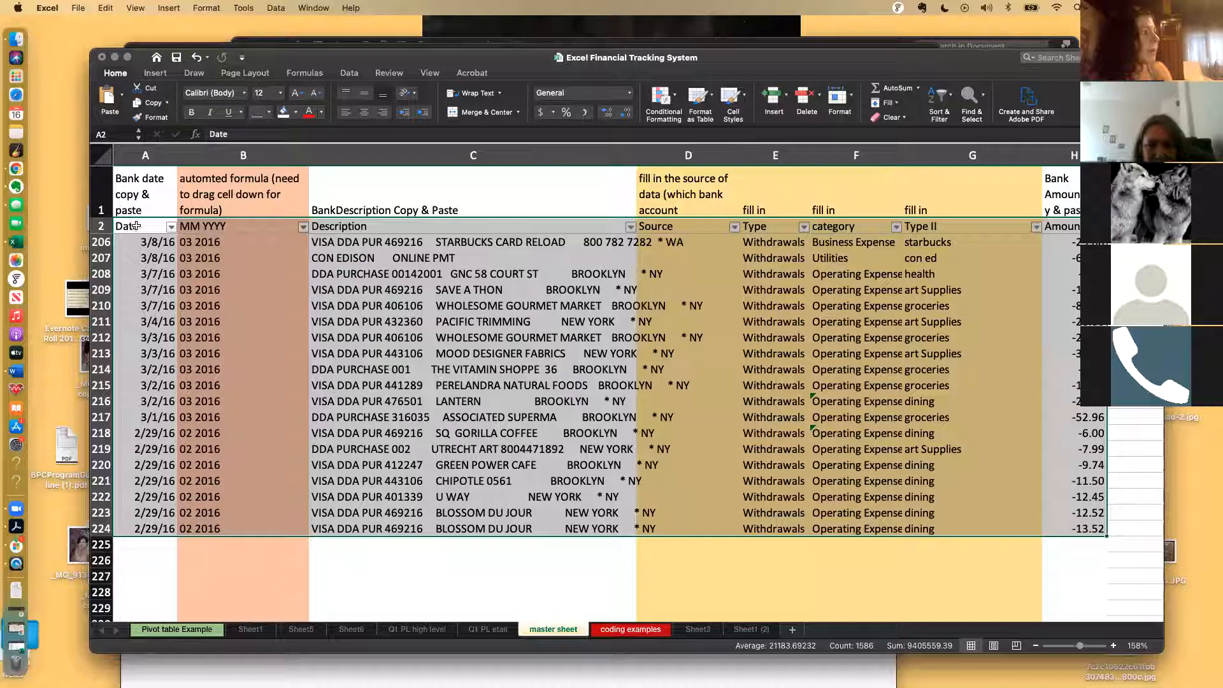
key("shift+super+Down")
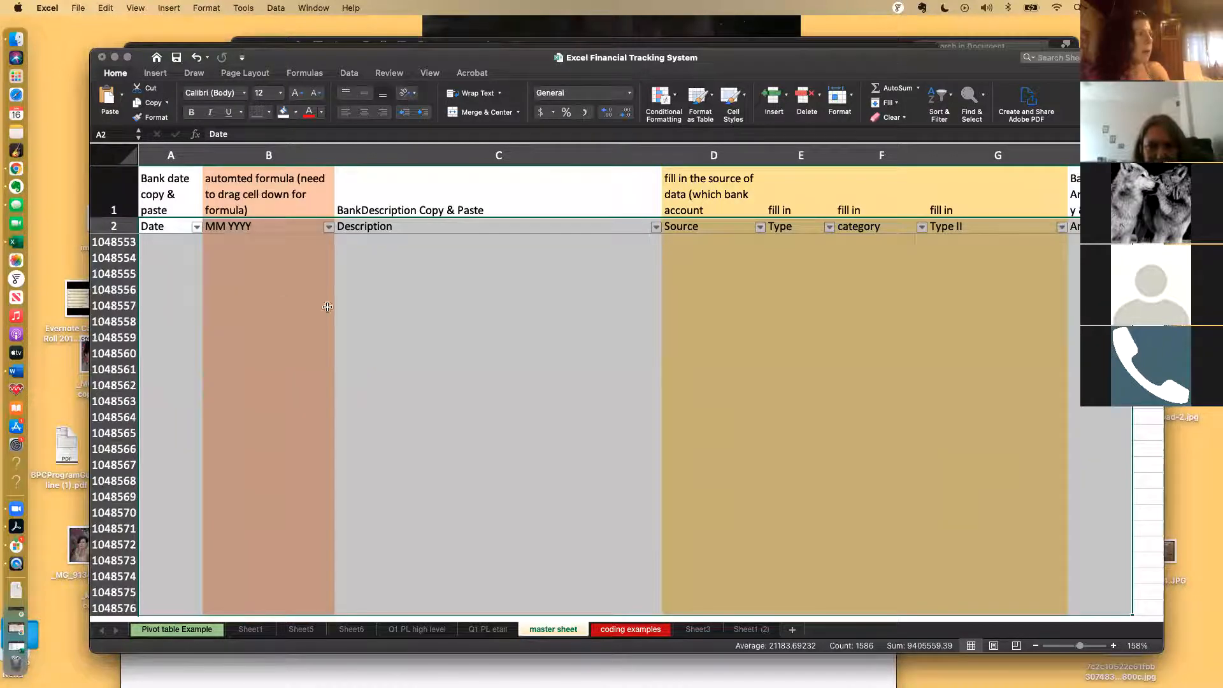
scroll(413, 395, "down", 3)
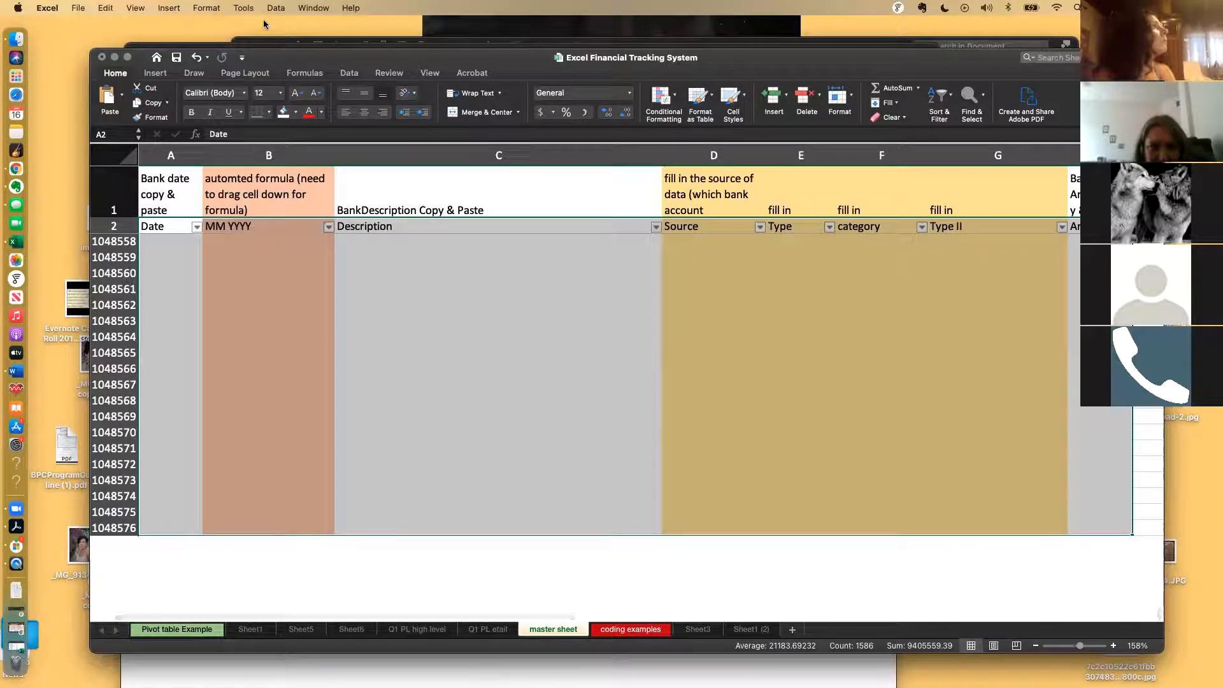
left_click(166, 8)
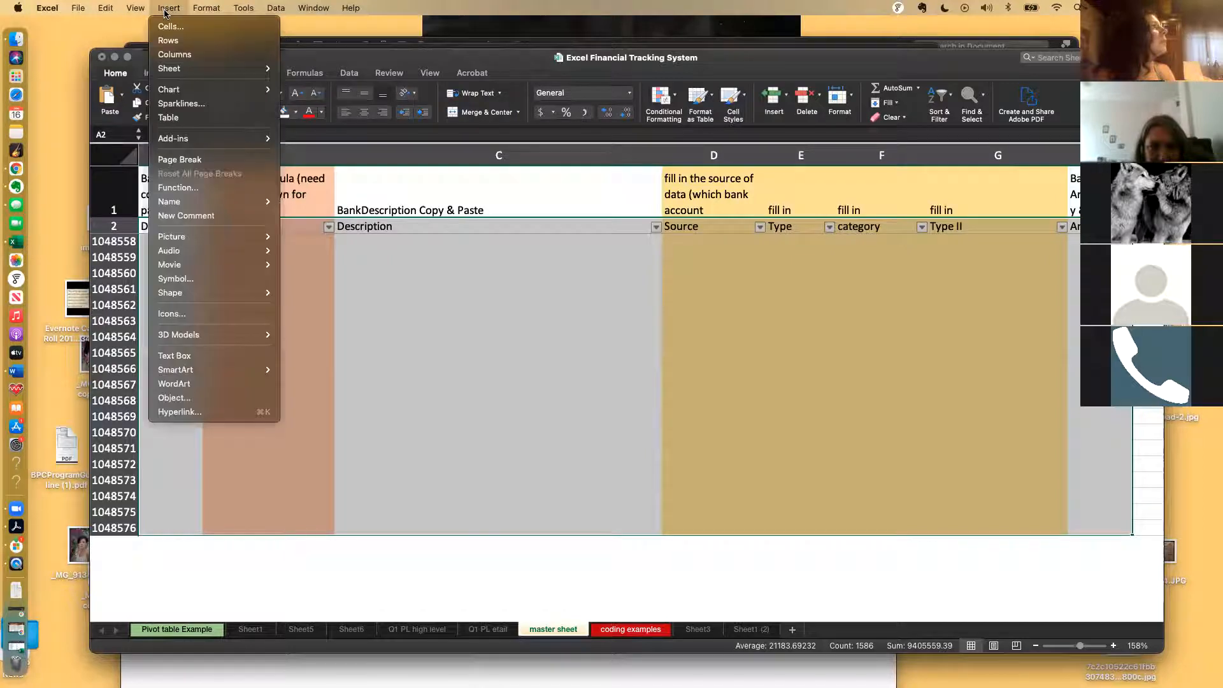
mouse_move(214, 142)
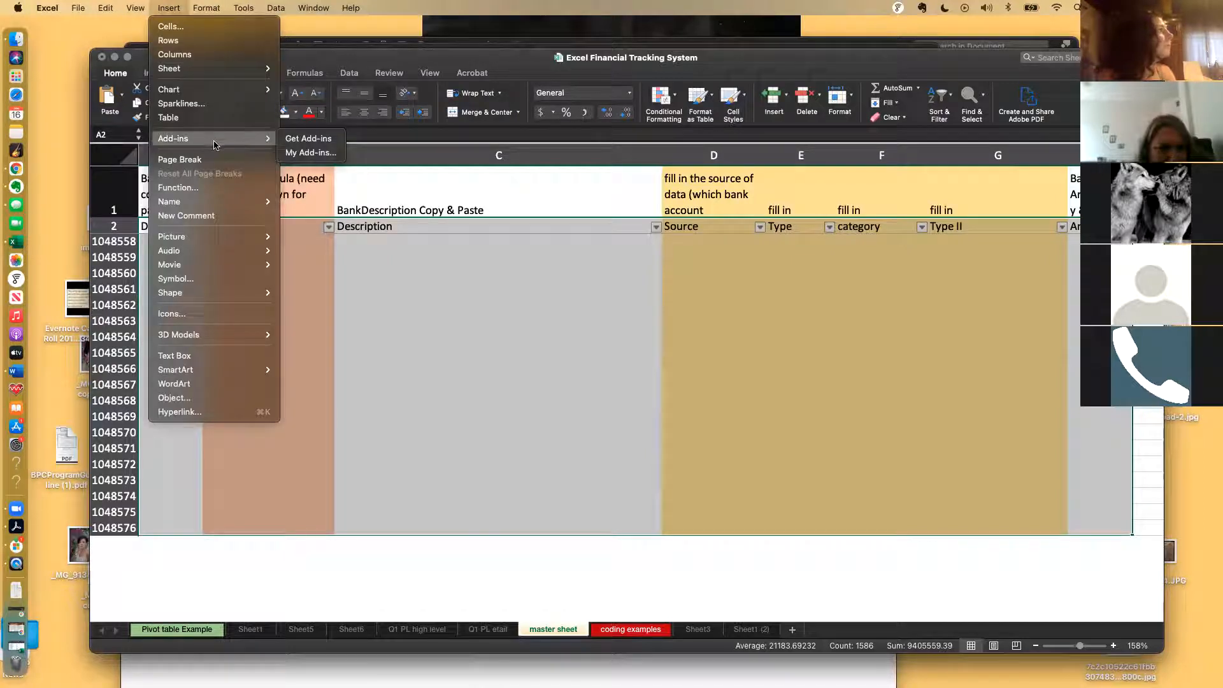
left_click(352, 58)
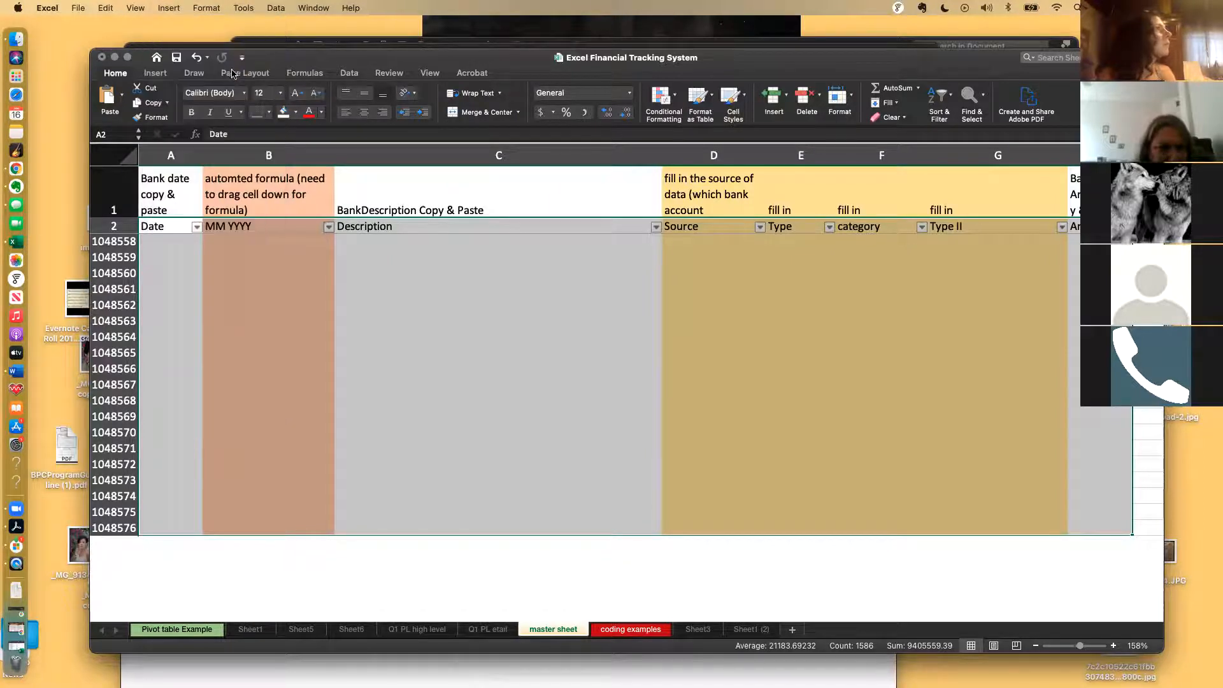
Step: Create a PivotTable from the selected master sheet range on a new worksheet
left_click(156, 73)
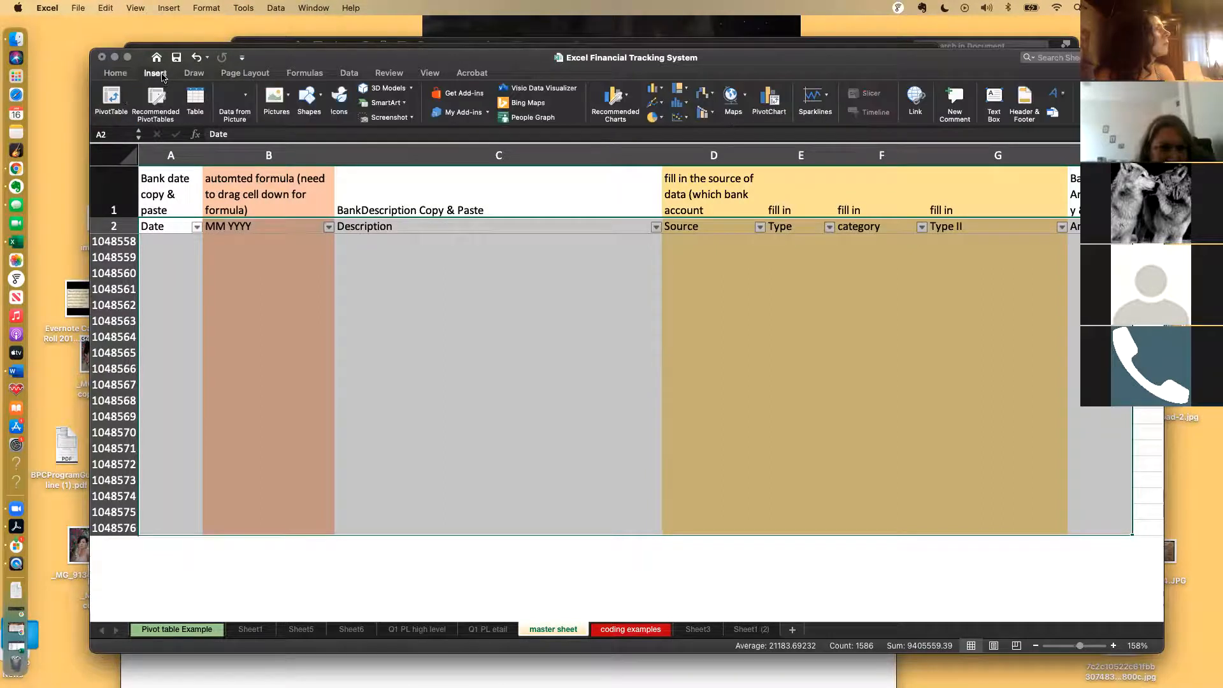
left_click(109, 99)
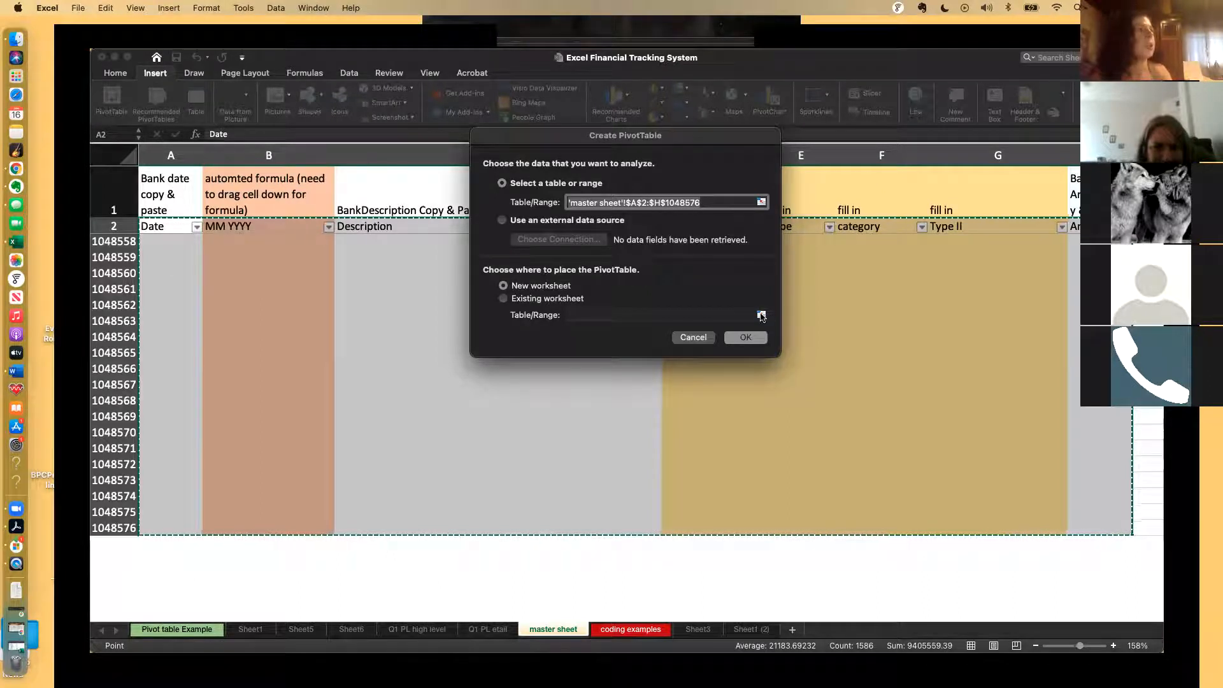
left_click(747, 337)
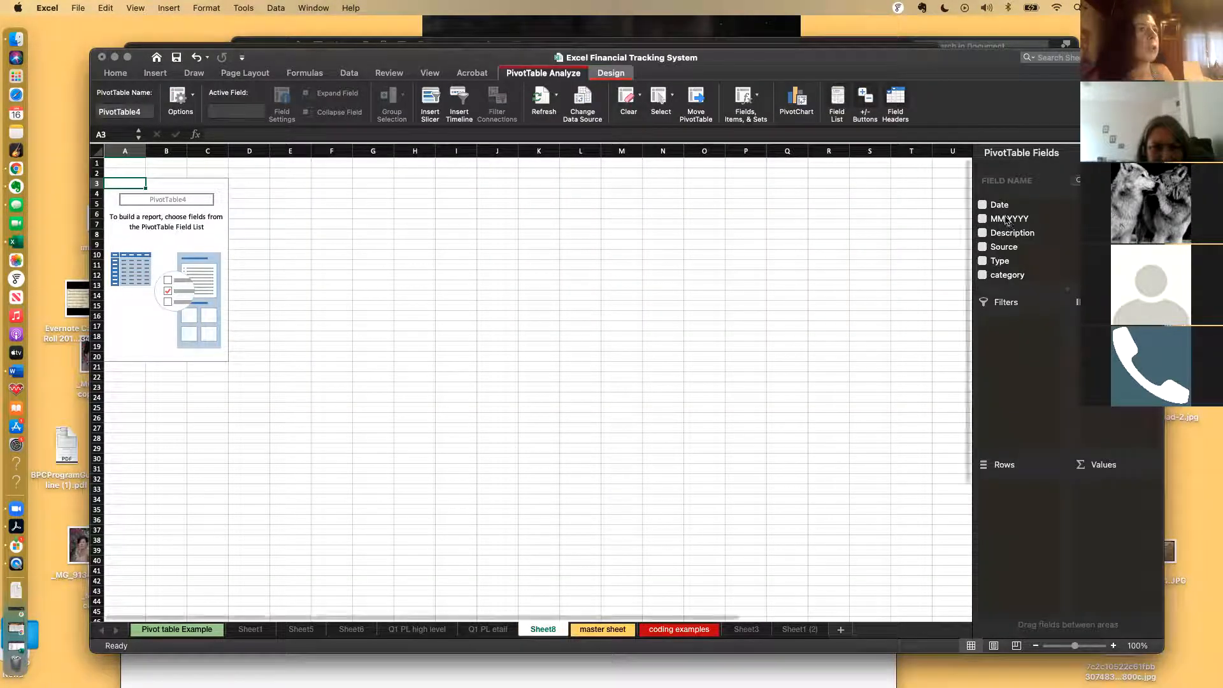
Step: Add the MM YYYY field as the pivot table's columns and filter out its (blank) item
left_click(983, 218)
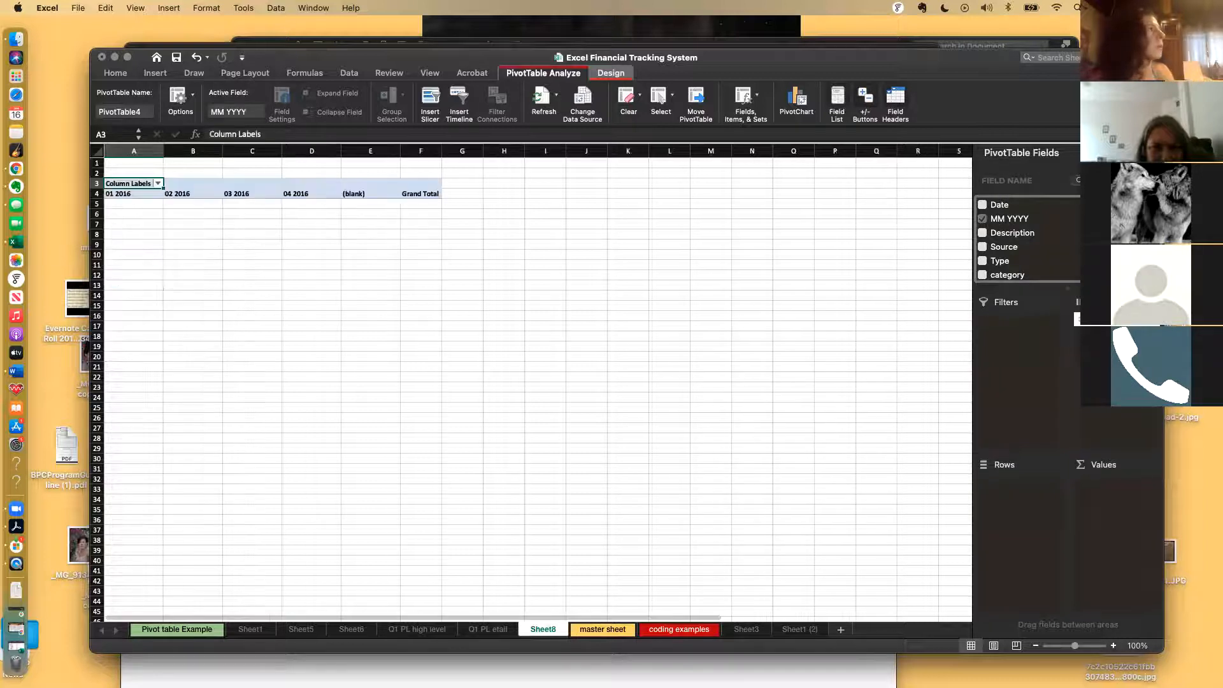
left_click(367, 195)
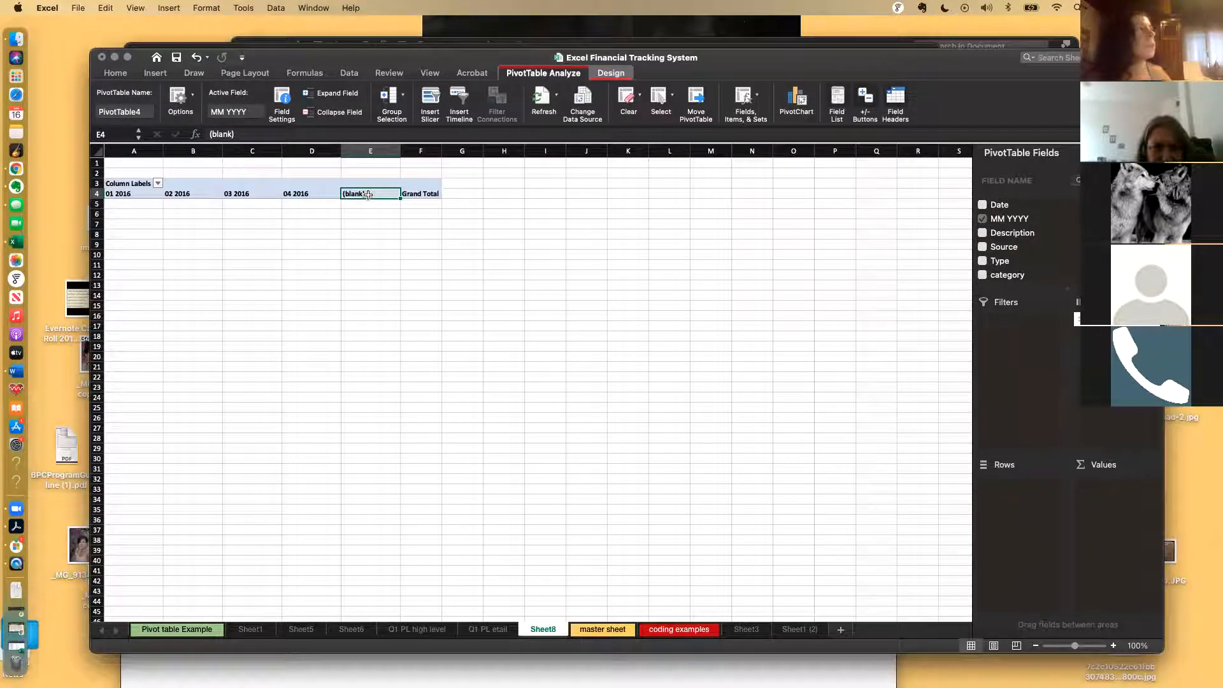
left_click(157, 184)
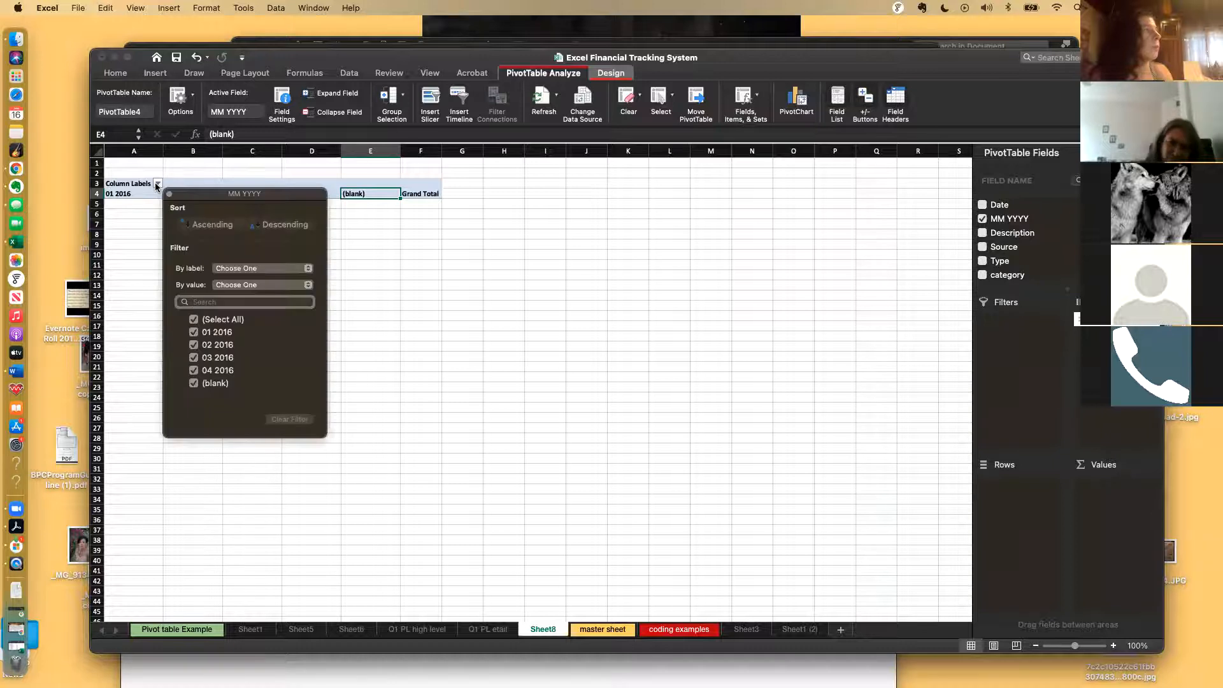
left_click(198, 385)
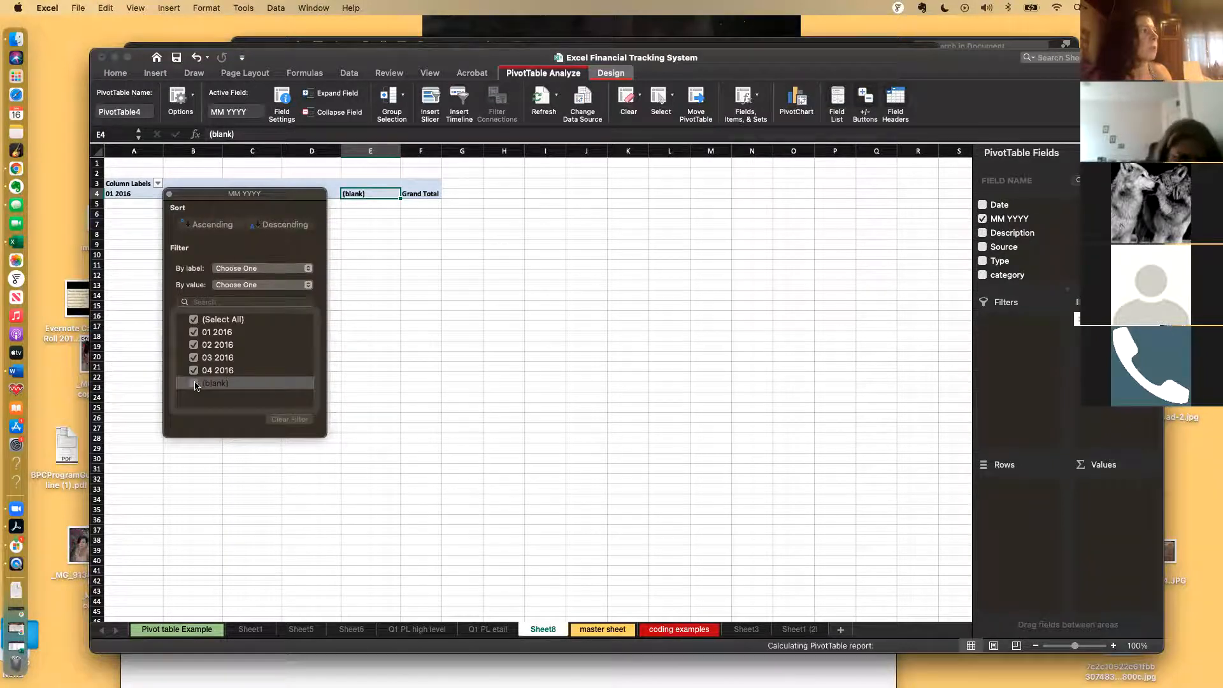
left_click(398, 333)
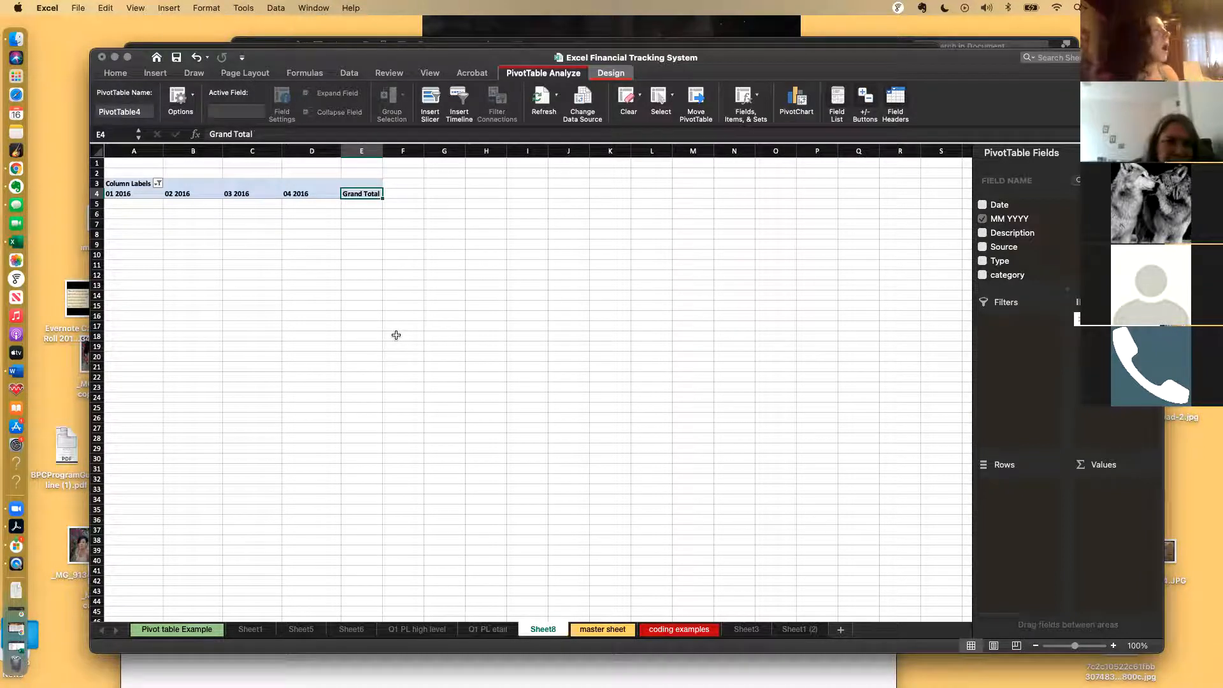
left_click(157, 184)
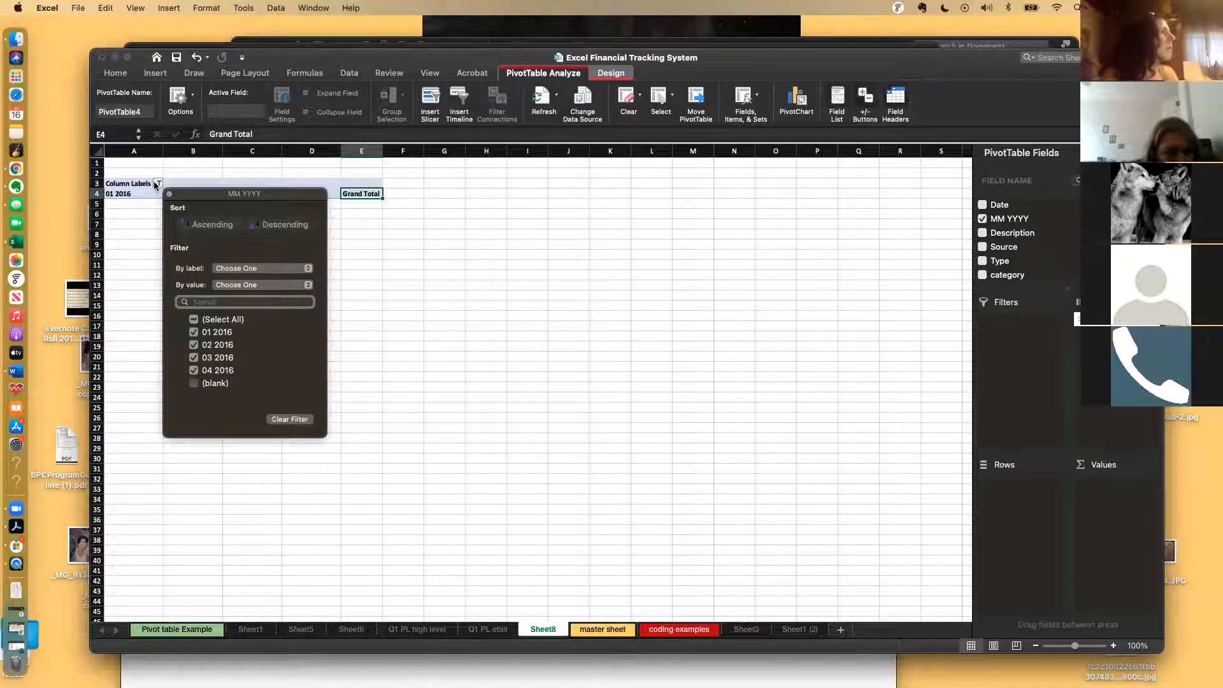
left_click(598, 310)
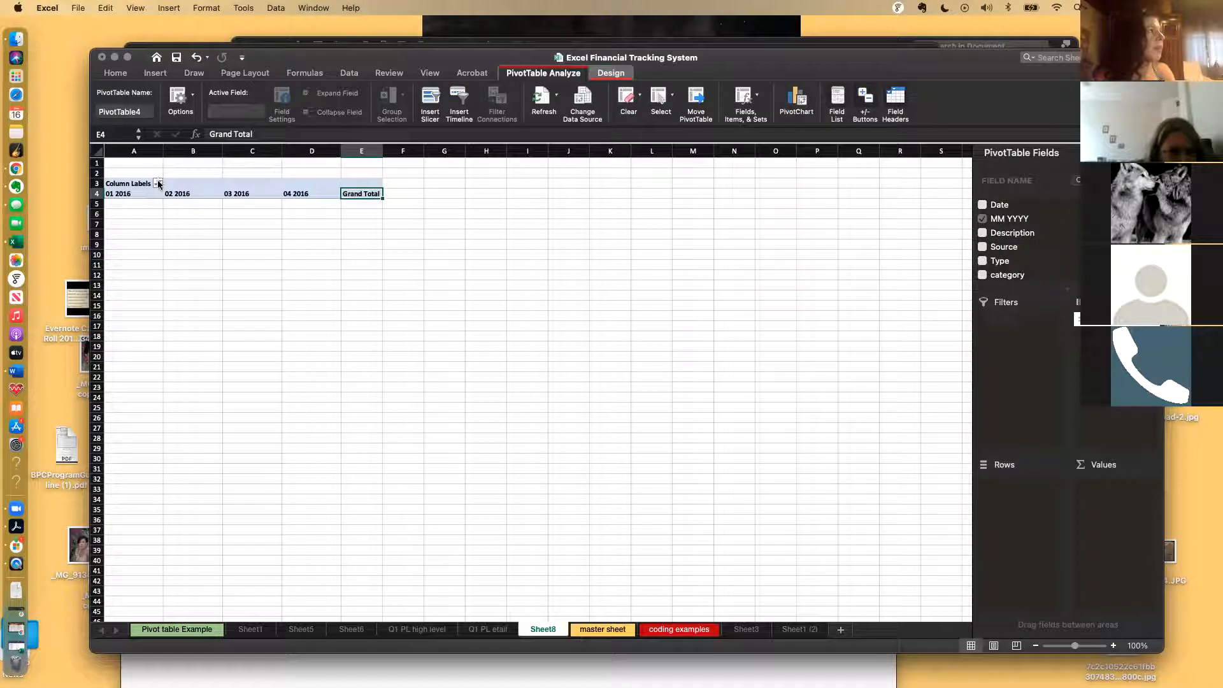
left_click(223, 285)
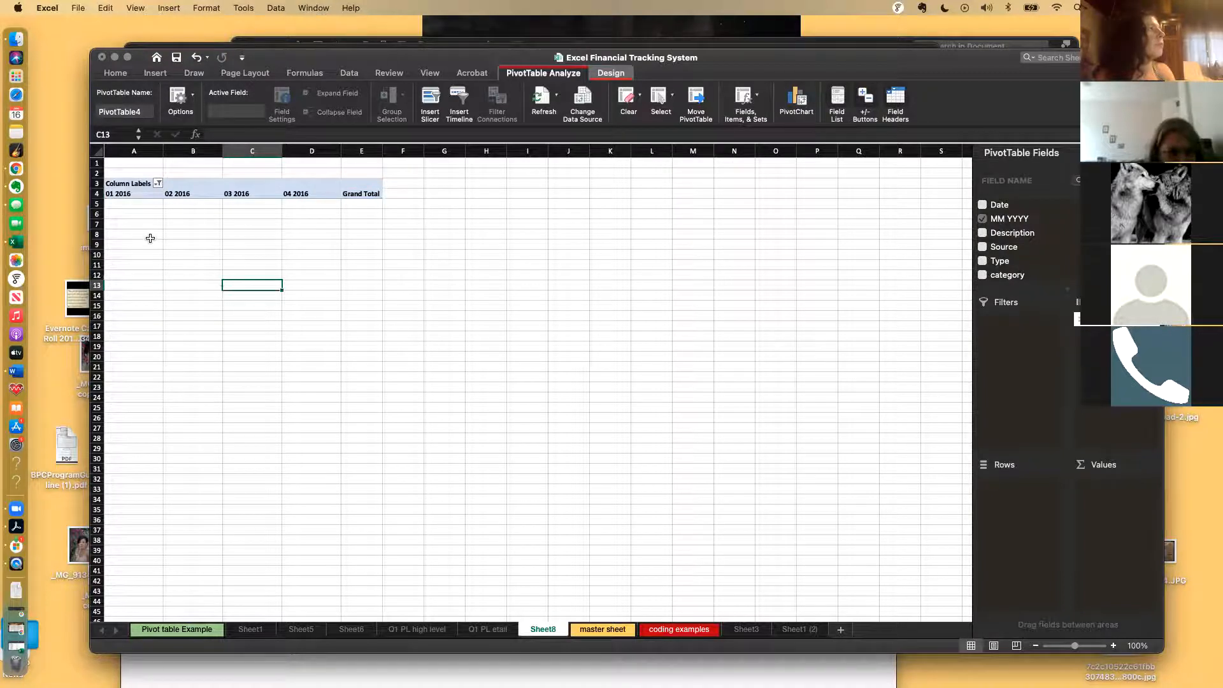
left_click(136, 222)
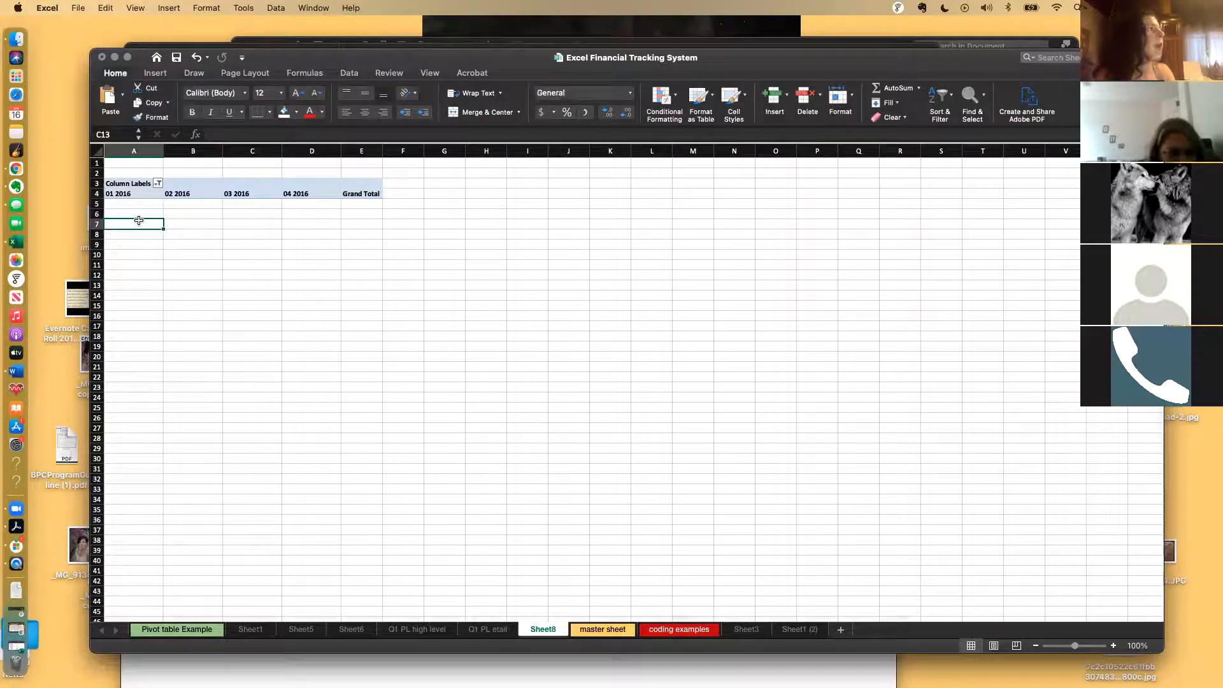
left_click(349, 73)
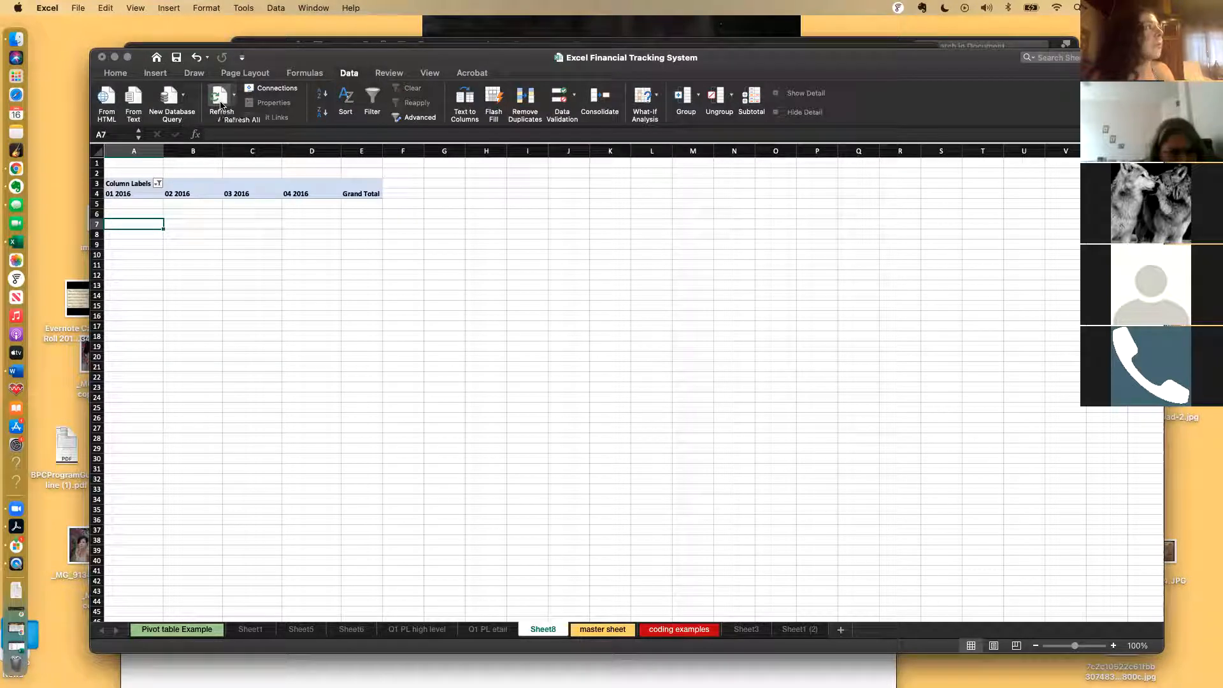
Step: Add category to the pivot table's rows and the sum of Amount to its values
left_click(176, 194)
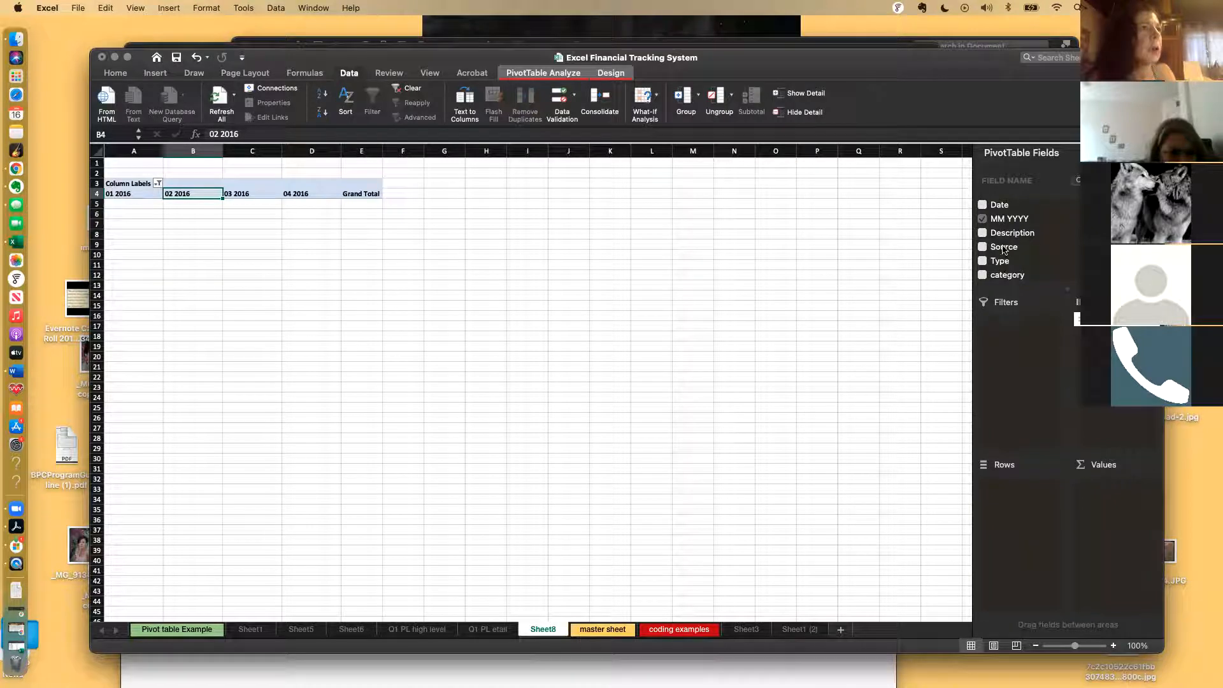
left_click_drag(1005, 275, 1018, 501)
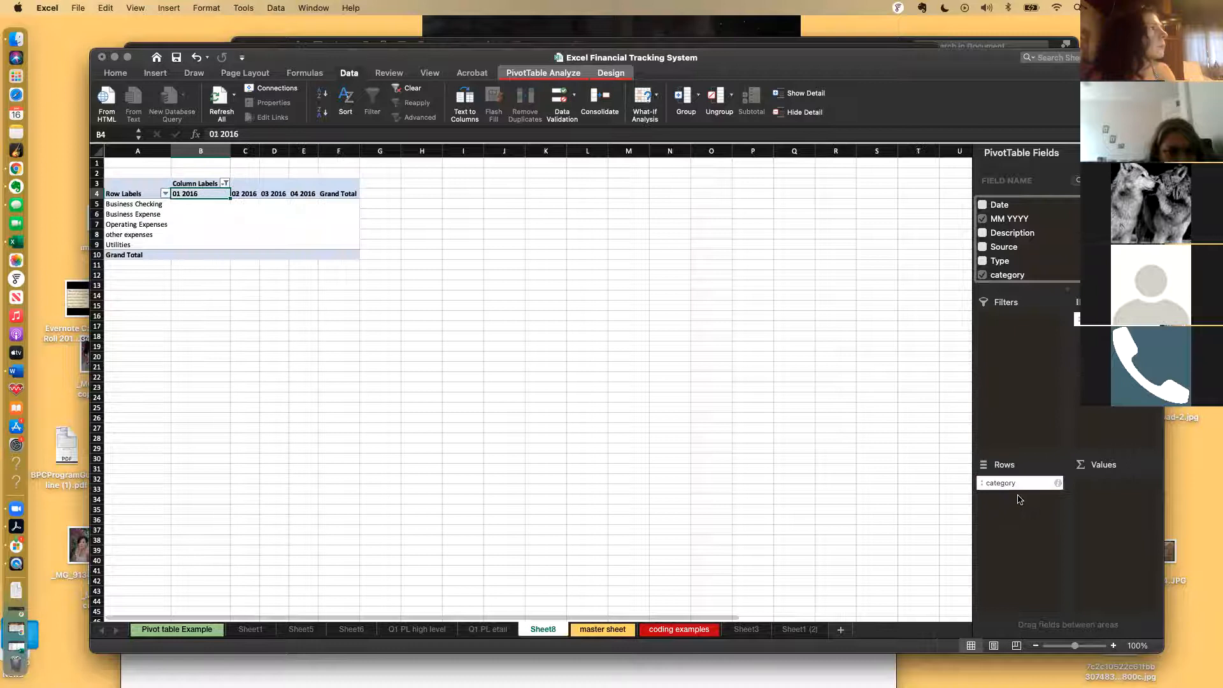
scroll(1045, 255, "down", 2)
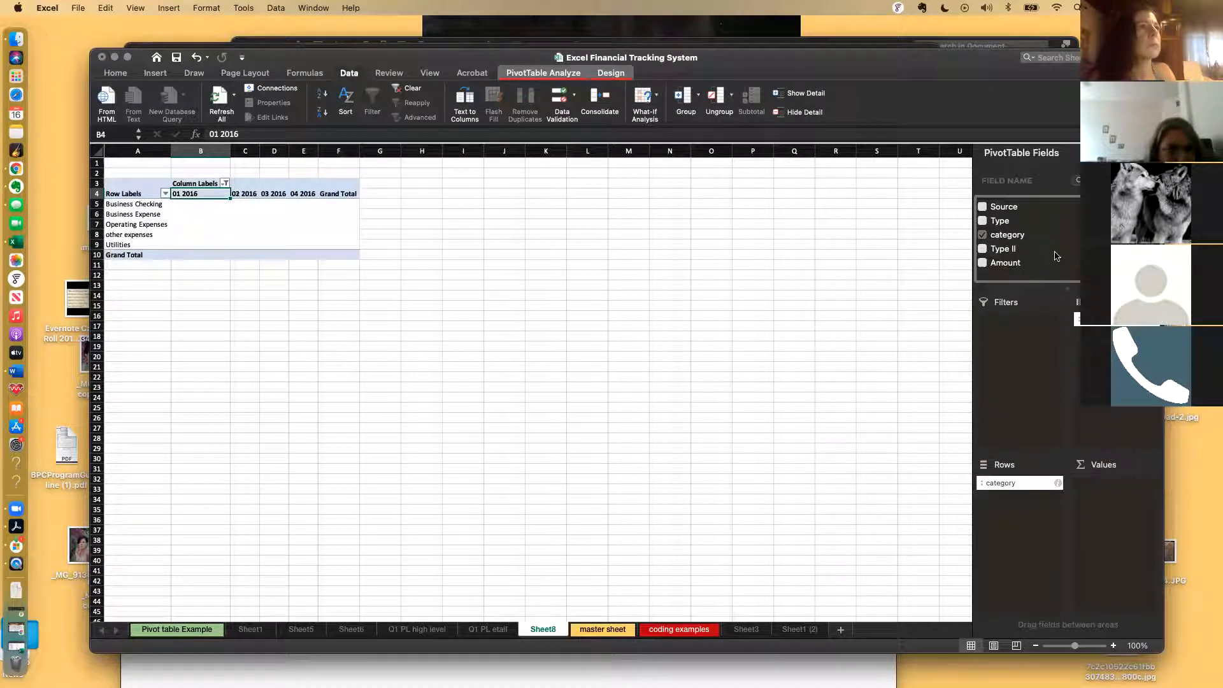
left_click_drag(1006, 277, 1122, 522)
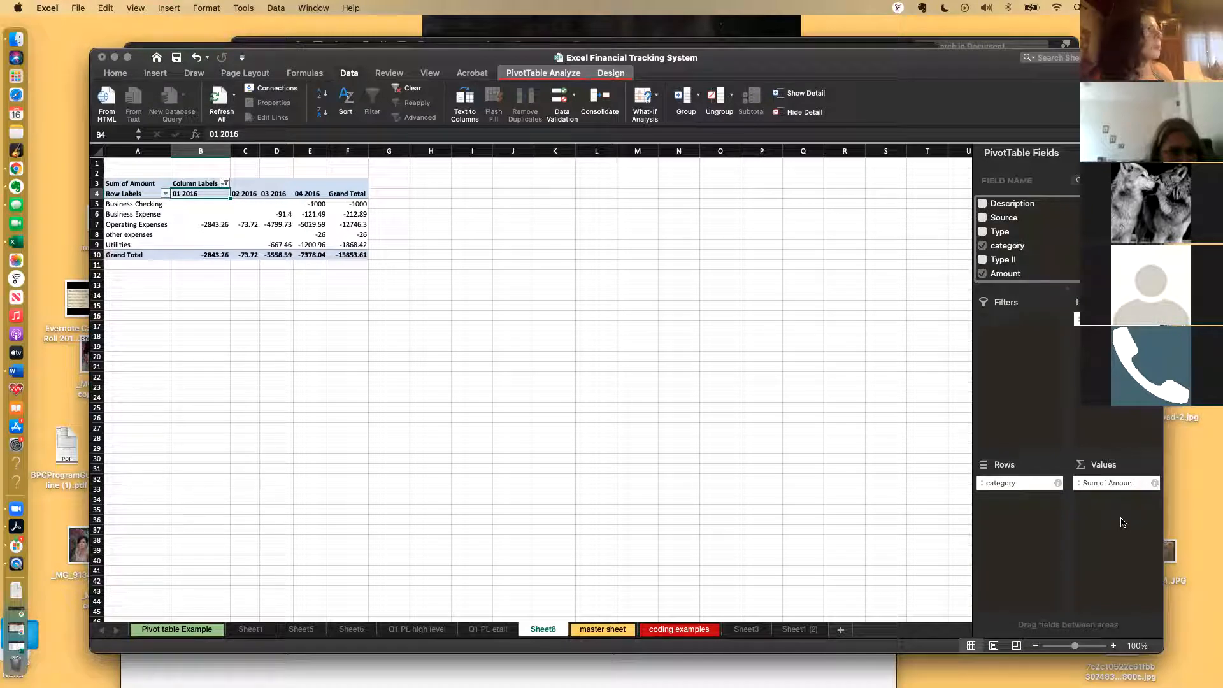
scroll(566, 558, "up", 5)
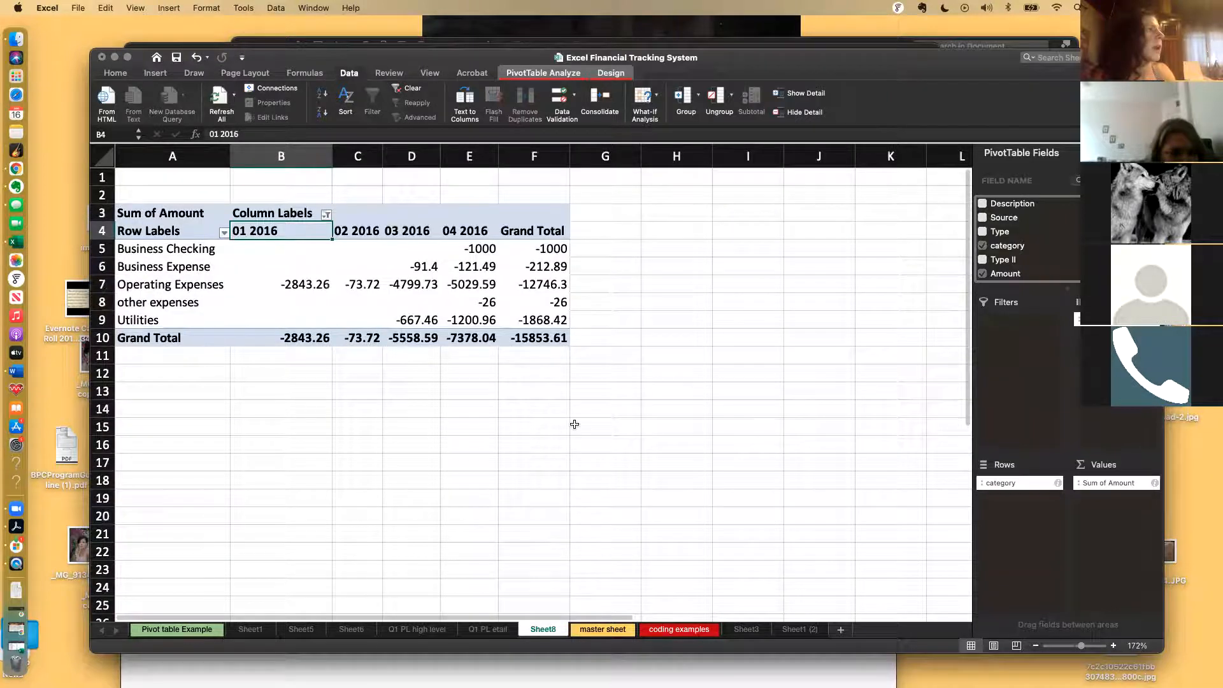
scroll(574, 428, "up", 3)
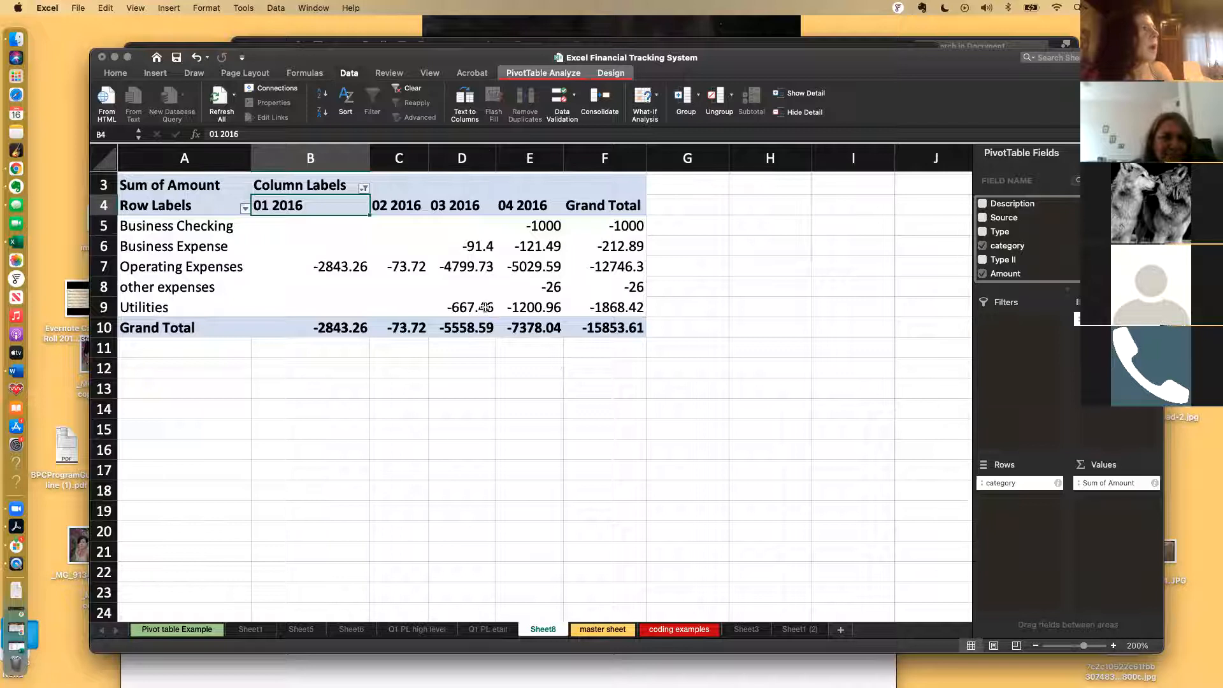
Step: Refresh all data connections and pivot tables in the Excel Financial Tracking System workbook
scroll(486, 307, "up", 1)
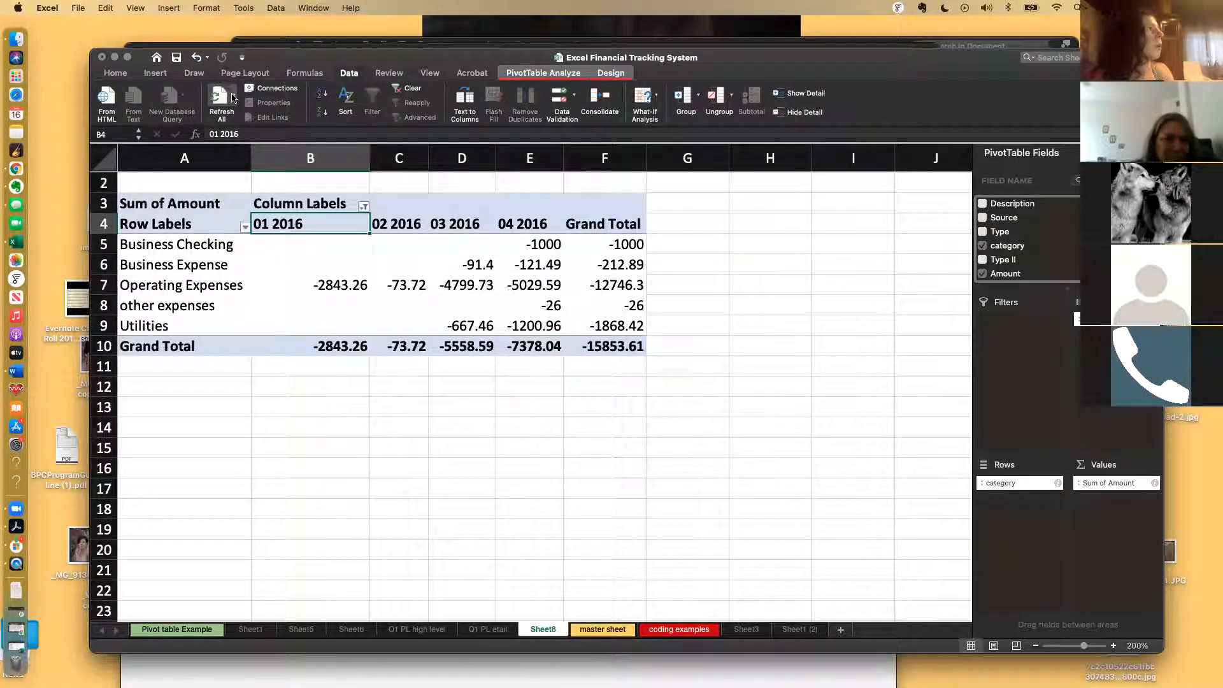
left_click(233, 95)
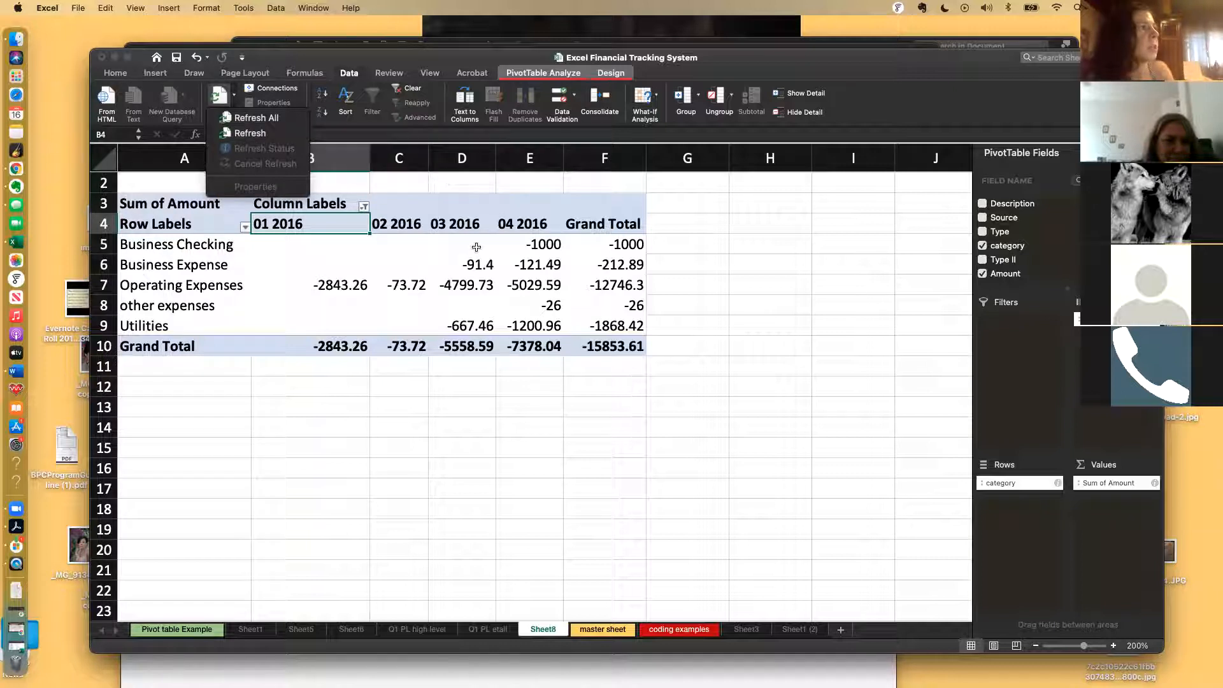
left_click(257, 116)
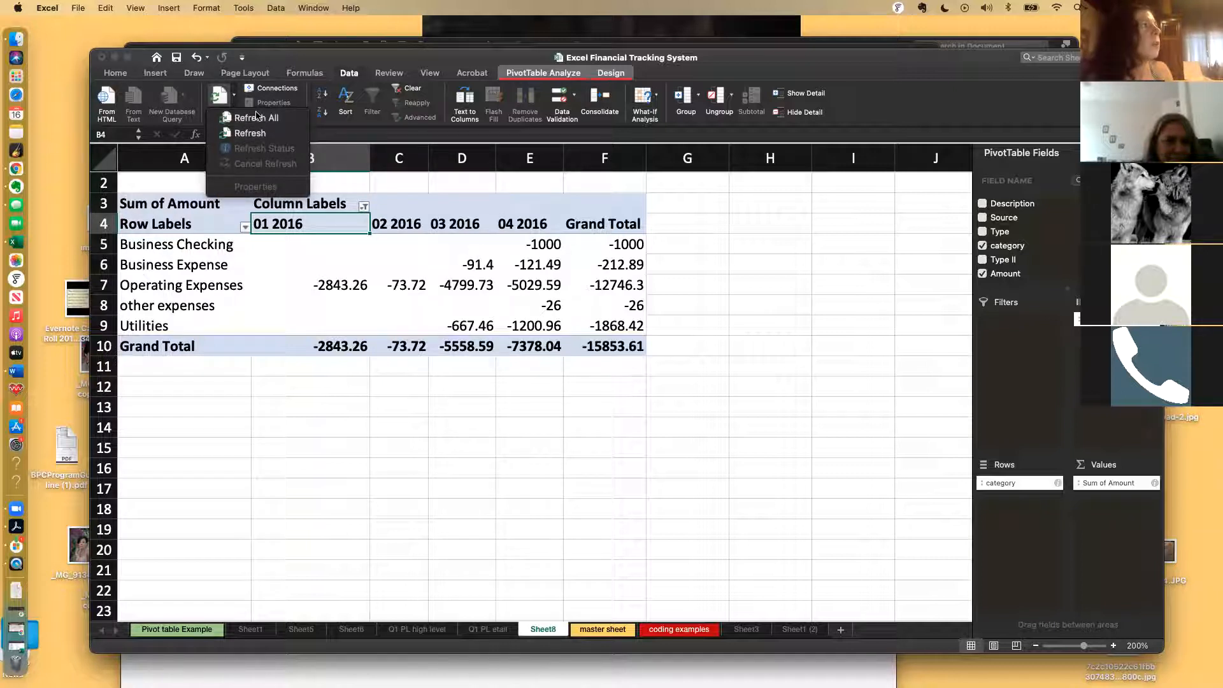
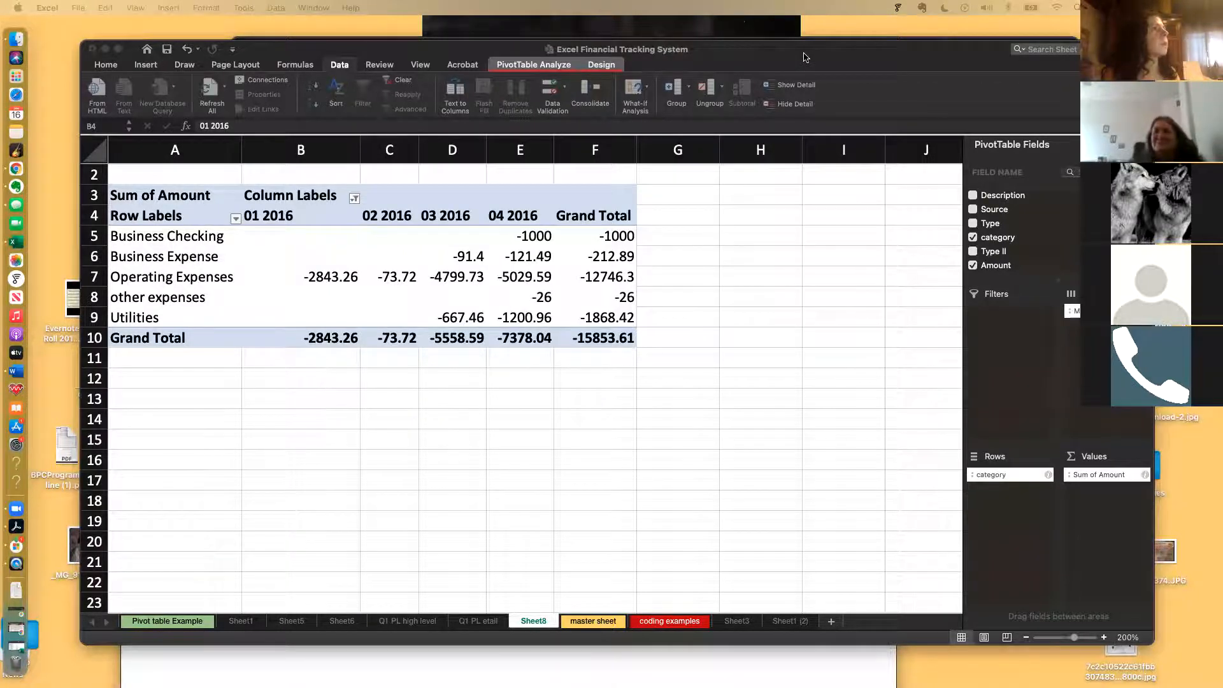
Step: Bring the QBSE_Transactions workbook to the front of the other windows and enlarge its sheet to 160%
left_click_drag(805, 54, 777, 142)
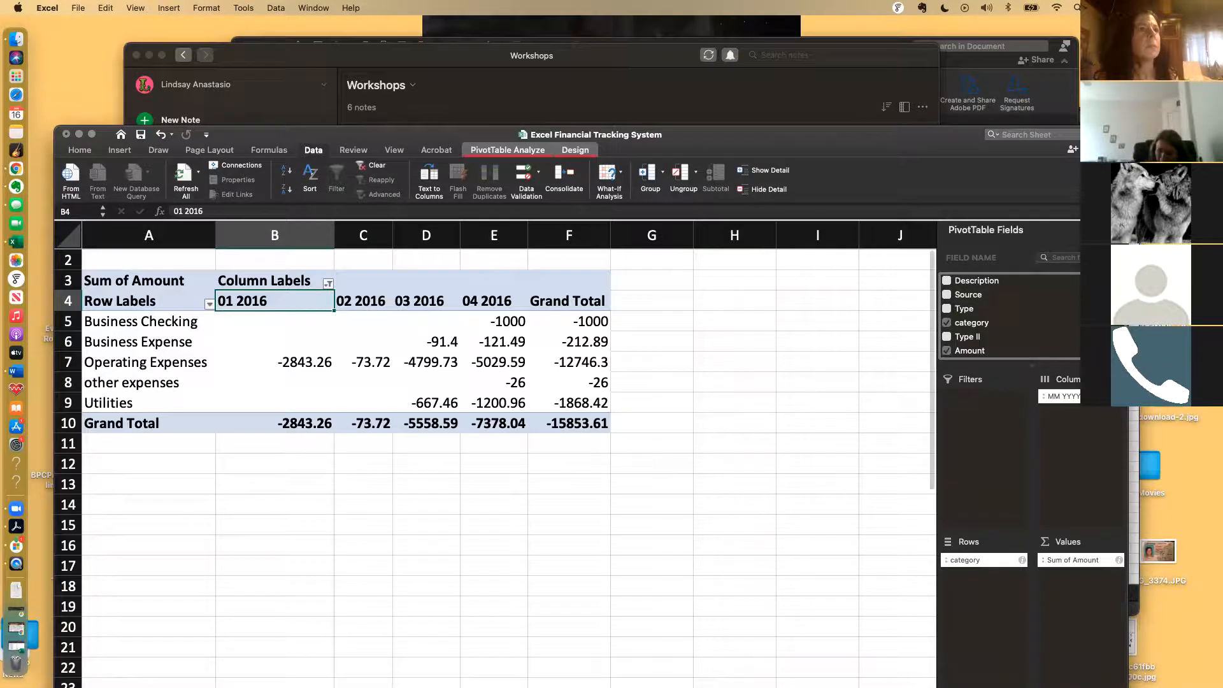
left_click(1134, 248)
left_click(596, 117)
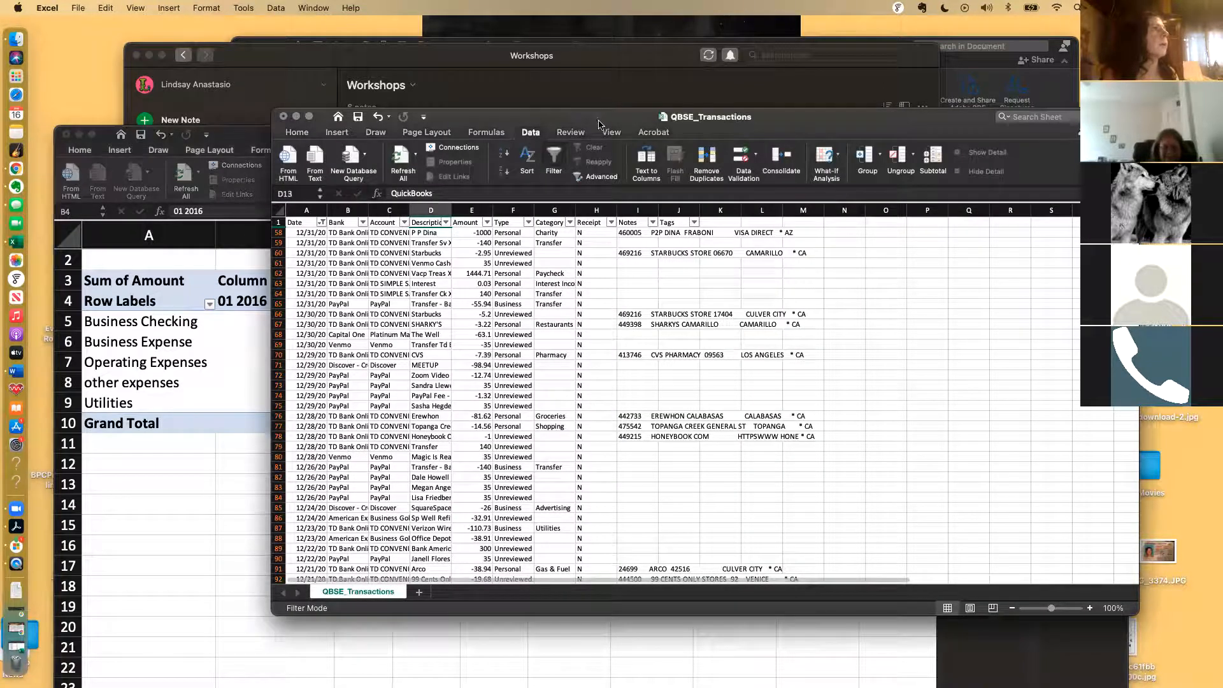
left_click_drag(596, 117, 510, 124)
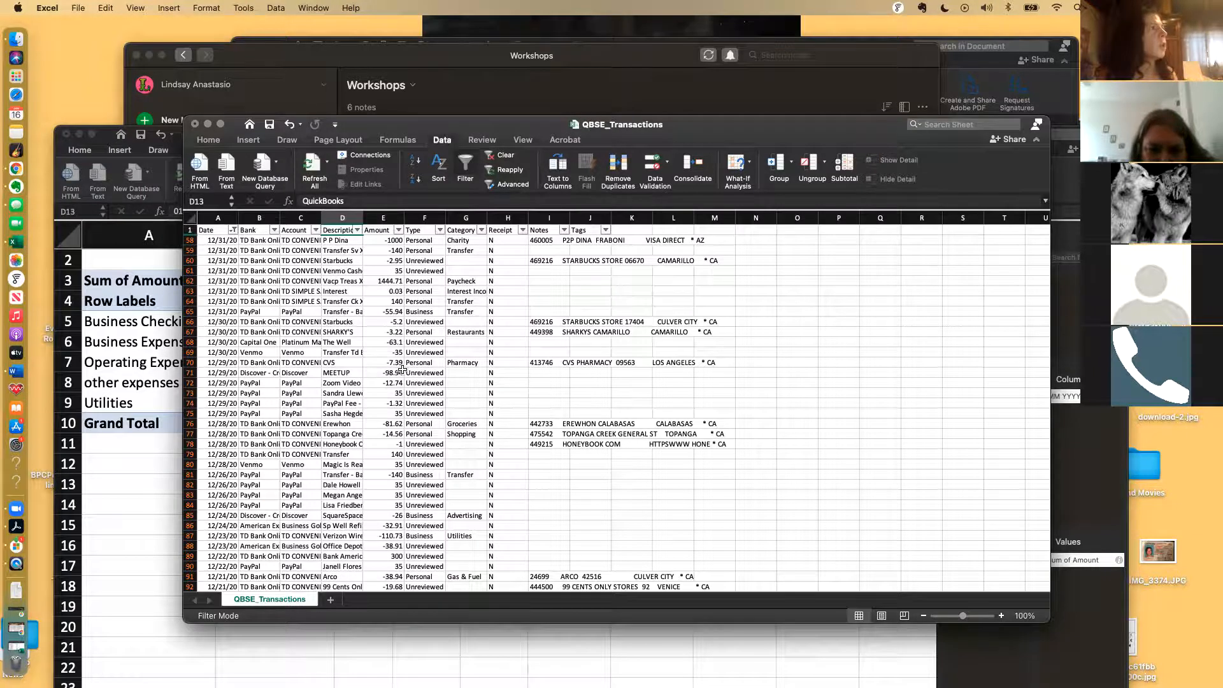
scroll(403, 368, "up", 3)
scroll(403, 368, "up", 3)
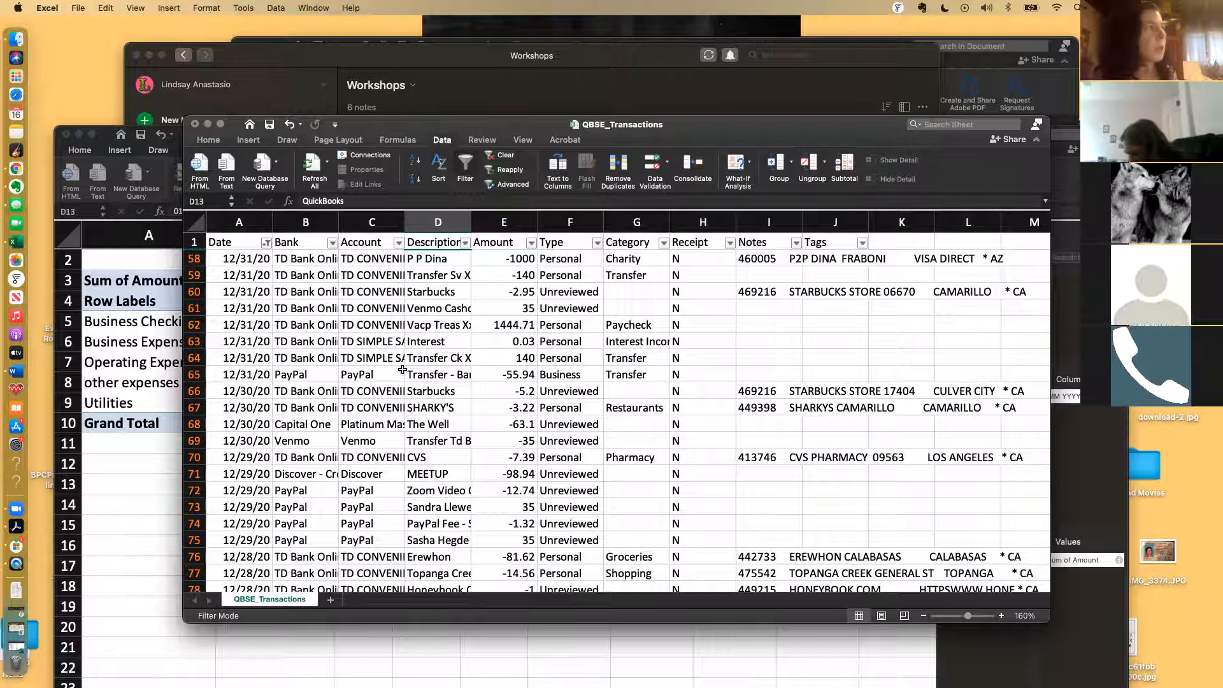
Step: Examine the fields of the transaction in row 58, from Date across to Category and Type
key("Down")
key("Left")
key("Left")
key("Left")
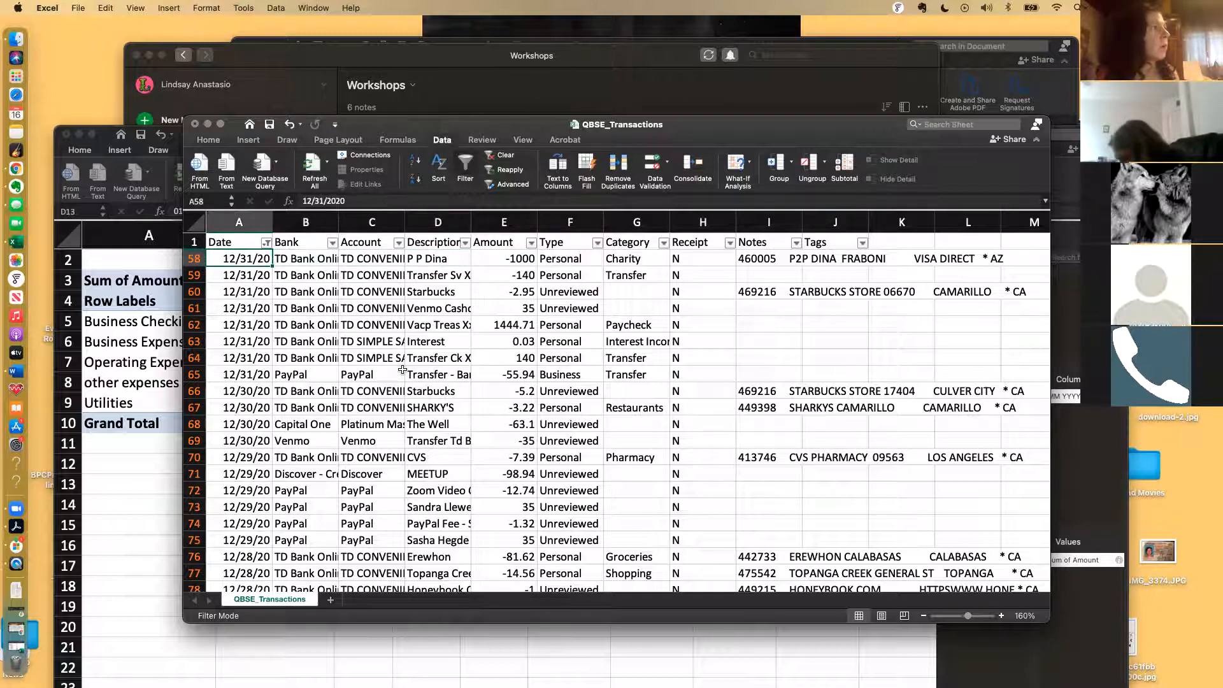
scroll(336, 338, "down", 1)
scroll(335, 338, "up", 1)
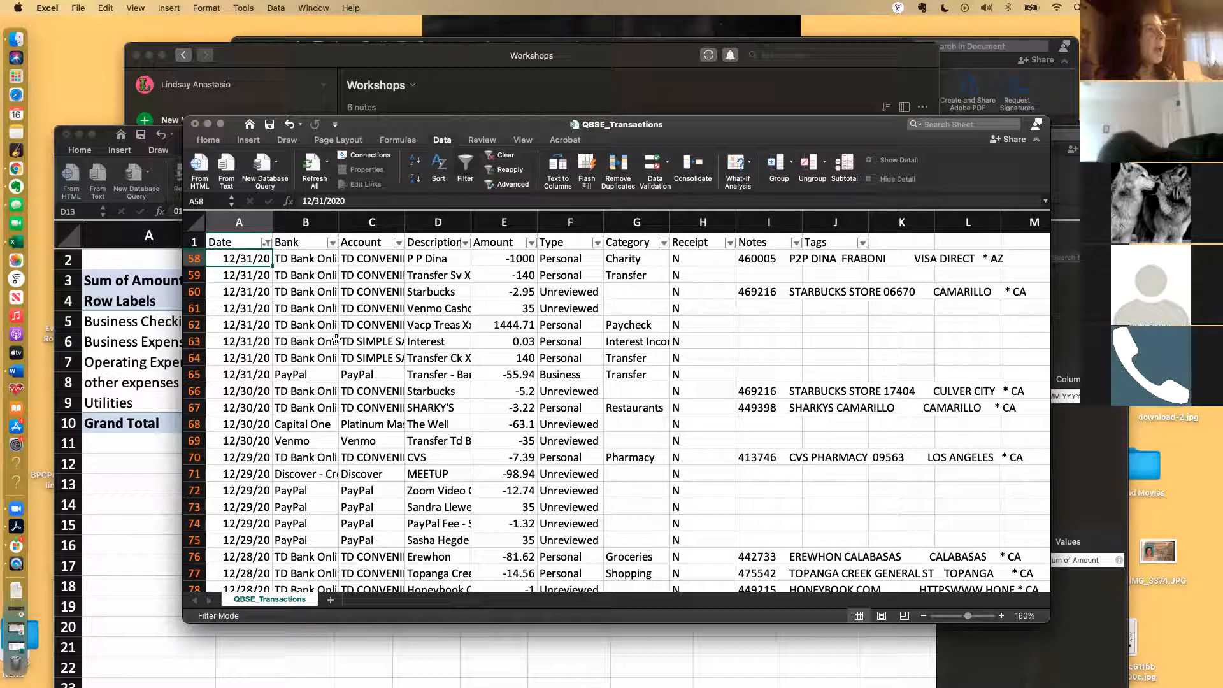
key("Right")
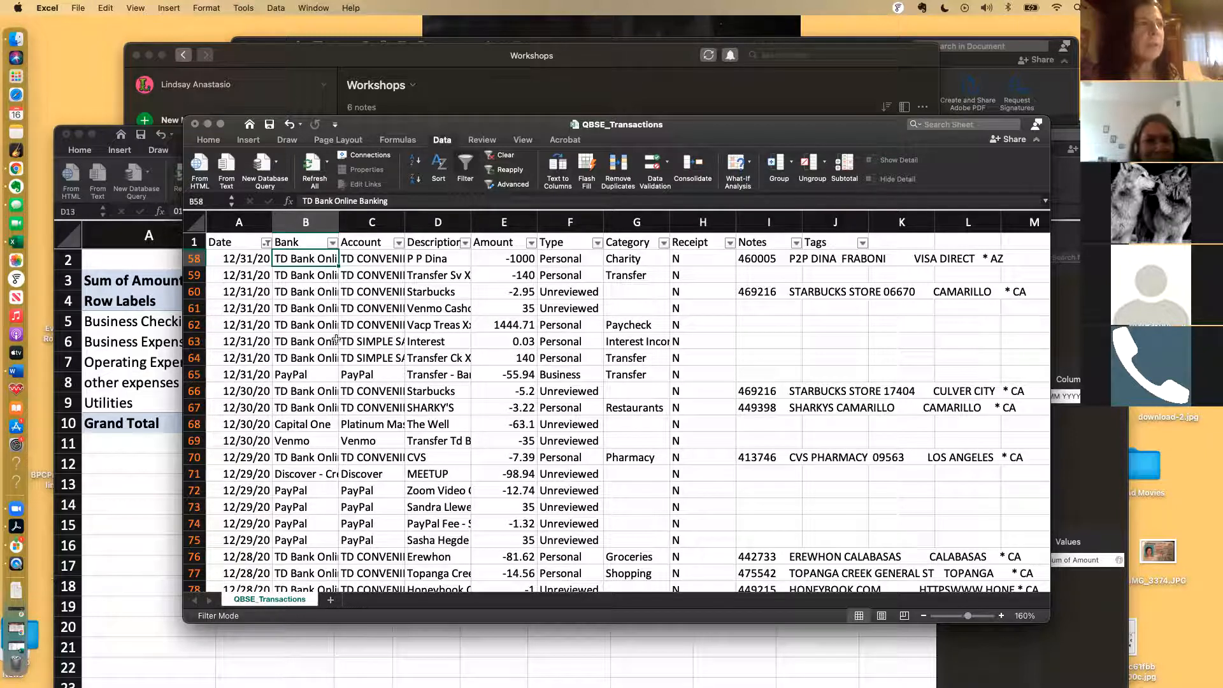
key("Right")
key("Right")
key("Right")
key("Right")
key("Right")
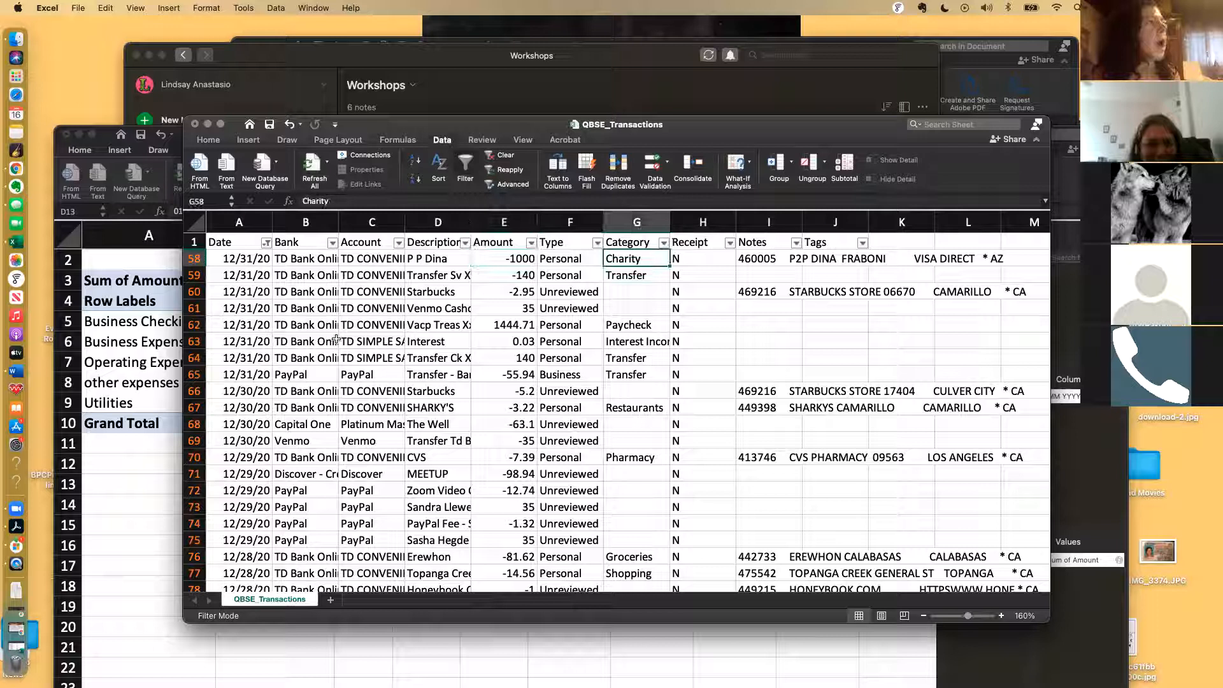
key("Left")
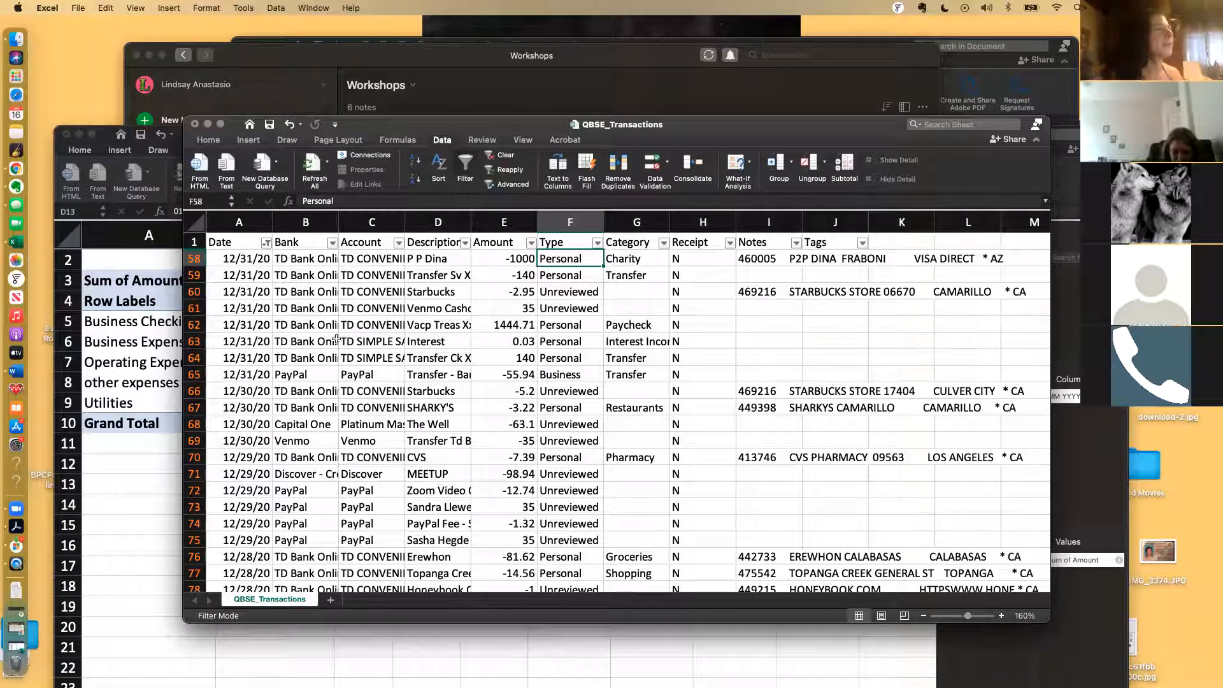
Step: Examine the PayPal transfer in row 65 across all its fields, from Date to beyond Tags
left_click(398, 372)
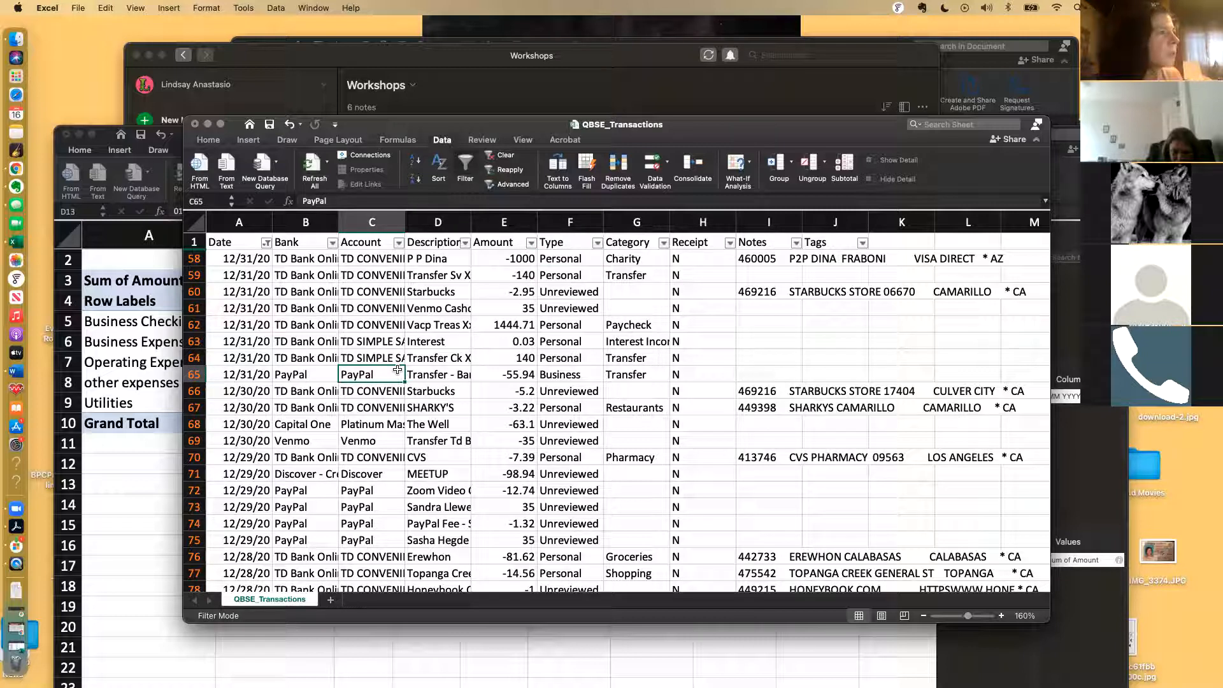
key("Left")
key("Left")
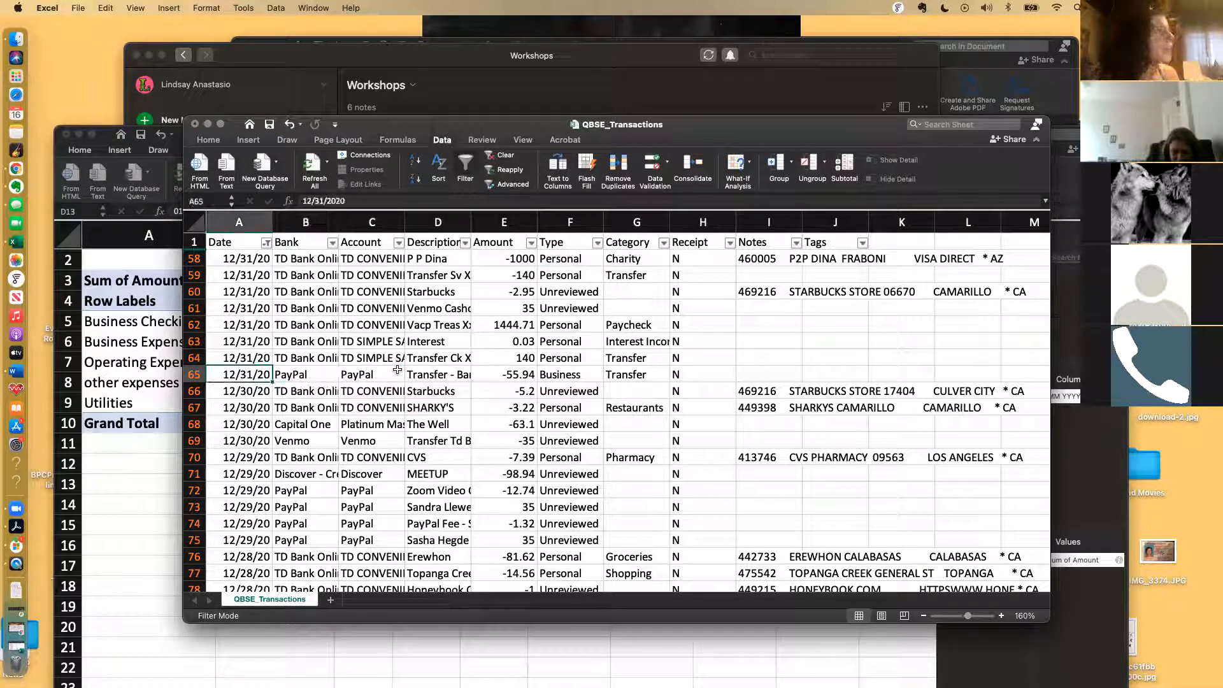
key("Right")
key("Right")
key("Right")
key("Right")
key("Right")
key("Right")
key("Right")
key("Right")
key("Right")
key("Right")
key("Right")
key("Right")
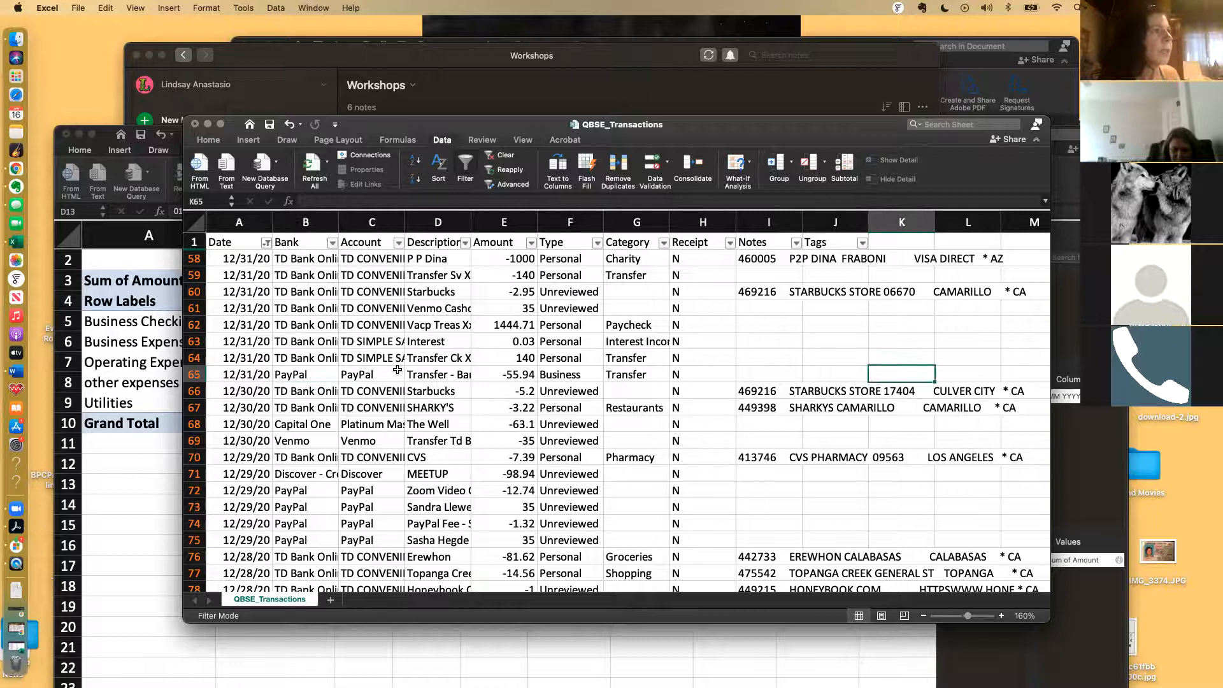
key("Left")
key("Left")
key("Left")
key("Left")
key("Left")
key("Left")
key("Left")
key("Left")
key("Left")
key("Left")
key("Left")
key("Left")
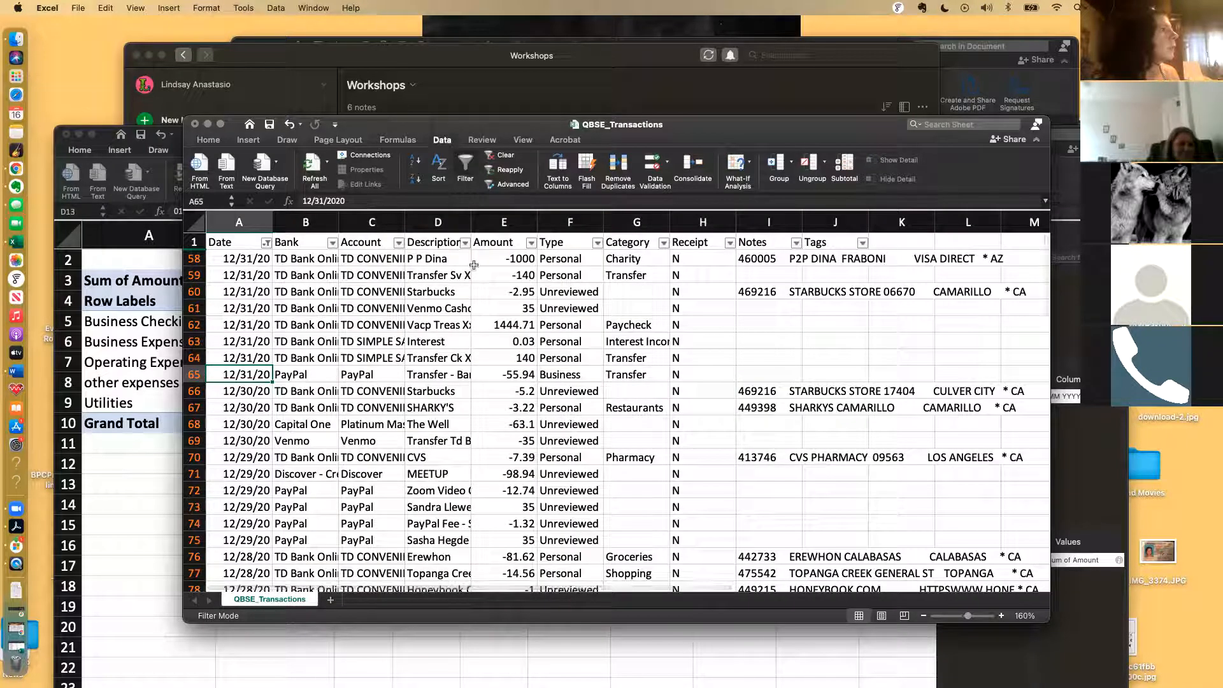
Step: Review the column headers of the transaction export from Date through Type
left_click(238, 240)
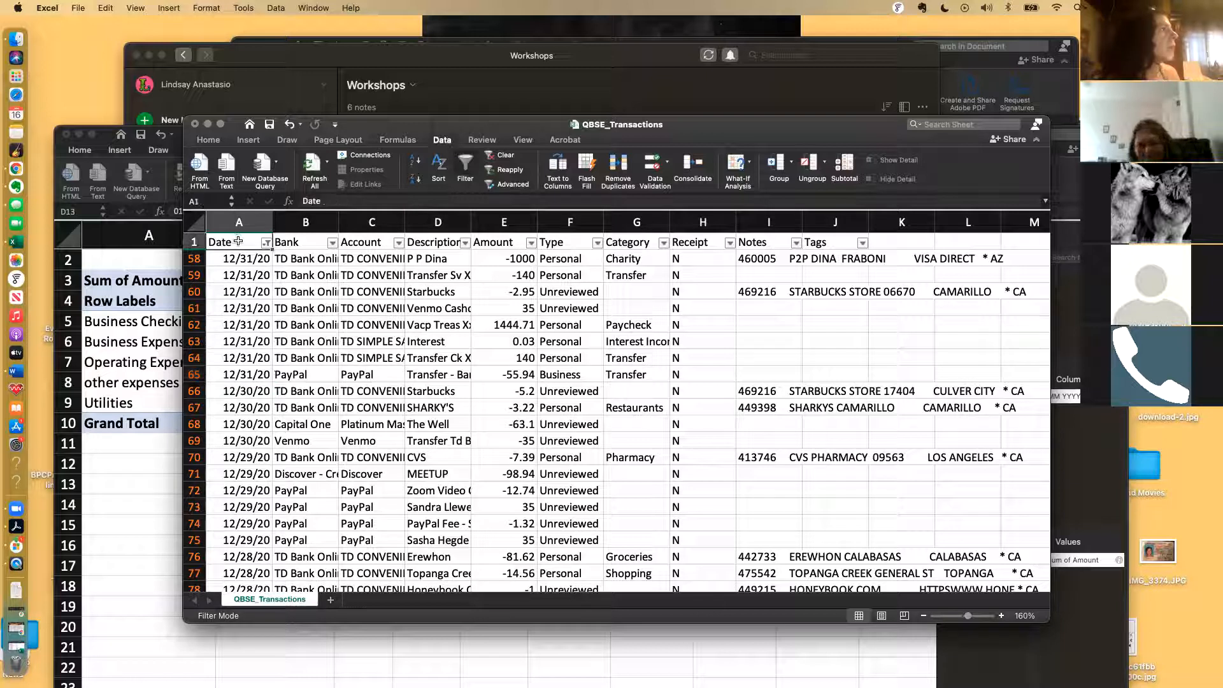
key("Right")
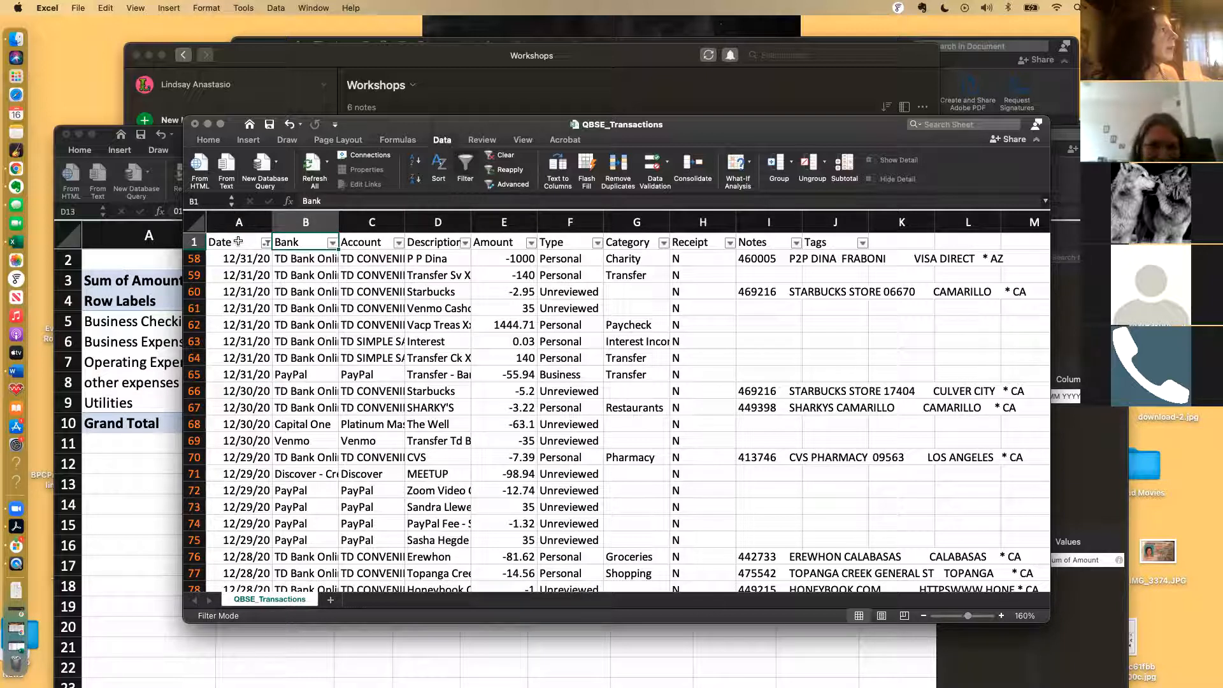
key("Right")
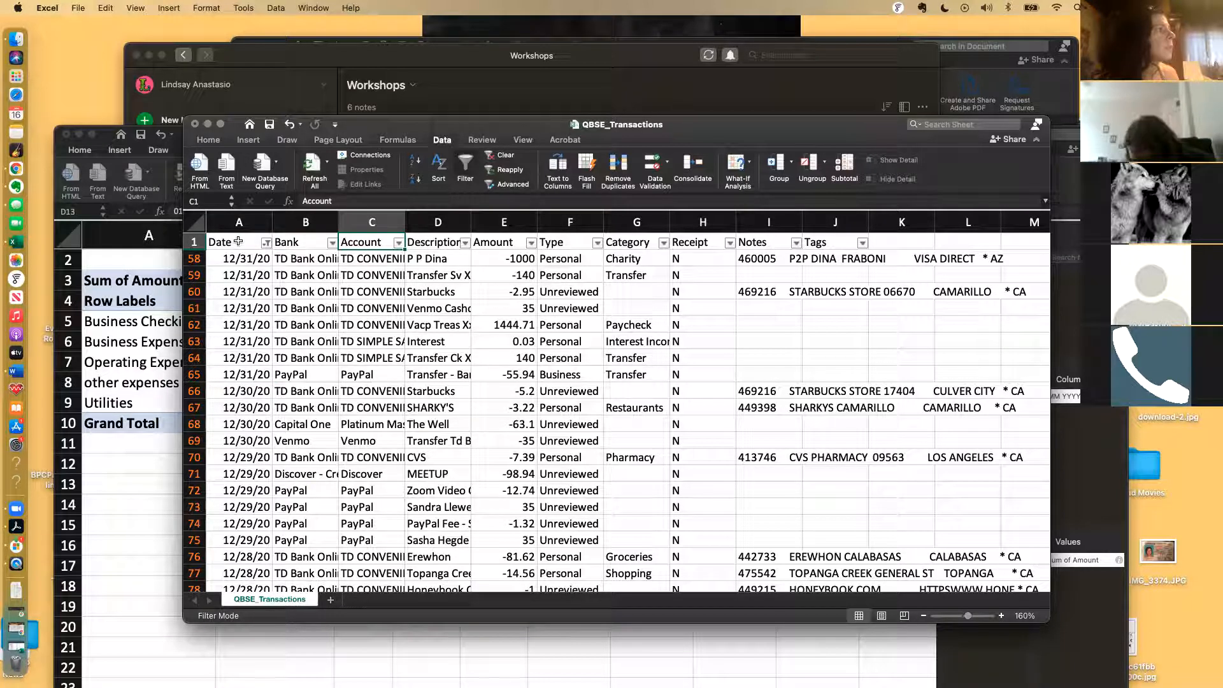
key("Left")
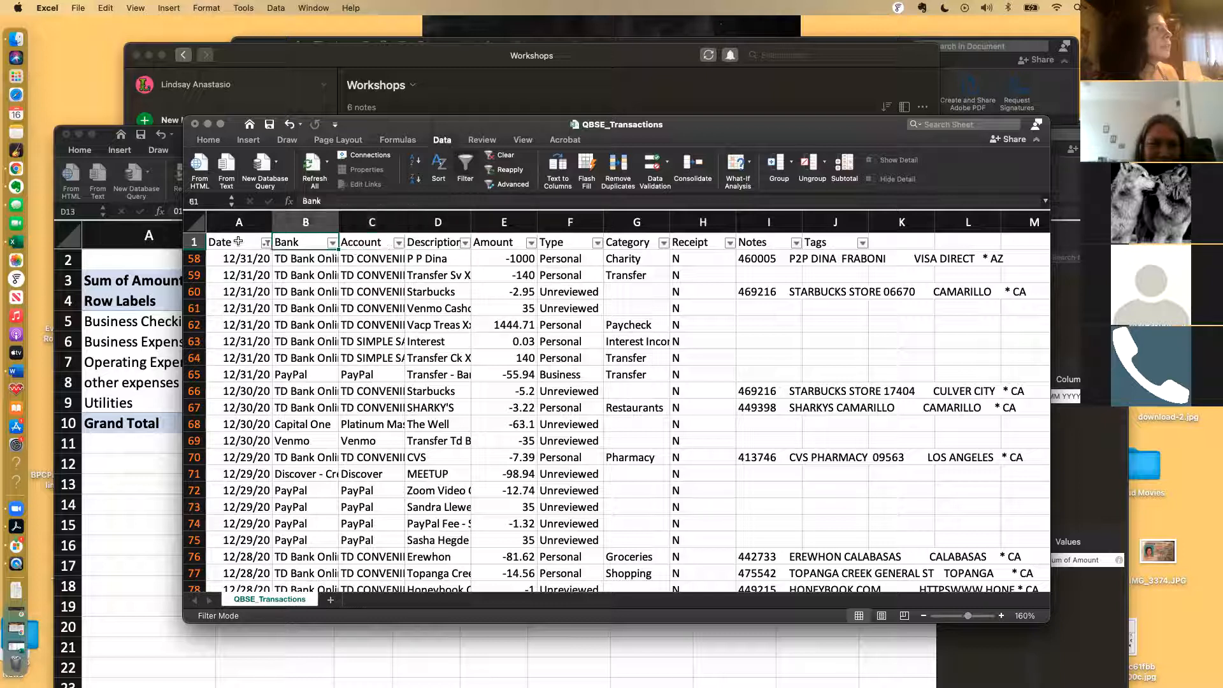
key("Right")
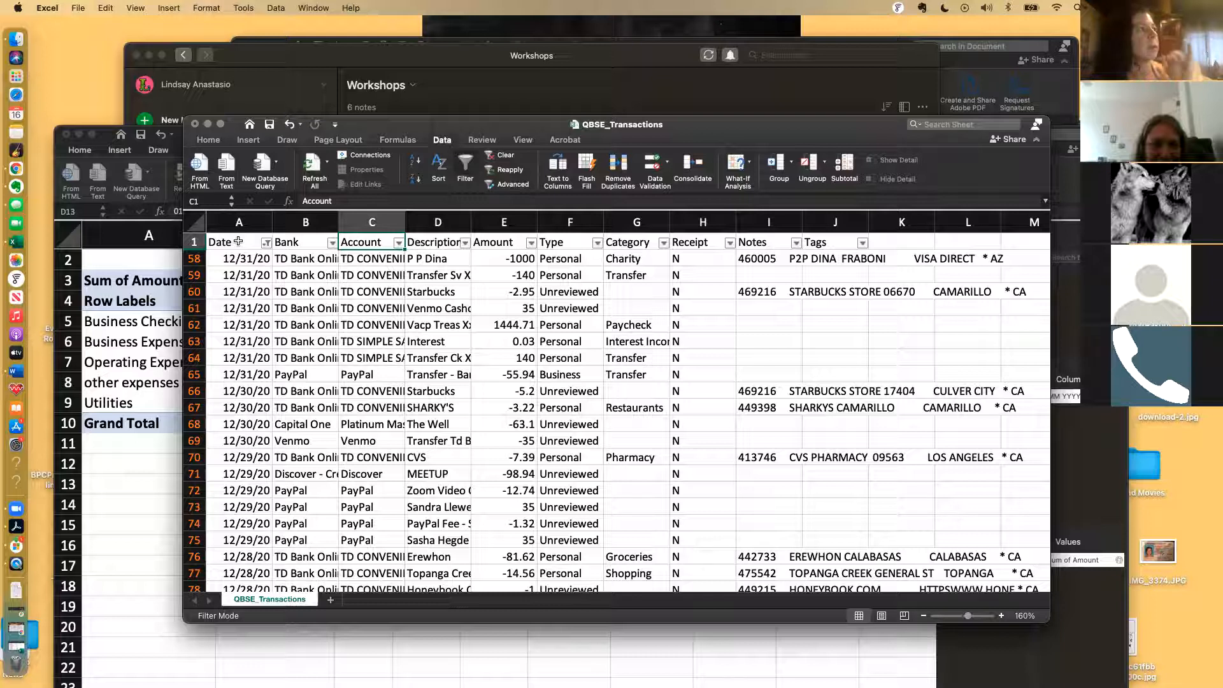
key("Right")
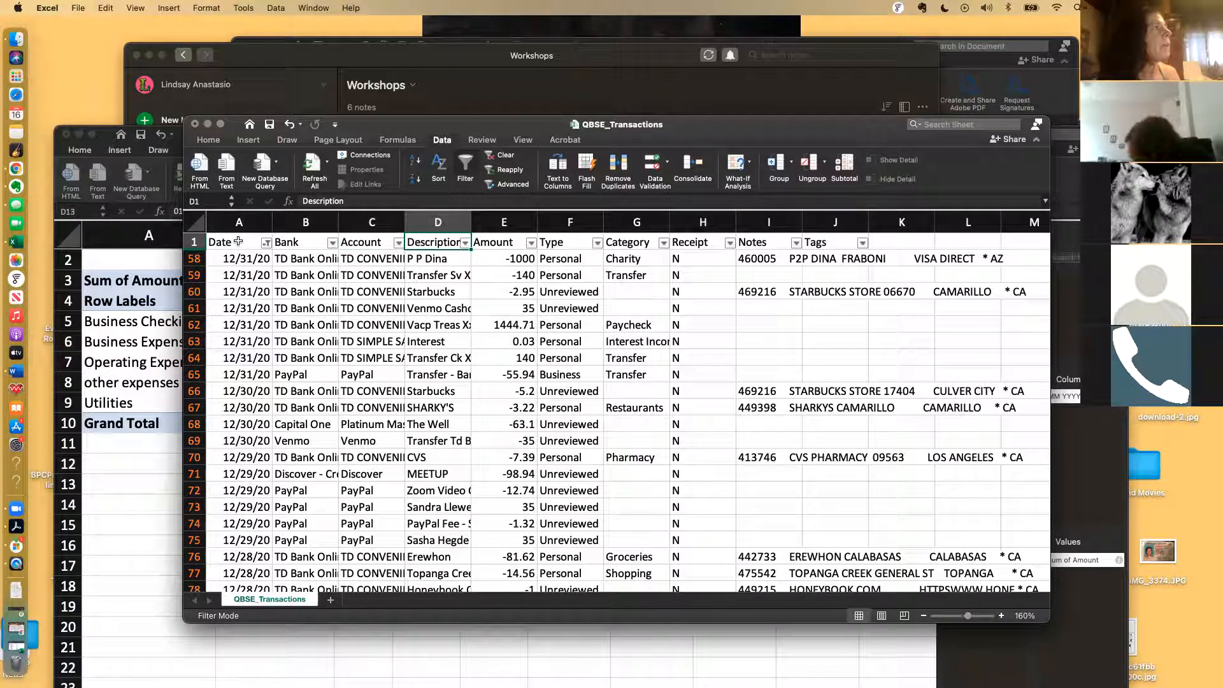
key("Right")
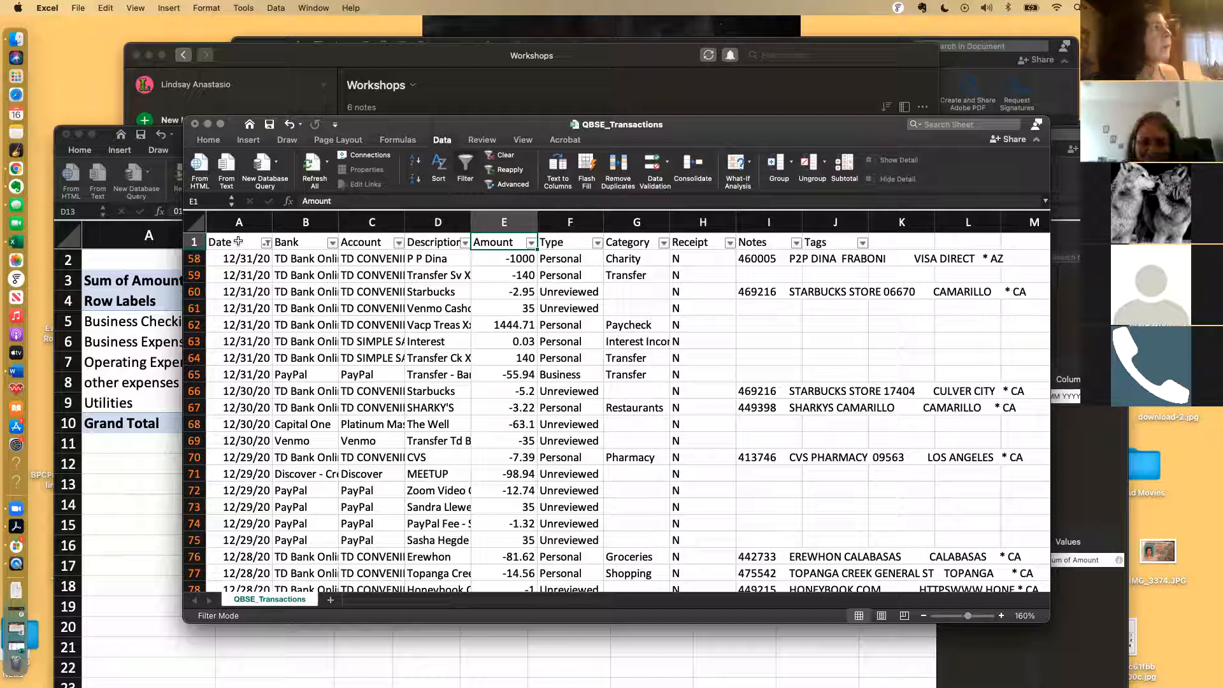
key("Right")
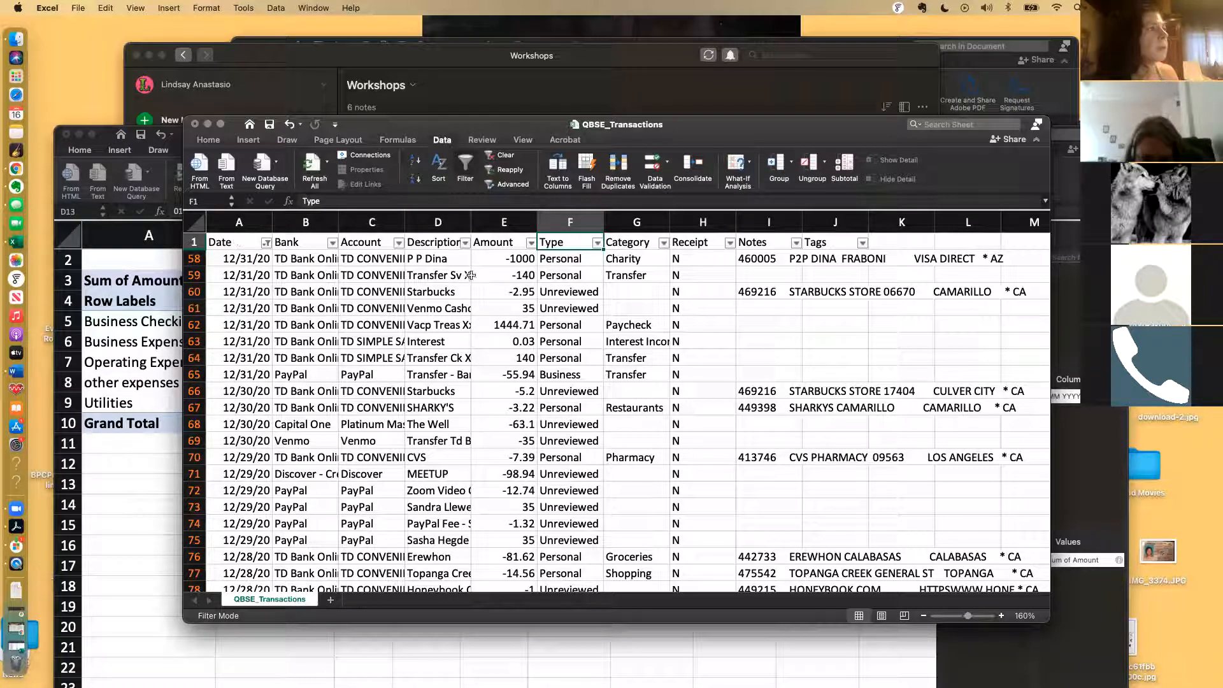
Step: Filter the Type column to Unreviewed only and look through the matching transactions
left_click(597, 244)
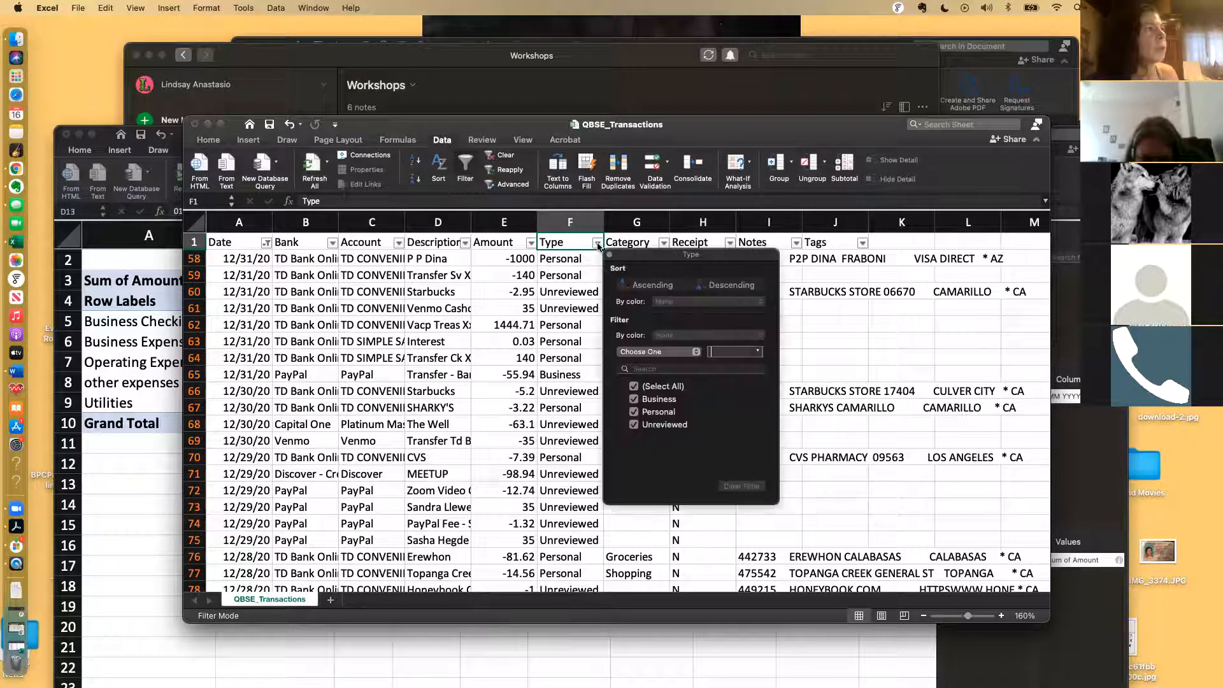
left_click(635, 387)
left_click(634, 425)
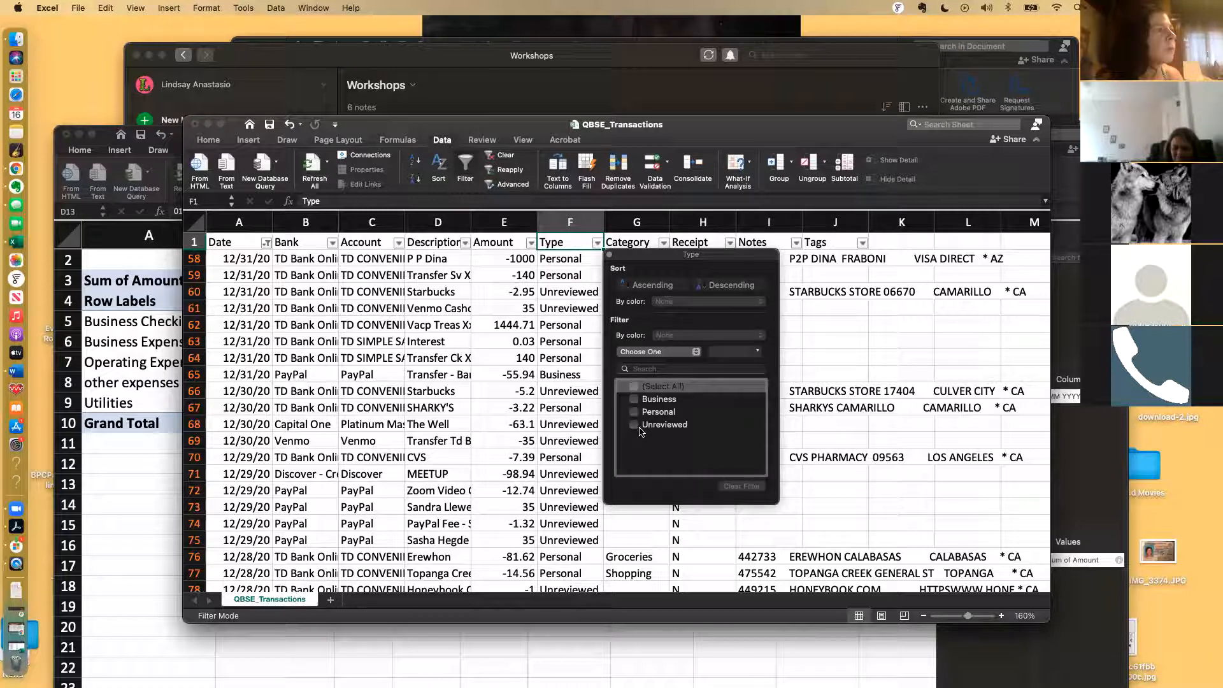
left_click(868, 411)
scroll(868, 411, "down", 10)
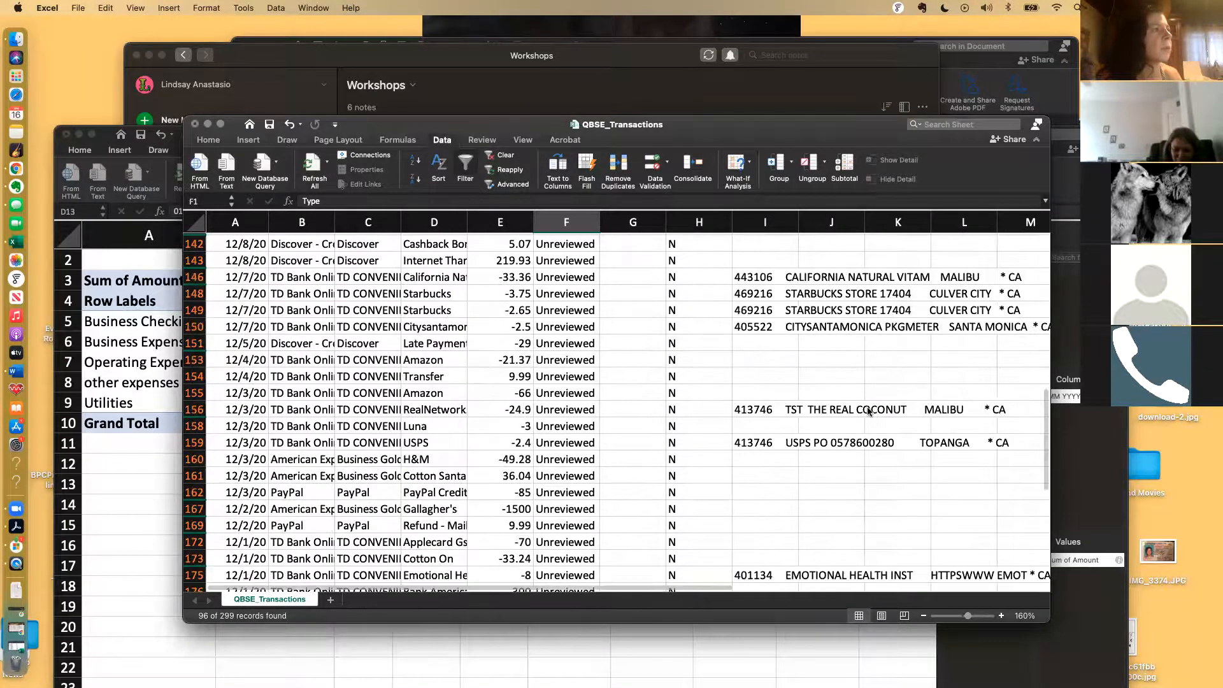
scroll(868, 410, "up", 10)
Step: Reset the Type column filter to include Business, Personal and Unreviewed
left_click(597, 244)
left_click(634, 418)
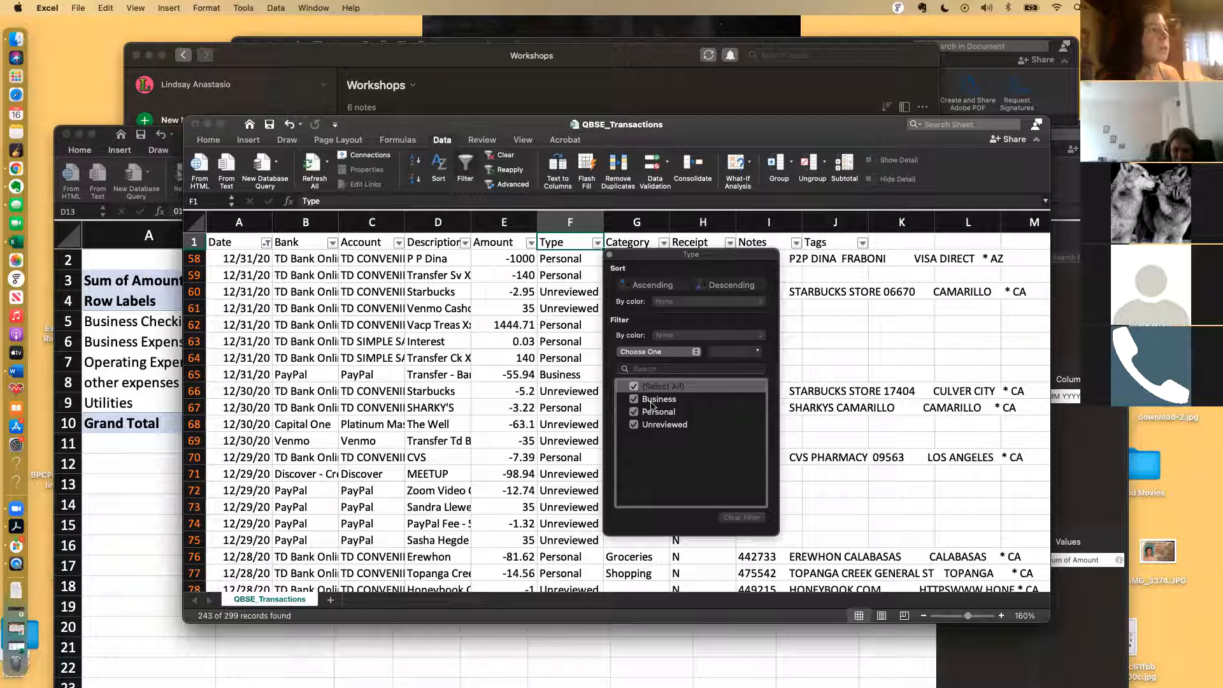
left_click(918, 375)
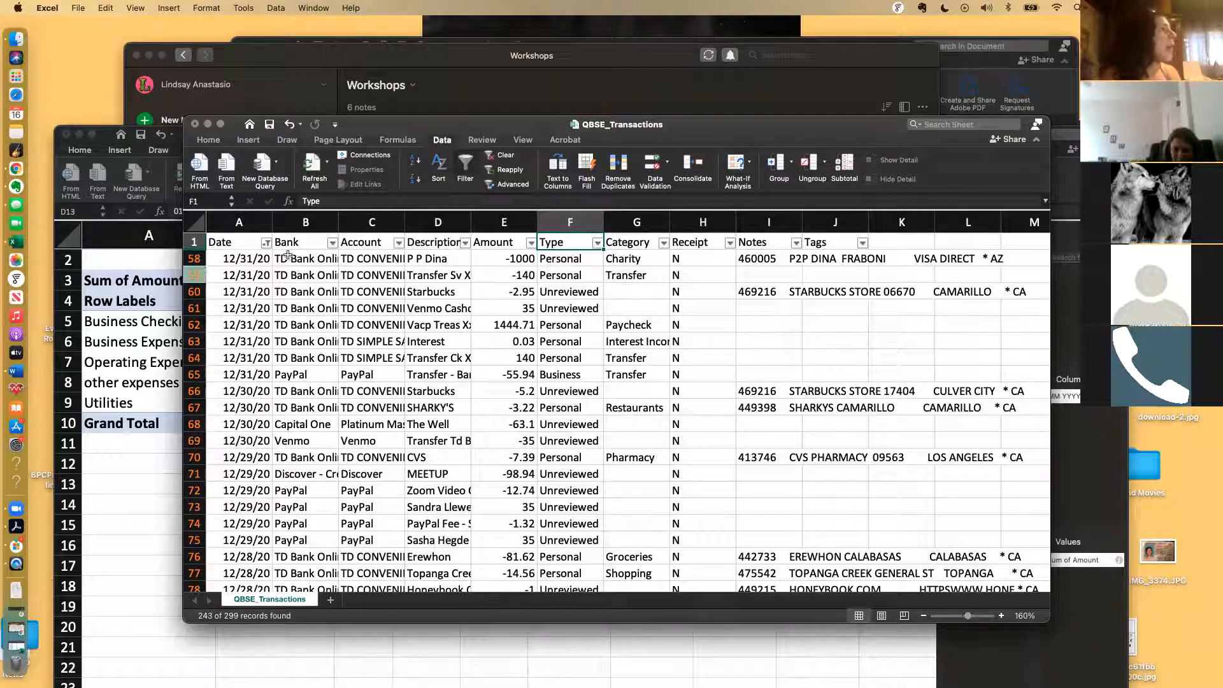
Step: Set the Date column filter to include all dates from both 2020 and 2021
left_click(265, 244)
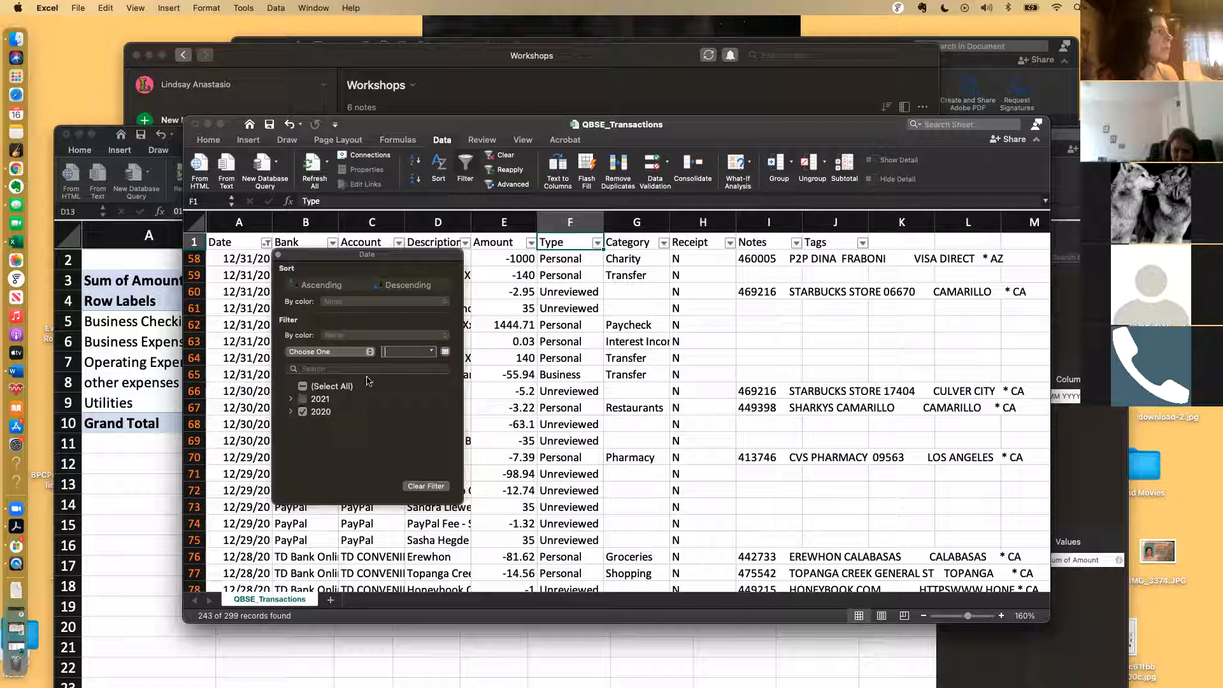
left_click(304, 387)
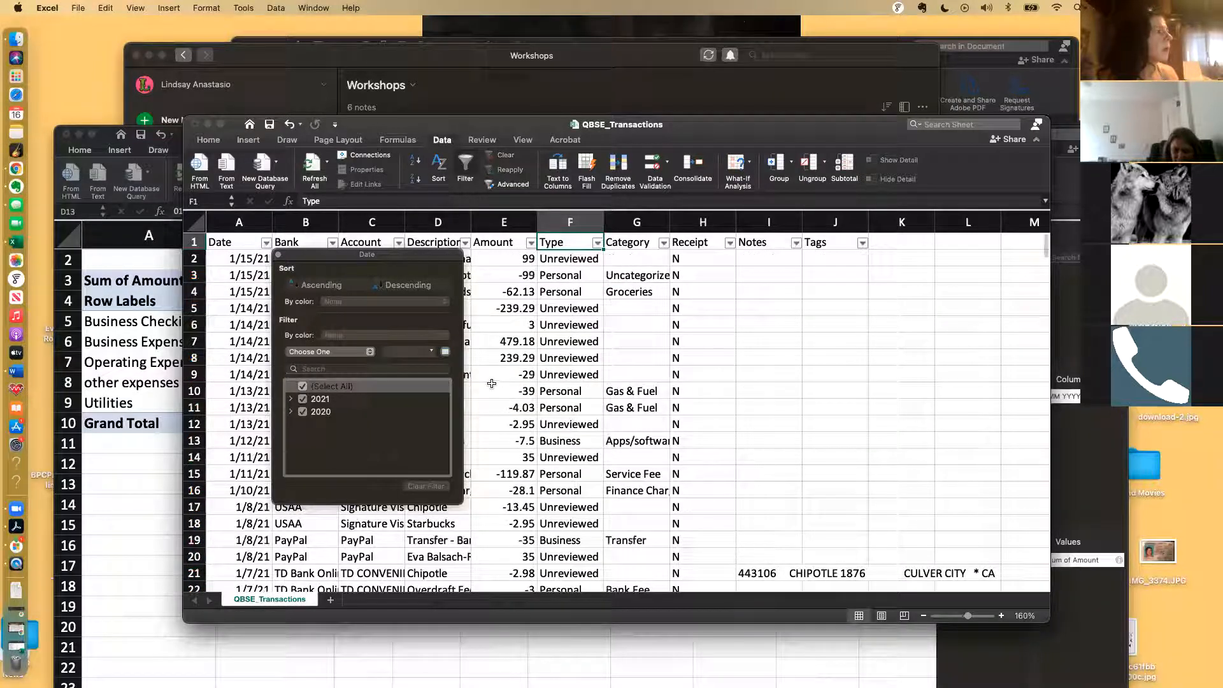
left_click(498, 389)
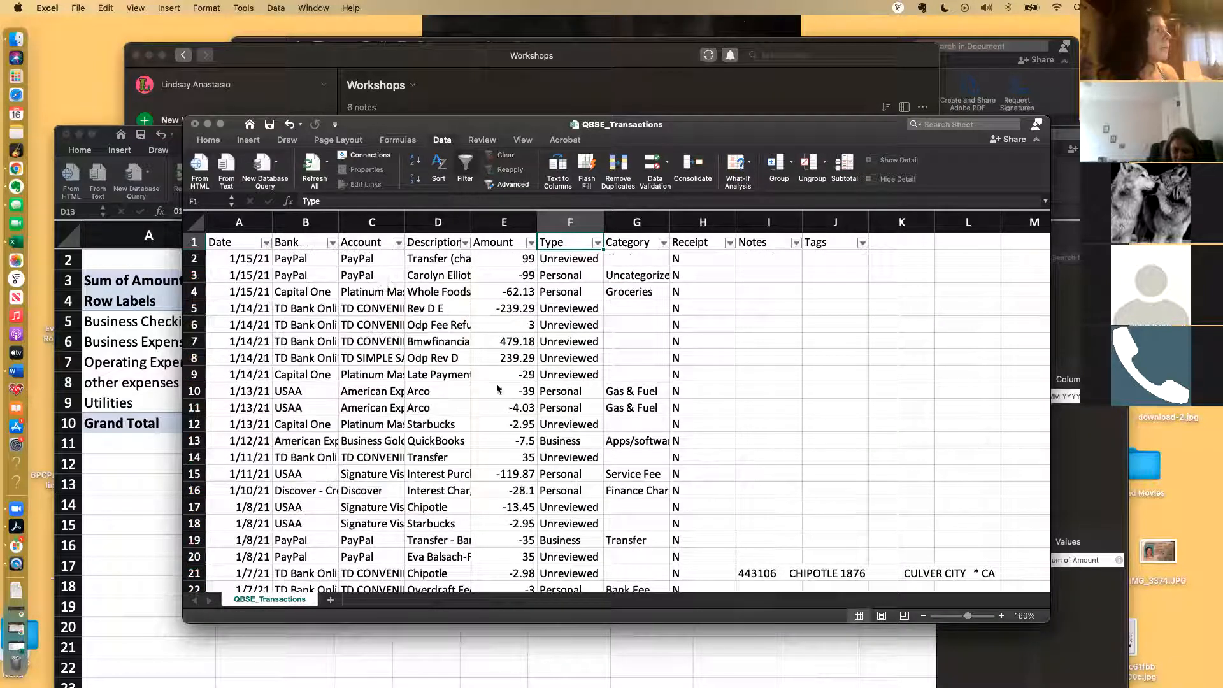
Step: Insert a new column between the Date and Bank columns
left_click(302, 222)
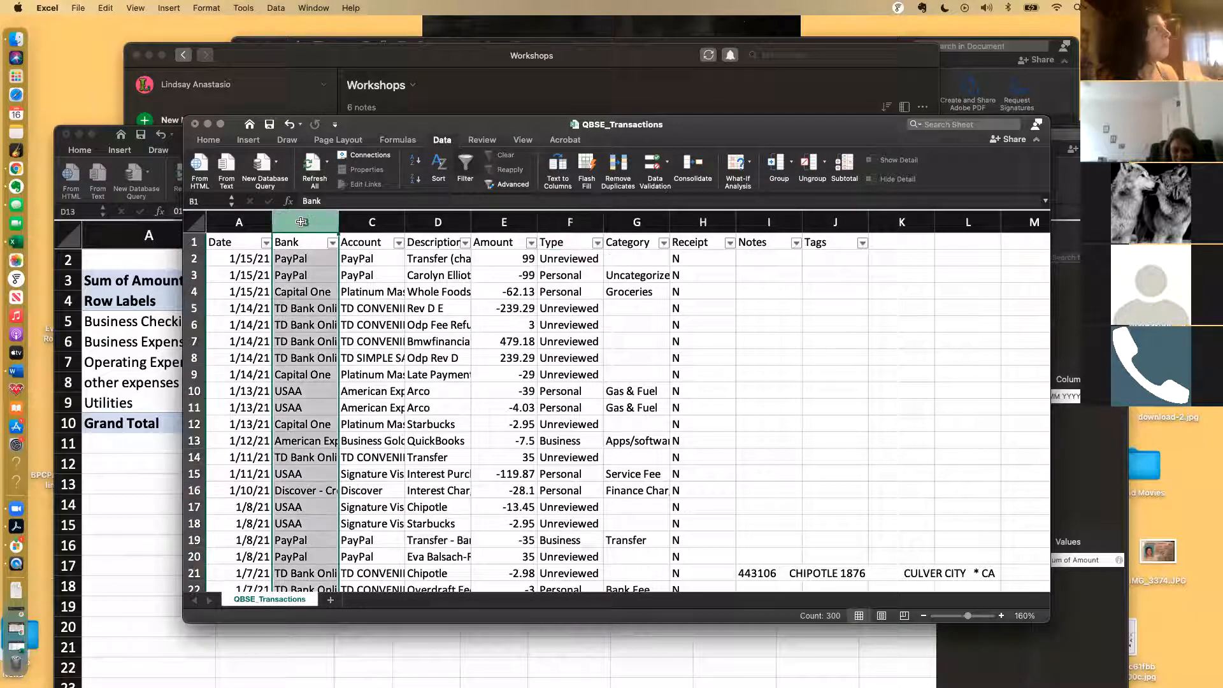
left_click(164, 9)
left_click(172, 55)
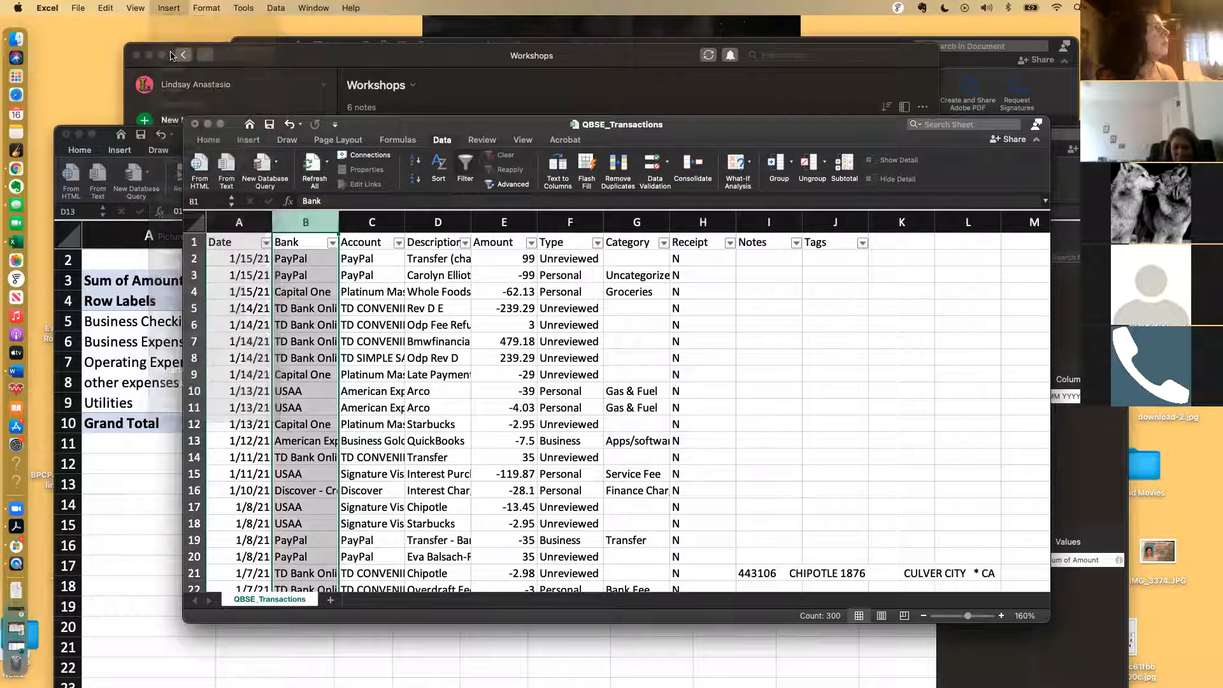
Step: Title the empty column between Date and Bank "MM YYYY" in cell B1
left_click(290, 243)
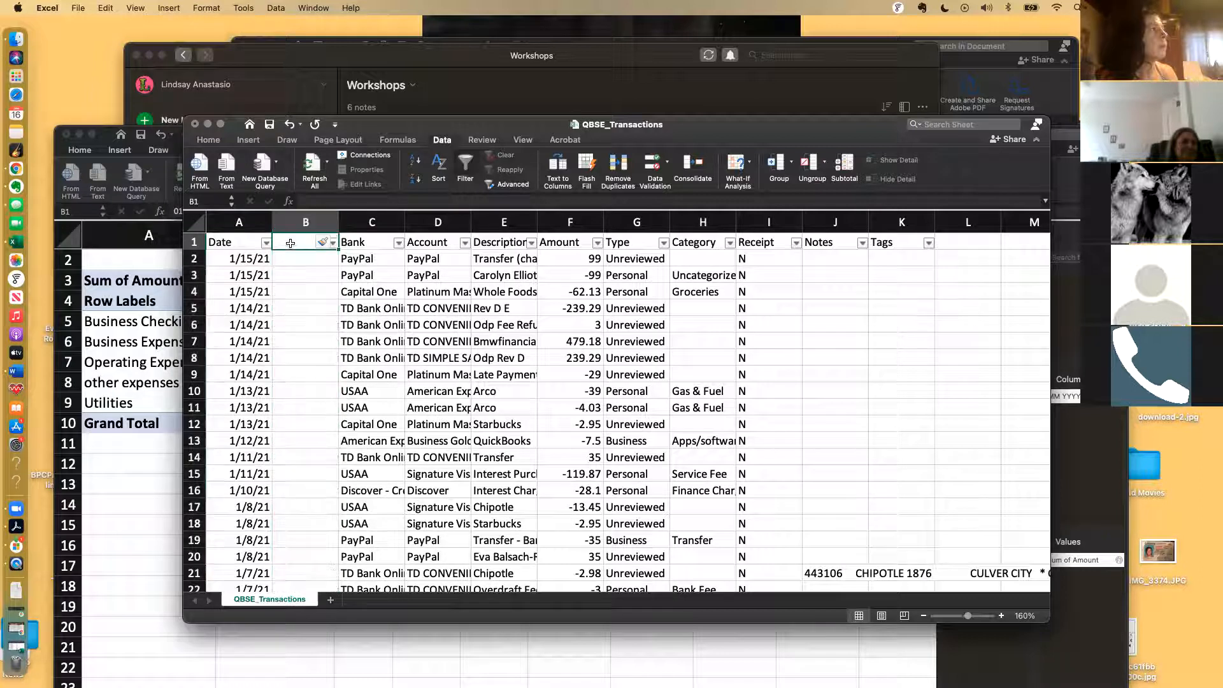
type("MM YYYY")
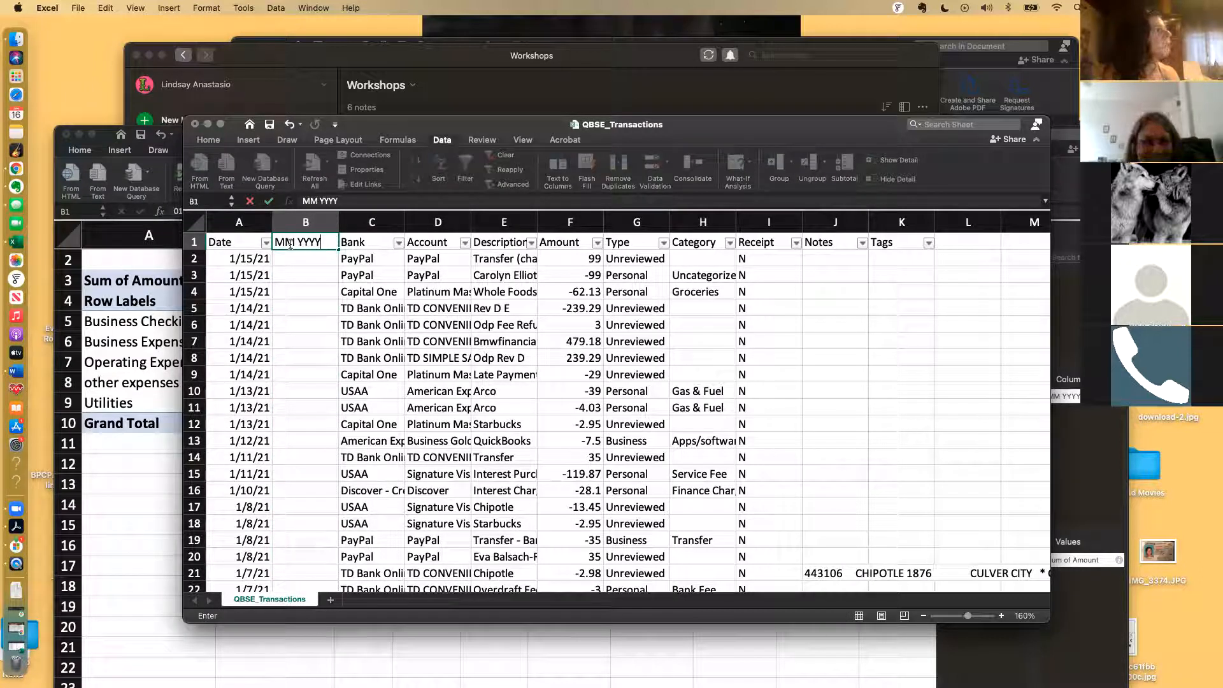
key("Return")
Step: Enter the formula =TEXT(A2,"MM YYYY") in B2 to convert the transaction date to month and year
type("=")
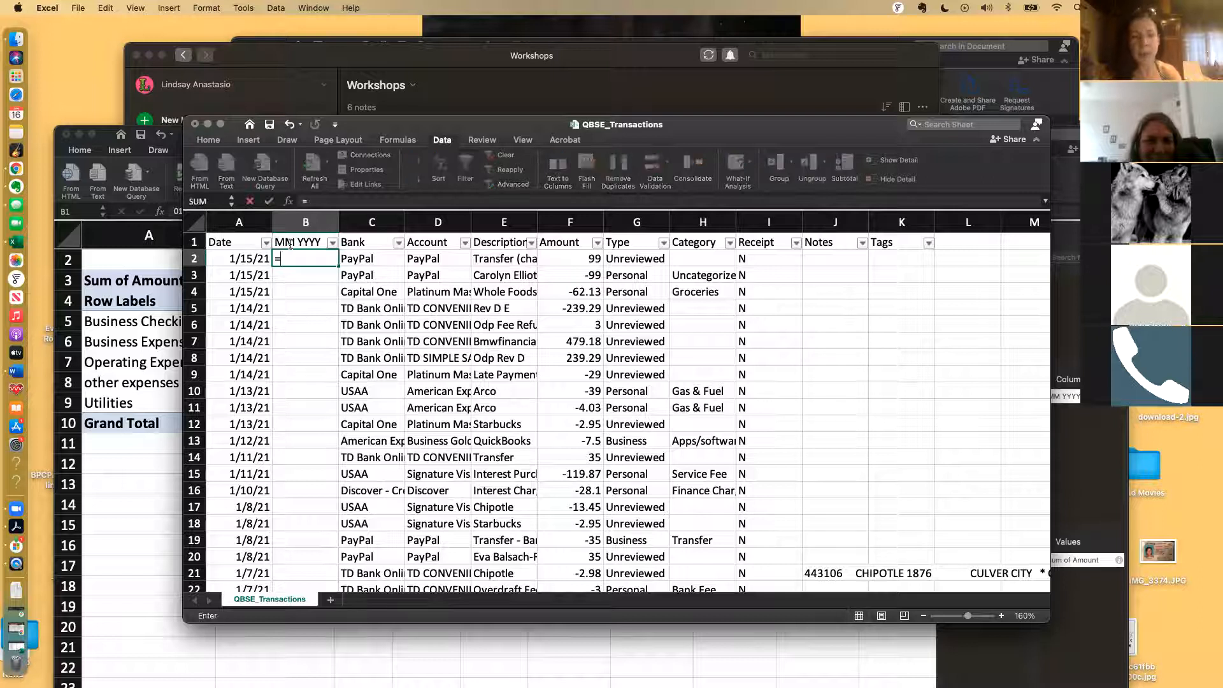
type("text(")
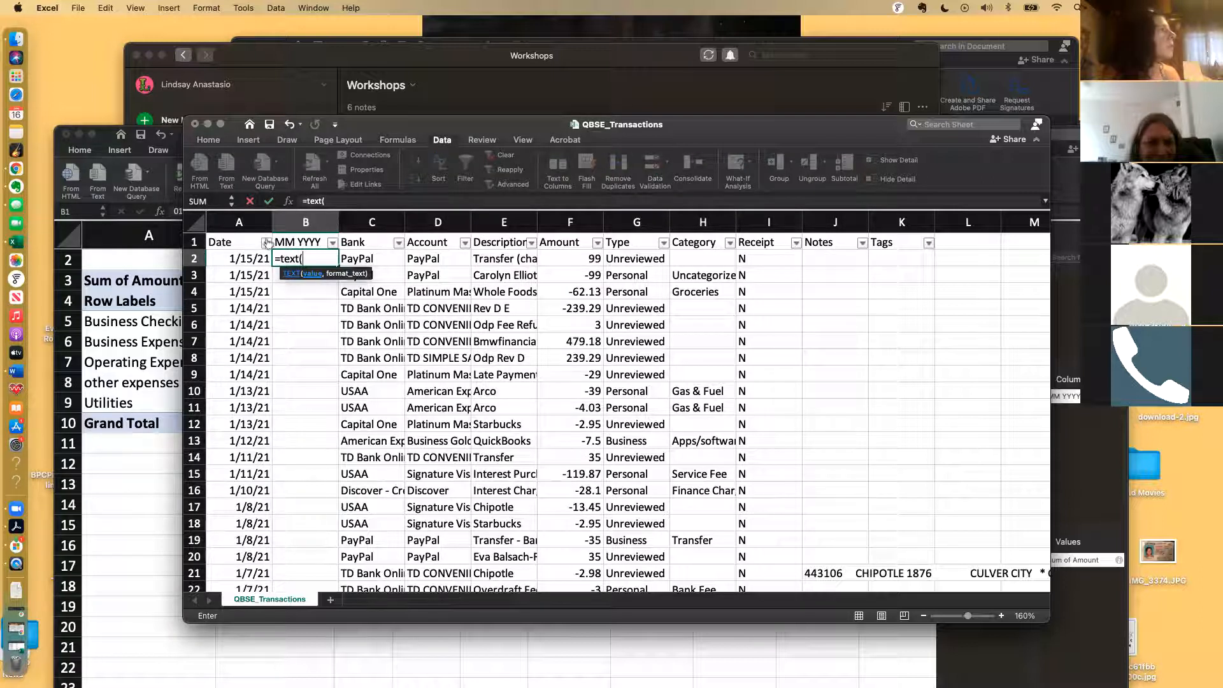
left_click(236, 258)
type(",\"MM")
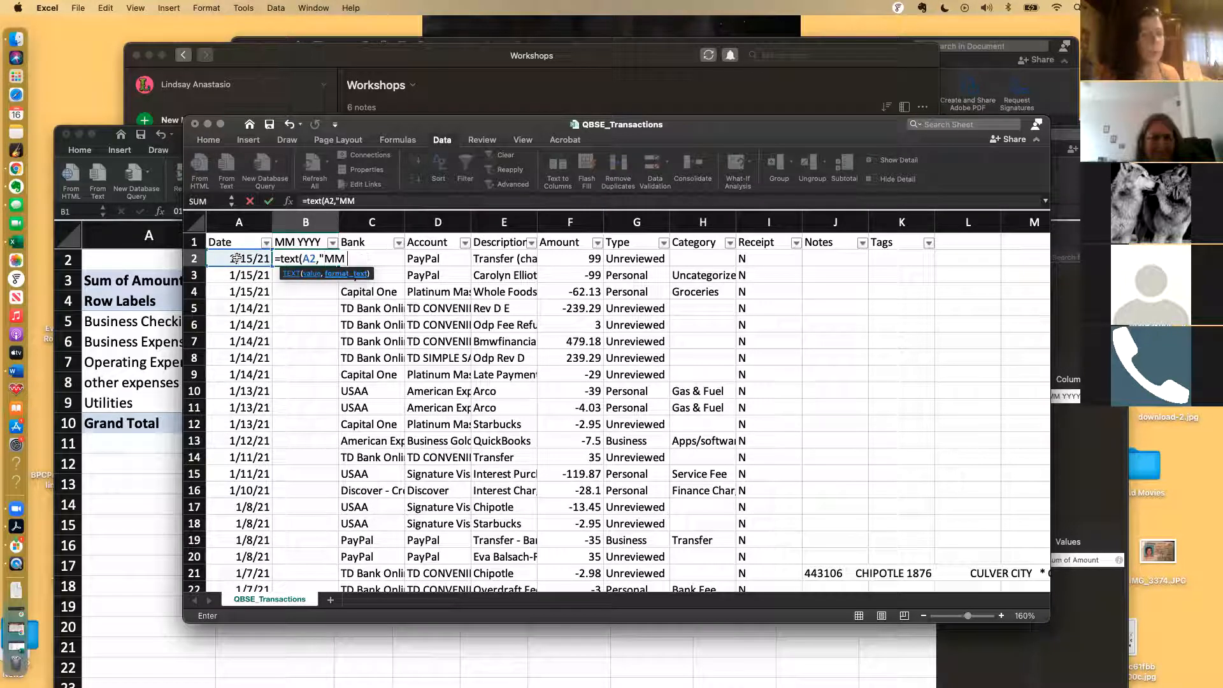
type(" YYYY")
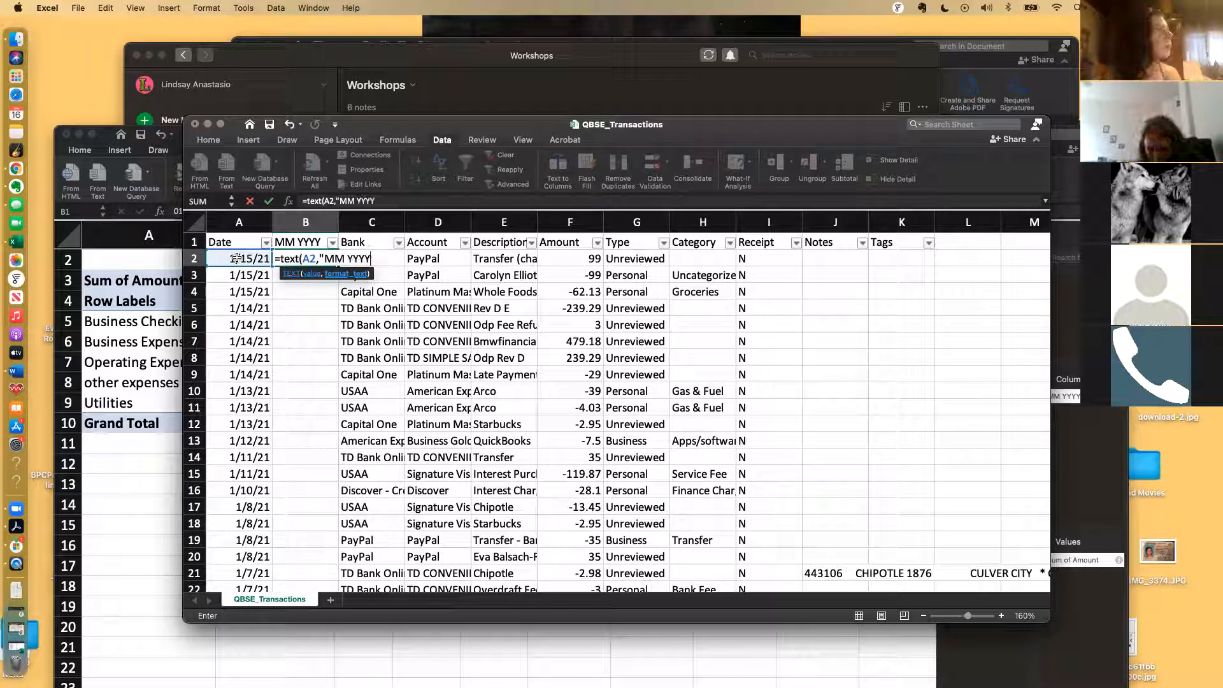
type("\")")
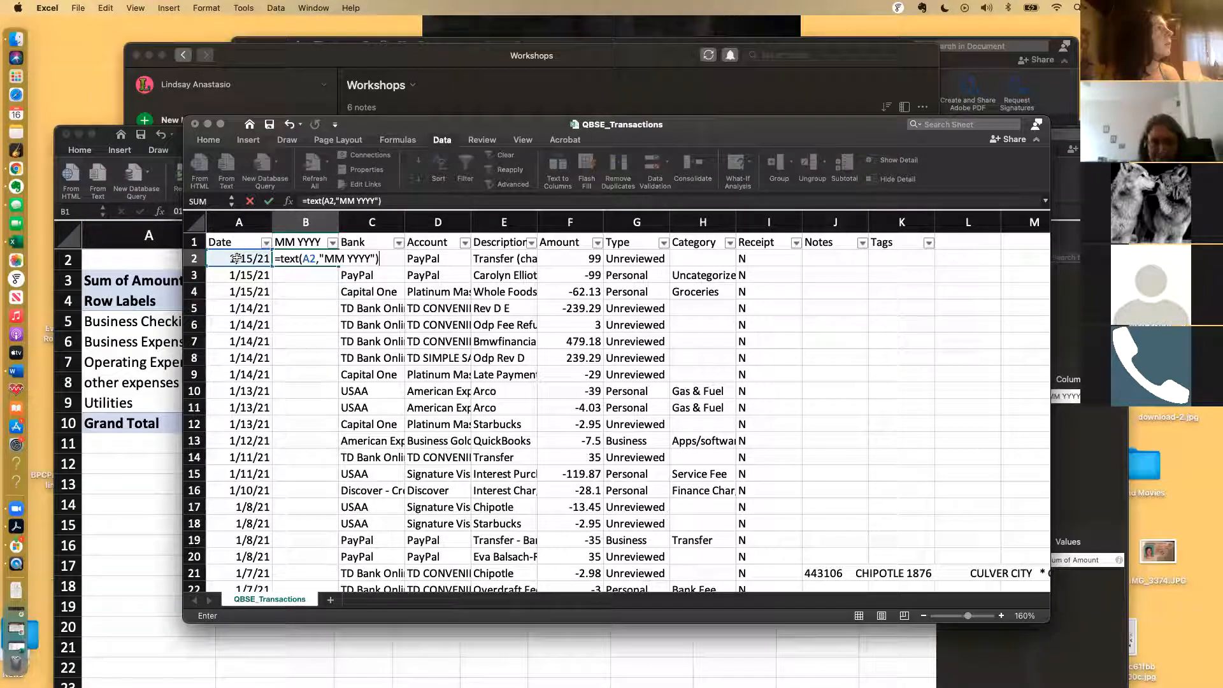
key("Return")
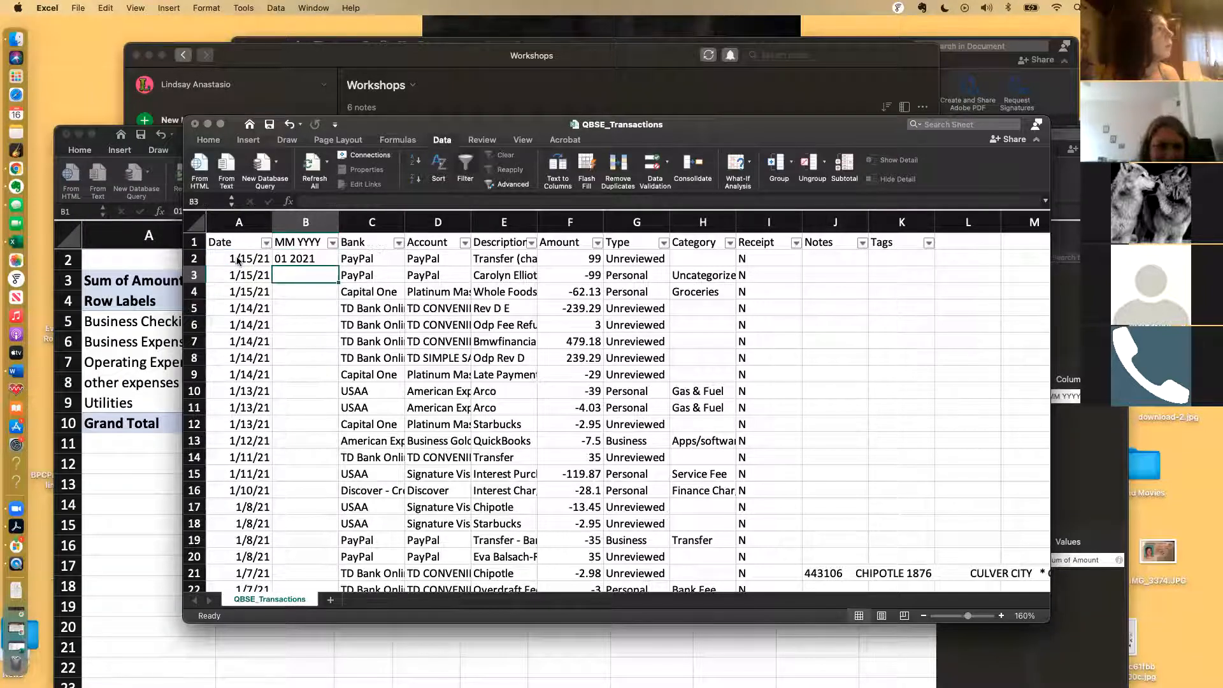
Step: Fill the month-year formula from B2 down through all transaction rows and check the filled column to its end
left_click(298, 263)
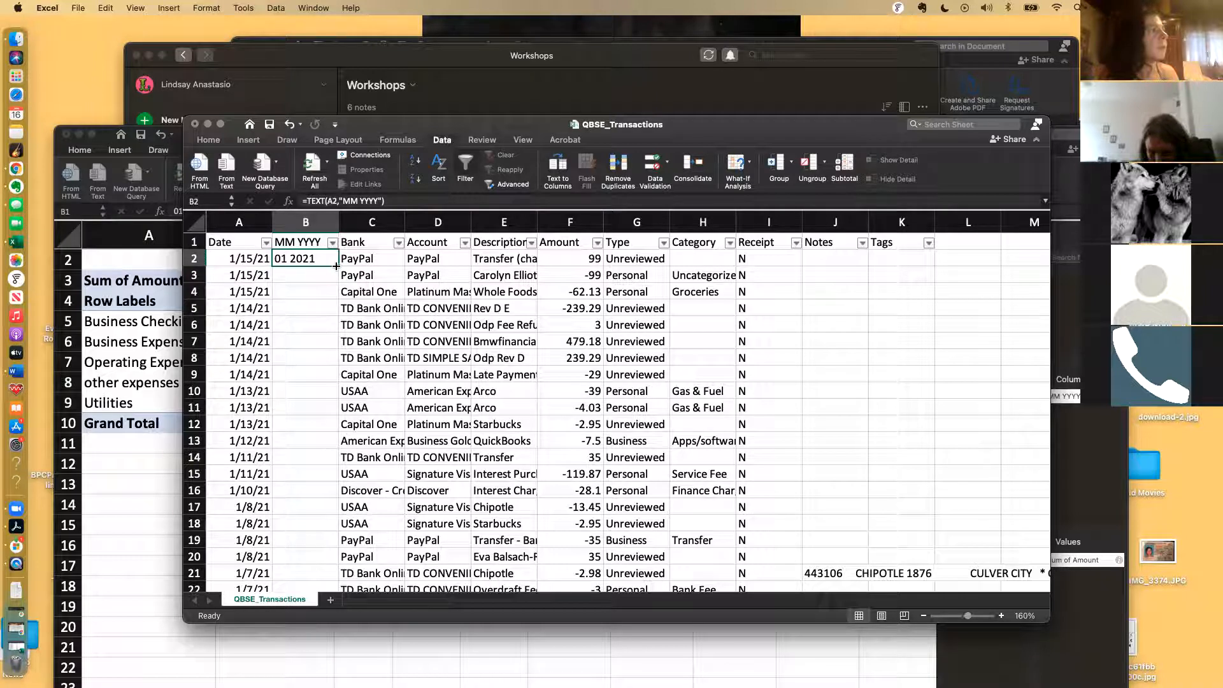
double_click(336, 266)
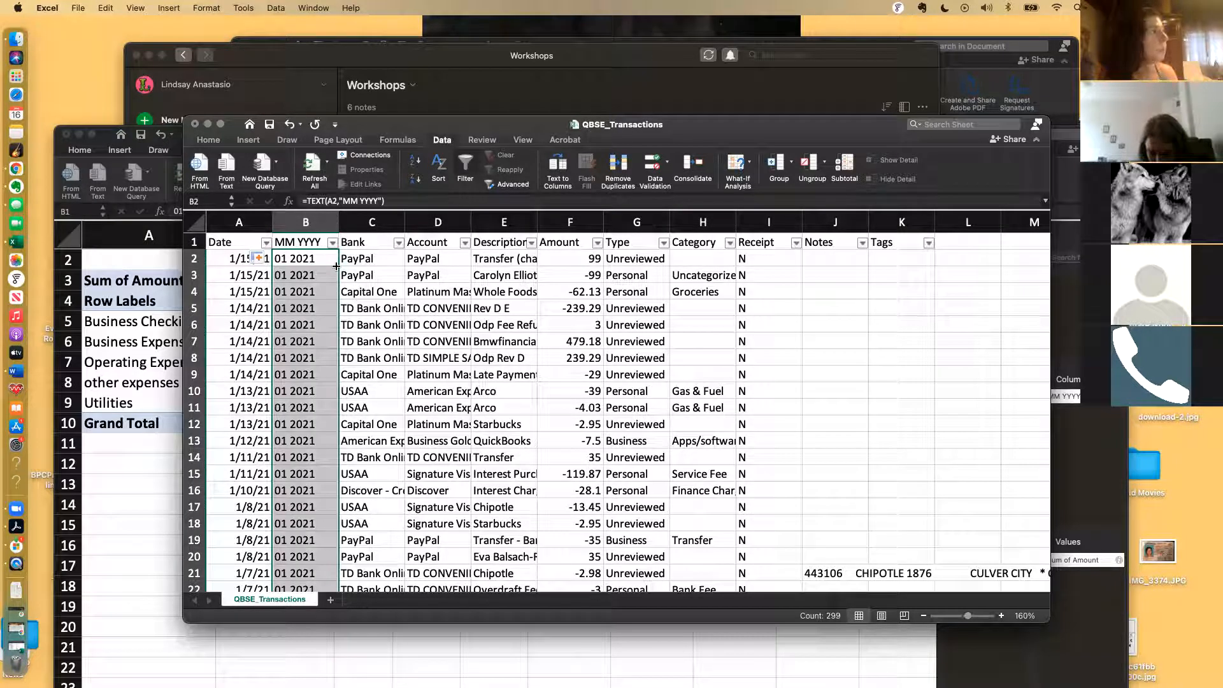
left_click(327, 443)
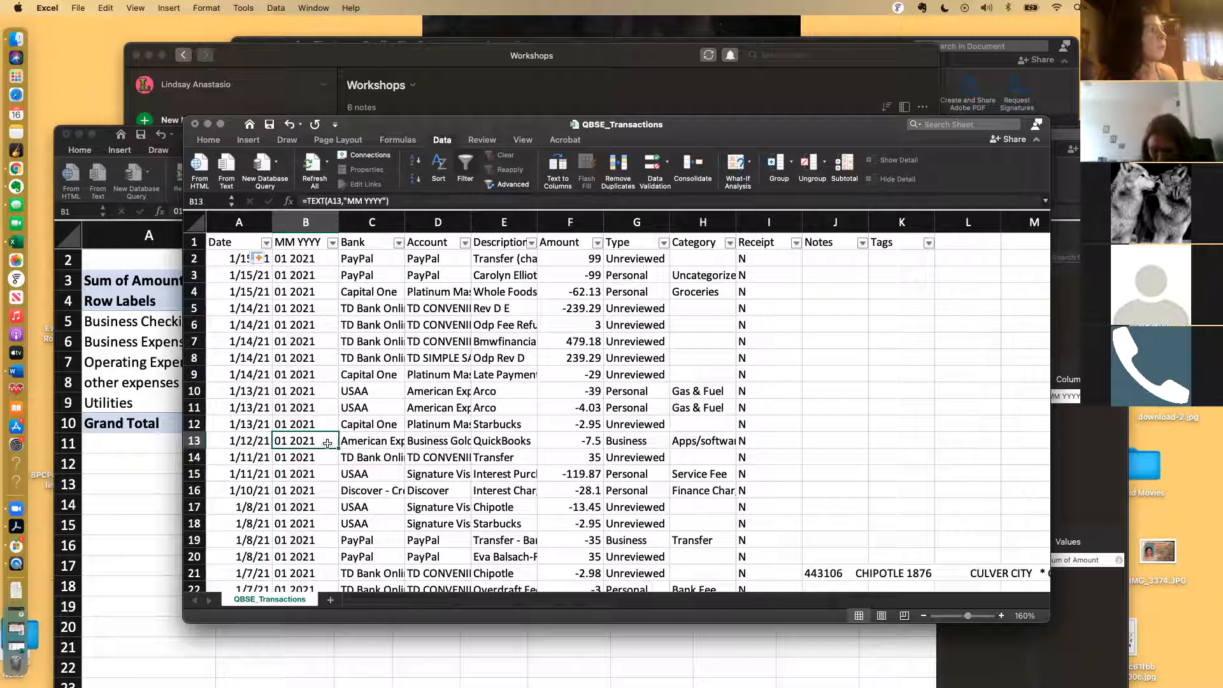
scroll(327, 443, "down", 10)
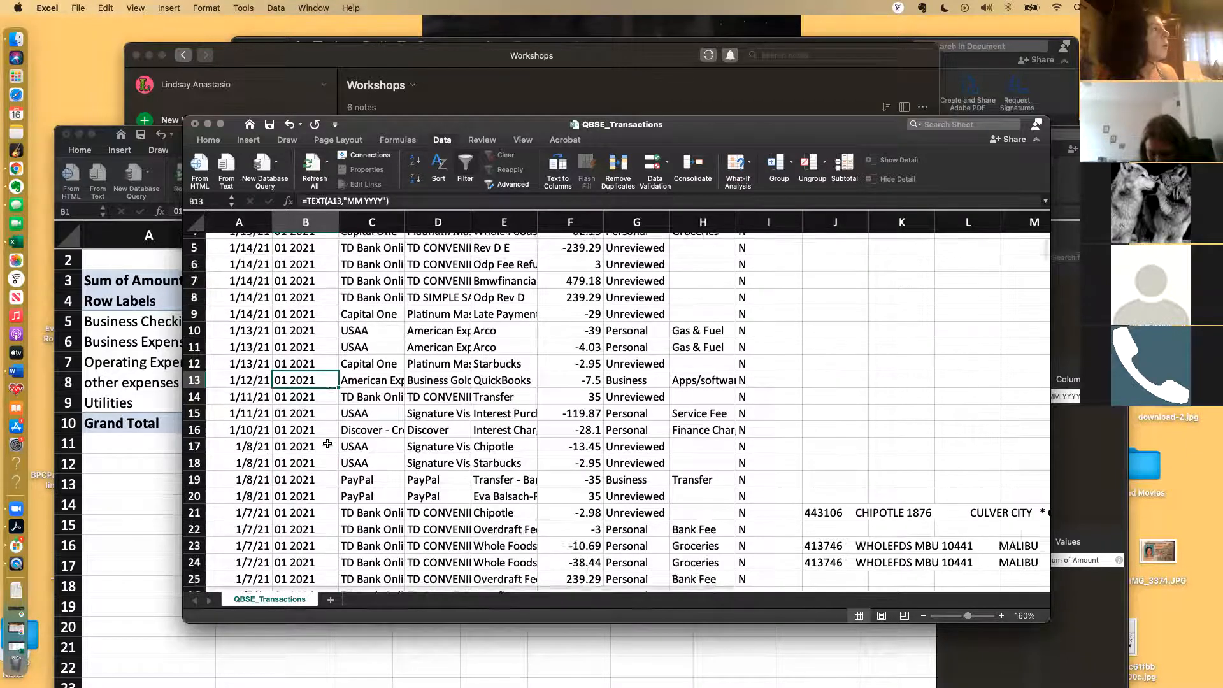
scroll(326, 443, "up", 10)
scroll(327, 443, "down", 7)
scroll(327, 443, "down", 20)
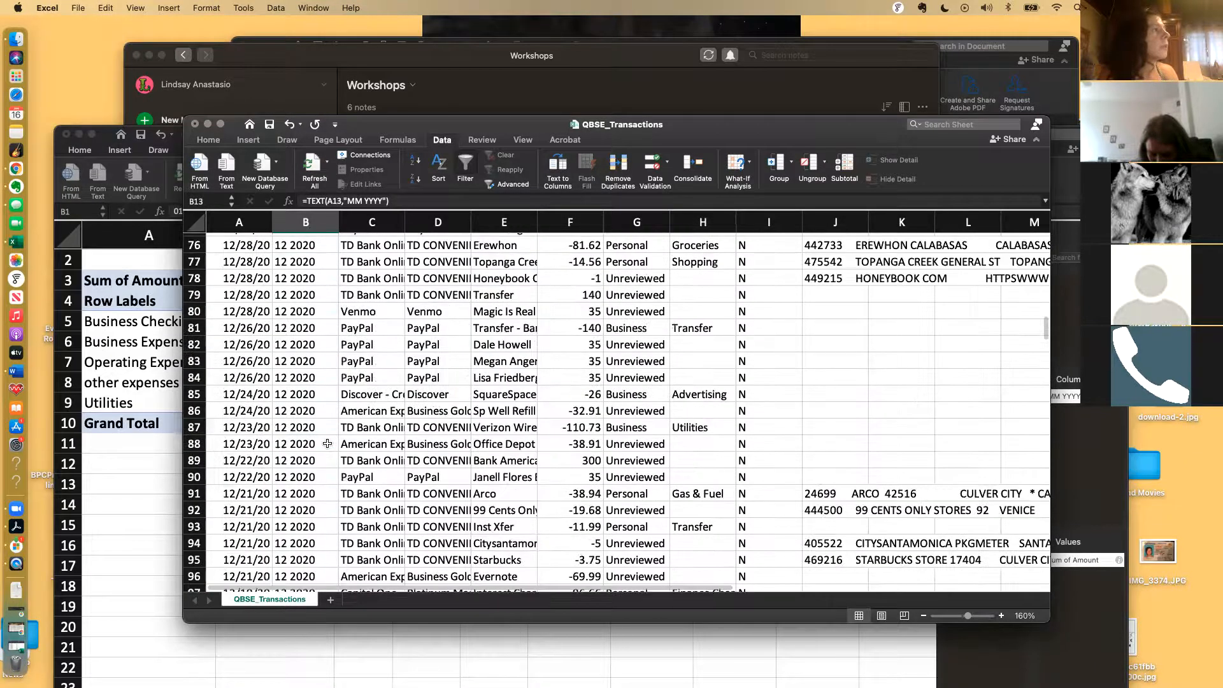
scroll(327, 443, "down", 15)
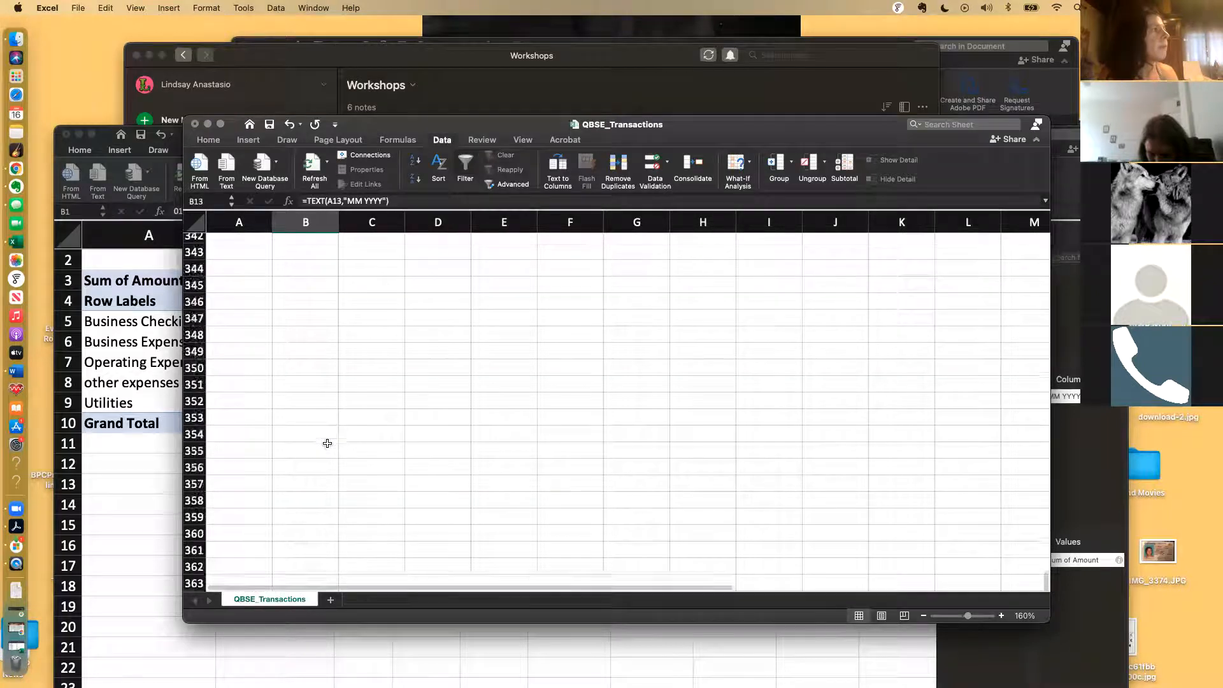
scroll(327, 443, "up", 8)
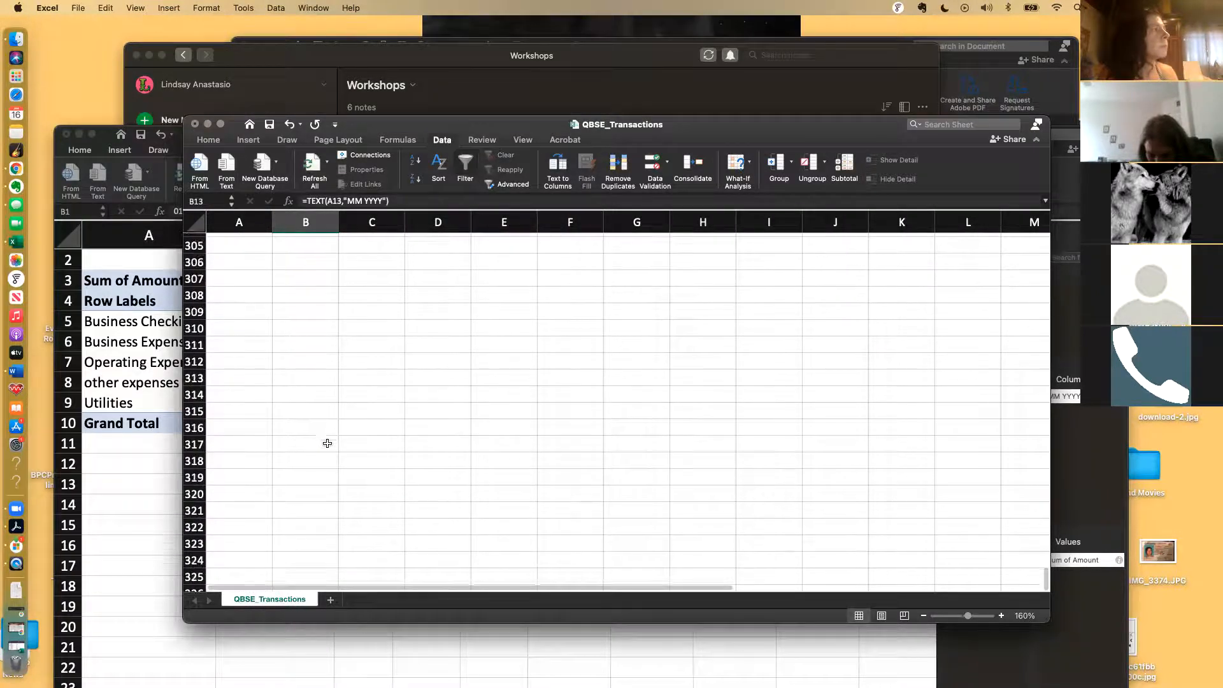
Step: Extend the month-year formula from B300 down to B311 and enter 12/2/20 as a test date in A301
left_click(336, 509)
left_click_drag(338, 511, 338, 563)
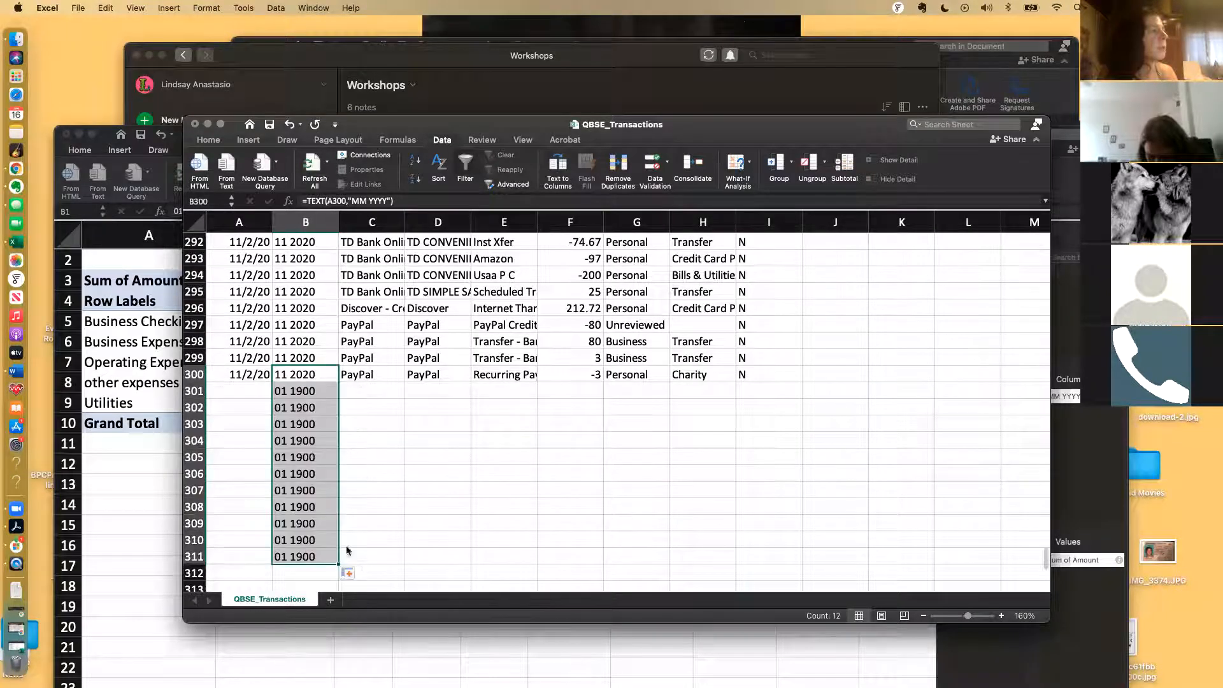
left_click(300, 391)
left_click(237, 391)
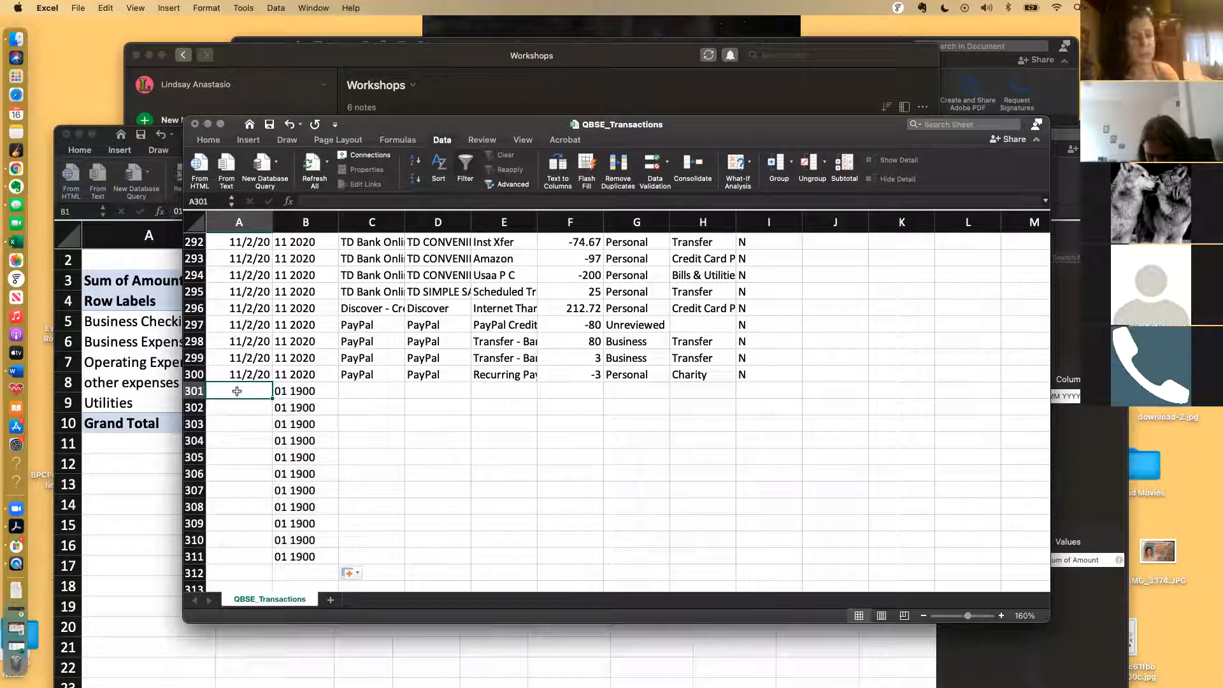
type("12/2/20")
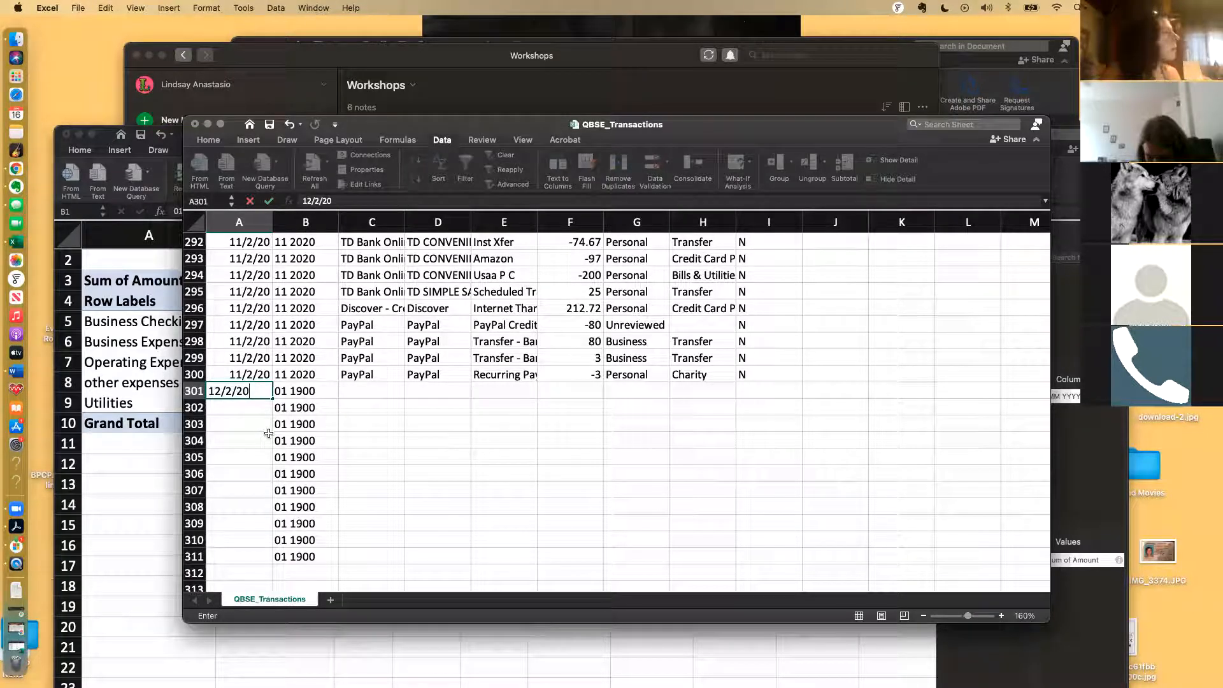
key("Return")
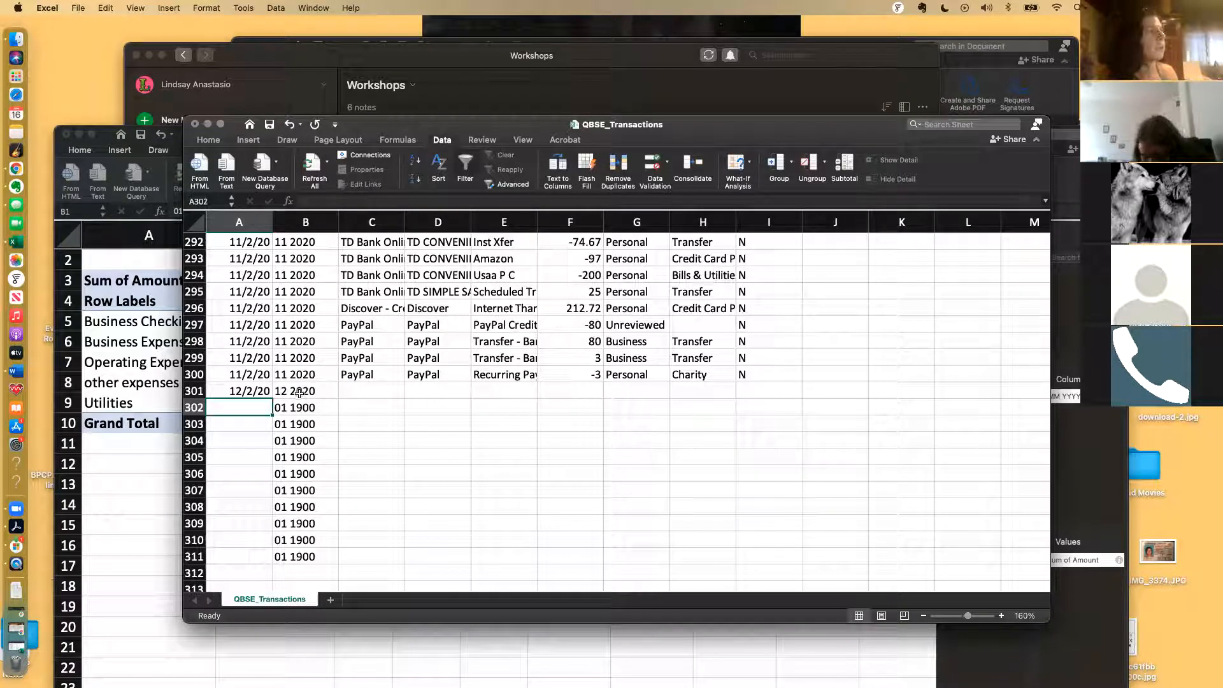
Step: Clear the test date and extra formulas from rows 301 to 312
left_click_drag(195, 390, 223, 566)
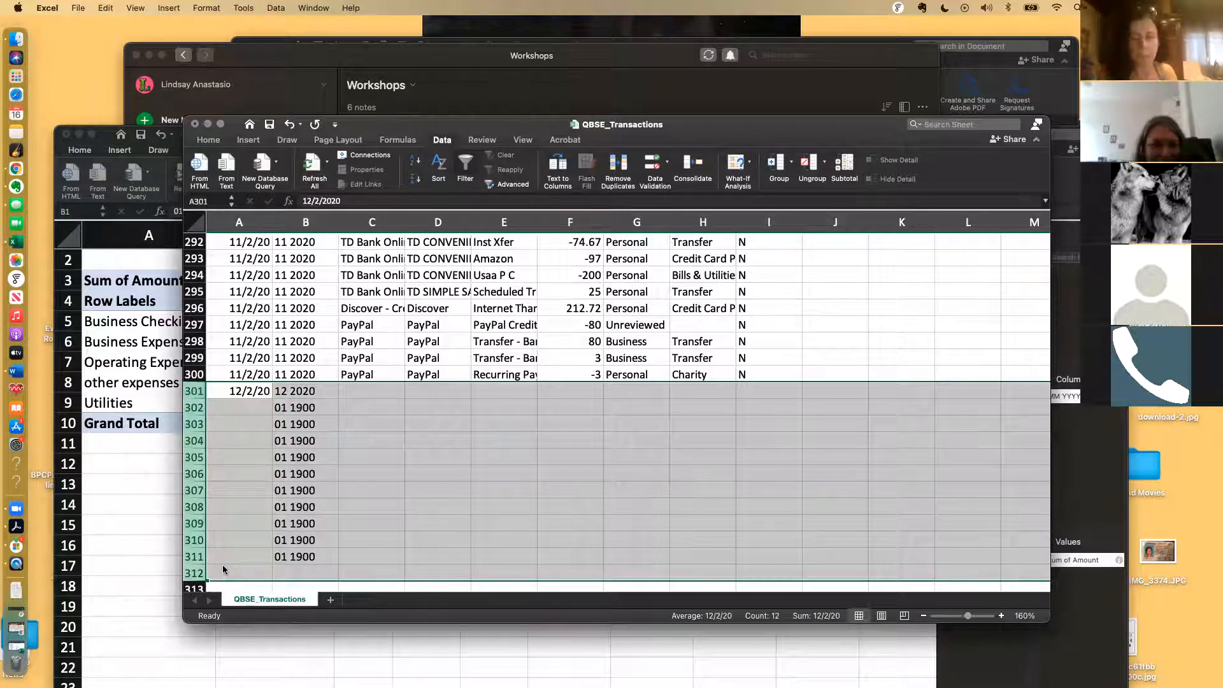
key("Delete")
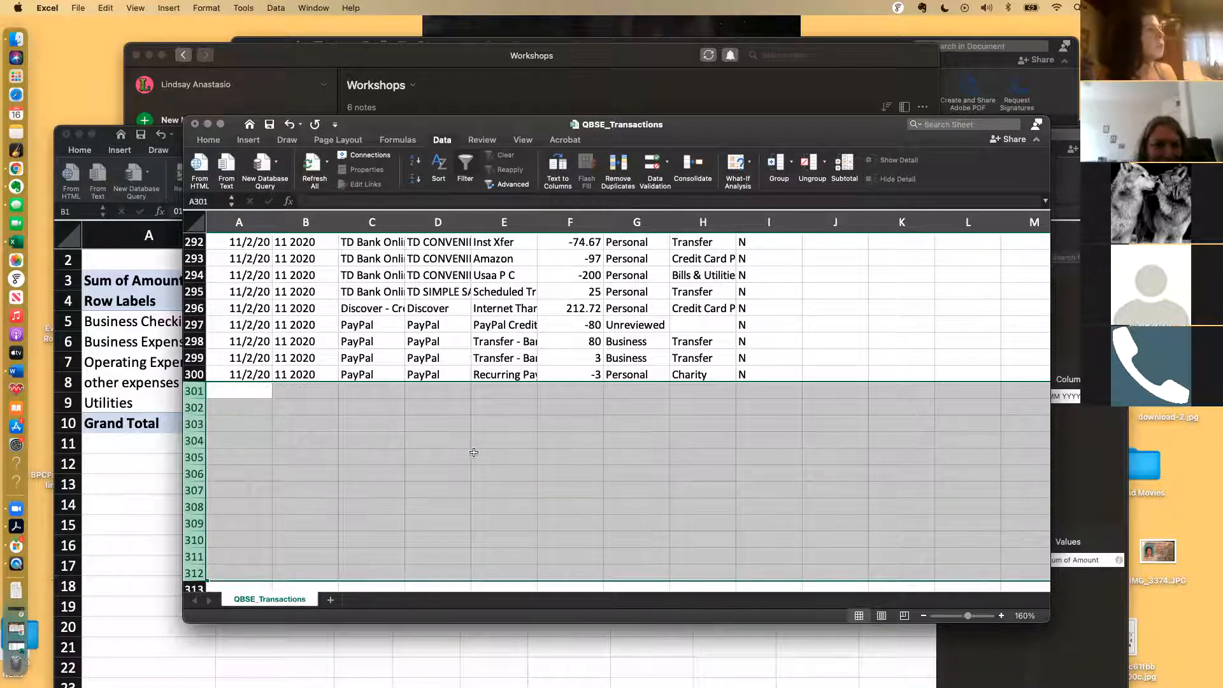
left_click(474, 452)
Step: Highlight the whole MM YYYY column with a light gold fill color
scroll(474, 453, "up", 20)
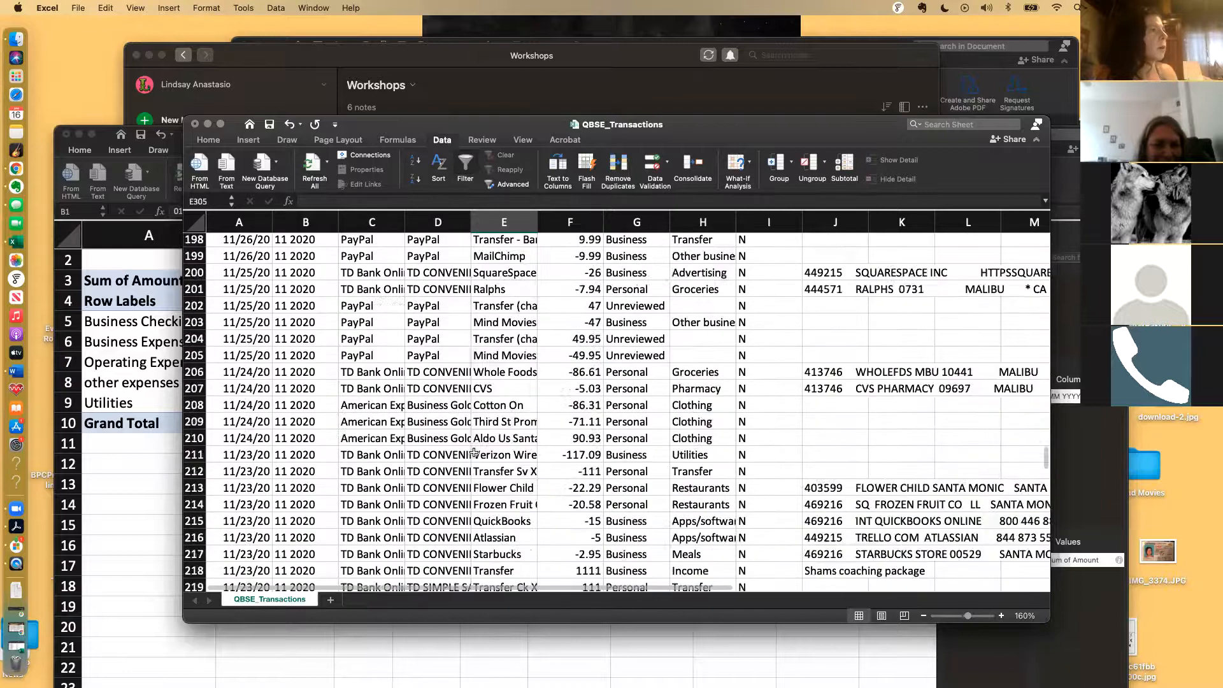
scroll(474, 452, "up", 20)
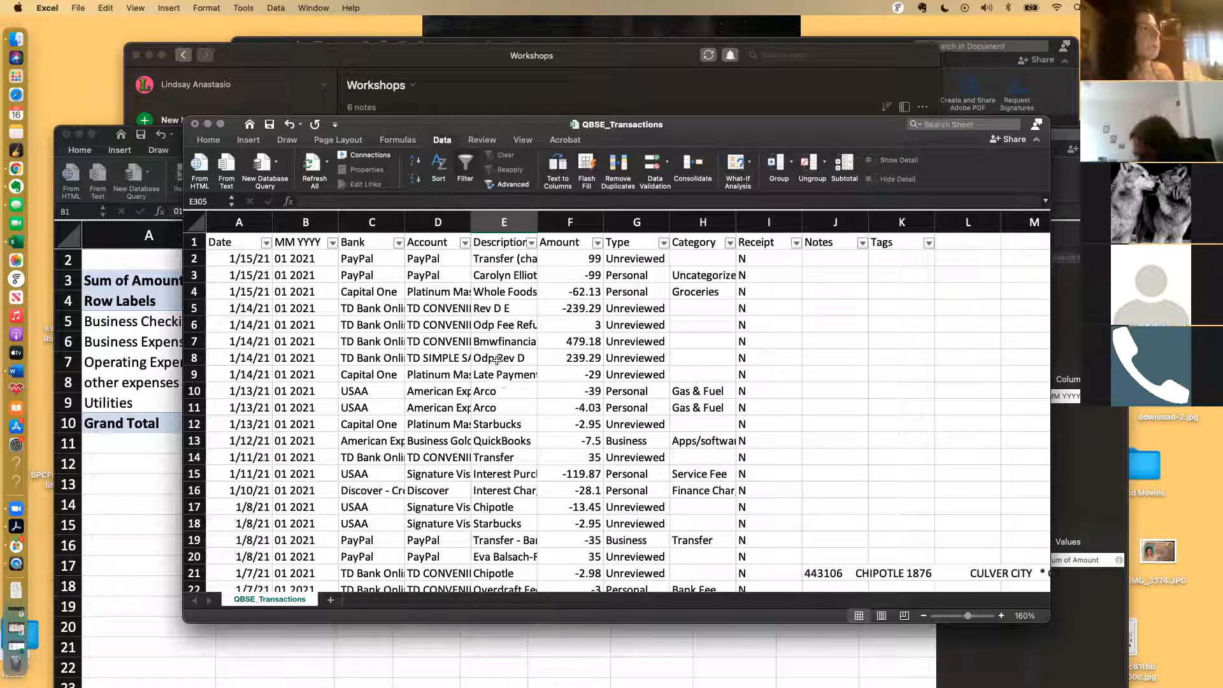
left_click_drag(216, 243, 773, 282)
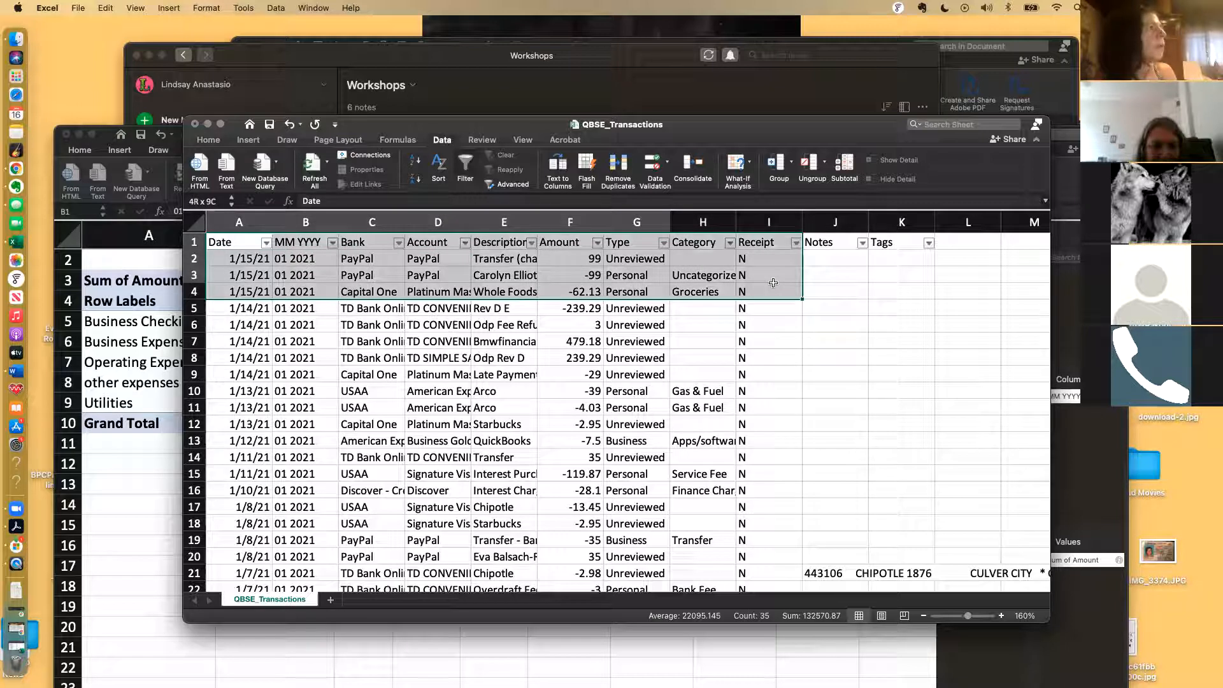
left_click(320, 222)
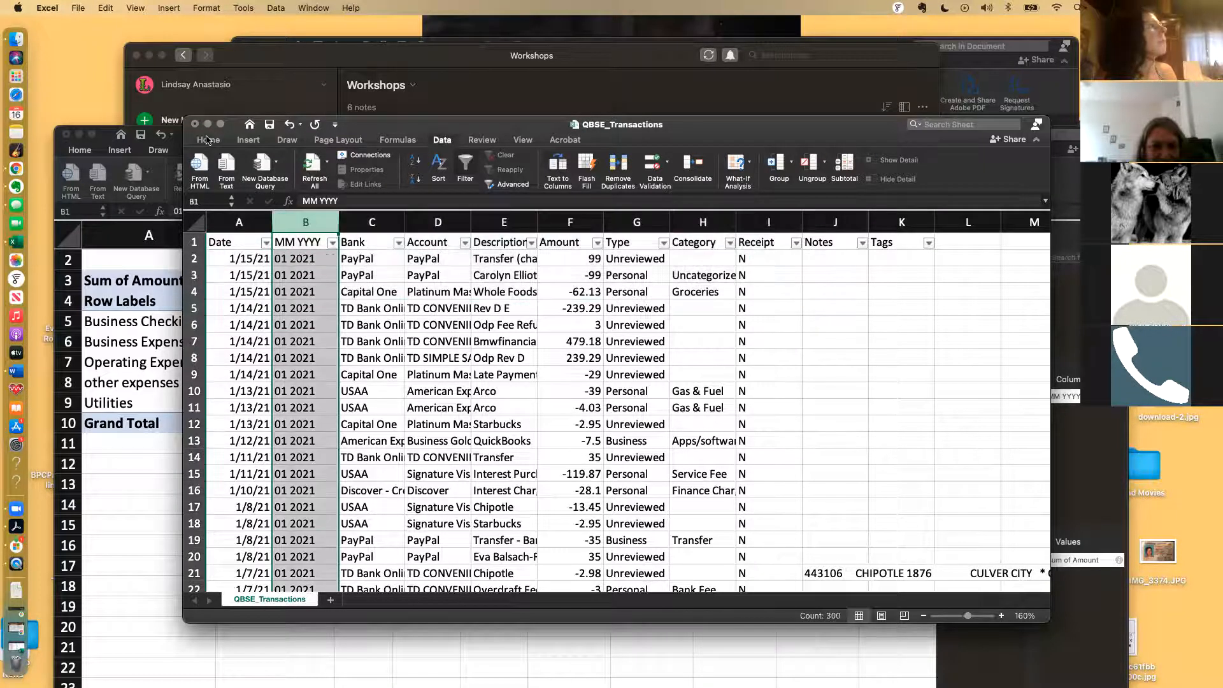
left_click(207, 139)
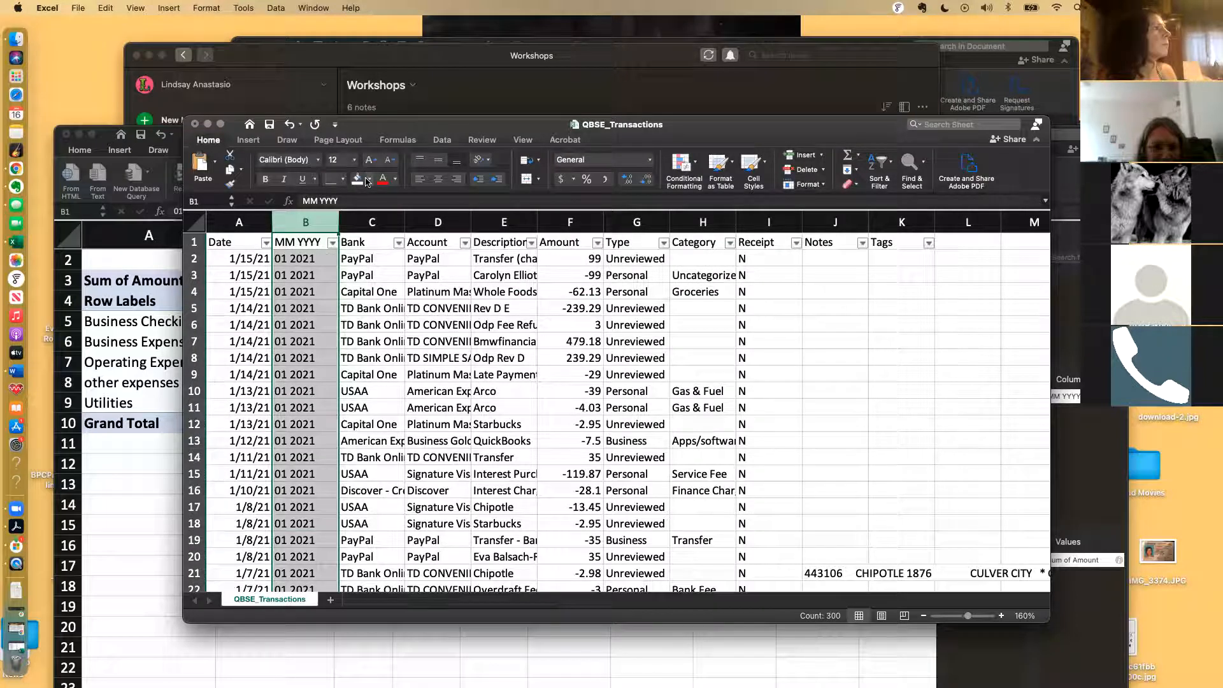
left_click(367, 181)
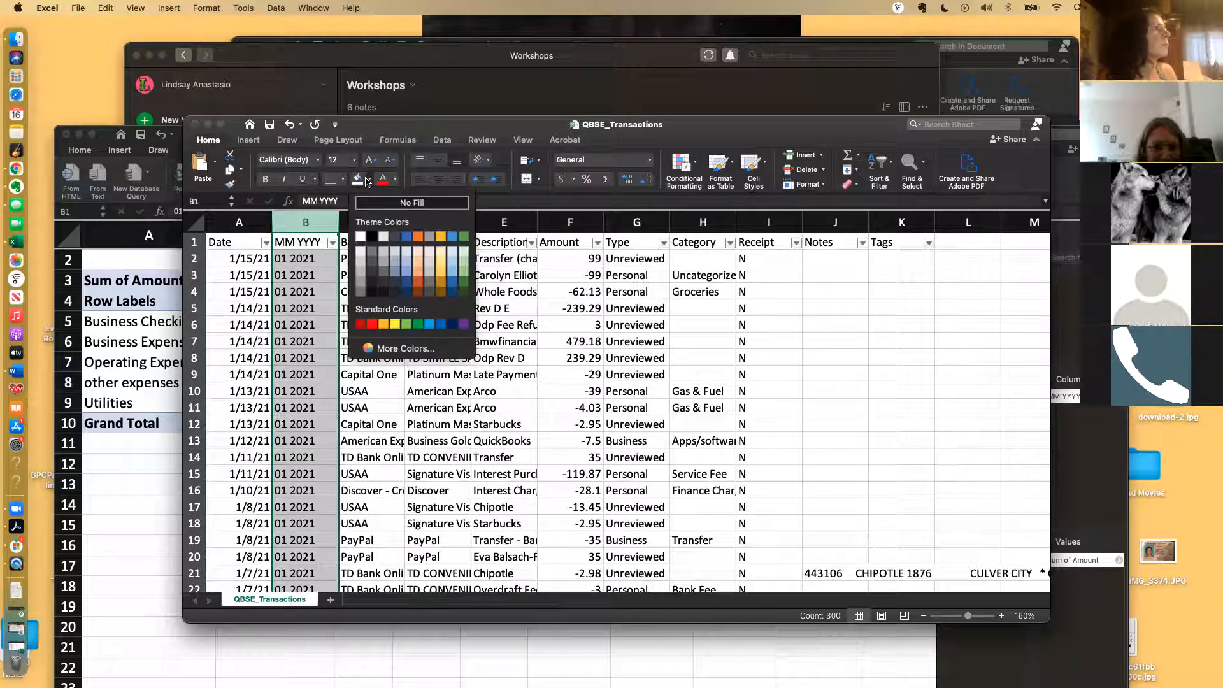
left_click(440, 265)
left_click(440, 309)
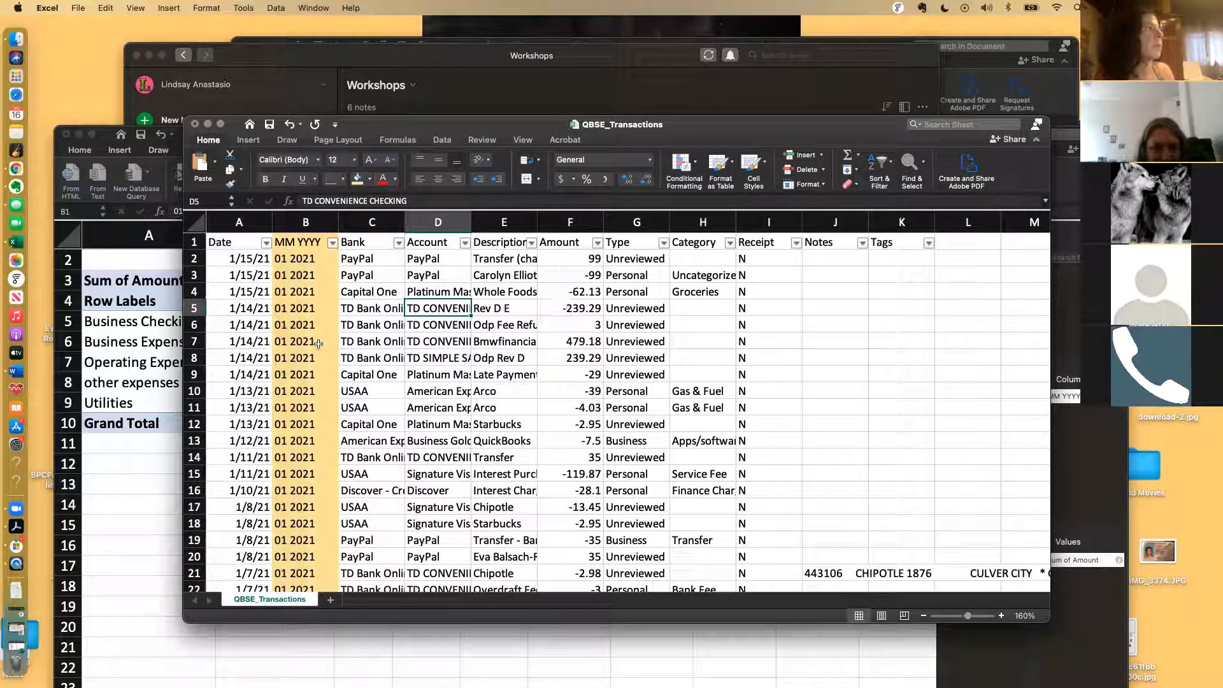
Step: Create a PivotTable on a new worksheet from range A1:H300, covering the Date through Category columns
left_click(219, 242)
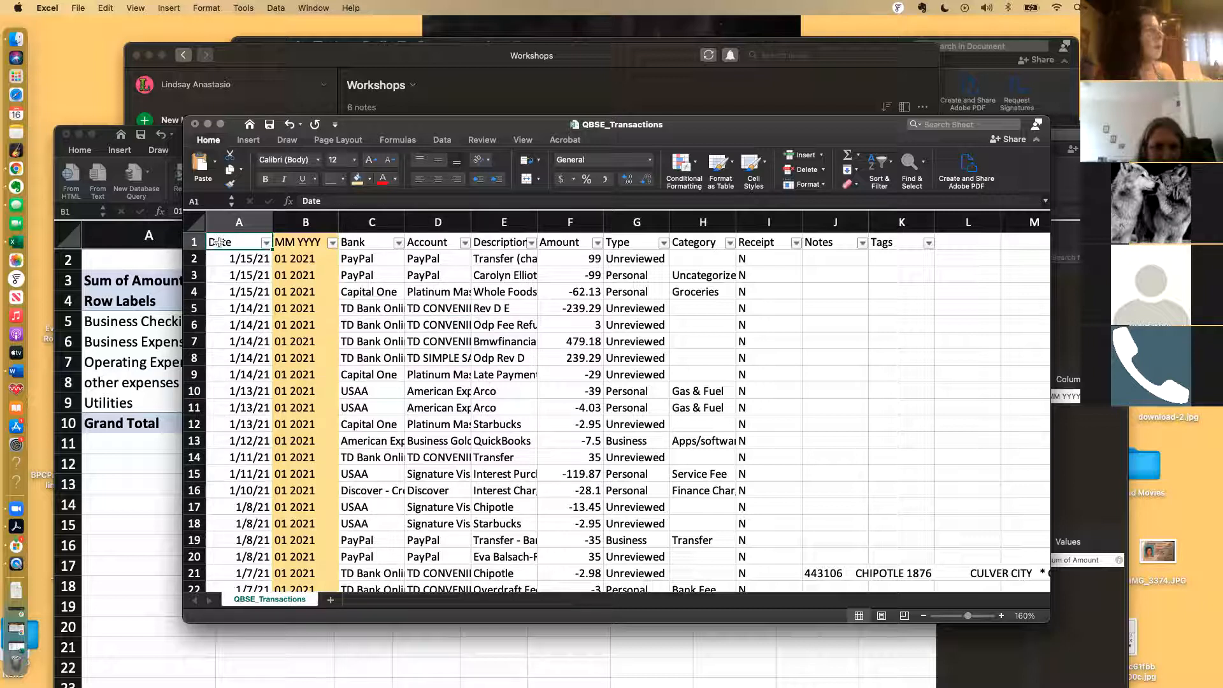
key("shift+Right")
key("shift+Right")
key("shift+Right")
key("shift+Right")
key("shift+Right")
key("shift+Right")
key("shift+Right")
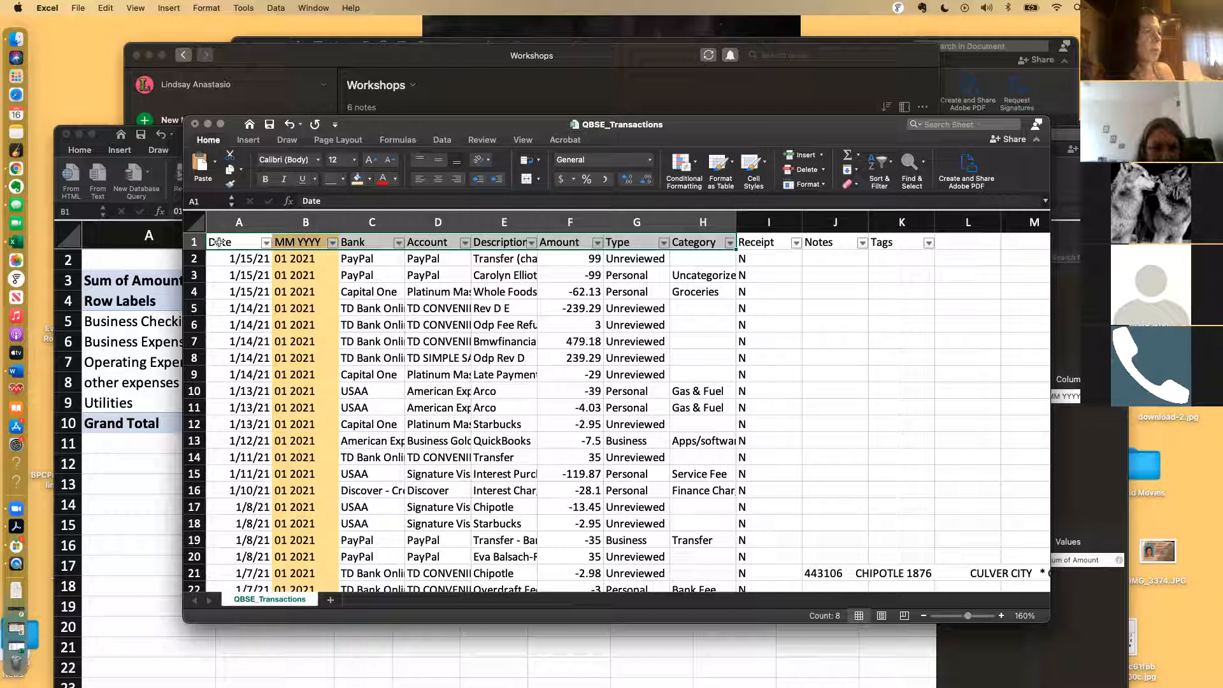
key("ctrl+shift+Down")
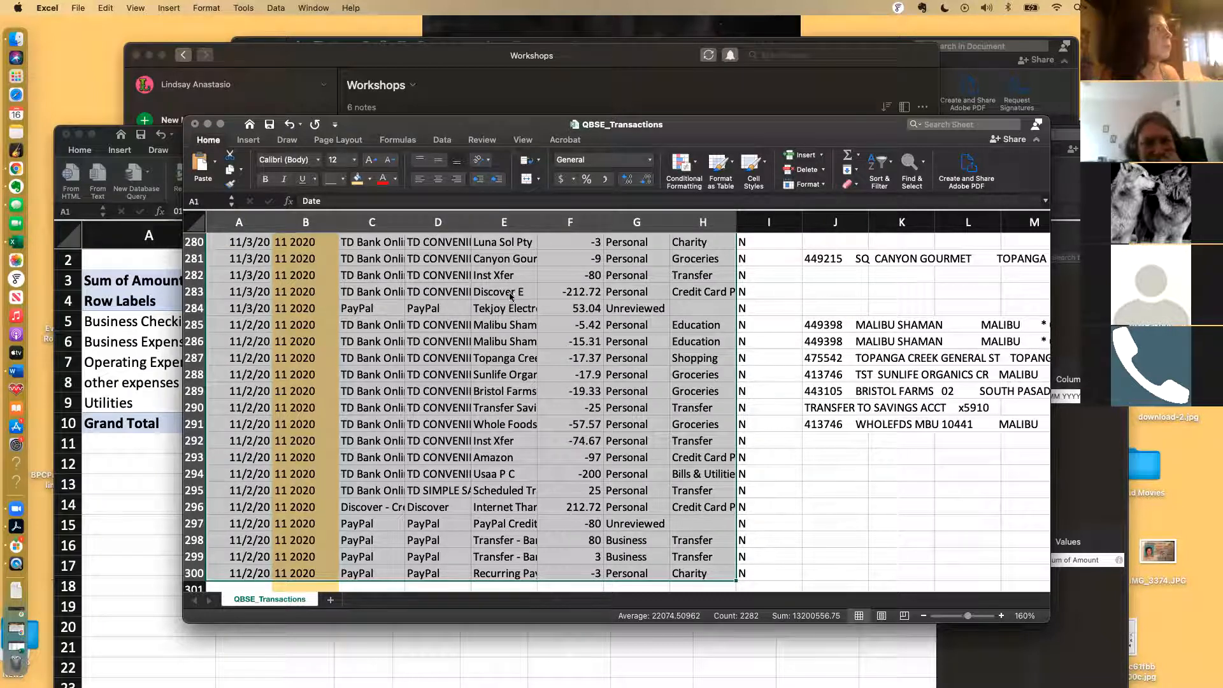
scroll(520, 510, "down", 2)
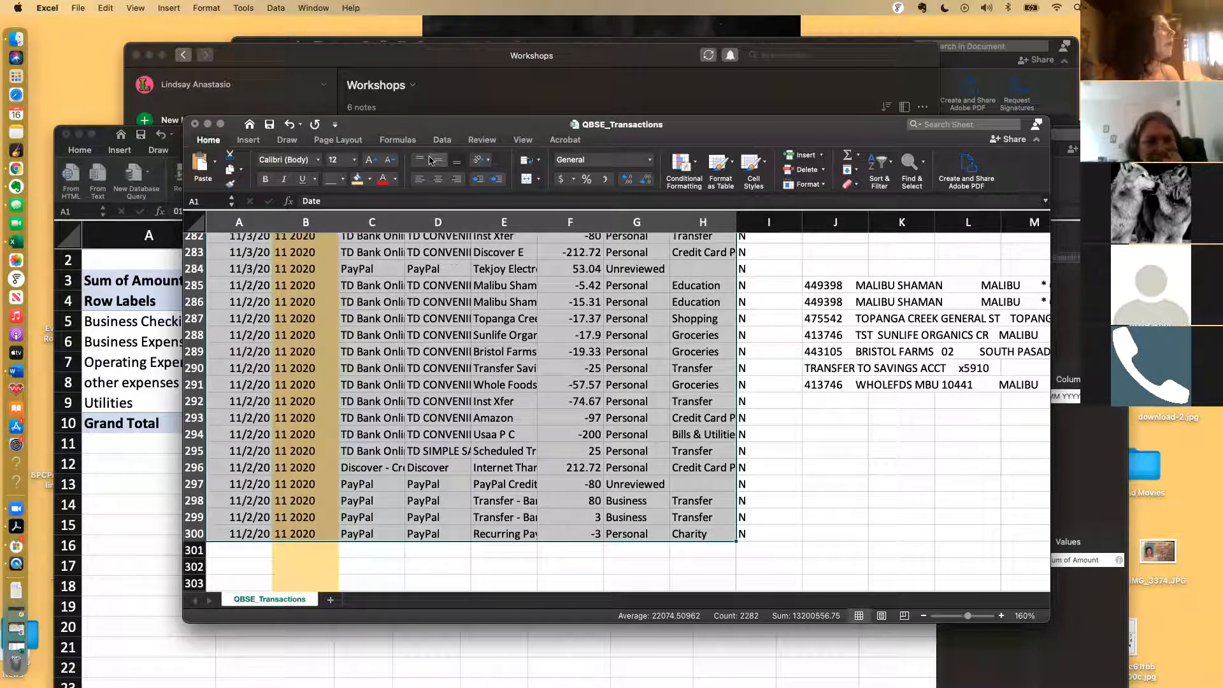
left_click(247, 140)
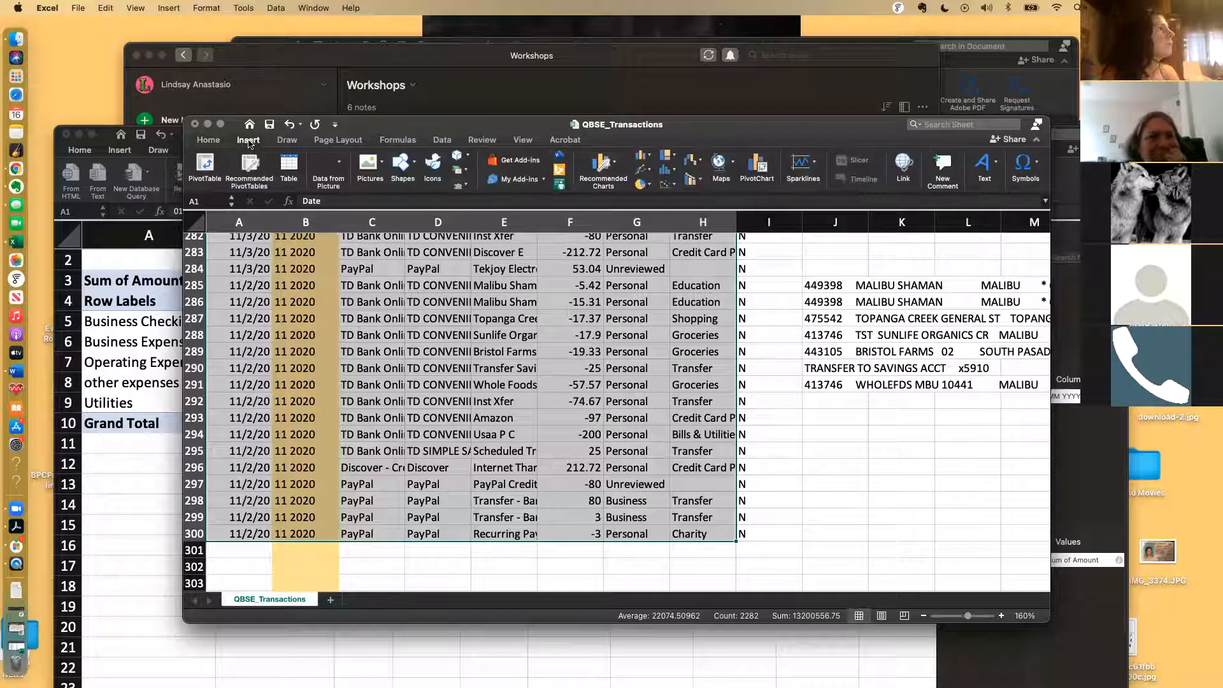
left_click(195, 166)
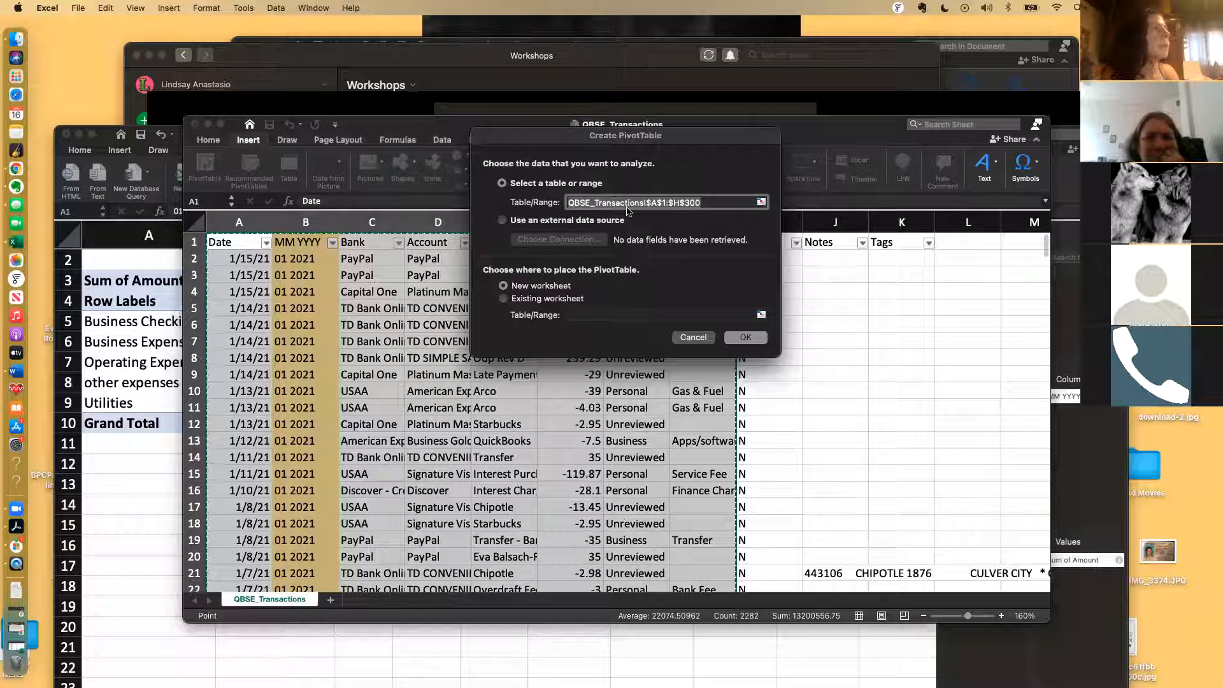
left_click(757, 341)
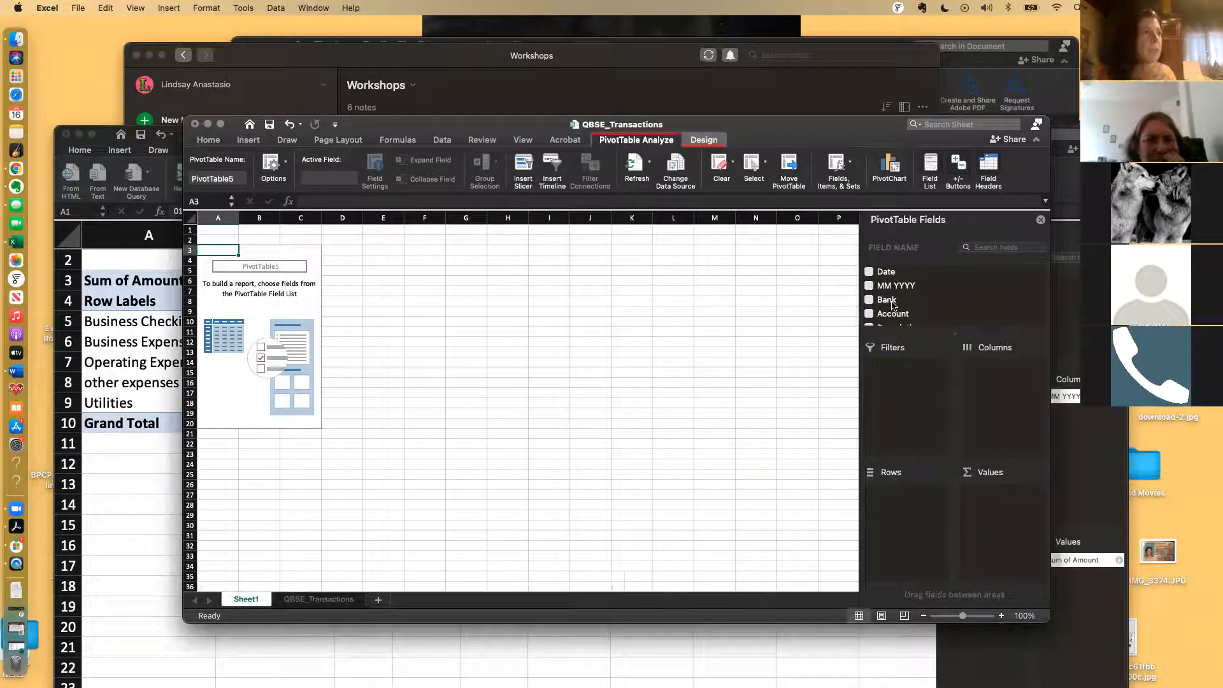
Step: Place the MM YYYY field in the pivot table's columns area
left_click_drag(894, 290, 1007, 387)
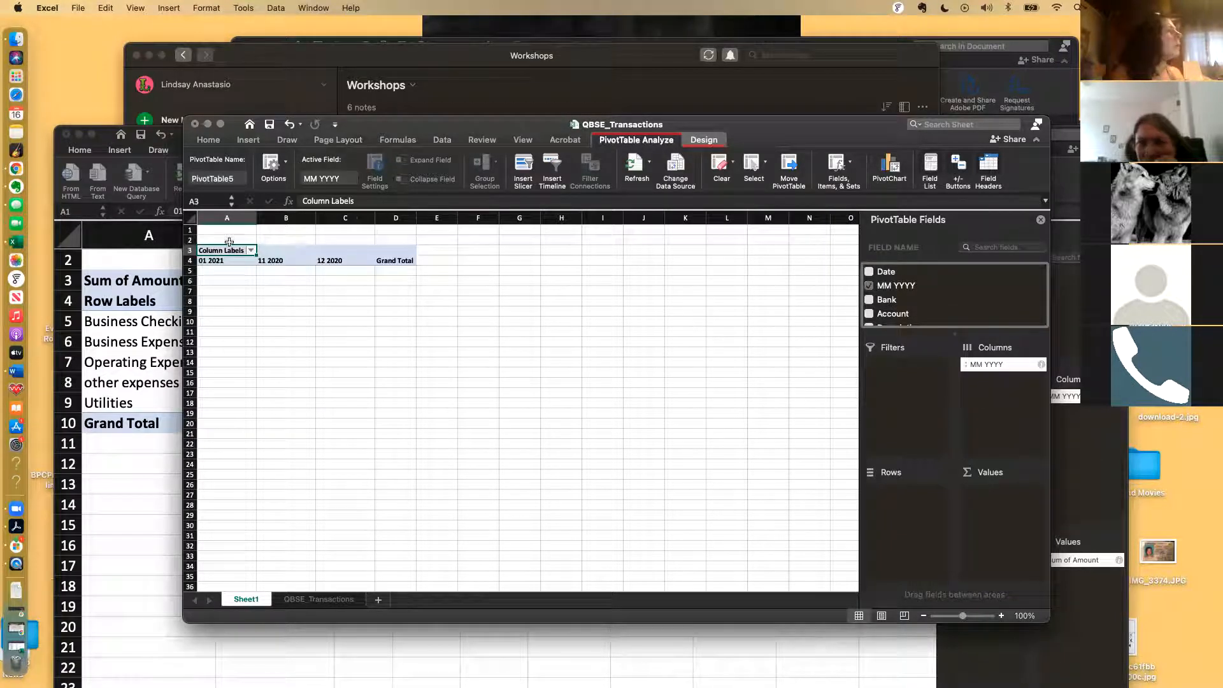
Step: Try excluding 01 2021 from the pivot table's column labels and restore all months
left_click(251, 250)
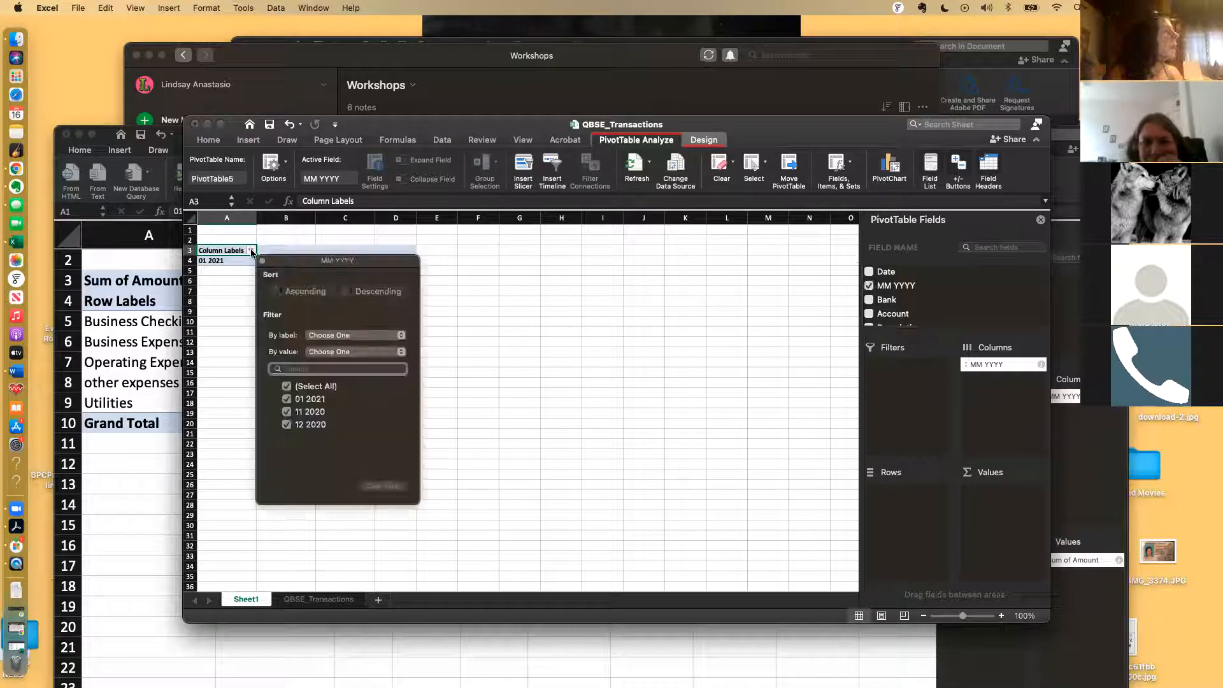
left_click(286, 400)
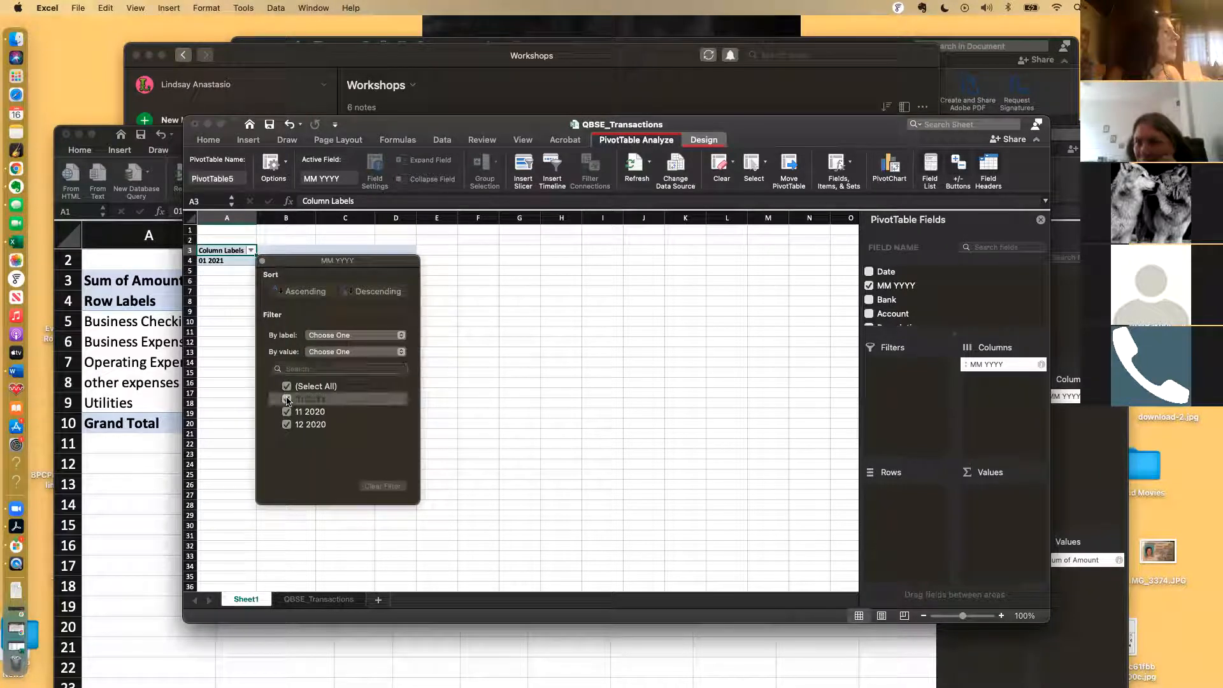
left_click(483, 338)
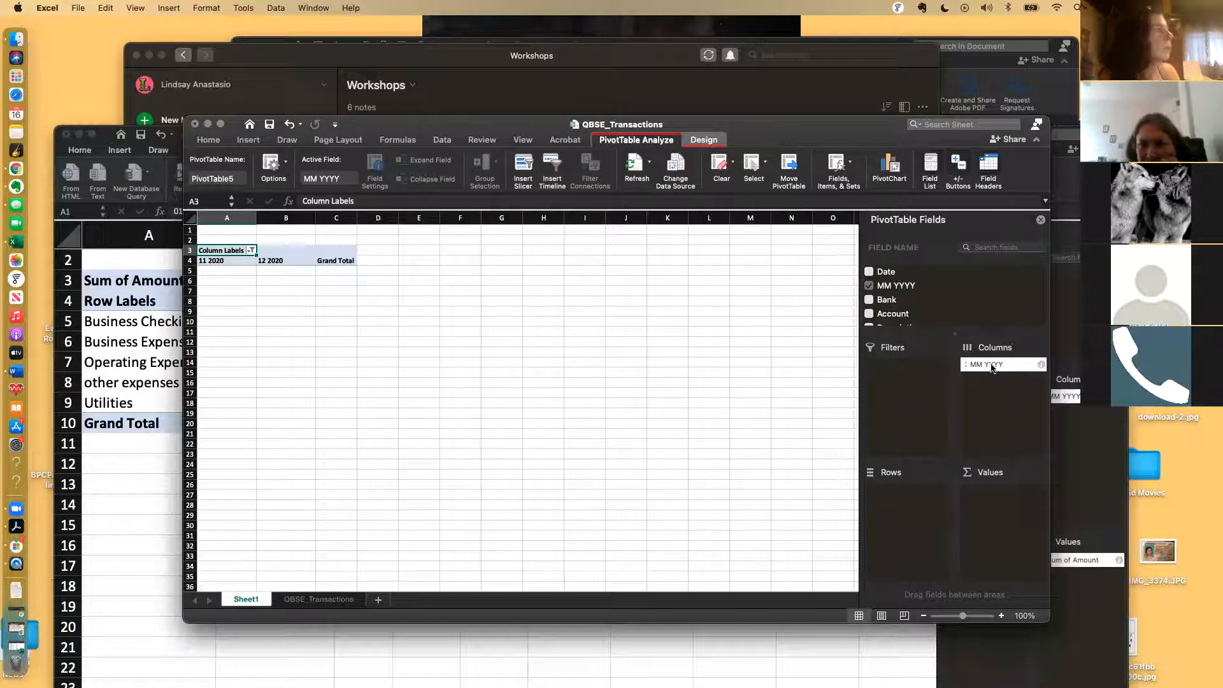
left_click(252, 251)
left_click(286, 387)
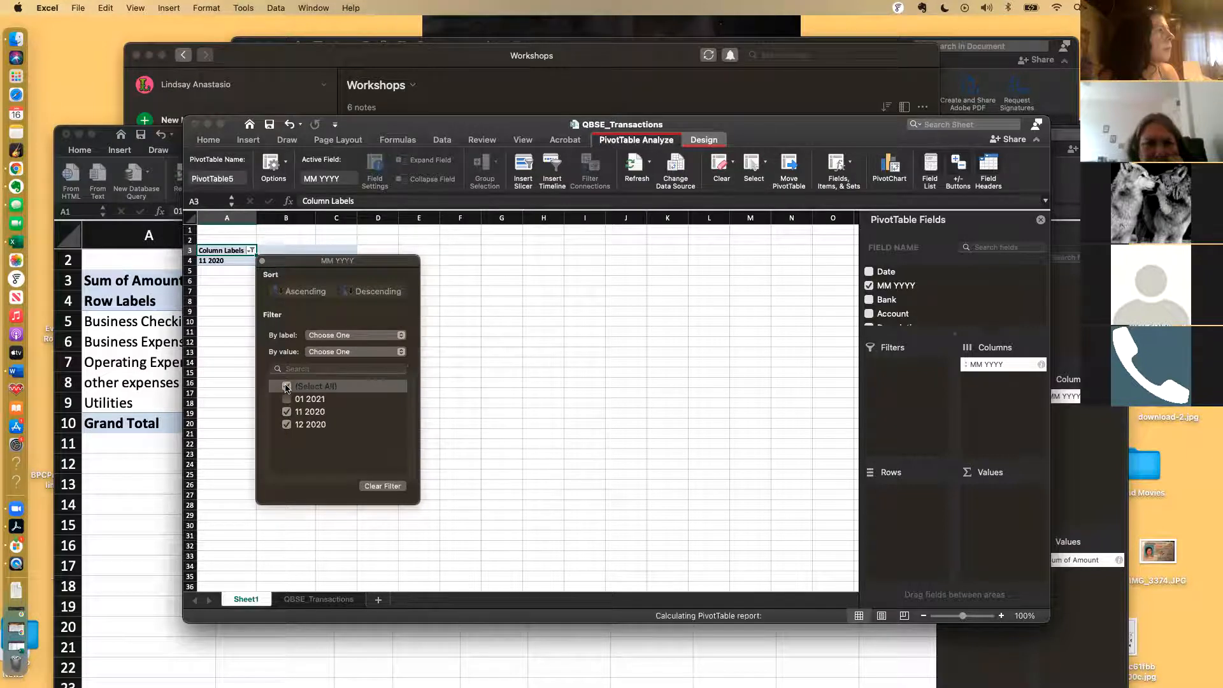
left_click(449, 359)
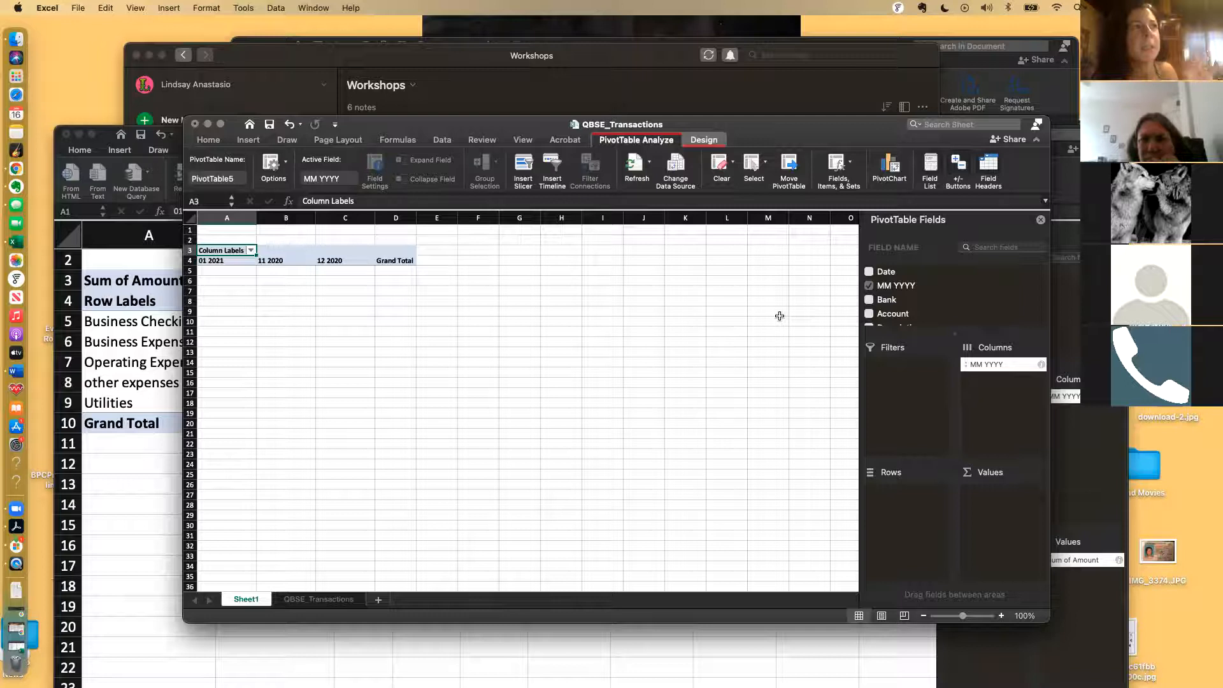
left_click(708, 383)
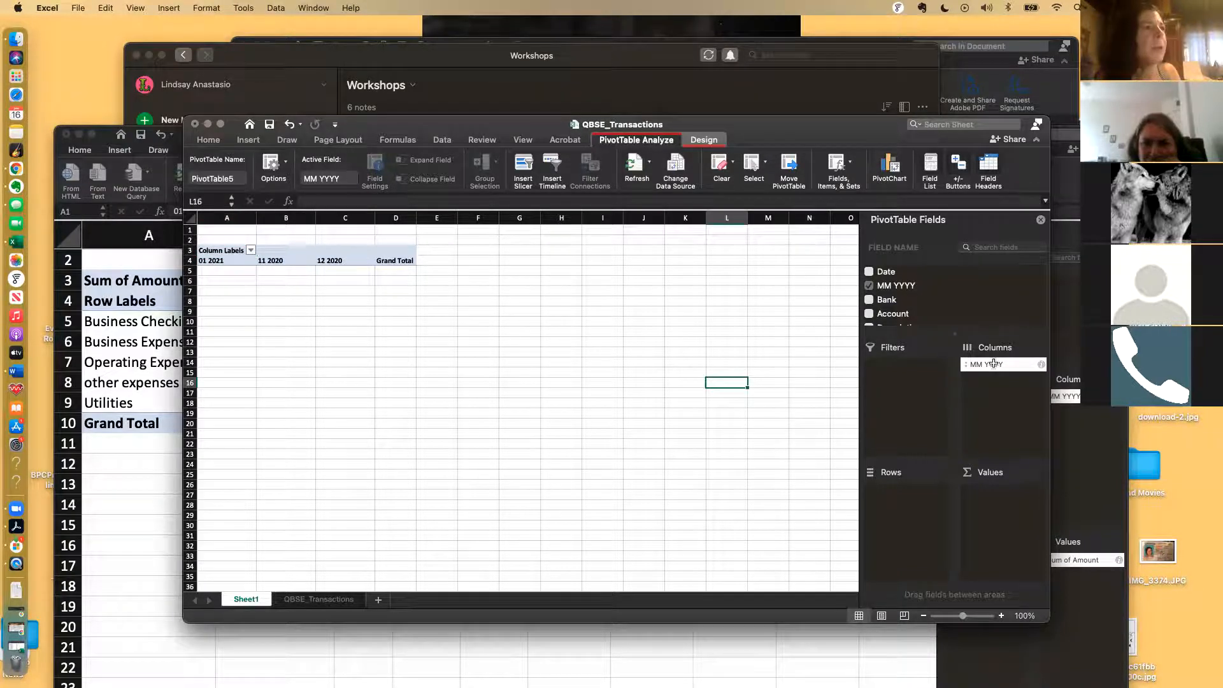
left_click(354, 317)
left_click(326, 250)
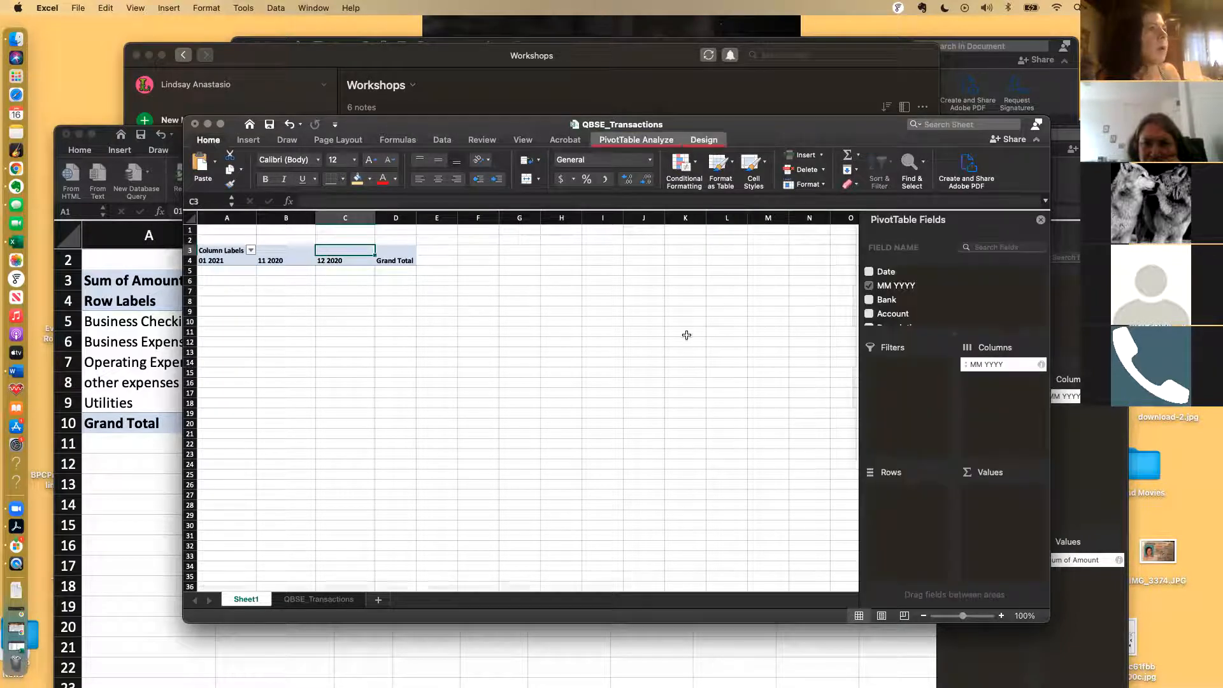
left_click(568, 370)
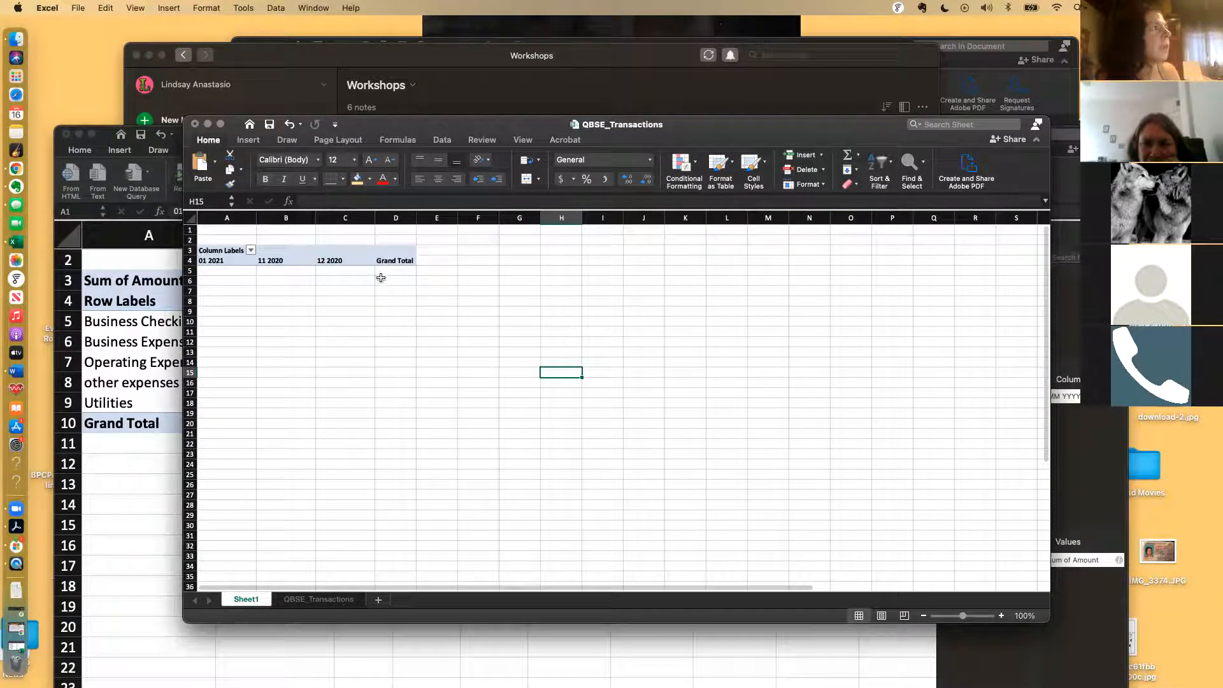
left_click(344, 258)
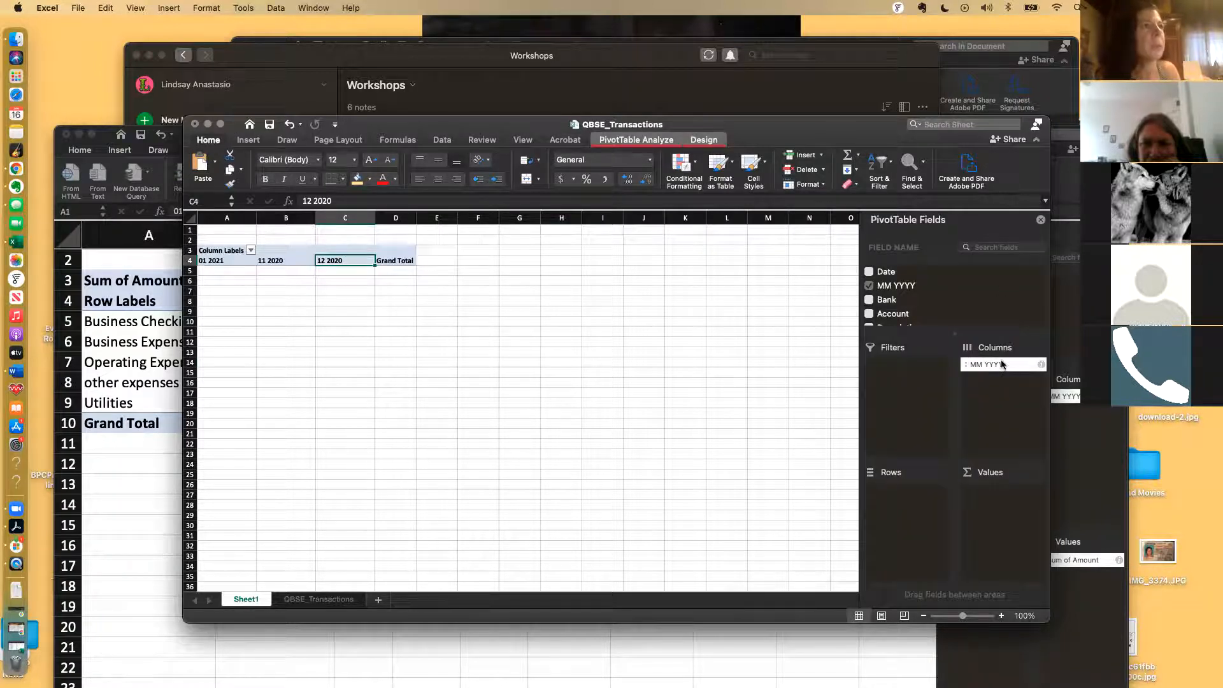
Step: Move MM YYYY from the columns to the pivot table's filters and limit it to 12 2020
left_click_drag(1000, 365, 909, 385)
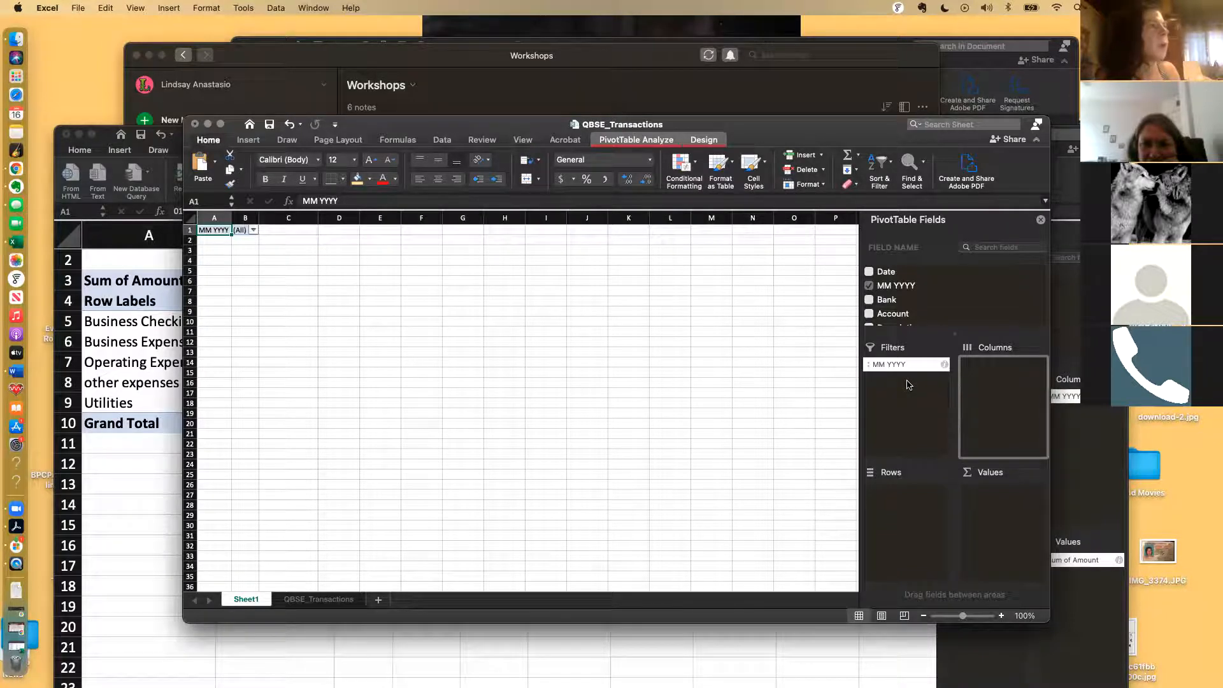
left_click(247, 230)
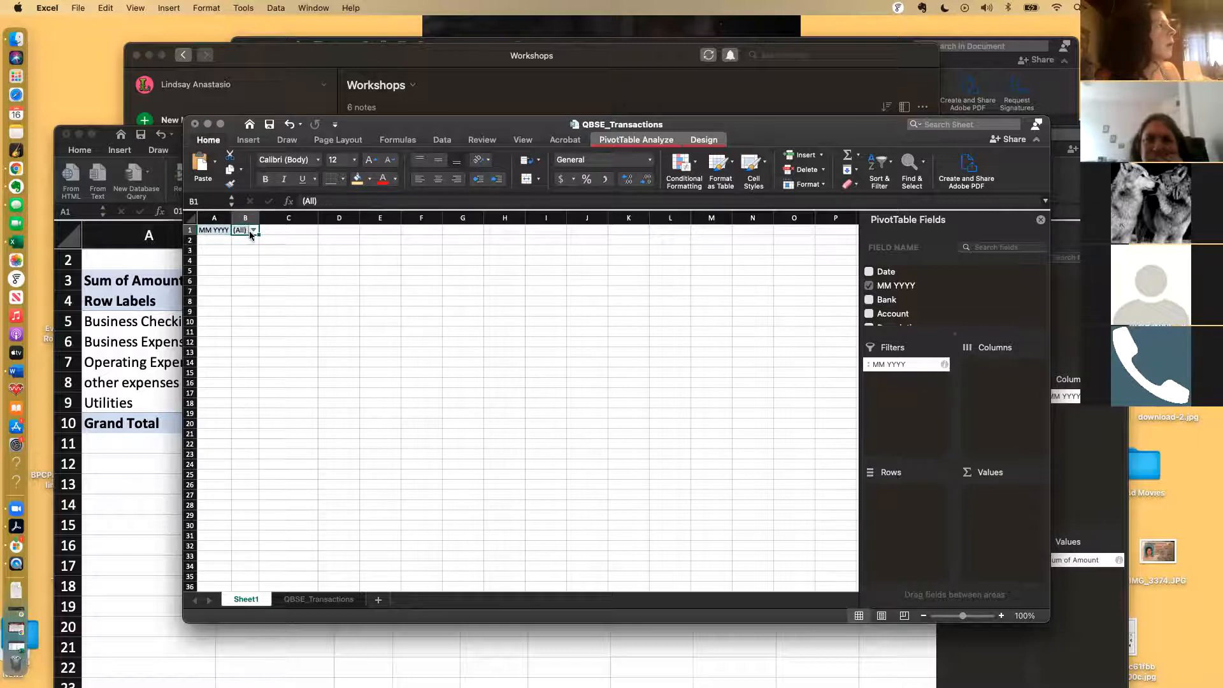
left_click(253, 230)
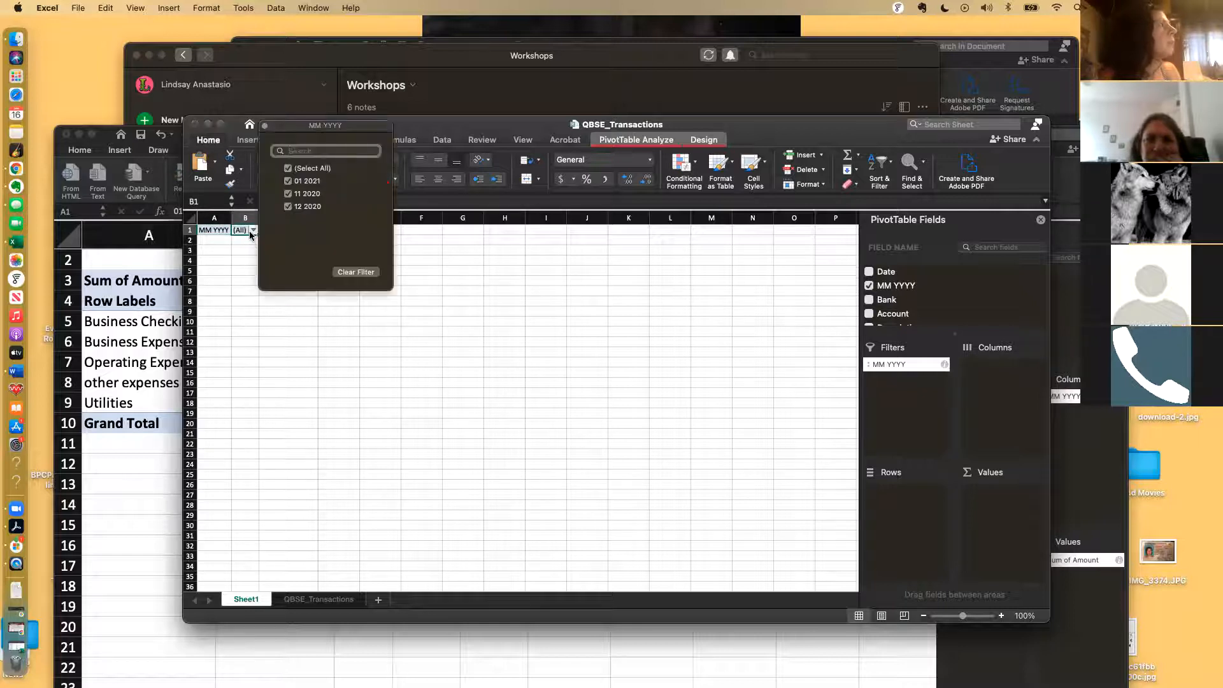
left_click(288, 168)
left_click(288, 206)
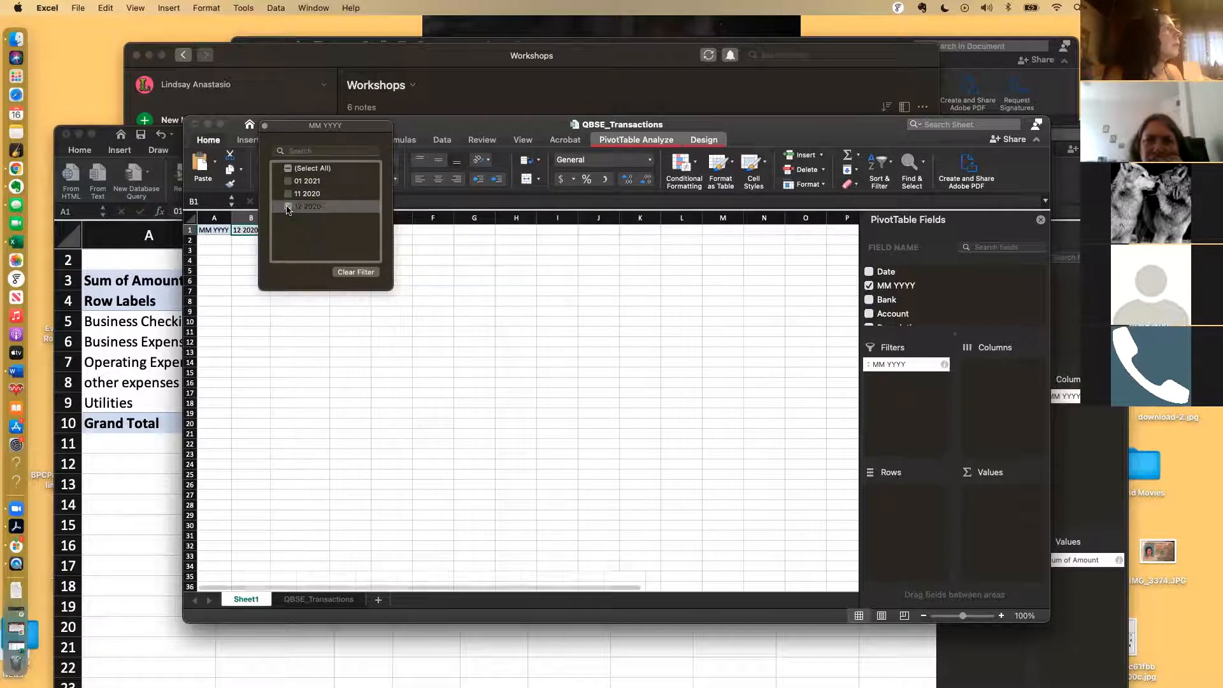
left_click(342, 338)
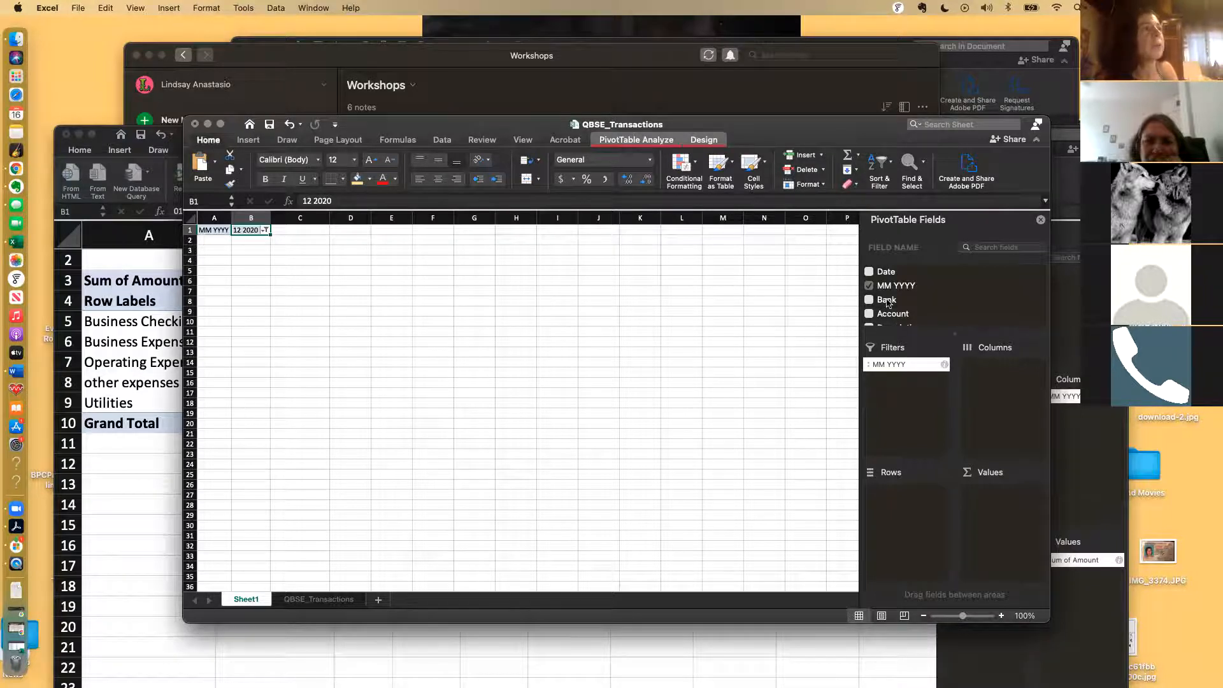
Step: Add Bank as a second report filter and limit it to TD Bank Online Banking
left_click_drag(887, 302, 915, 403)
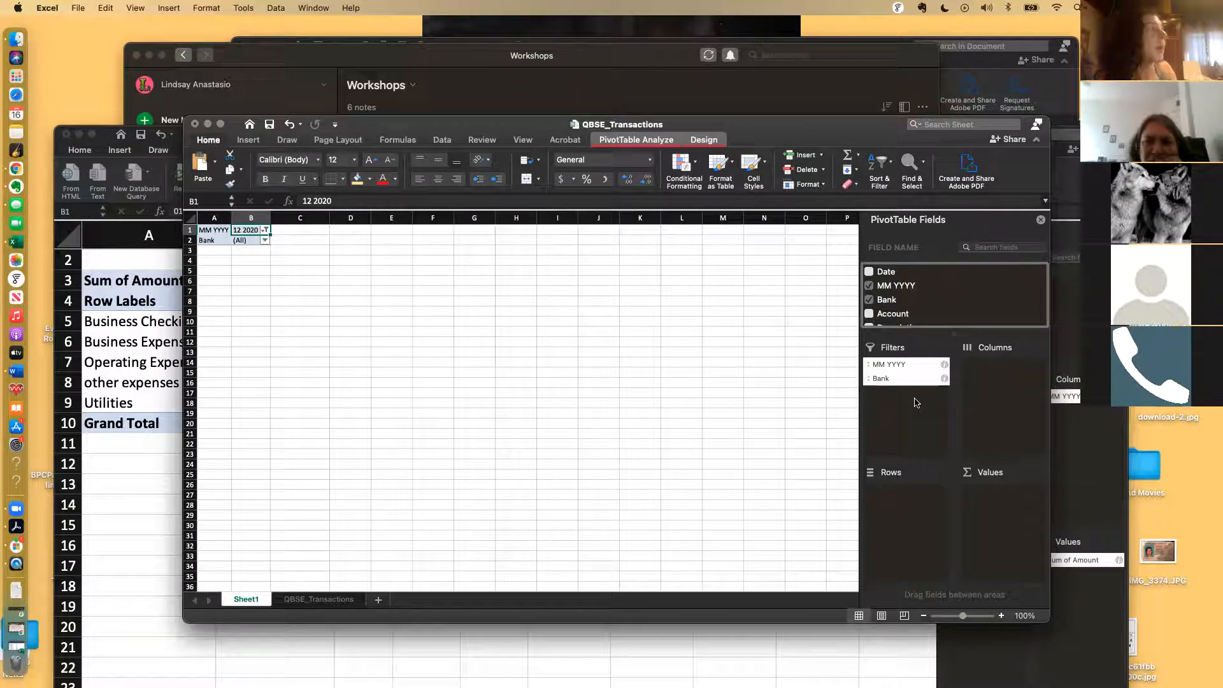
left_click(265, 240)
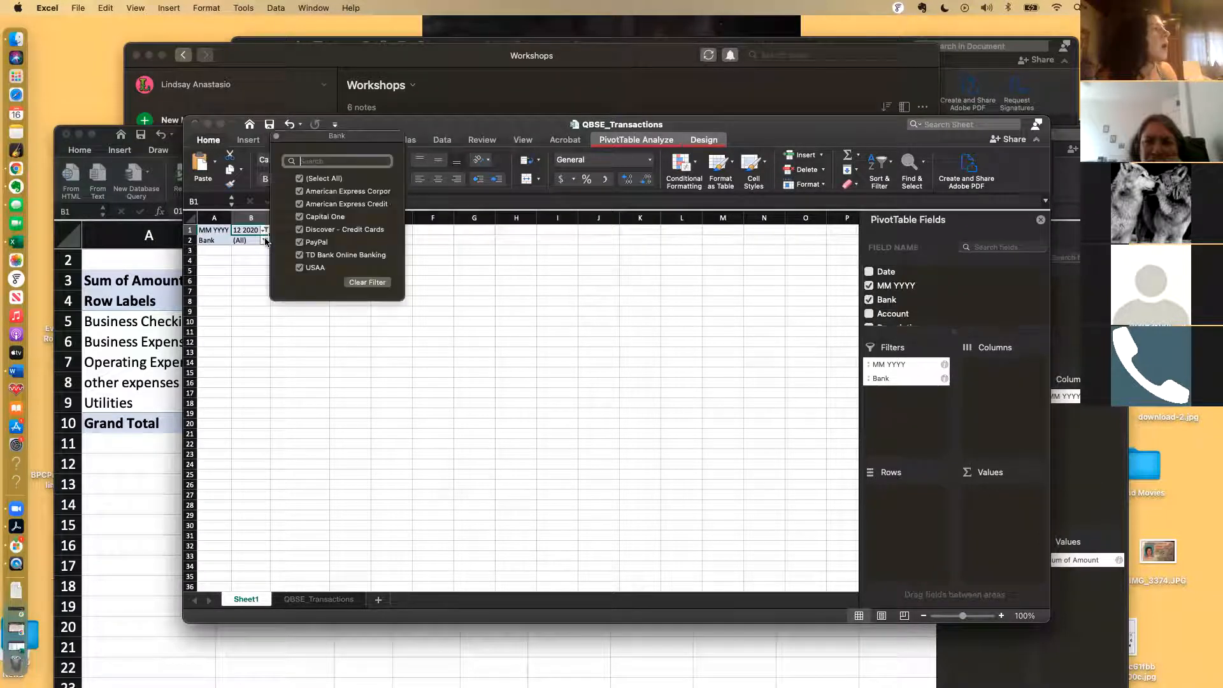
left_click(299, 179)
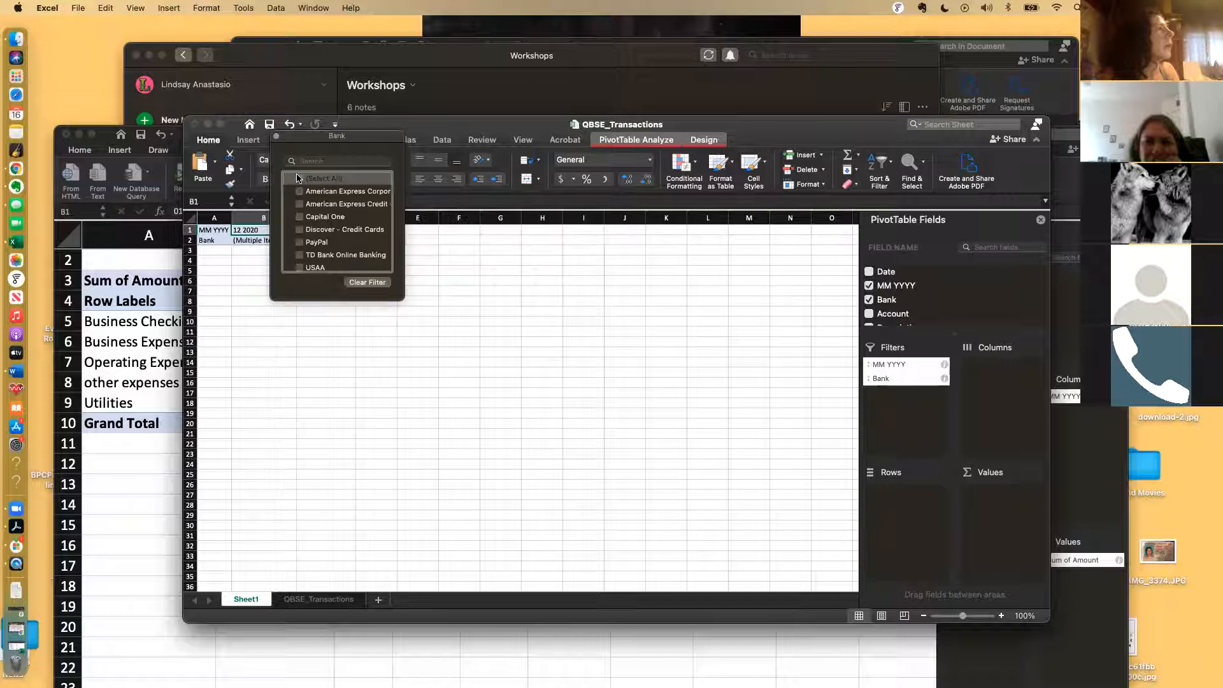
scroll(328, 205, "down", 1)
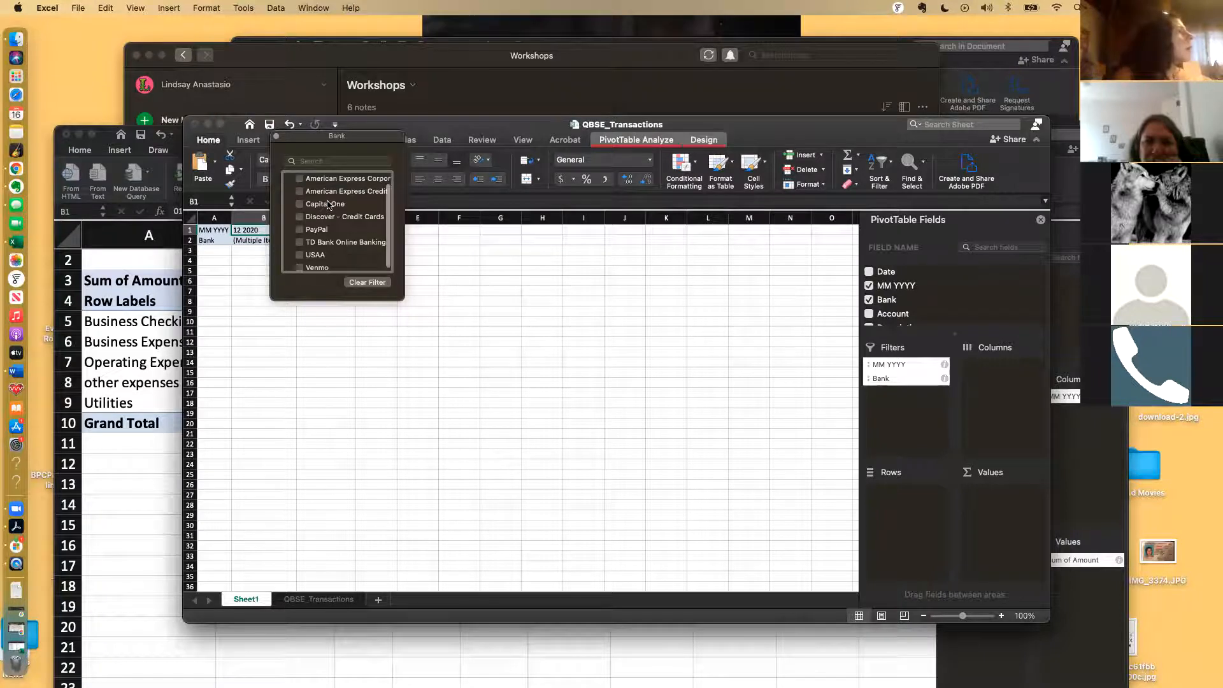
left_click(300, 240)
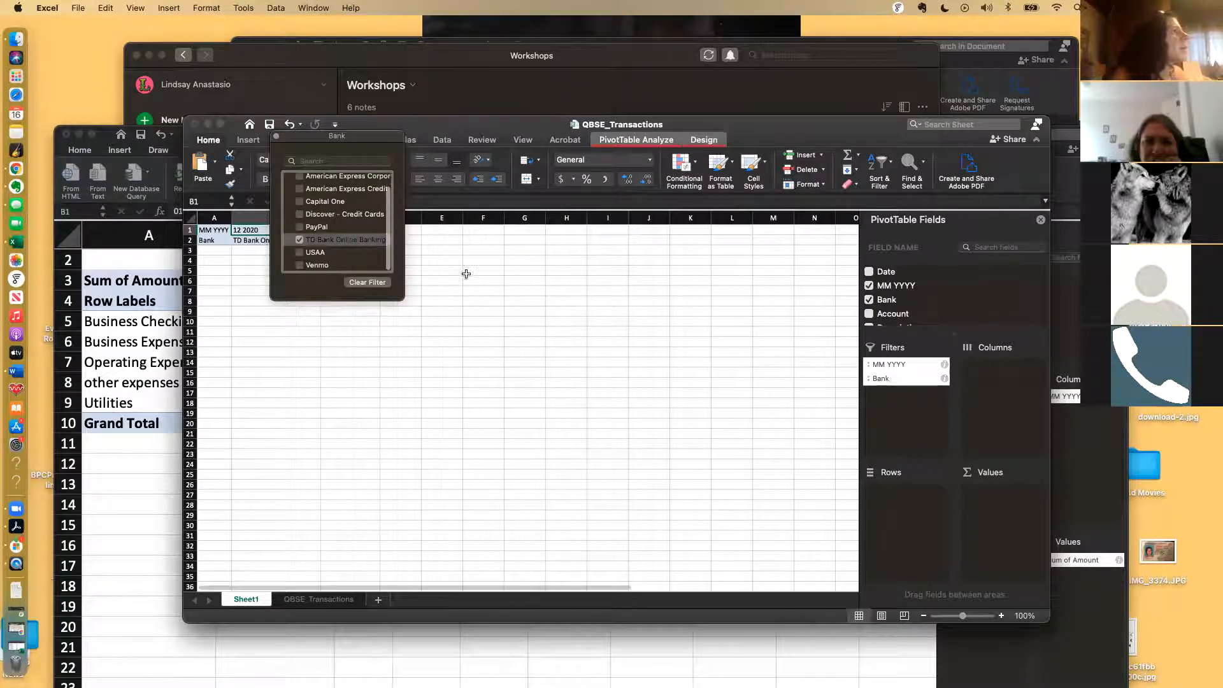
left_click(483, 309)
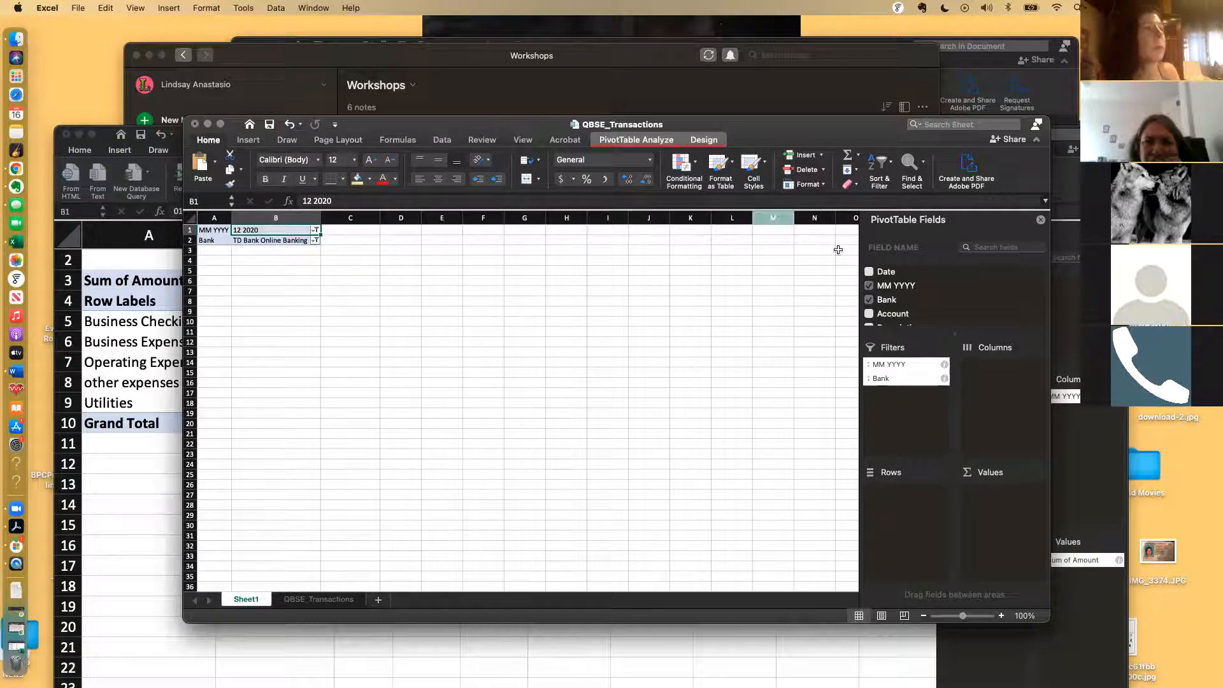
Step: Use the sum of Amount as the pivot table's values, with Type and Category nested as rows
scroll(962, 303, "down", 2)
scroll(962, 303, "down", 2)
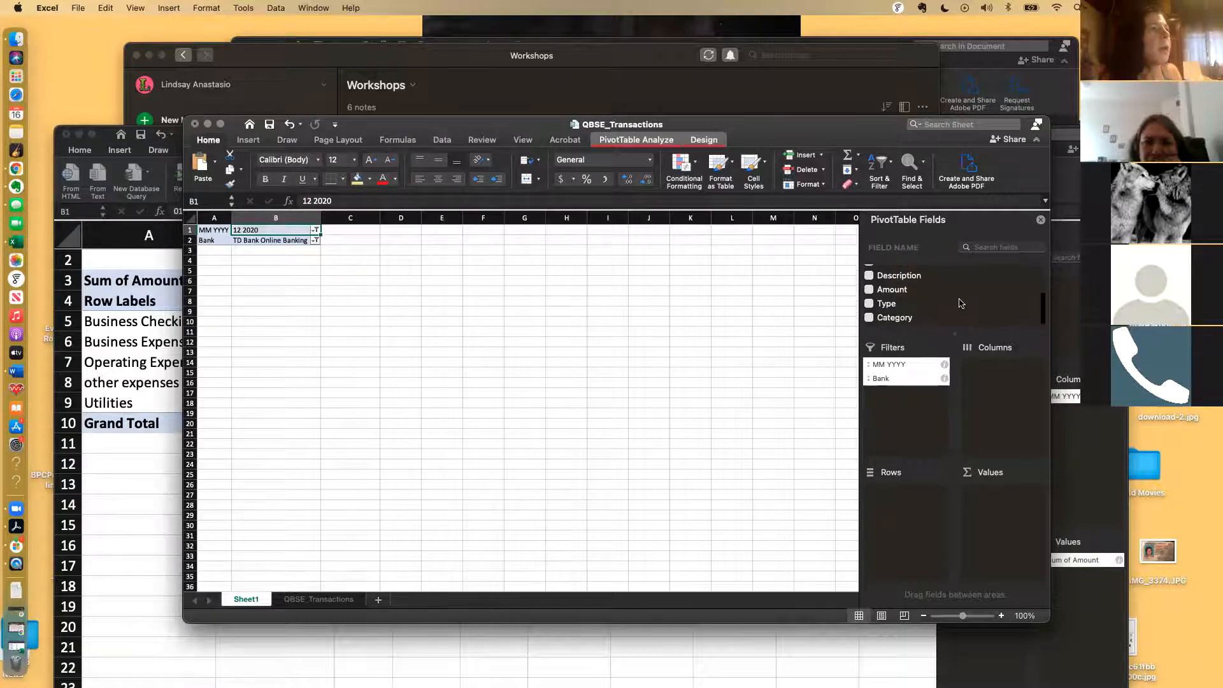
left_click_drag(898, 293, 1003, 508)
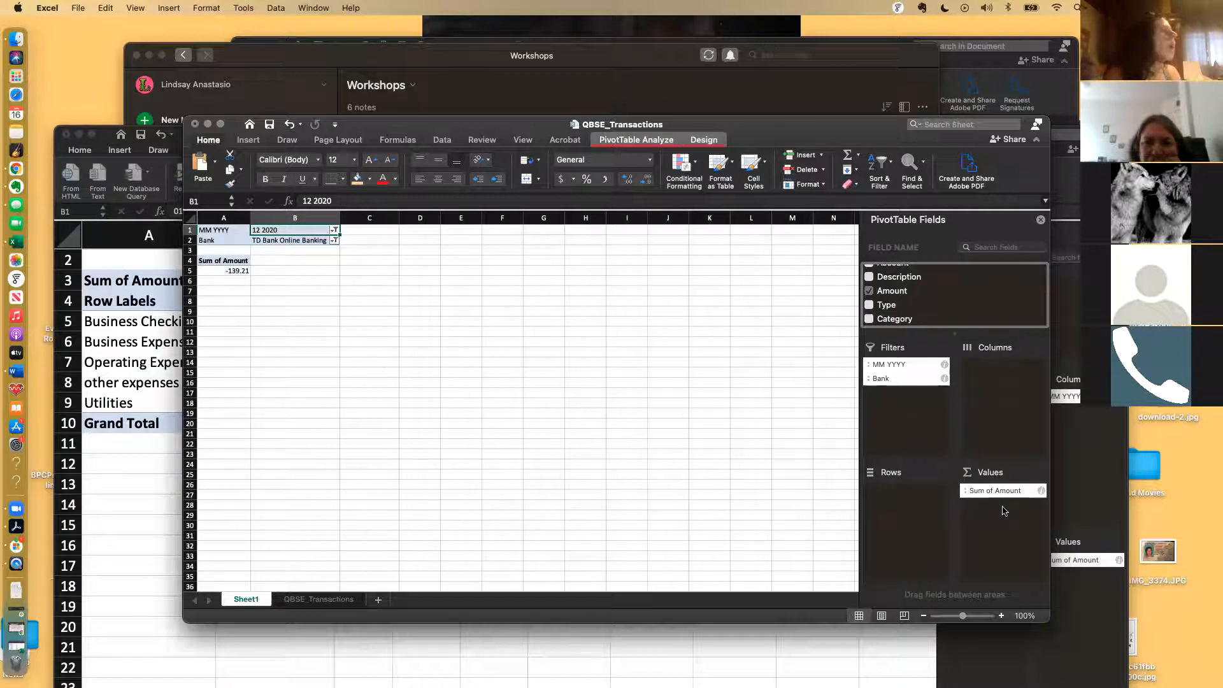
scroll(921, 310, "down", 1)
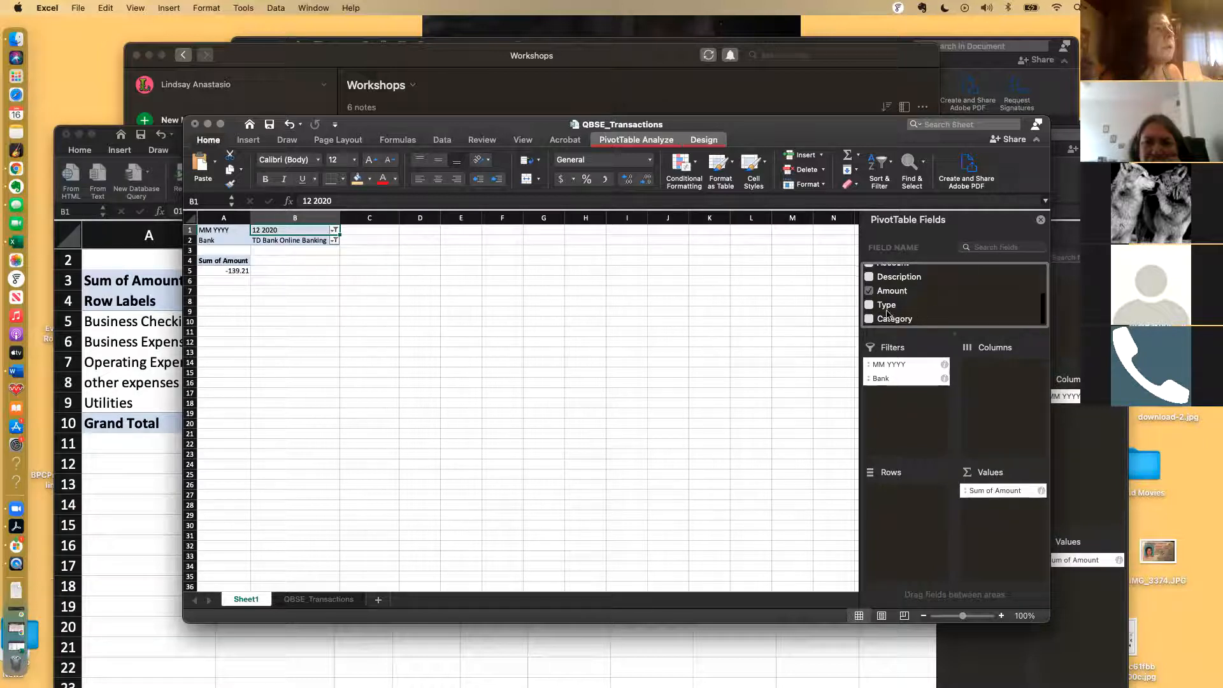
left_click_drag(884, 310, 915, 507)
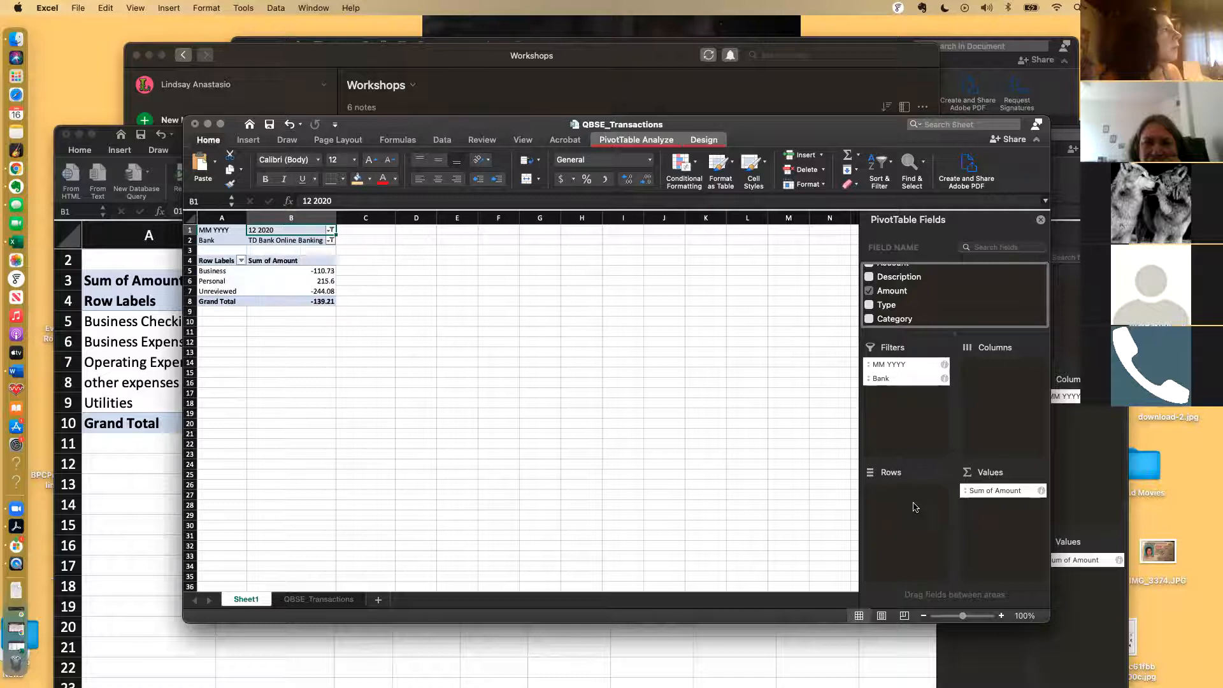
left_click_drag(895, 320, 920, 522)
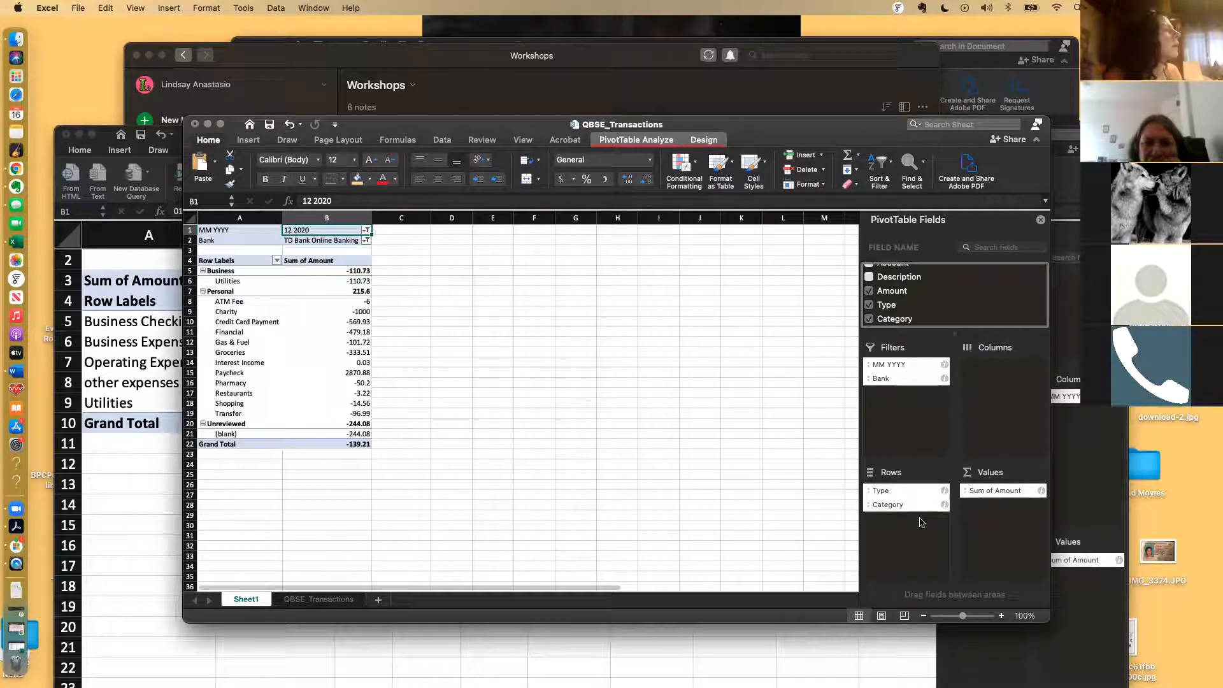
Step: Filter the Type row labels to show only Personal, excluding Business and Unreviewed
left_click(275, 261)
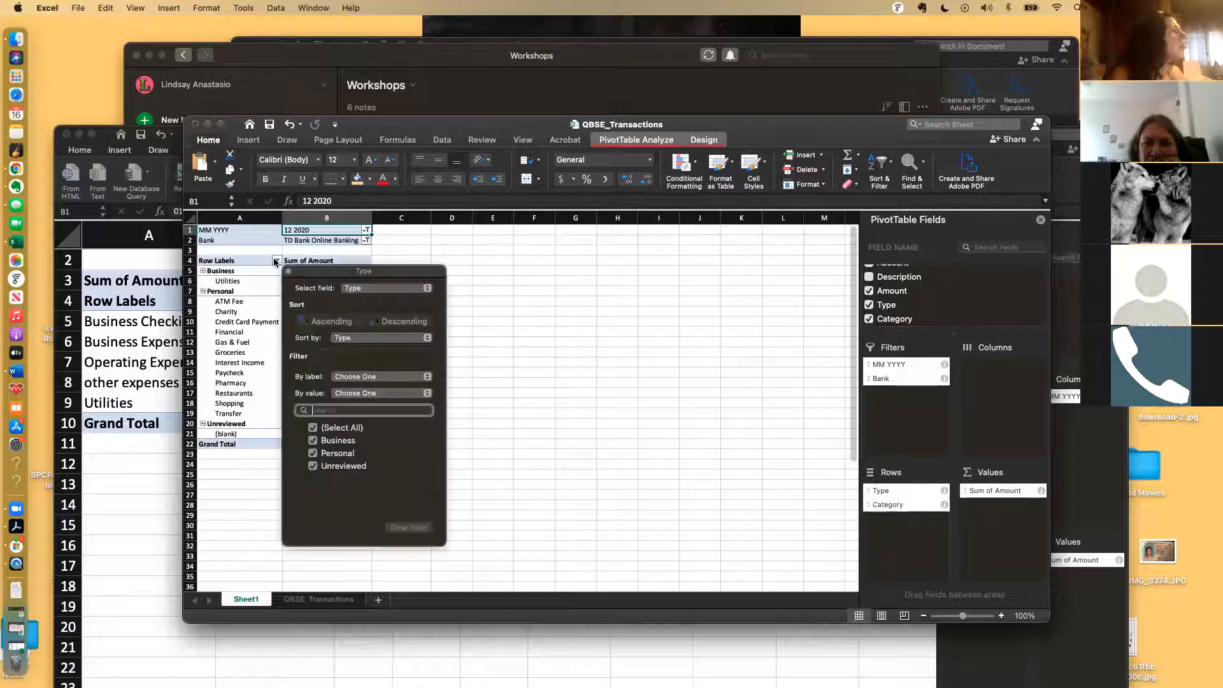
left_click(313, 440)
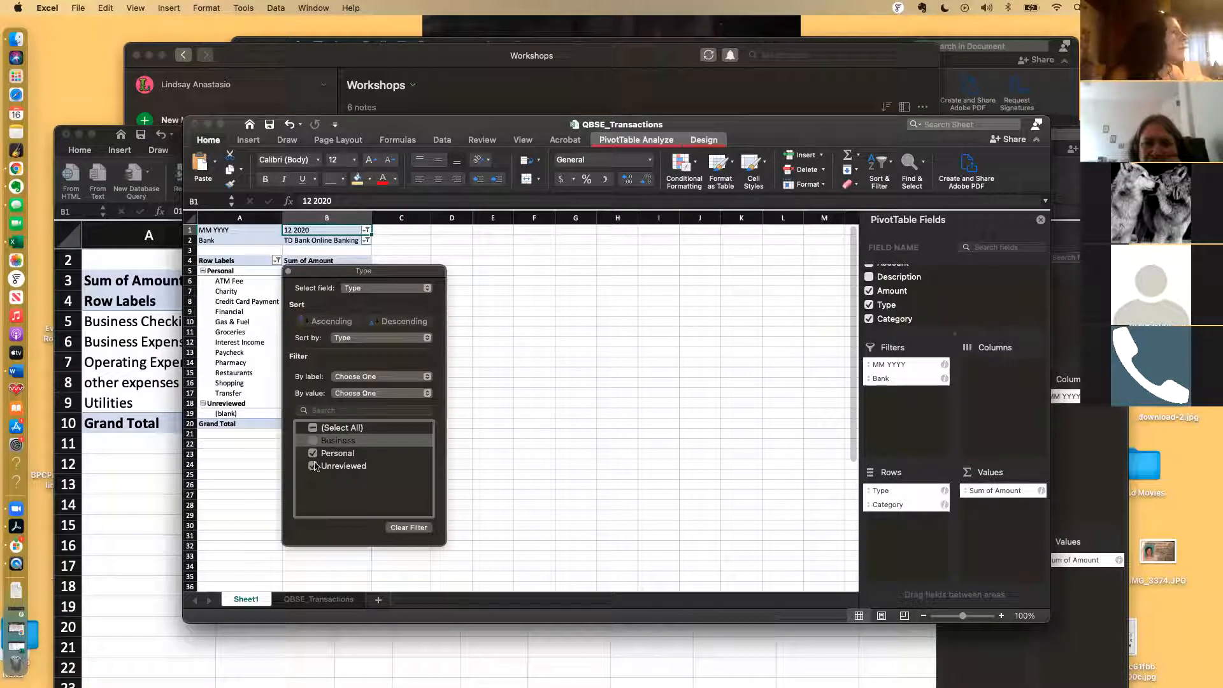
left_click(313, 465)
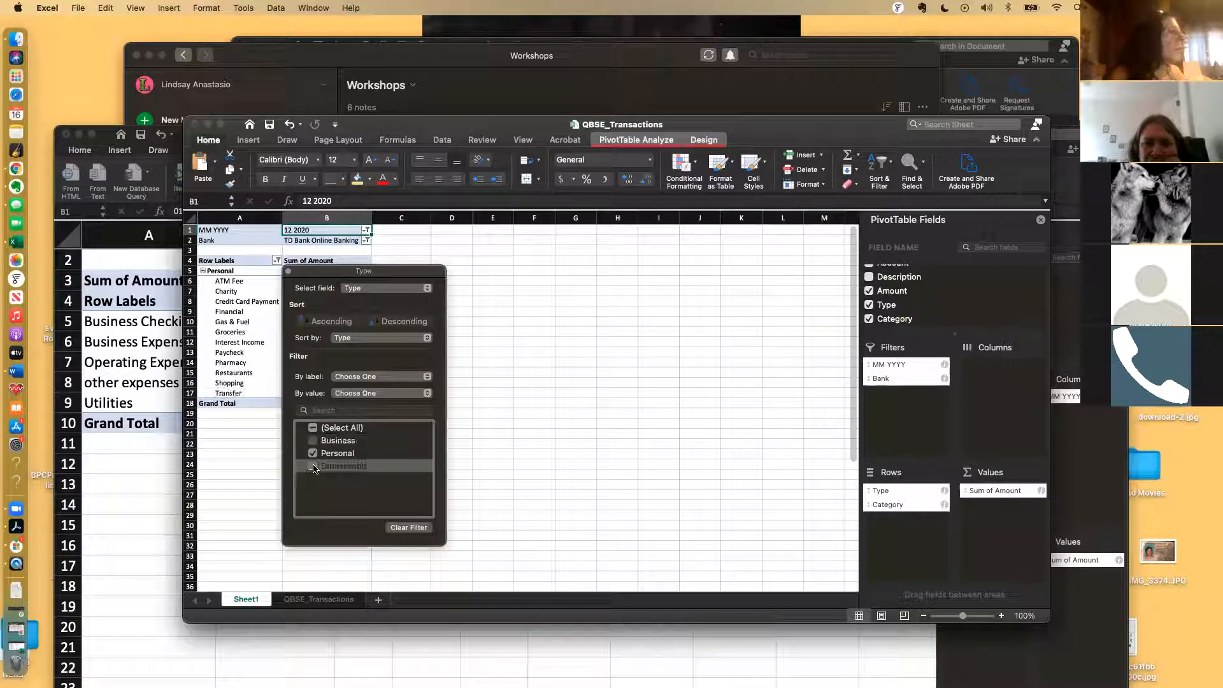
left_click(602, 349)
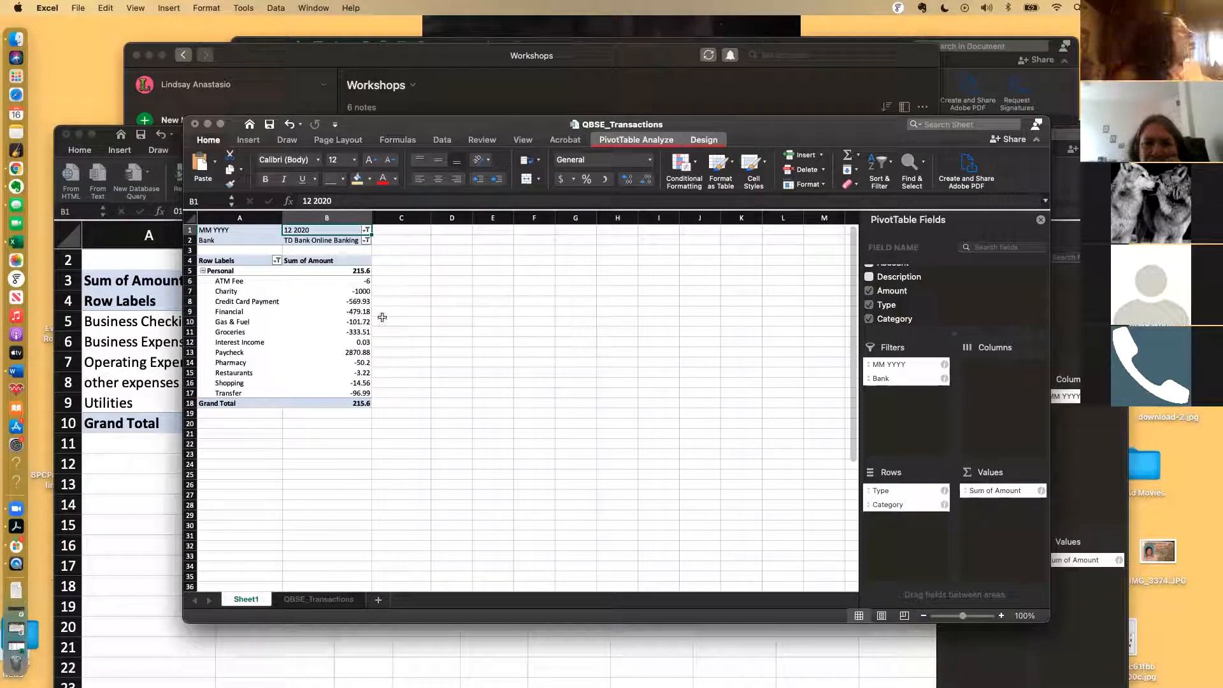
Step: Exclude the Credit Card Payment category from the pivot table's row labels
left_click(240, 302)
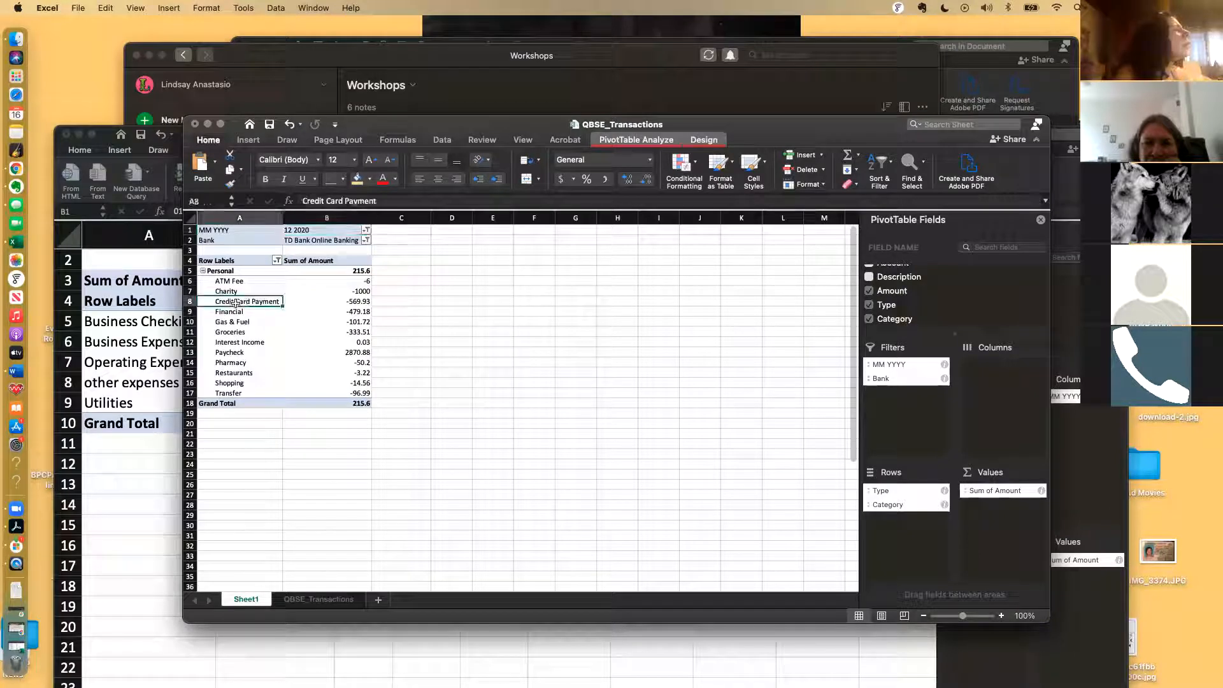
left_click(276, 261)
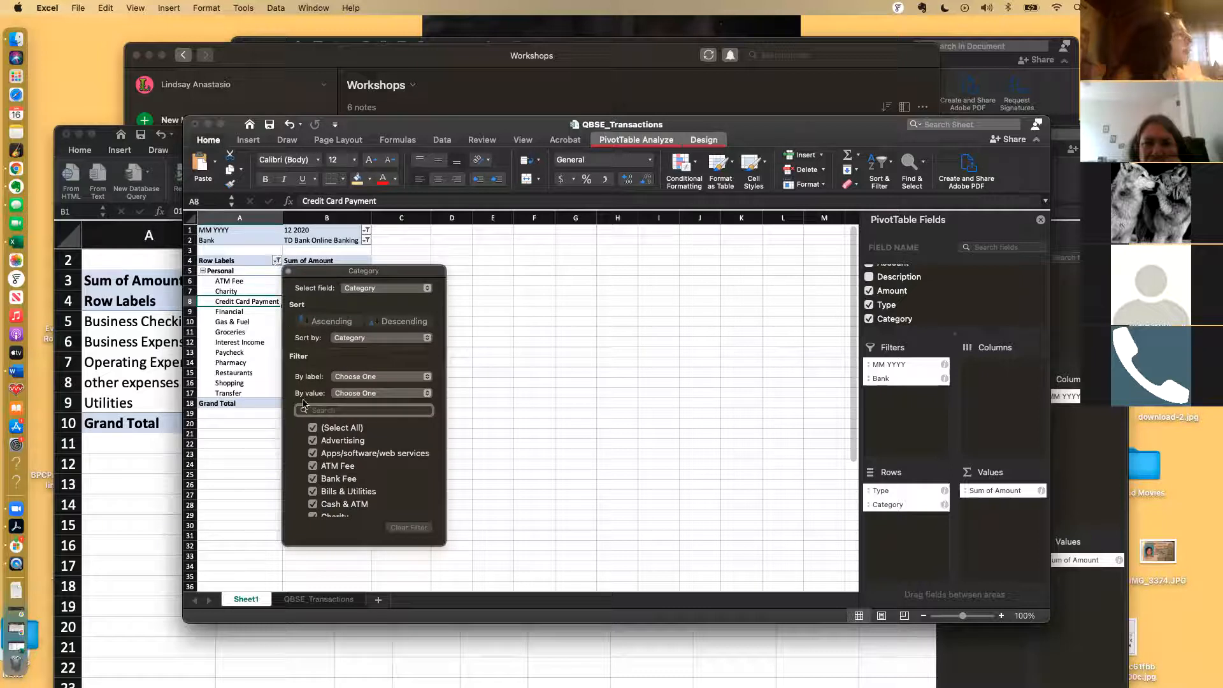
scroll(376, 478, "down", 5)
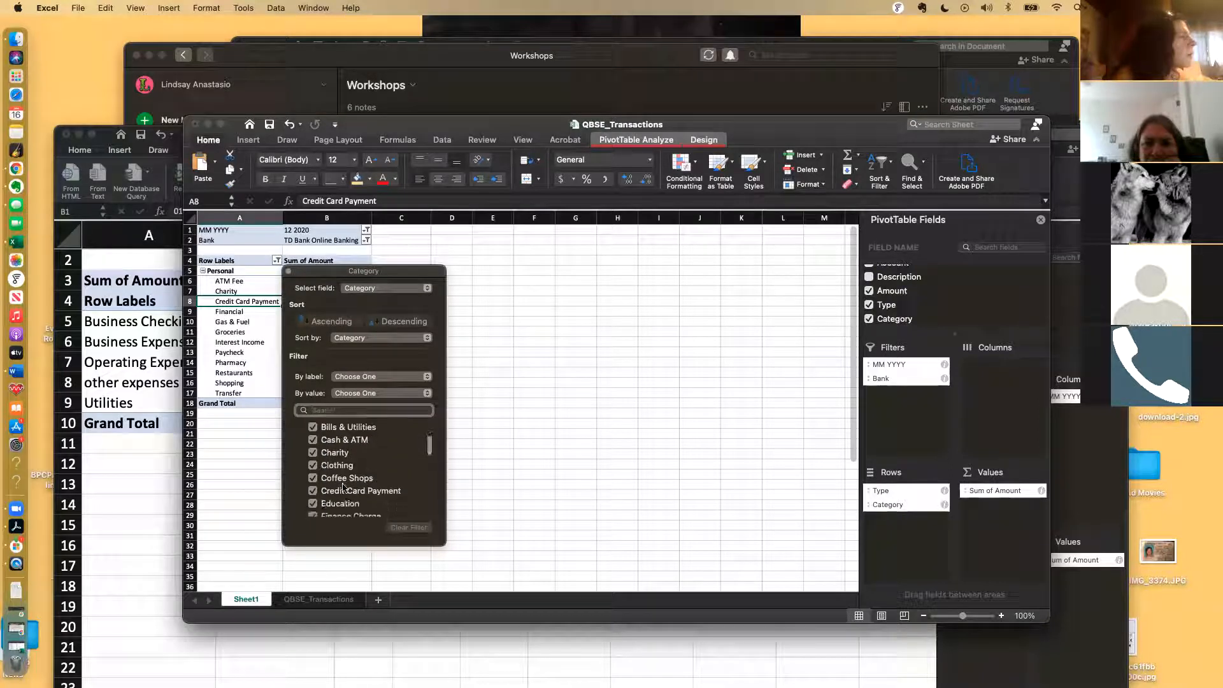
left_click(313, 491)
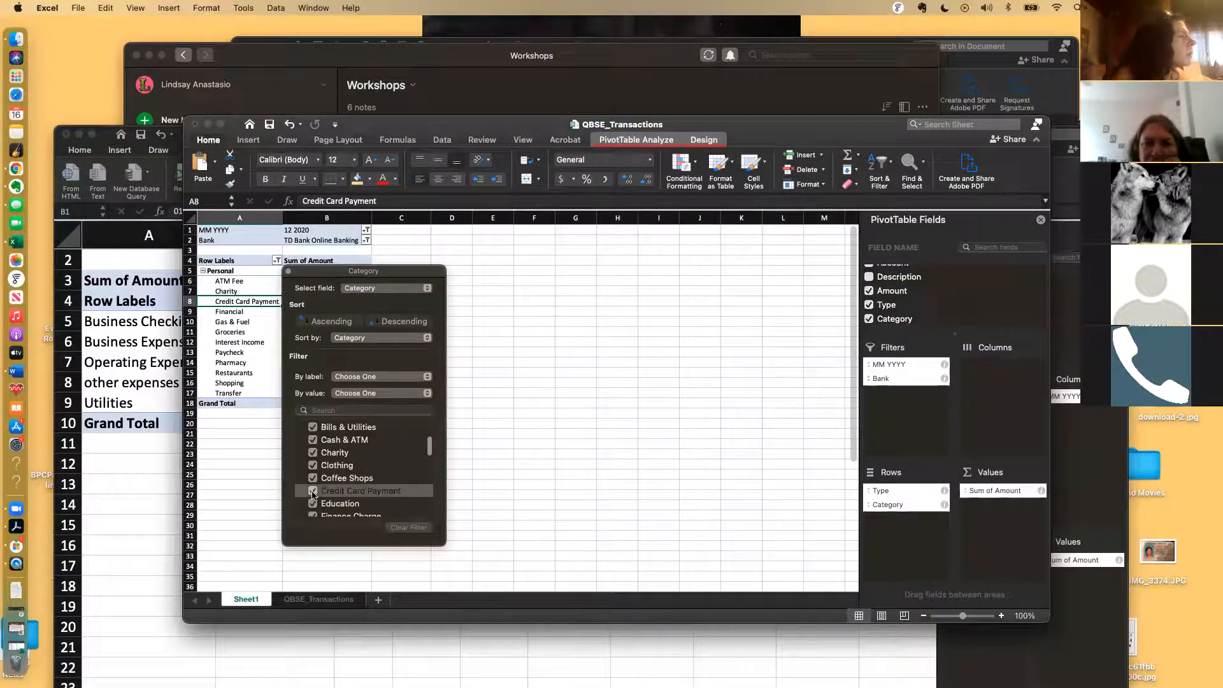
left_click(507, 415)
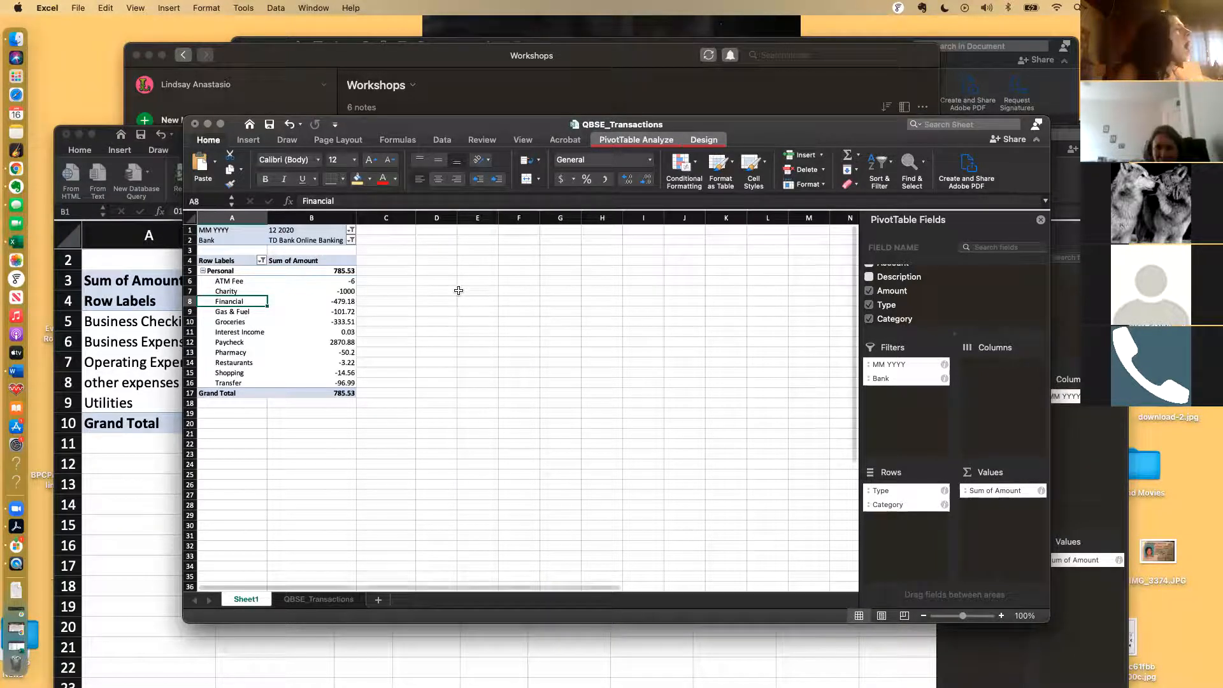
Step: Exclude the Paycheck category from the pivot table's row labels
scroll(459, 291, "up", 3)
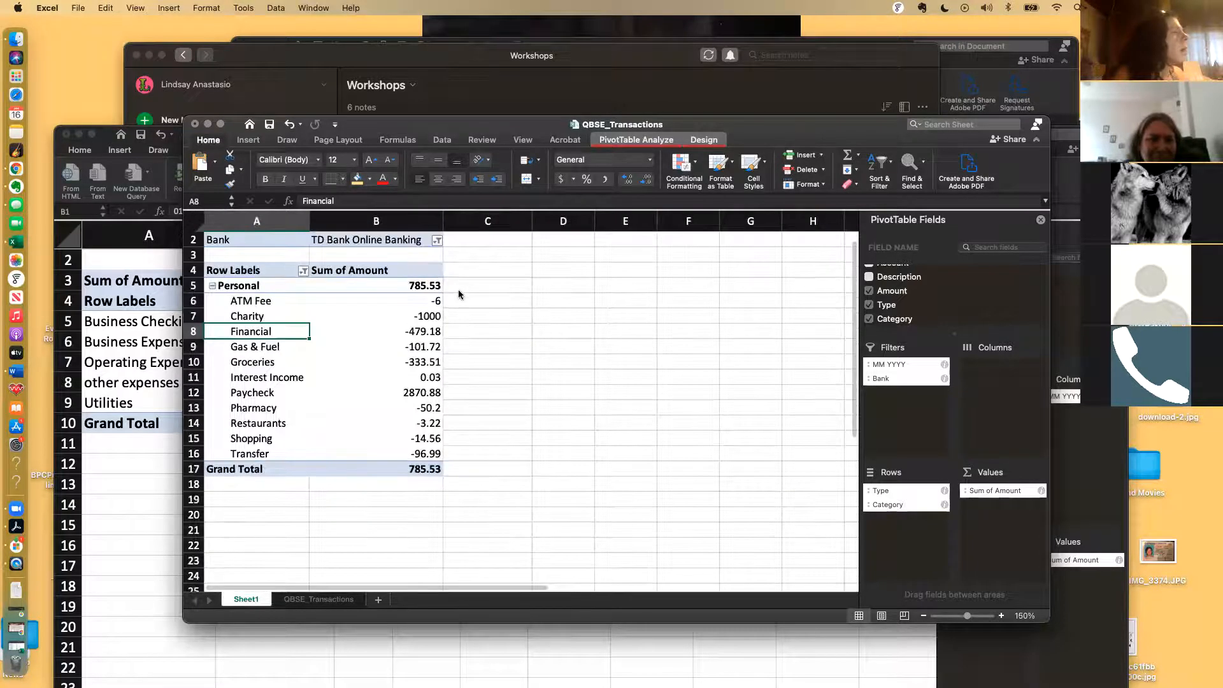
scroll(458, 293, "up", 3)
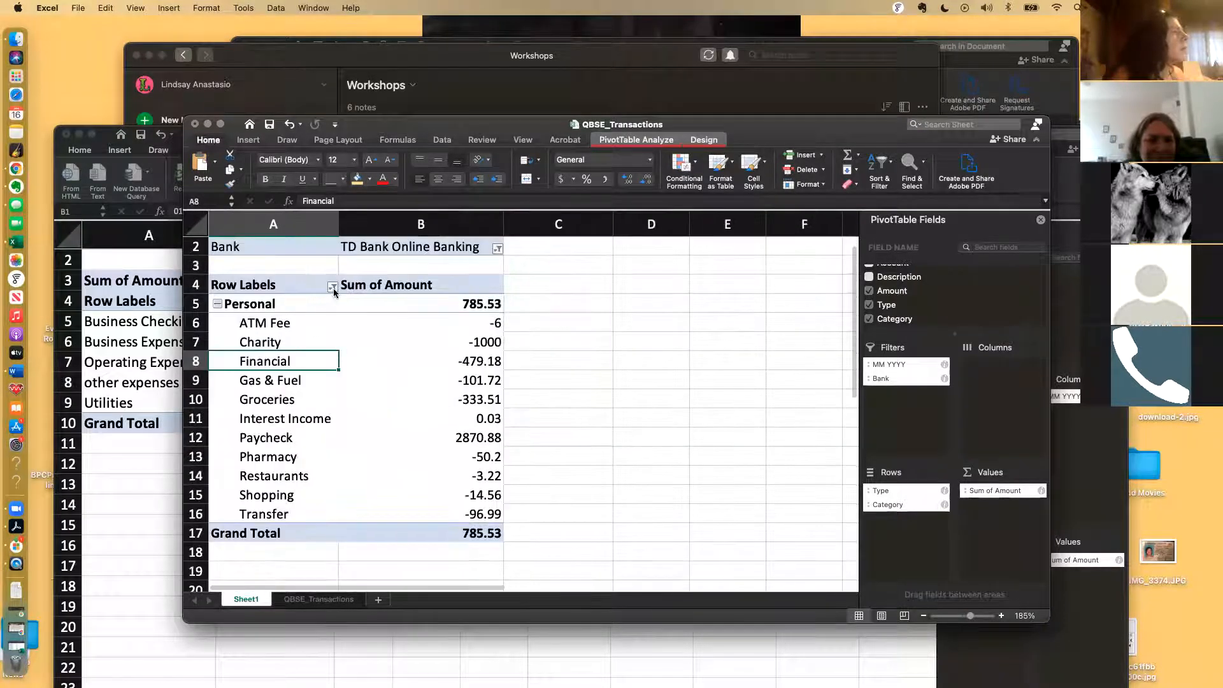
left_click(332, 288)
scroll(414, 513, "down", 5)
scroll(415, 513, "down", 5)
scroll(415, 513, "down", 2)
left_click(369, 514)
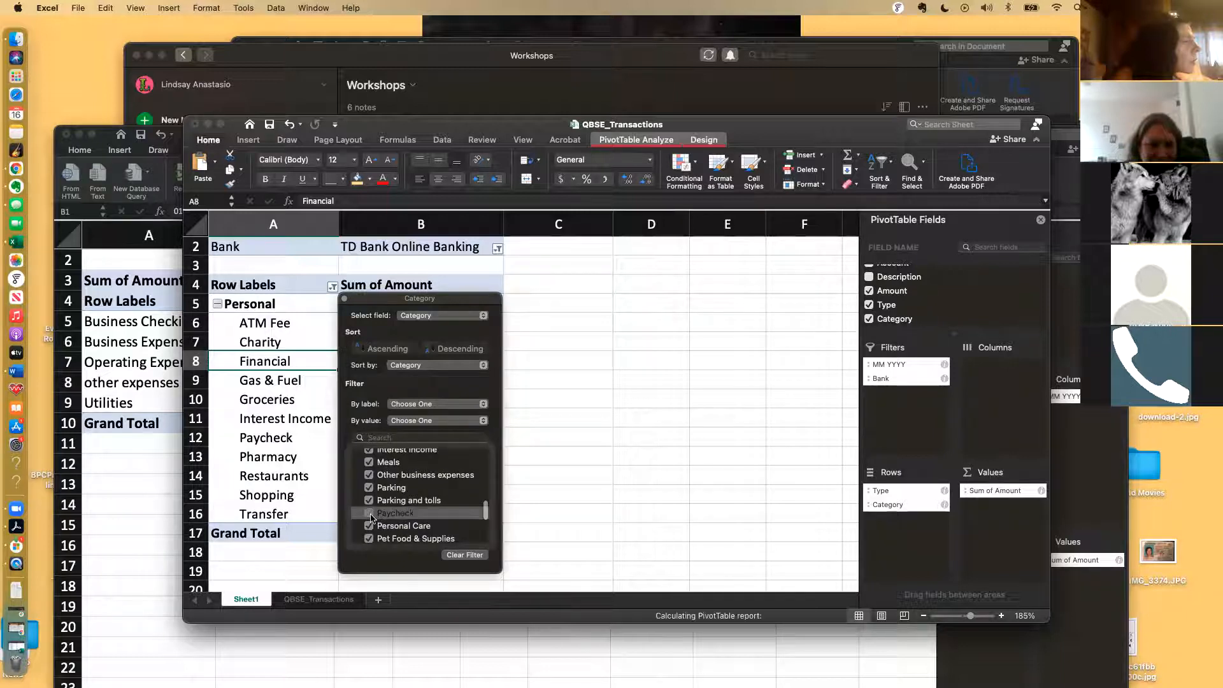
scroll(400, 485, "down", 5)
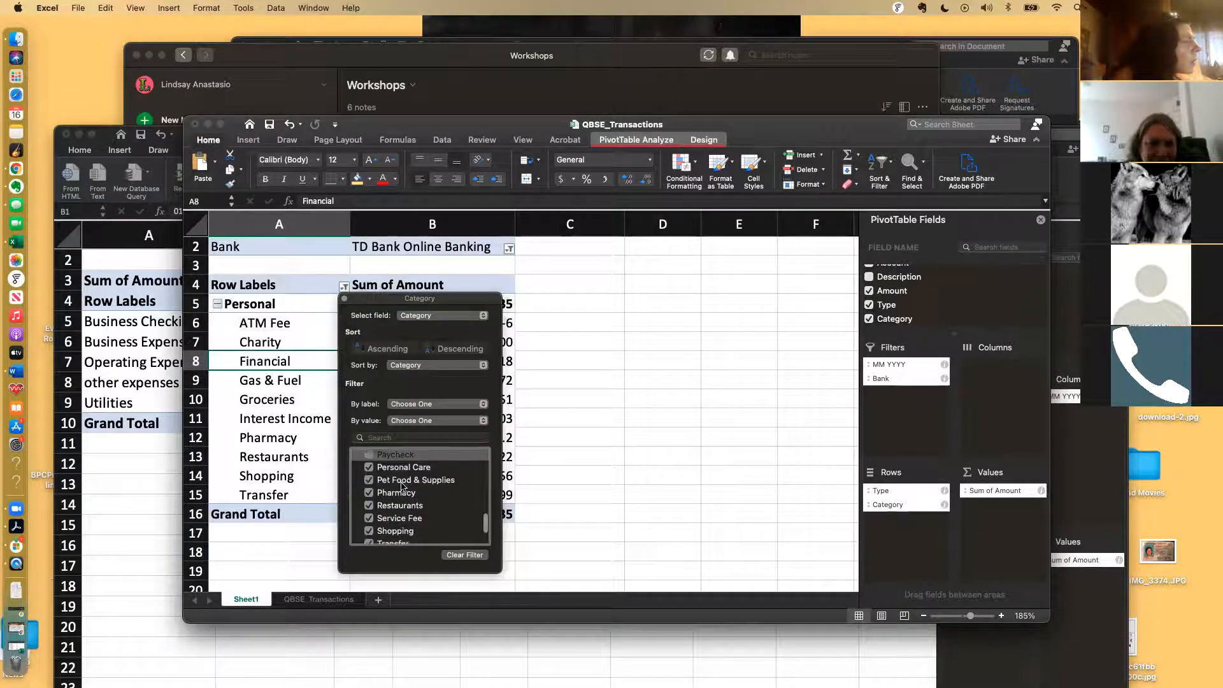
left_click(677, 395)
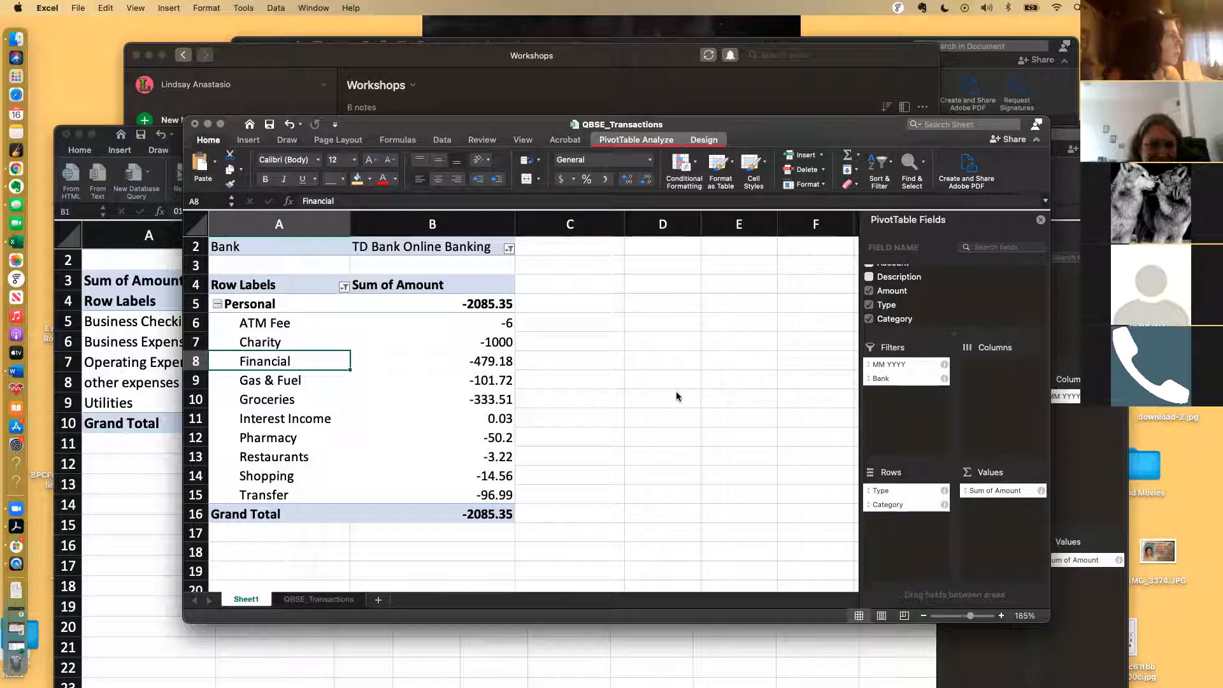
Step: Exclude the Interest Income category from the pivot table's row labels
left_click(288, 329)
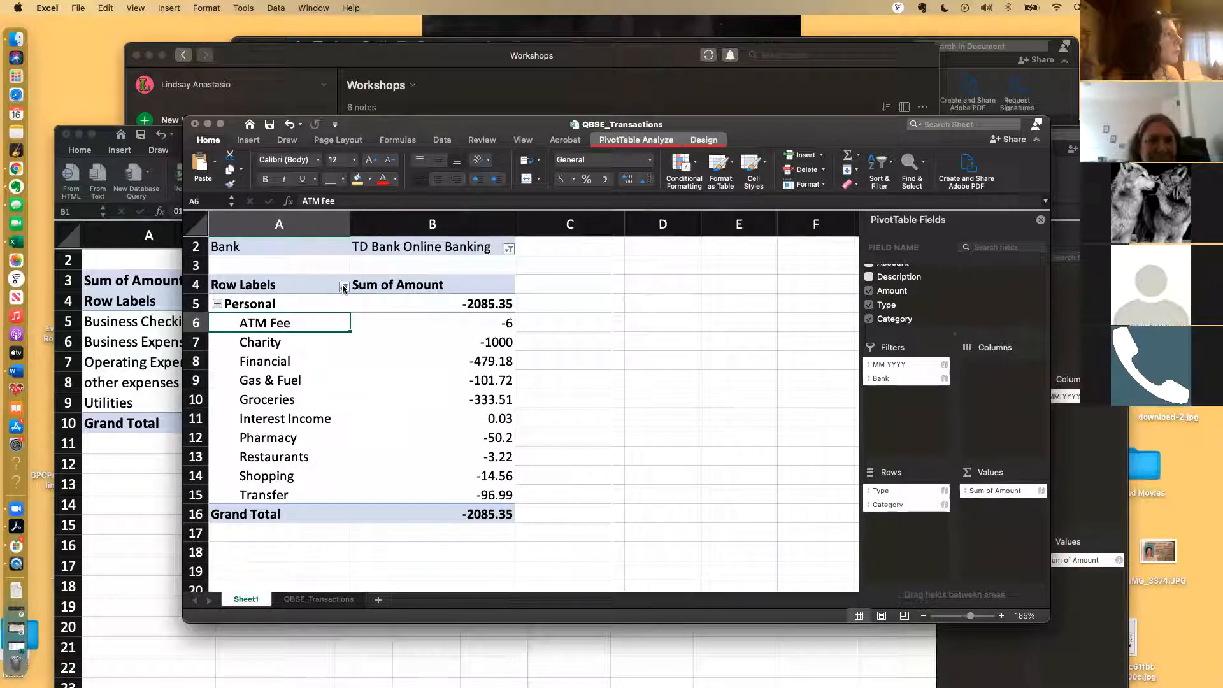
left_click(344, 287)
scroll(448, 502, "down", 5)
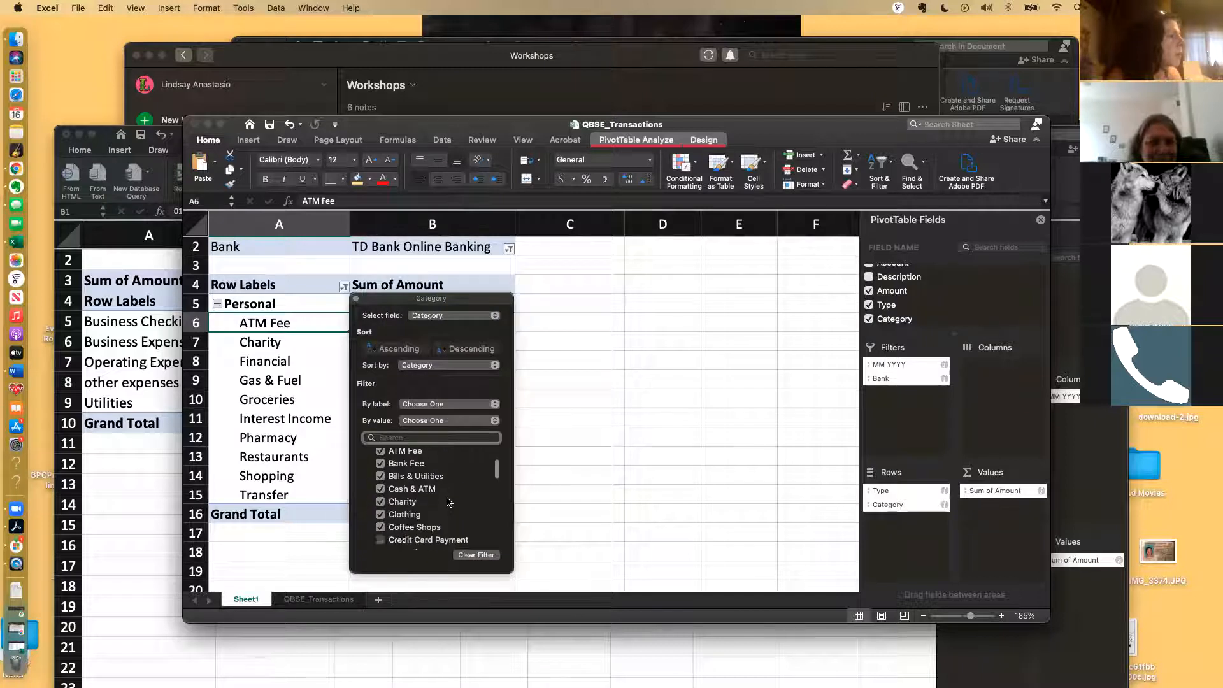
scroll(448, 502, "down", 5)
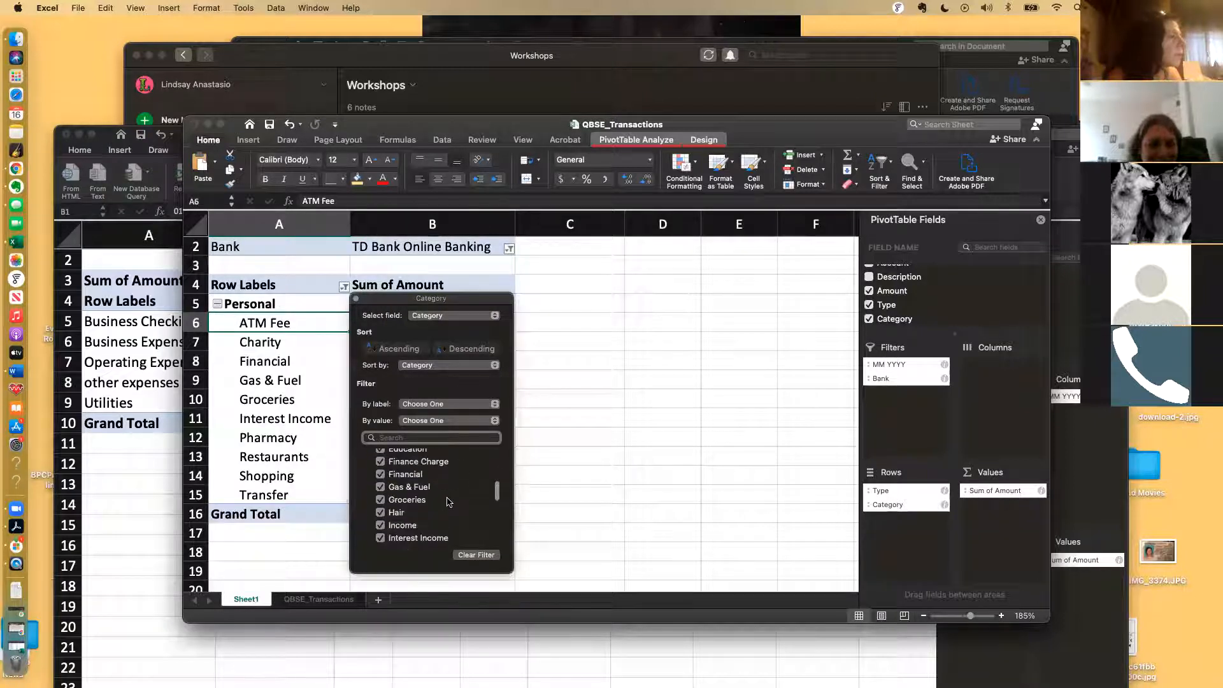
scroll(448, 502, "down", 1)
left_click(381, 528)
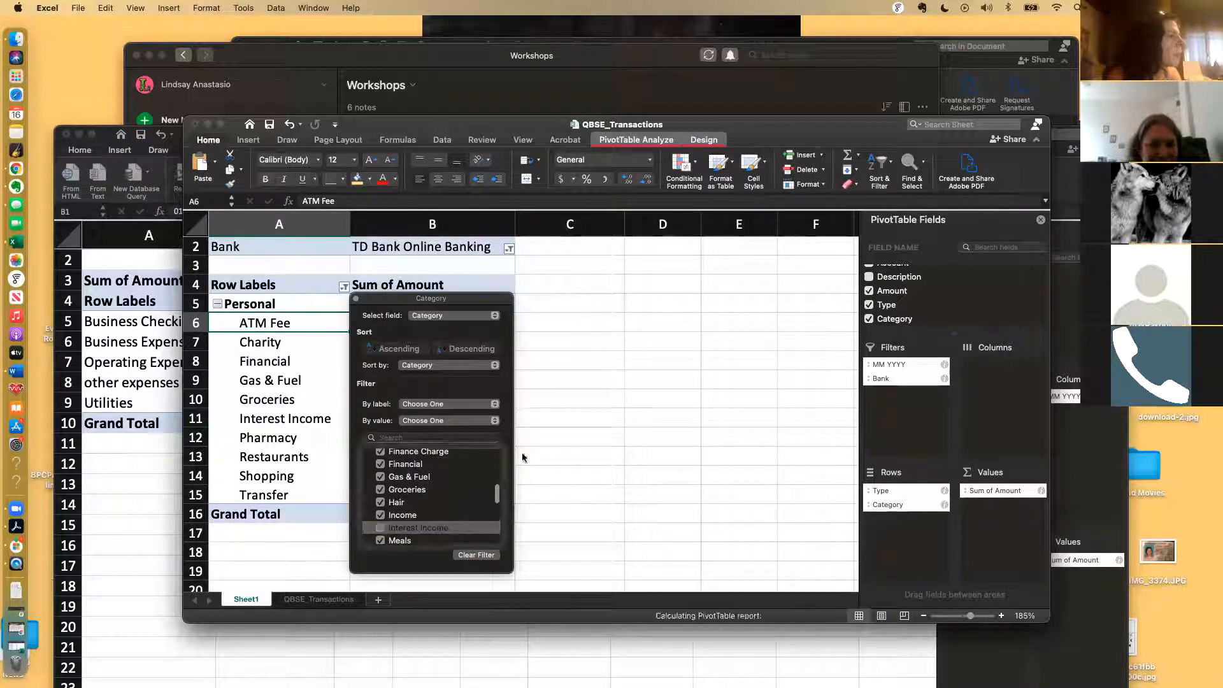
left_click(559, 437)
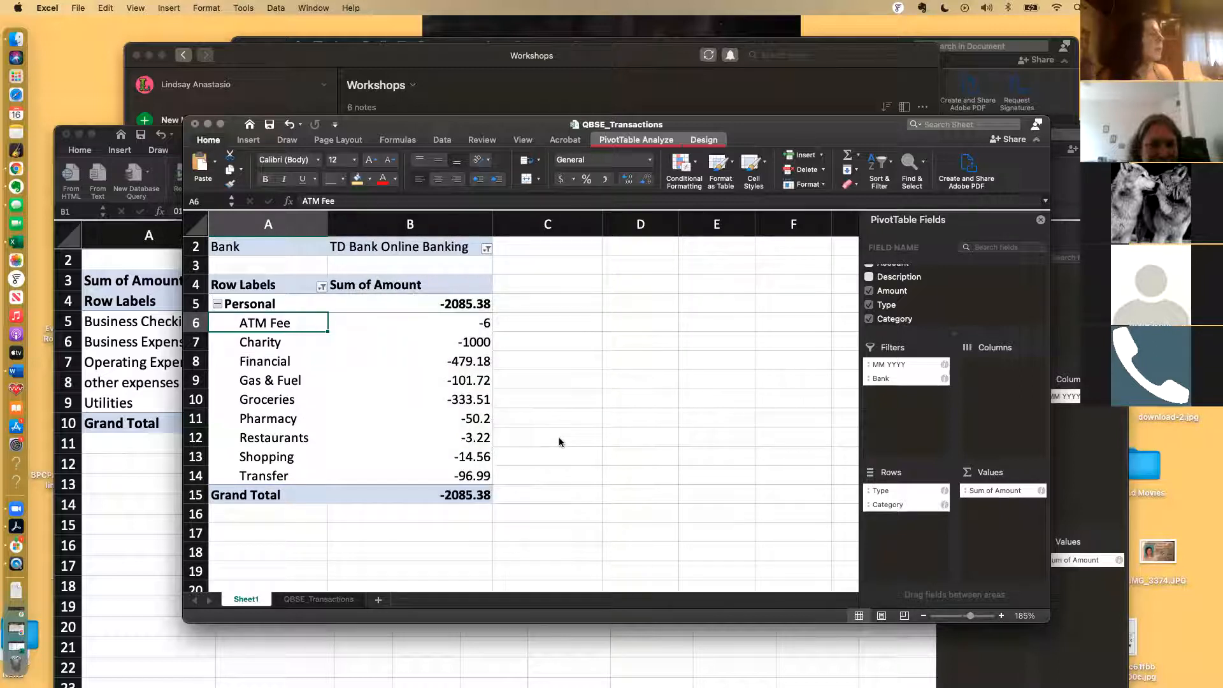
Step: Format the pivot table's amounts as Number with 2 decimal places, a 1000 separator and negatives in red parentheses
left_click(451, 422)
right_click(451, 422)
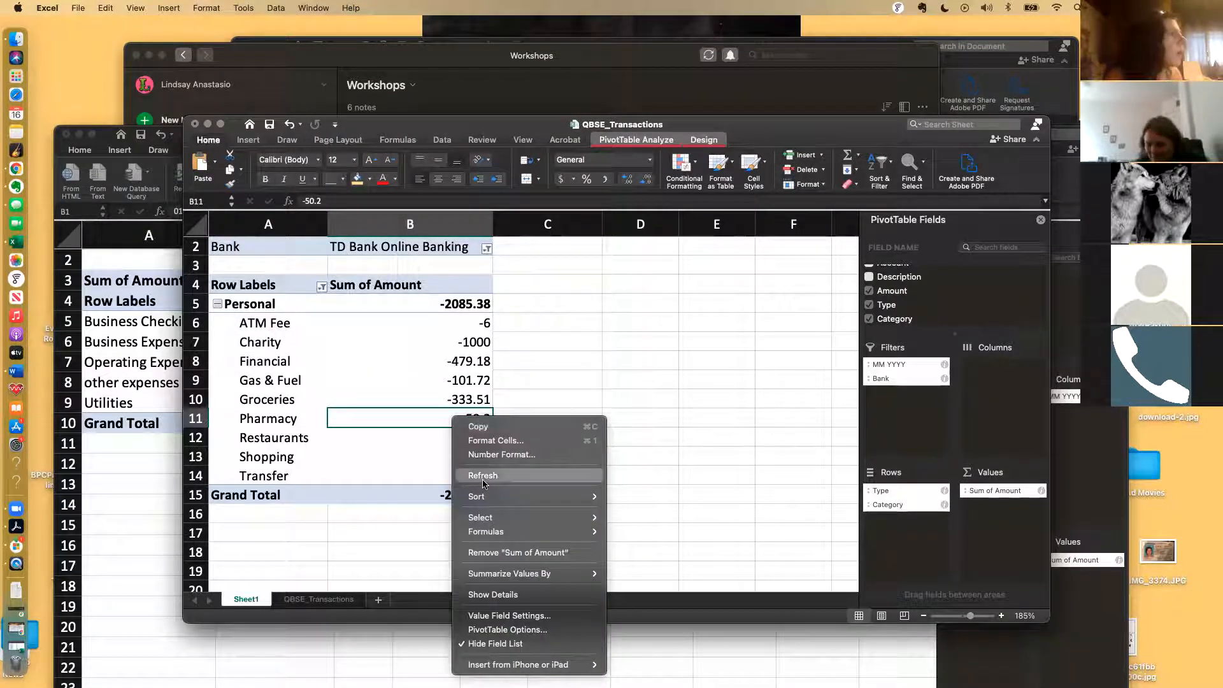
left_click(488, 456)
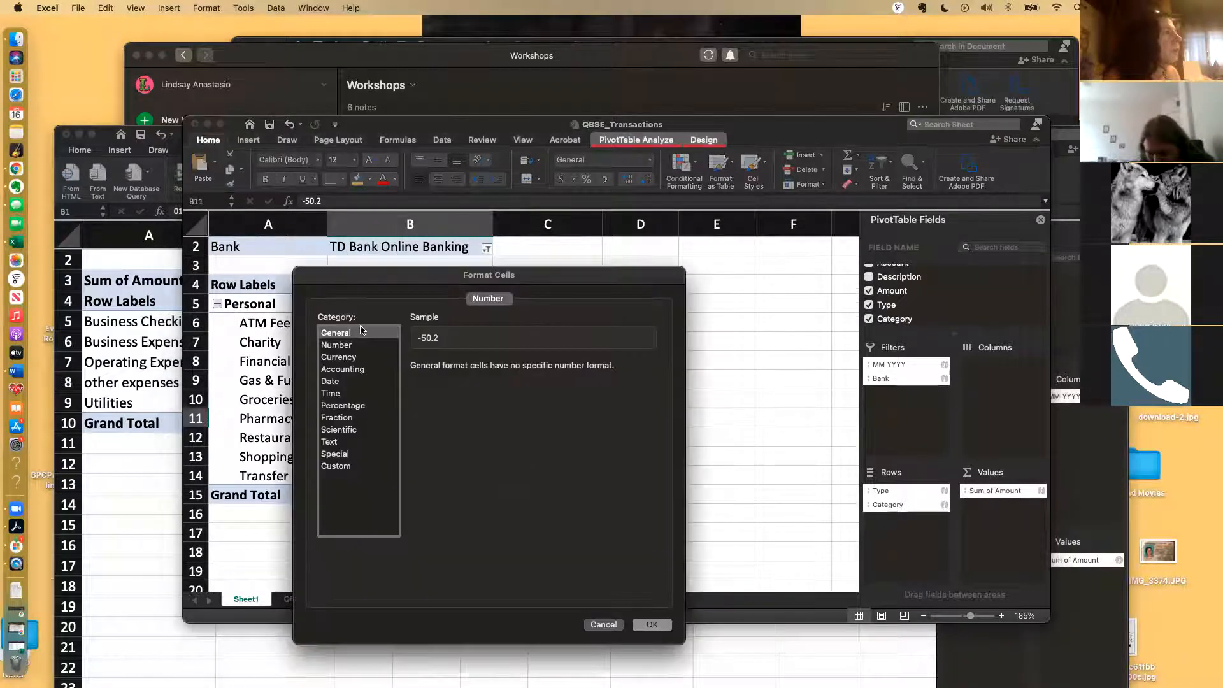
left_click(367, 345)
left_click(416, 381)
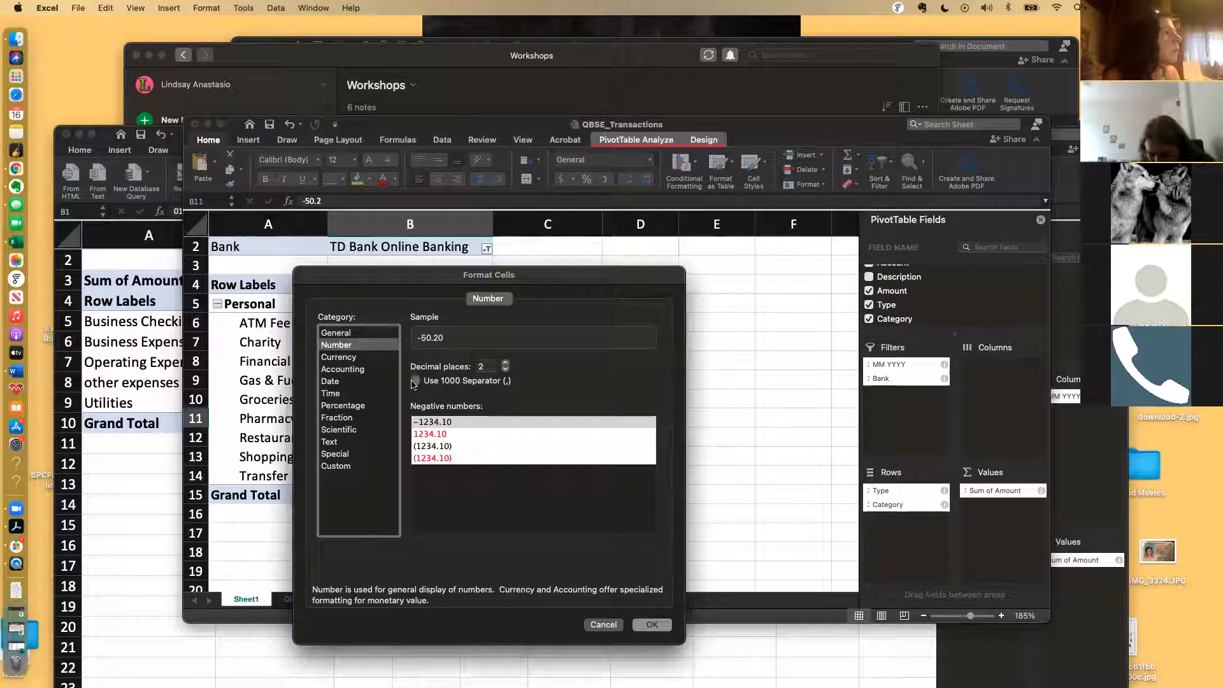
left_click(446, 458)
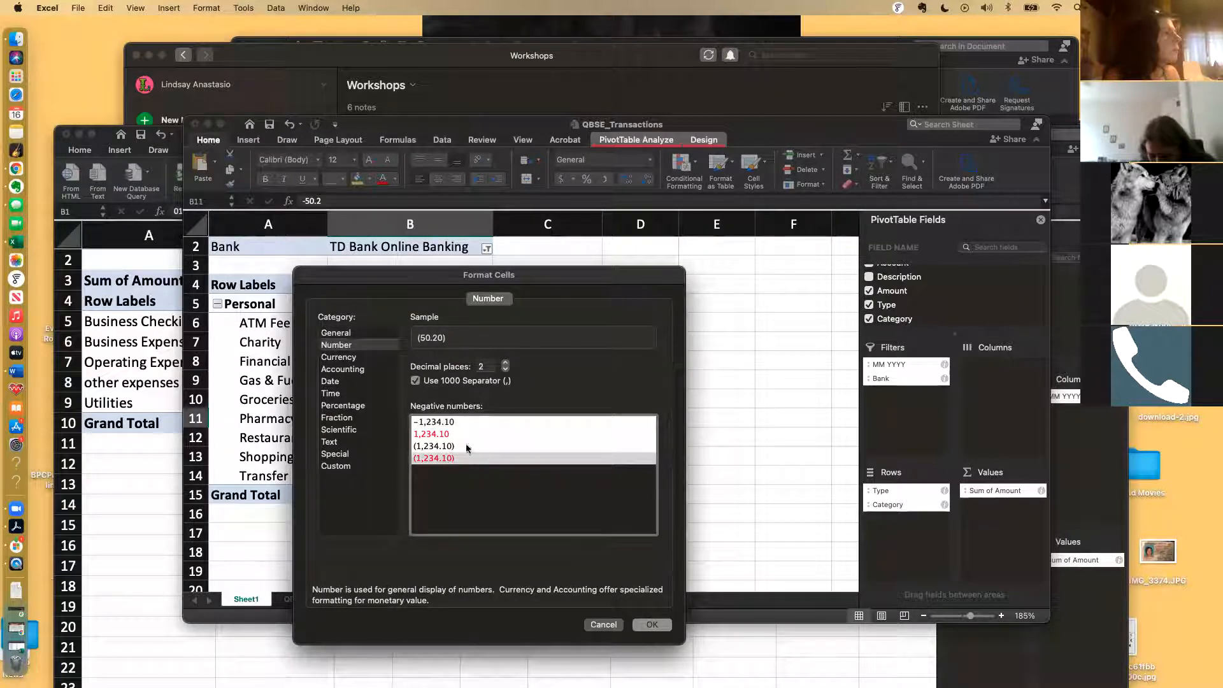
left_click(653, 625)
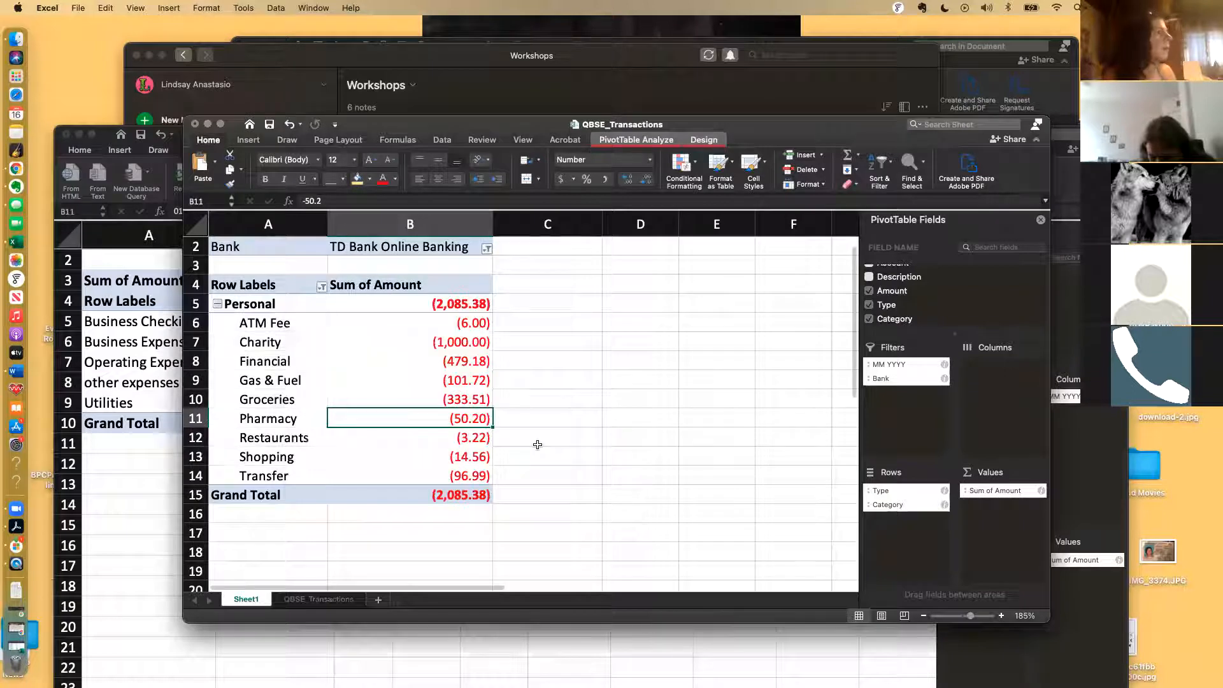
Step: Apply the gold PivotTable style from the first row of the Medium group
left_click(444, 309)
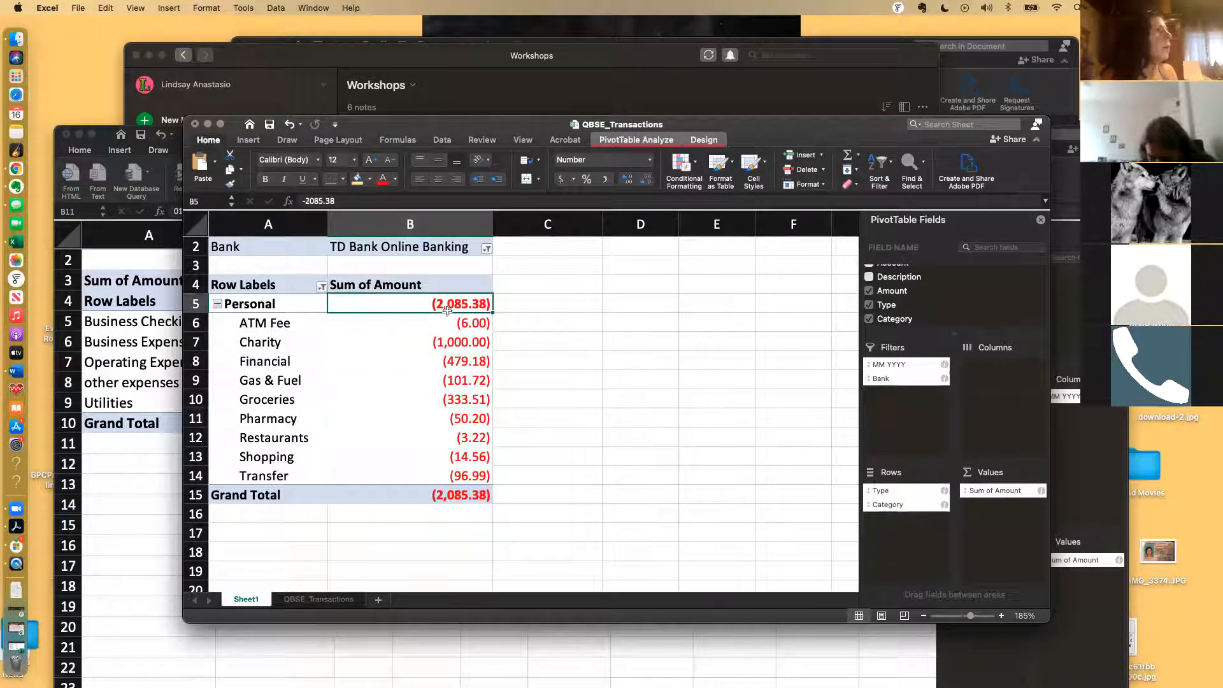
left_click(702, 140)
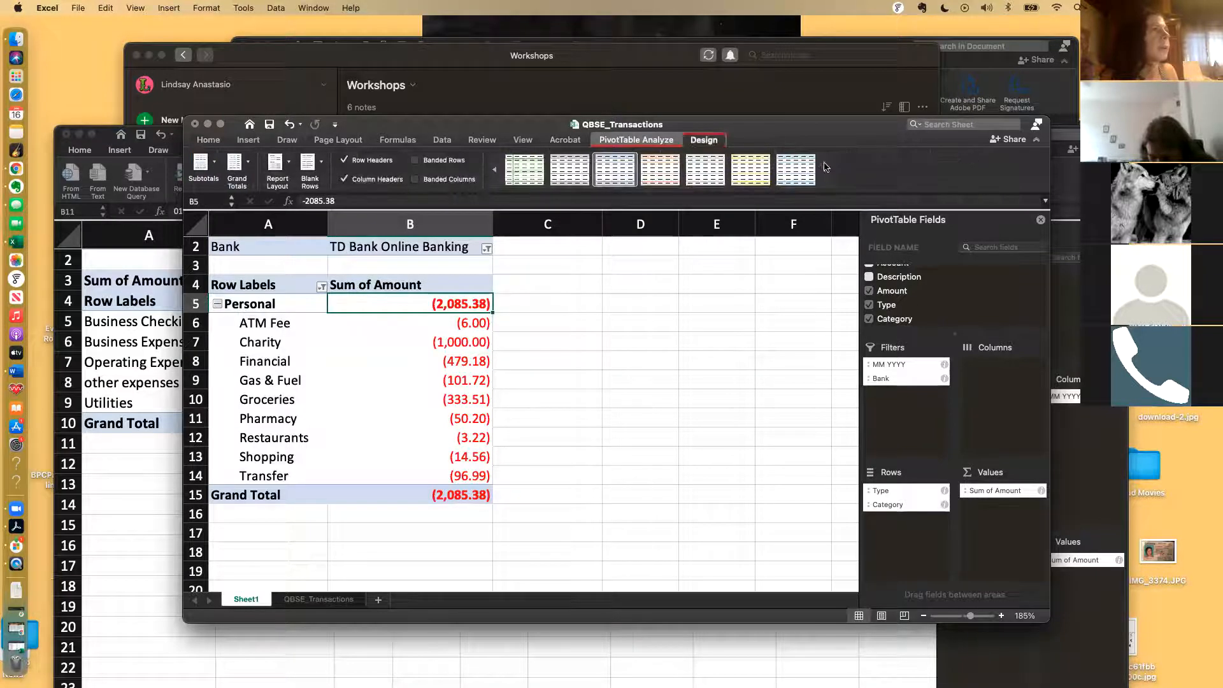
left_click(659, 191)
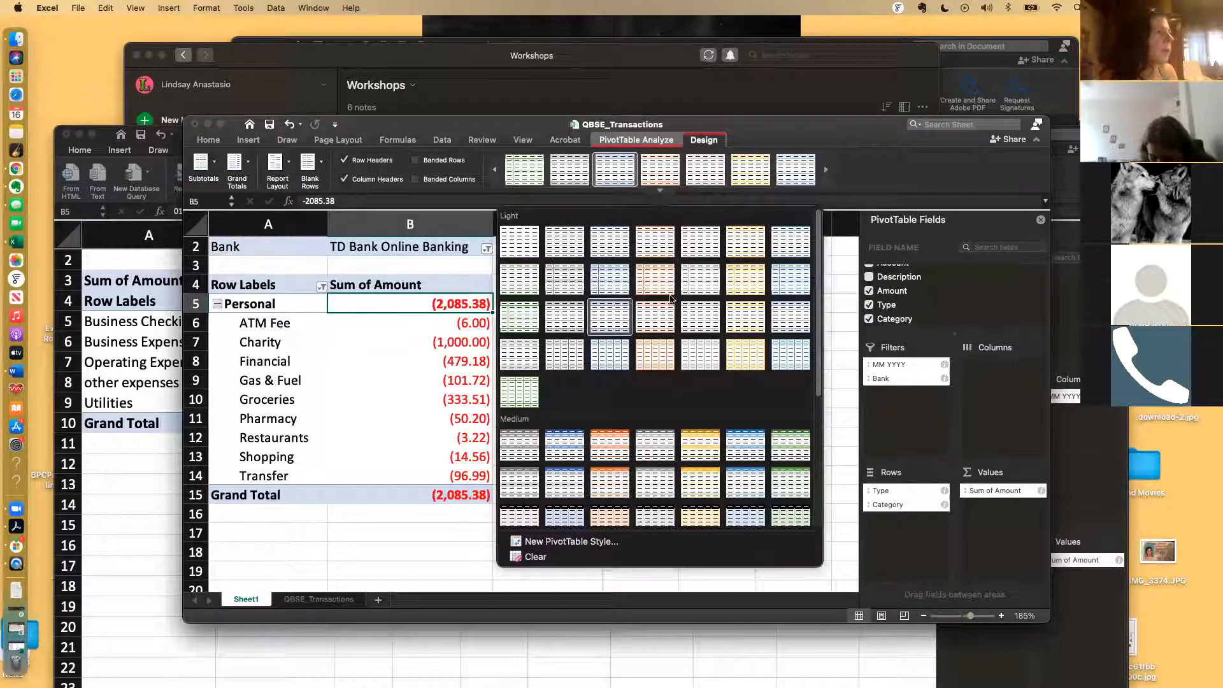
left_click(687, 449)
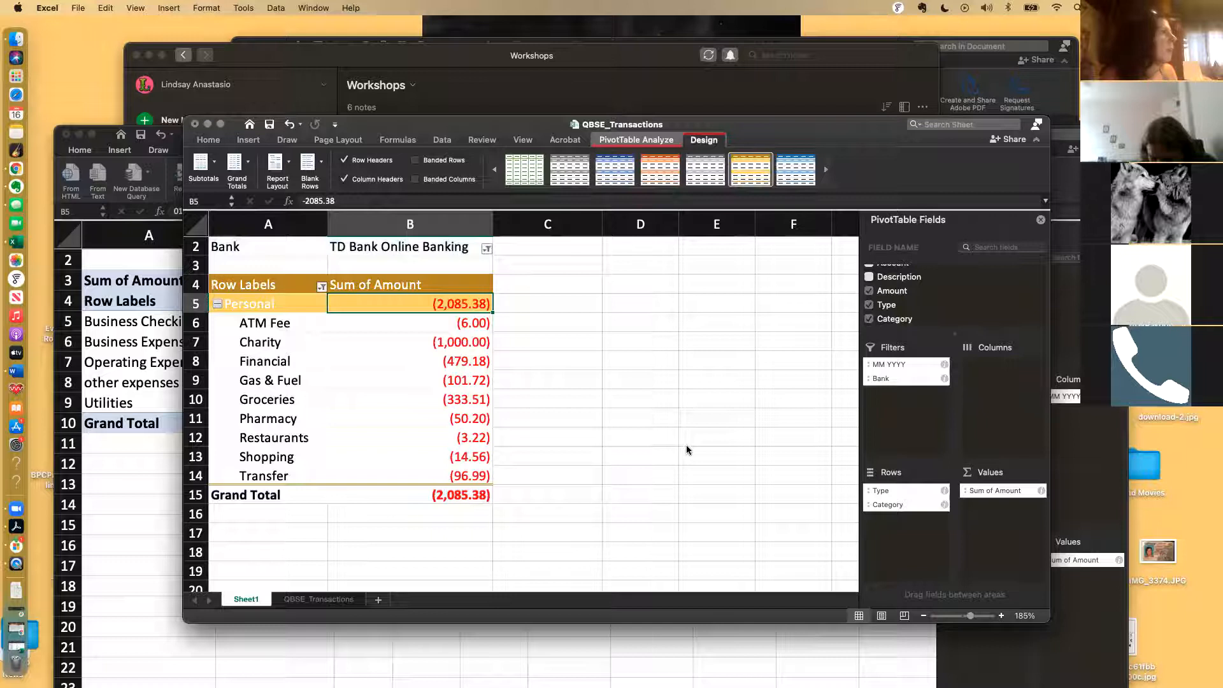
Step: Apply the blue PivotTable style from the first row of the Dark group to the pivot table
left_click(660, 190)
scroll(699, 409, "down", 1)
scroll(699, 409, "down", 4)
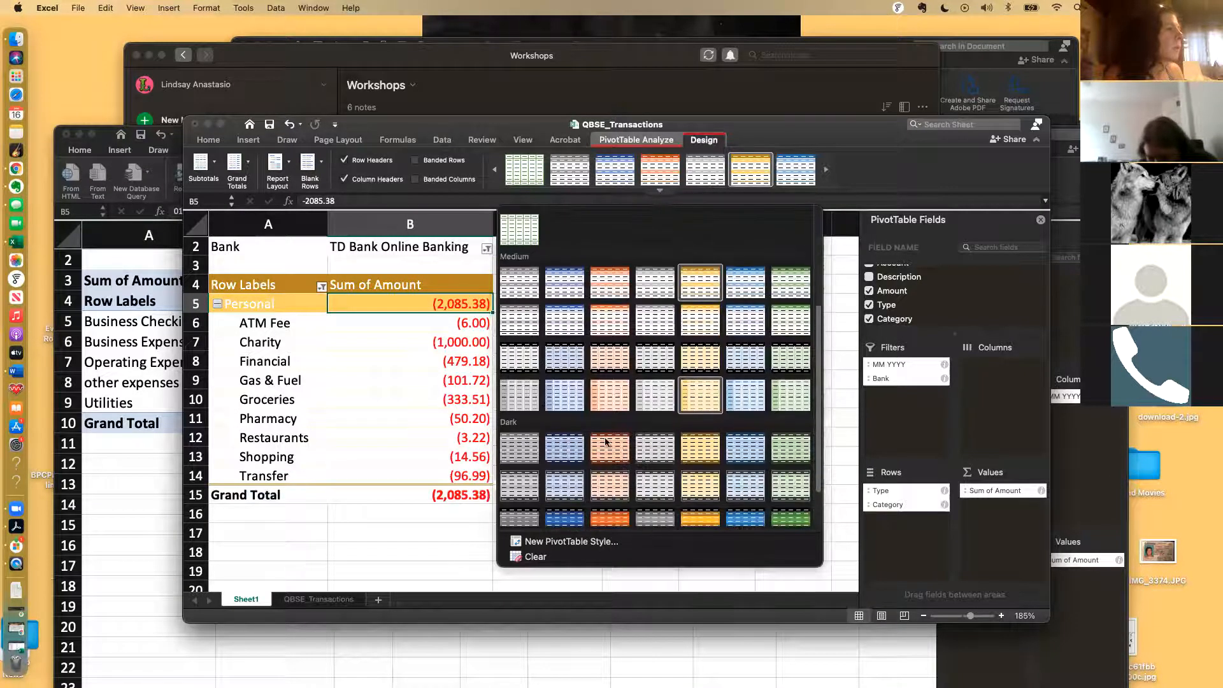
left_click(564, 447)
left_click(604, 454)
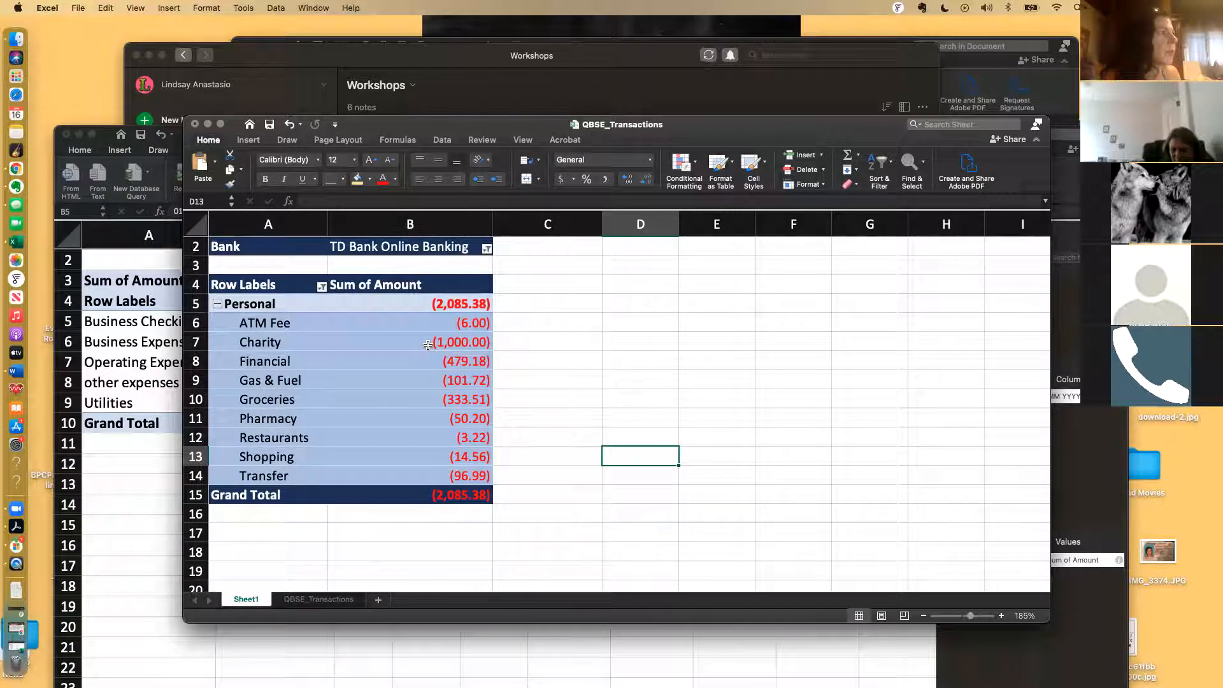
Step: Drill down into the Charity amount to list its underlying transactions on a separate sheet, and return to the pivot table on Sheet1
left_click(461, 343)
double_click(462, 343)
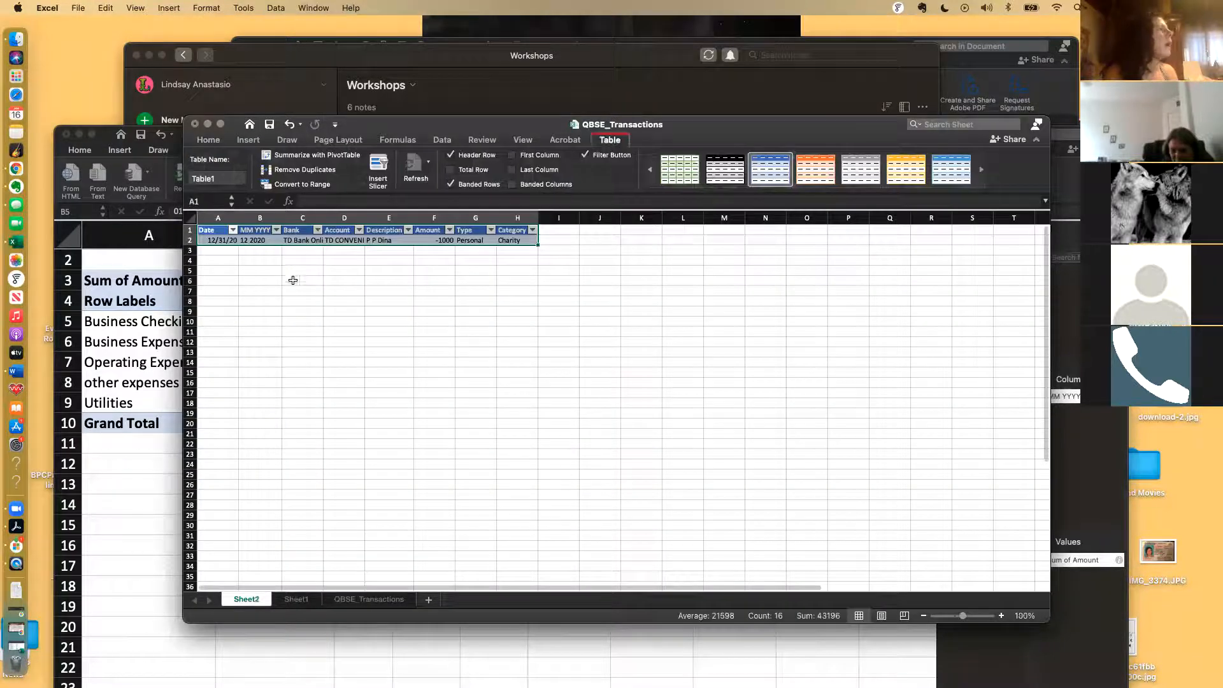
scroll(357, 348, "up", 4)
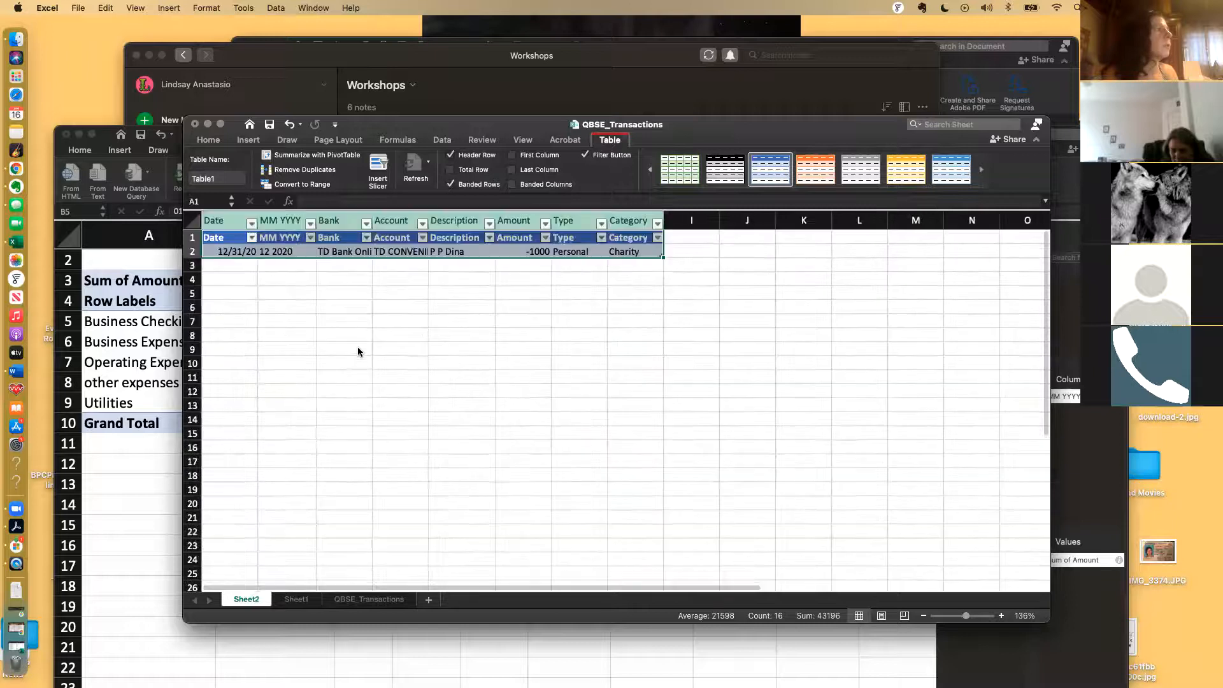
left_click(402, 252)
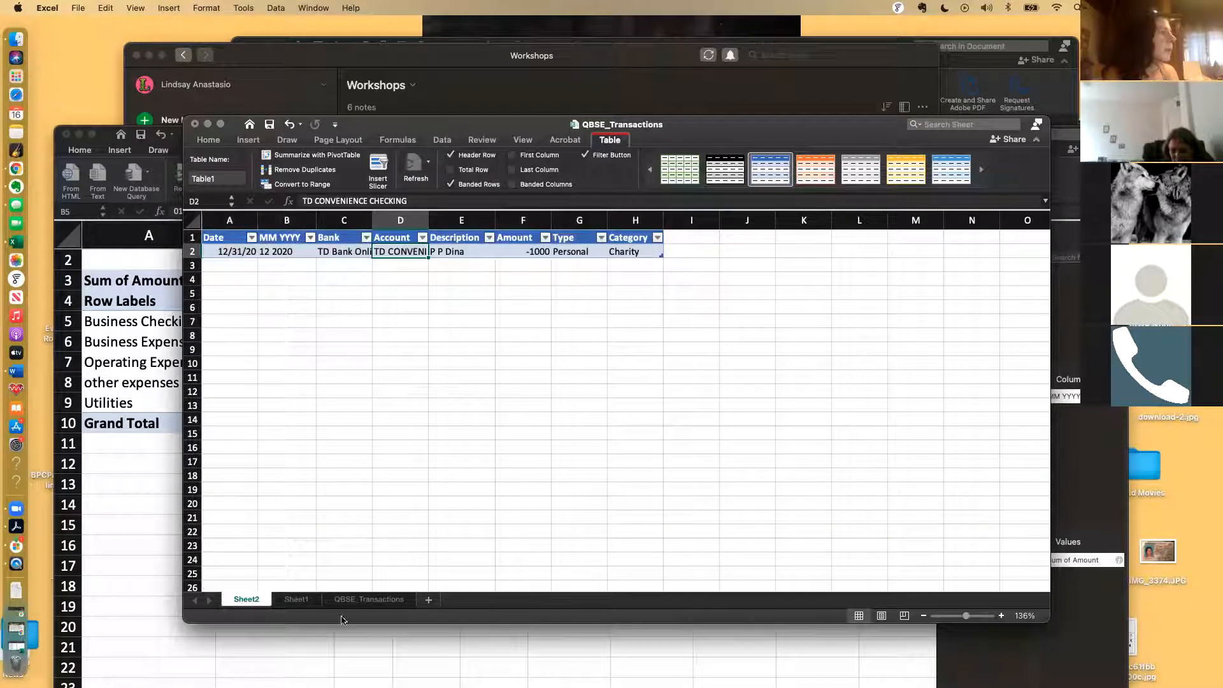
left_click(304, 601)
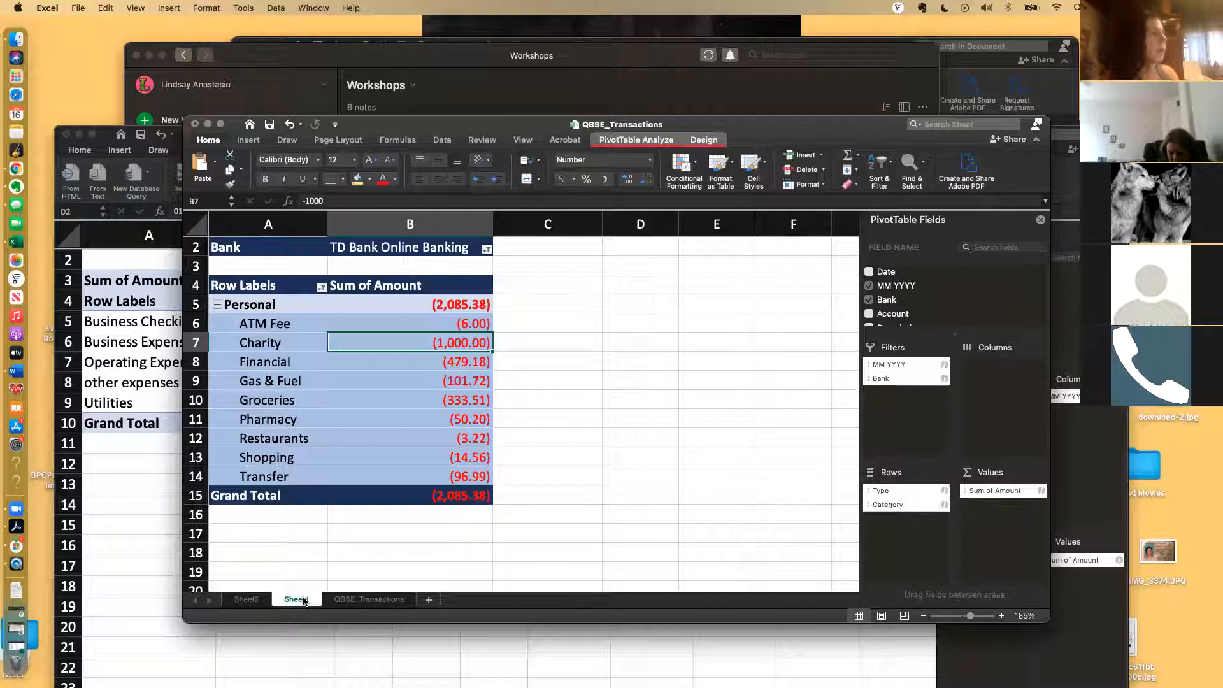
Step: Create another pivot table on a new worksheet from the QBSE_Transactions range A1:H300
left_click(346, 604)
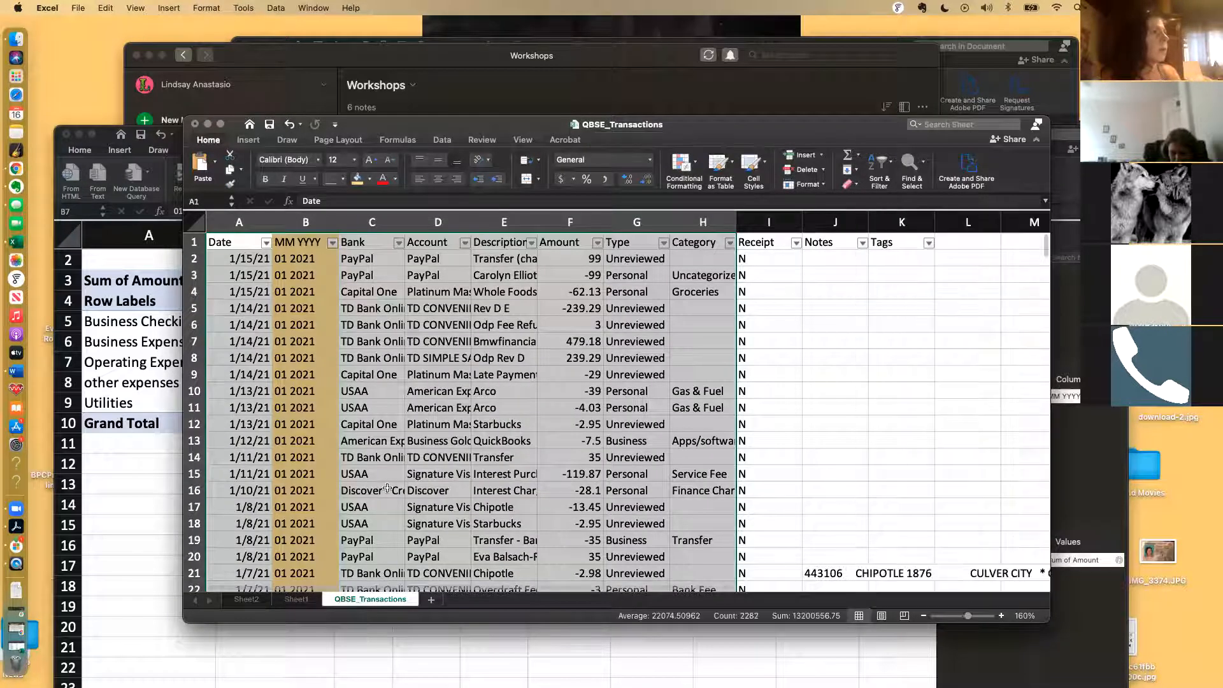
scroll(387, 488, "down", 1)
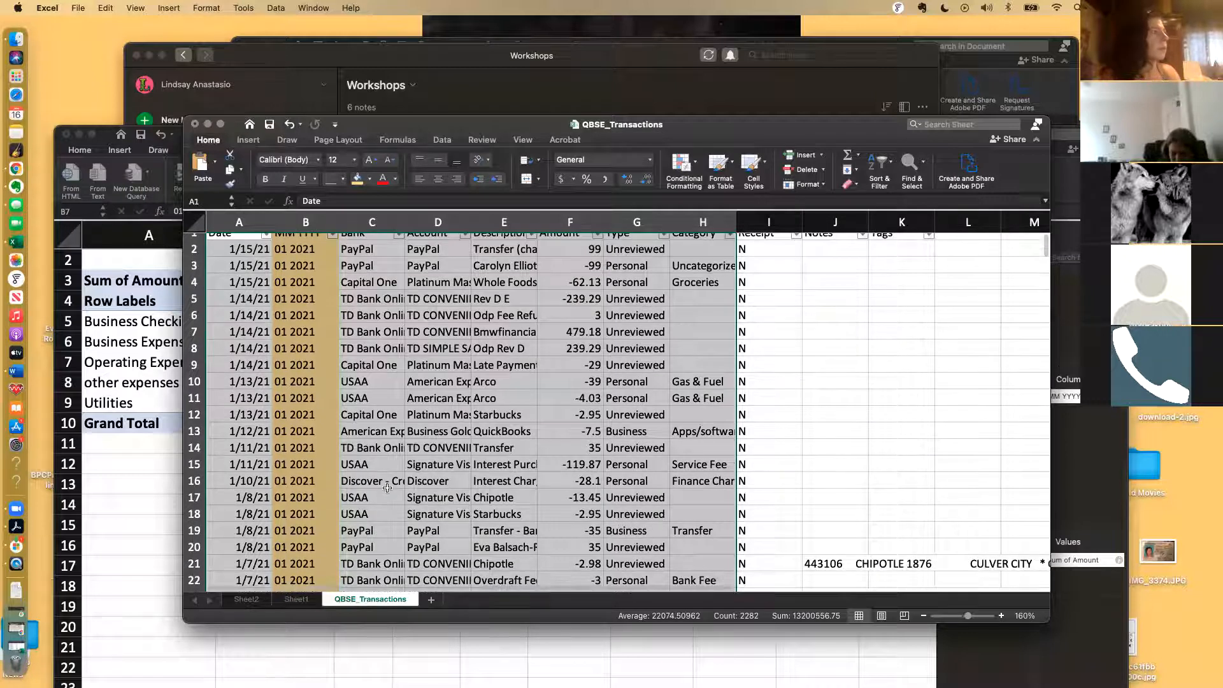
scroll(434, 520, "up", 1)
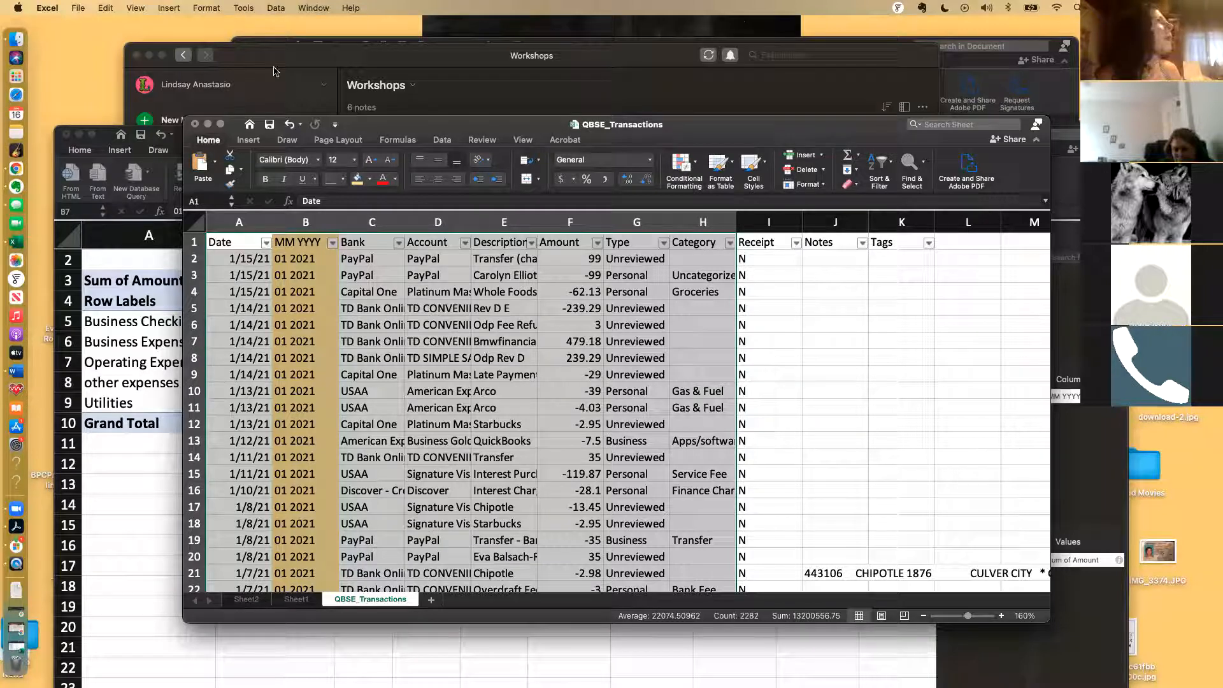
left_click(245, 139)
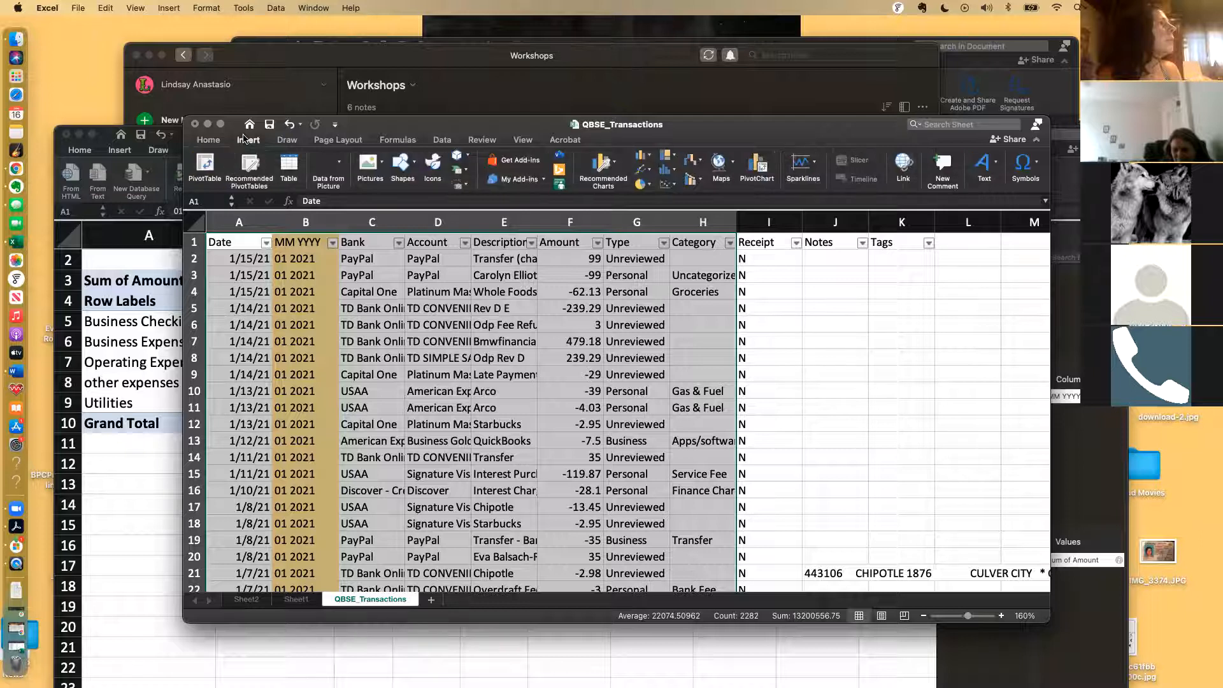
left_click(208, 167)
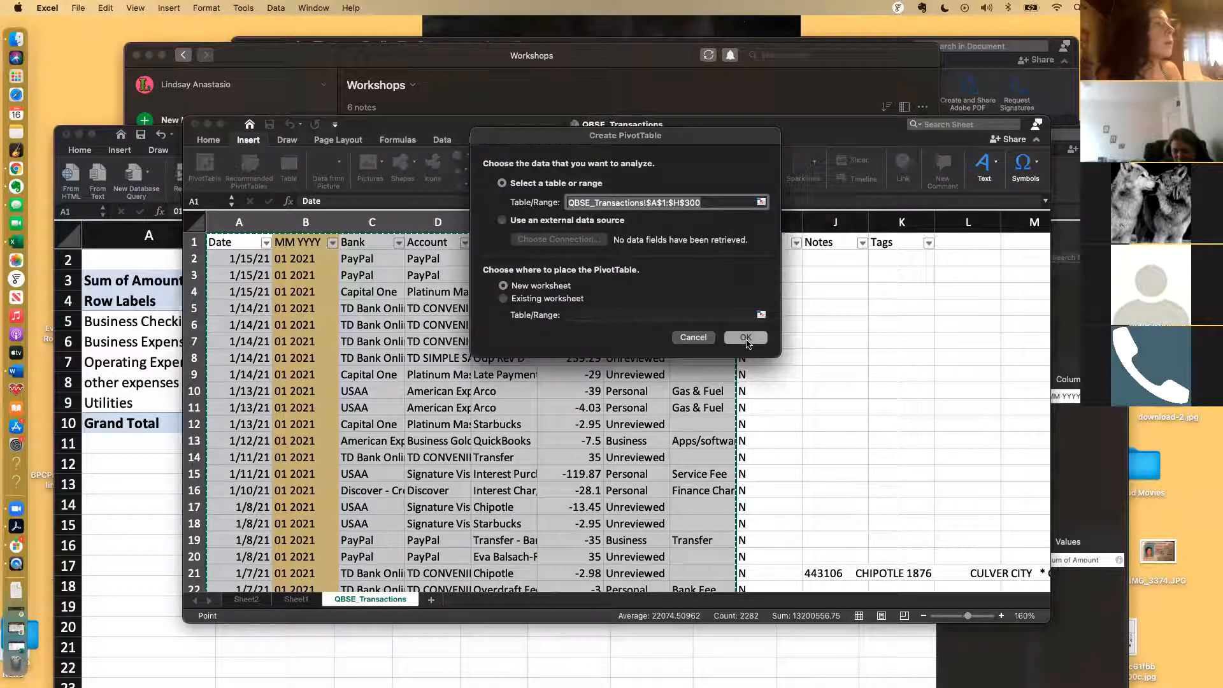
left_click(745, 338)
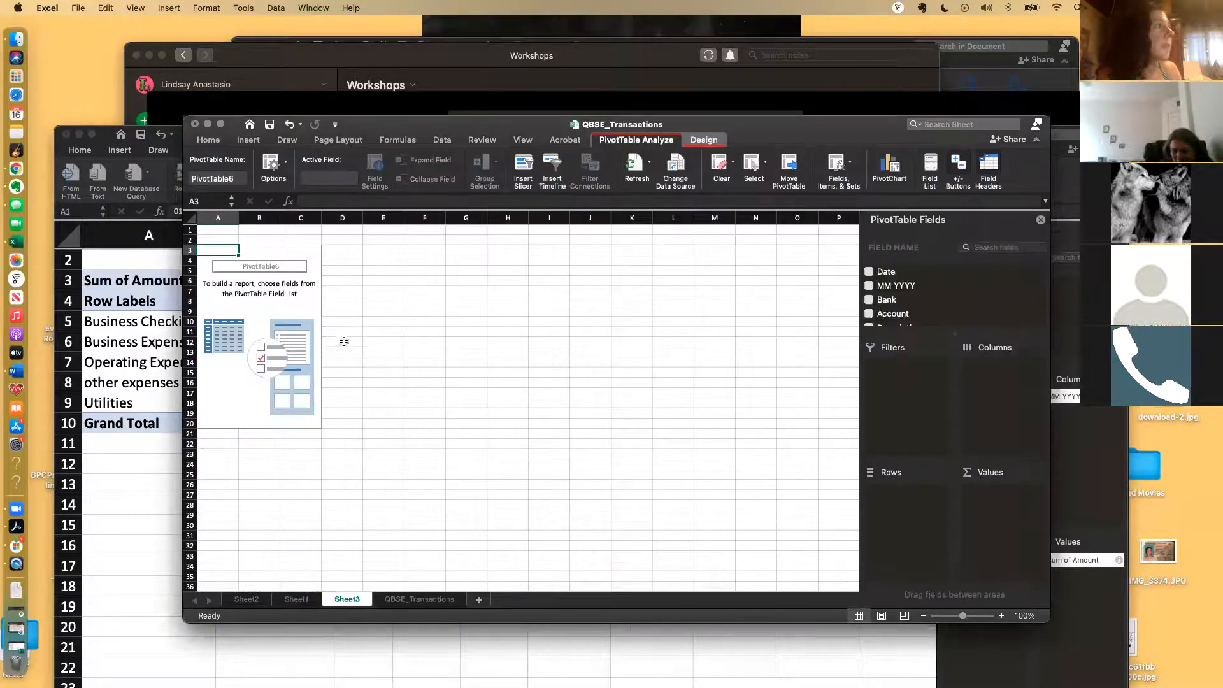
Step: Lay out the new pivot table with MM YYYY as columns, Category as rows and Amount as values
left_click_drag(903, 286, 1009, 376)
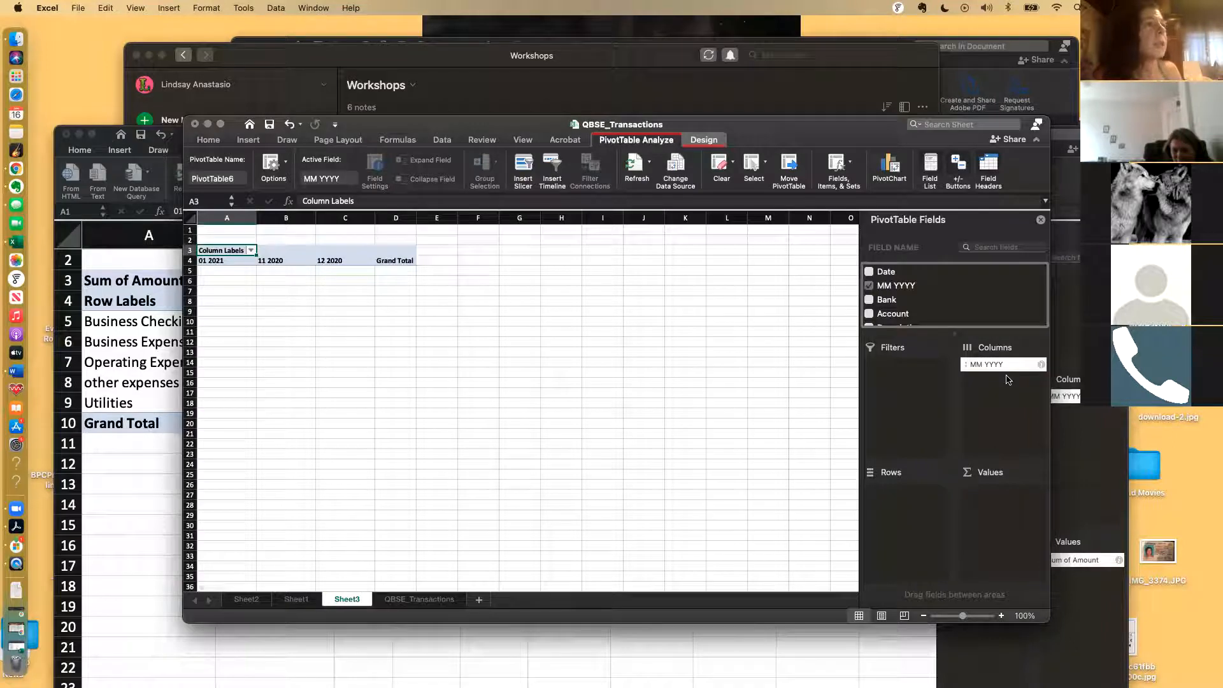
scroll(952, 317, "down", 3)
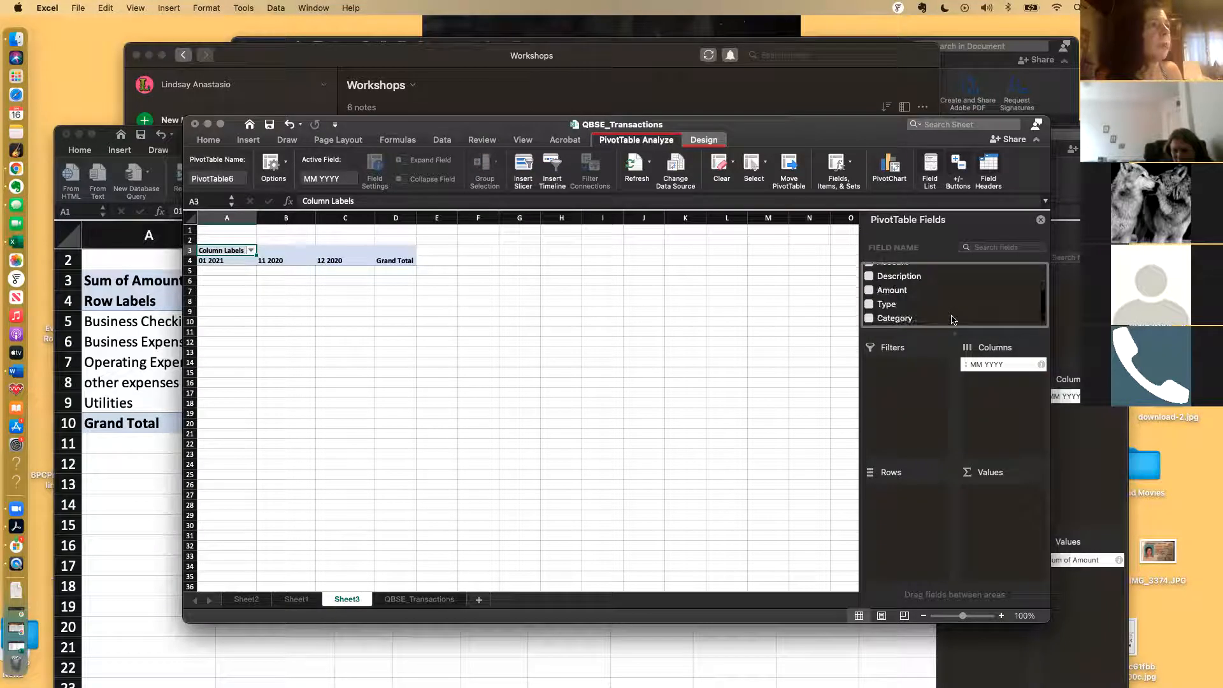
scroll(952, 320, "down", 1)
left_click_drag(900, 314, 908, 513)
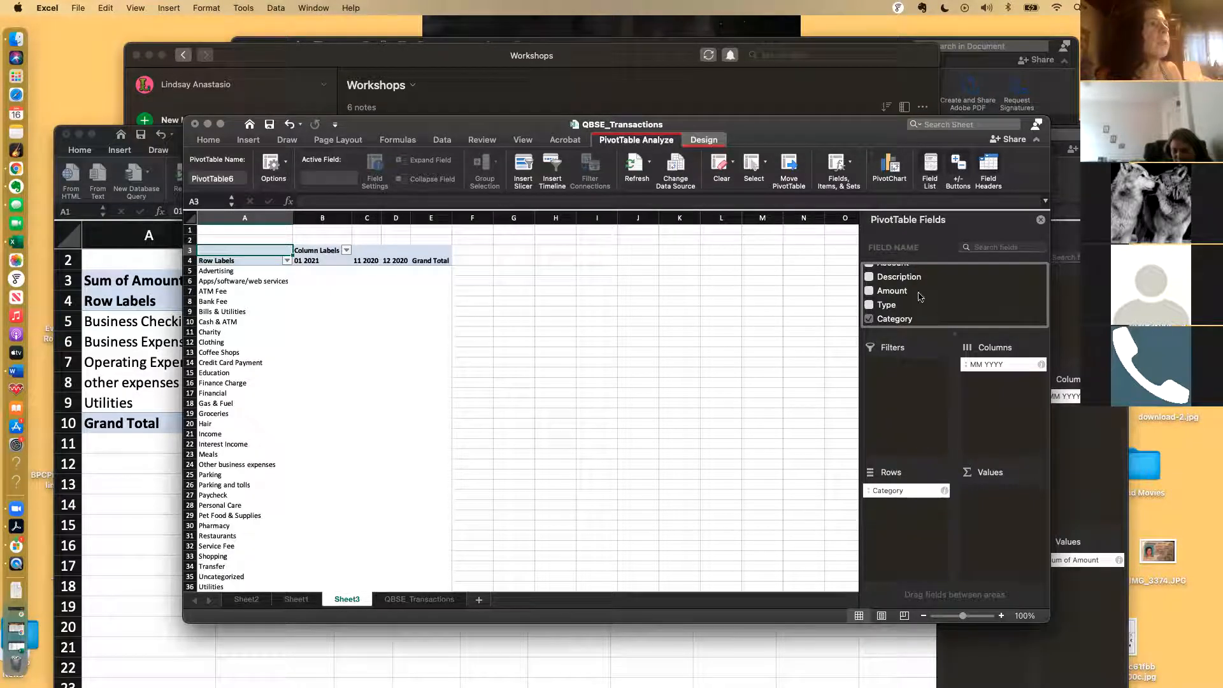
left_click_drag(917, 293, 1002, 517)
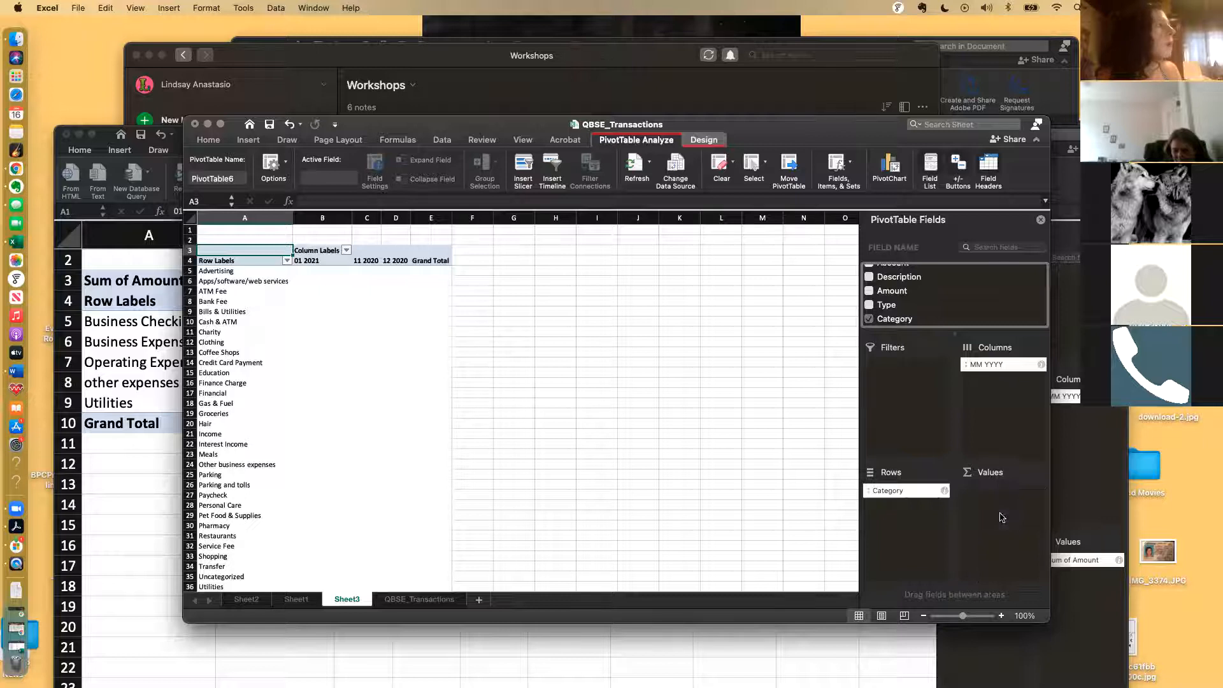
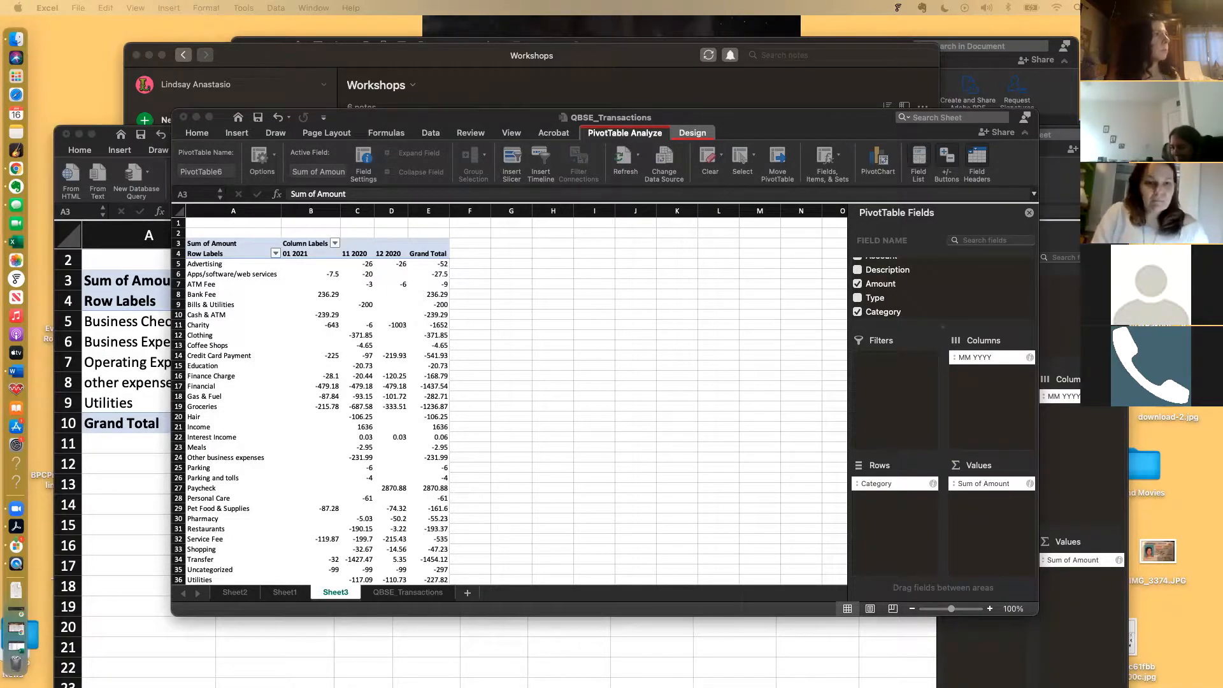
Step: Bring the Excel Financial Tracking System workbook to the front and reposition its window so the sheet tabs are in view
left_click(274, 301)
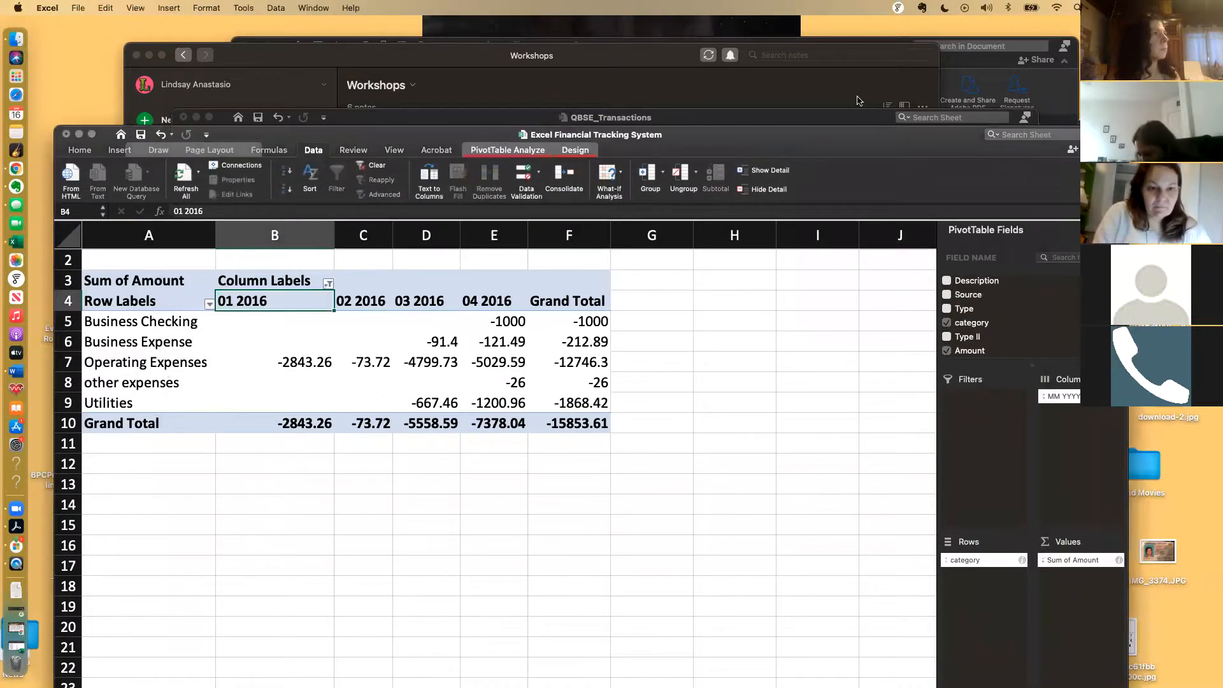
left_click_drag(828, 134, 868, 77)
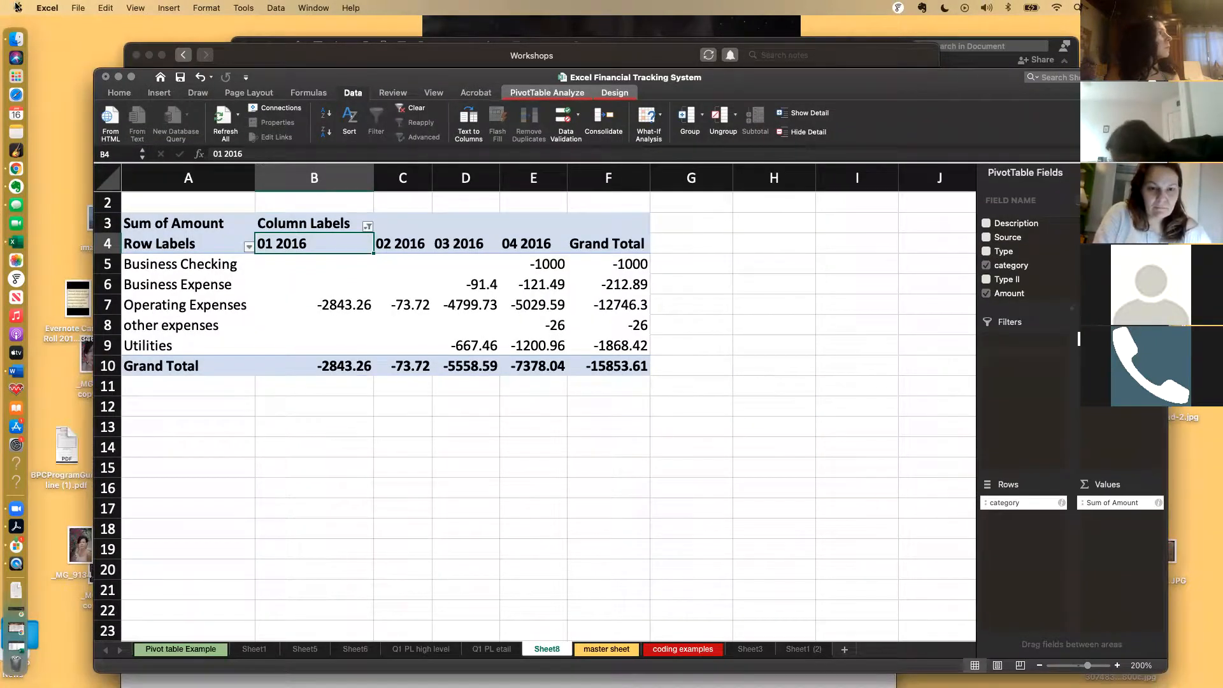
left_click(77, 8)
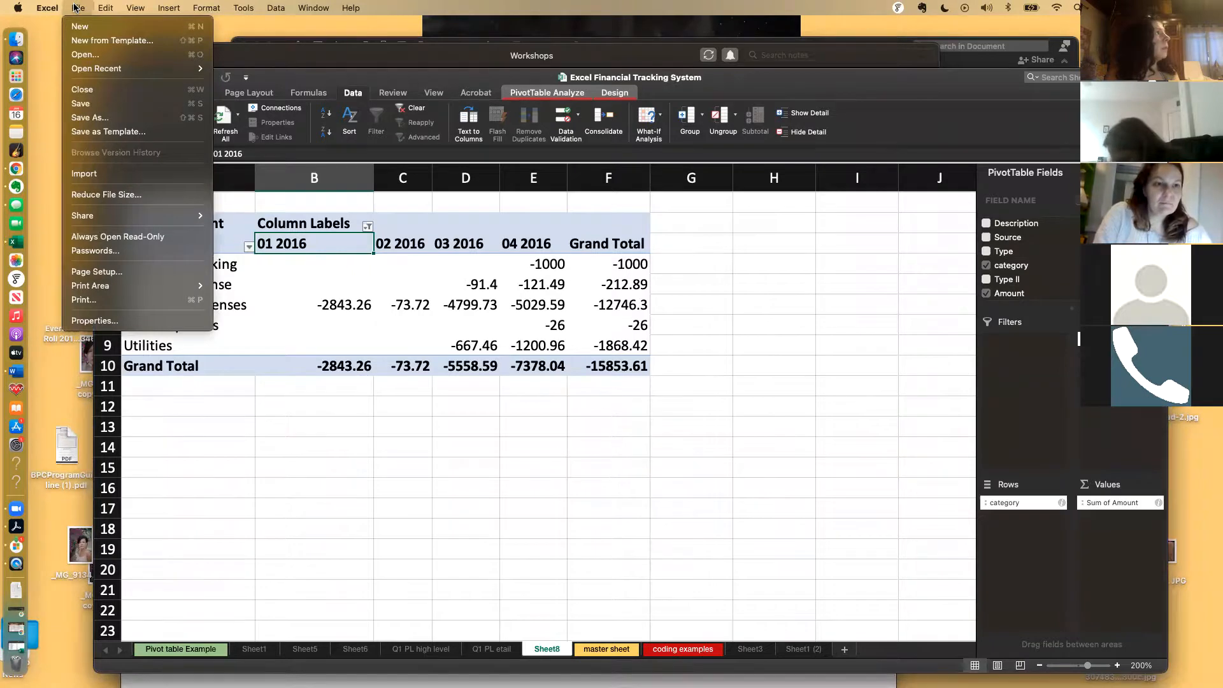
left_click(85, 54)
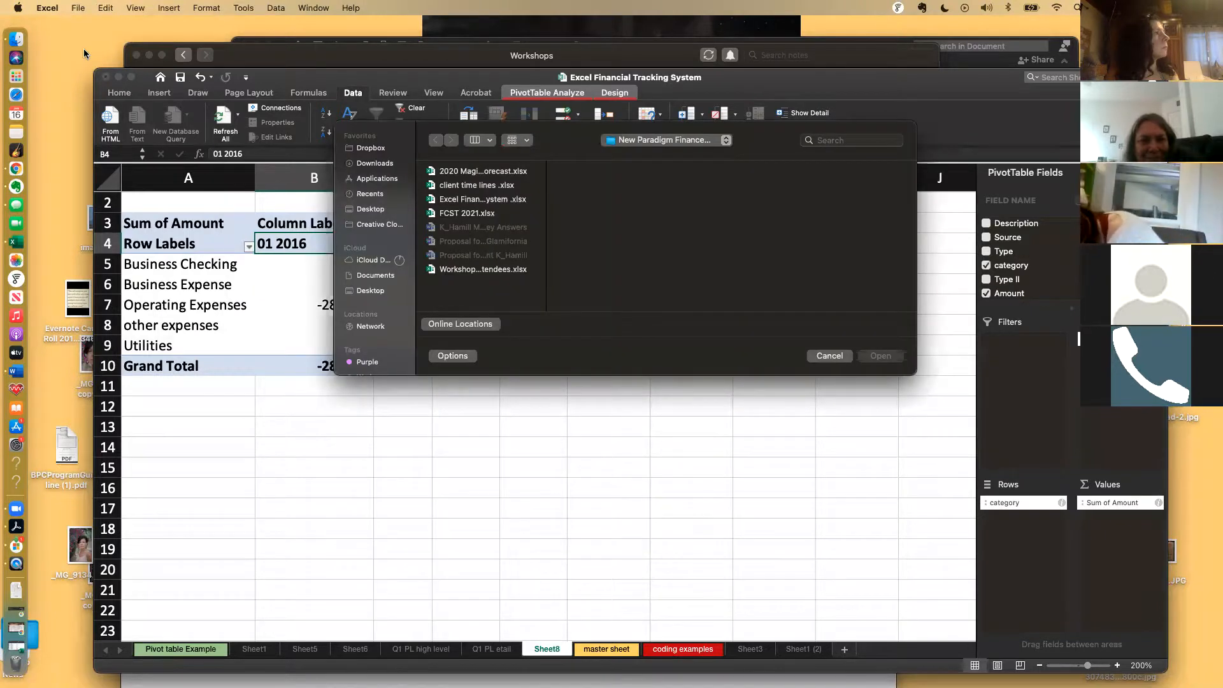
left_click(828, 356)
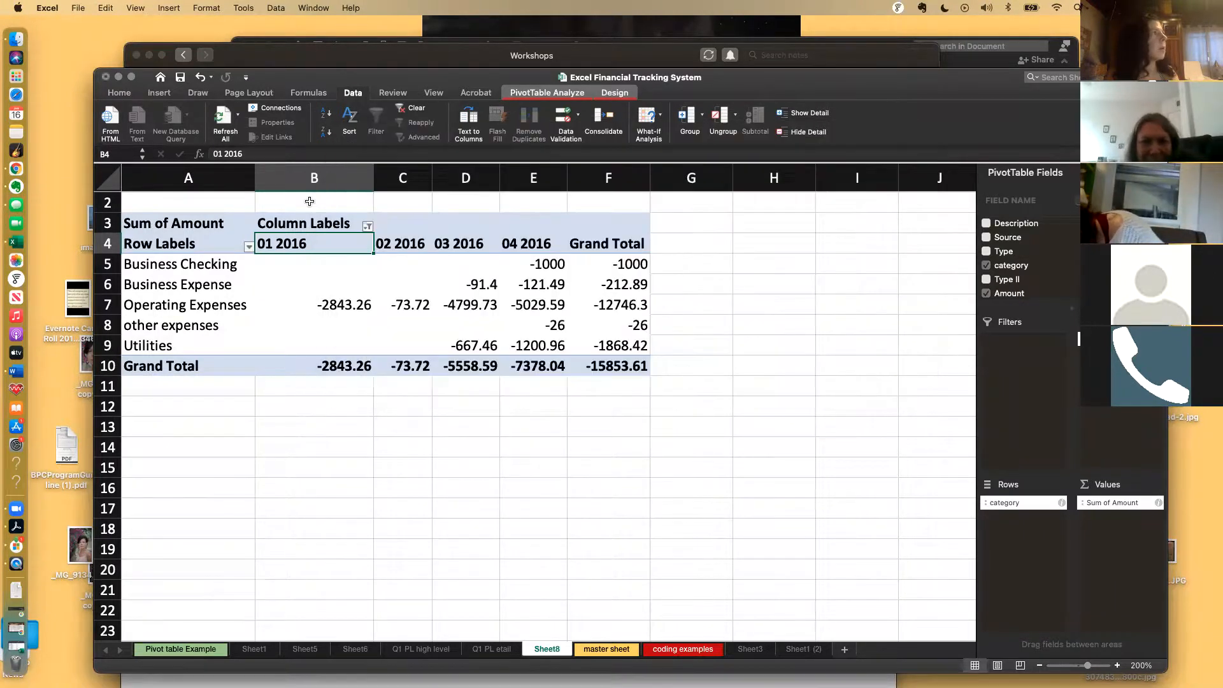
Step: Create a new blank workbook and enlarge its window over the Excel Financial Tracking System workbook
left_click(73, 10)
left_click(77, 27)
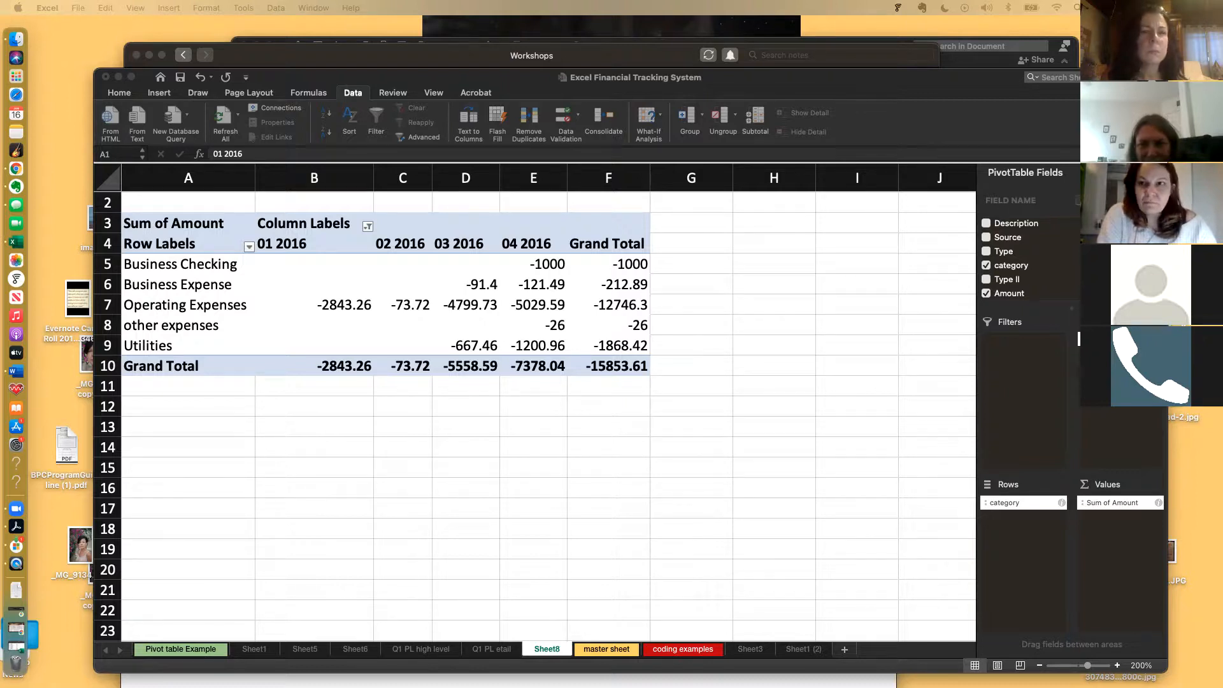
left_click_drag(1221, 128, 442, 161)
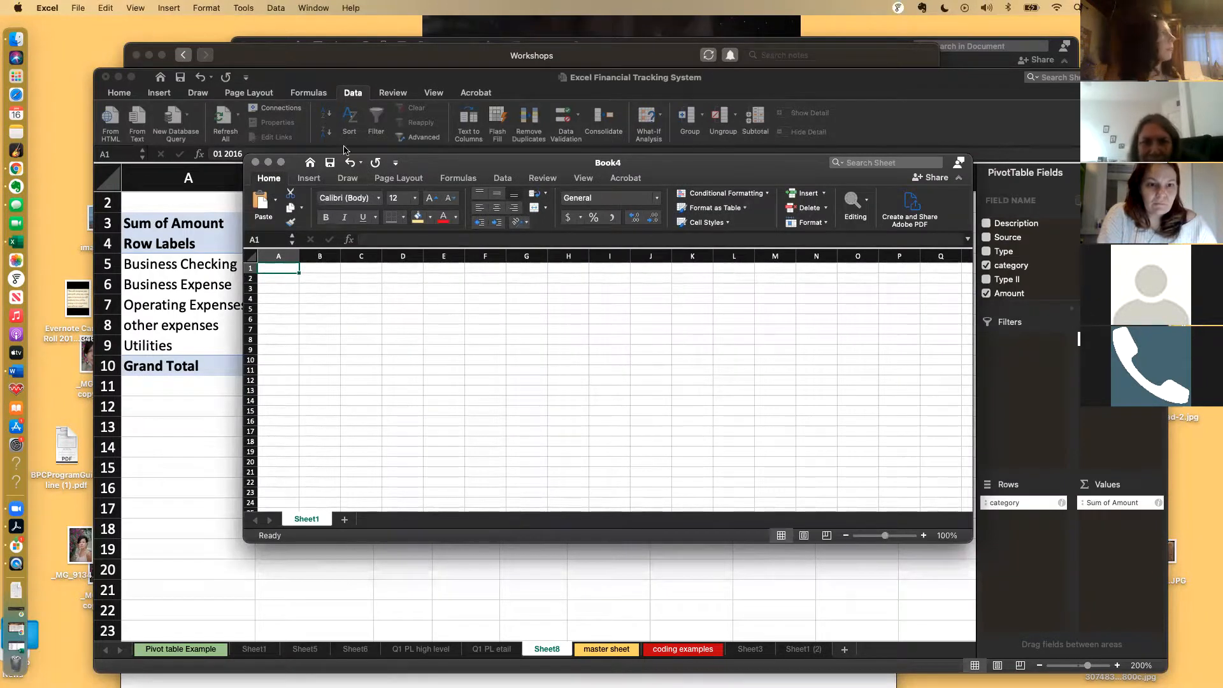
left_click_drag(436, 165, 329, 127)
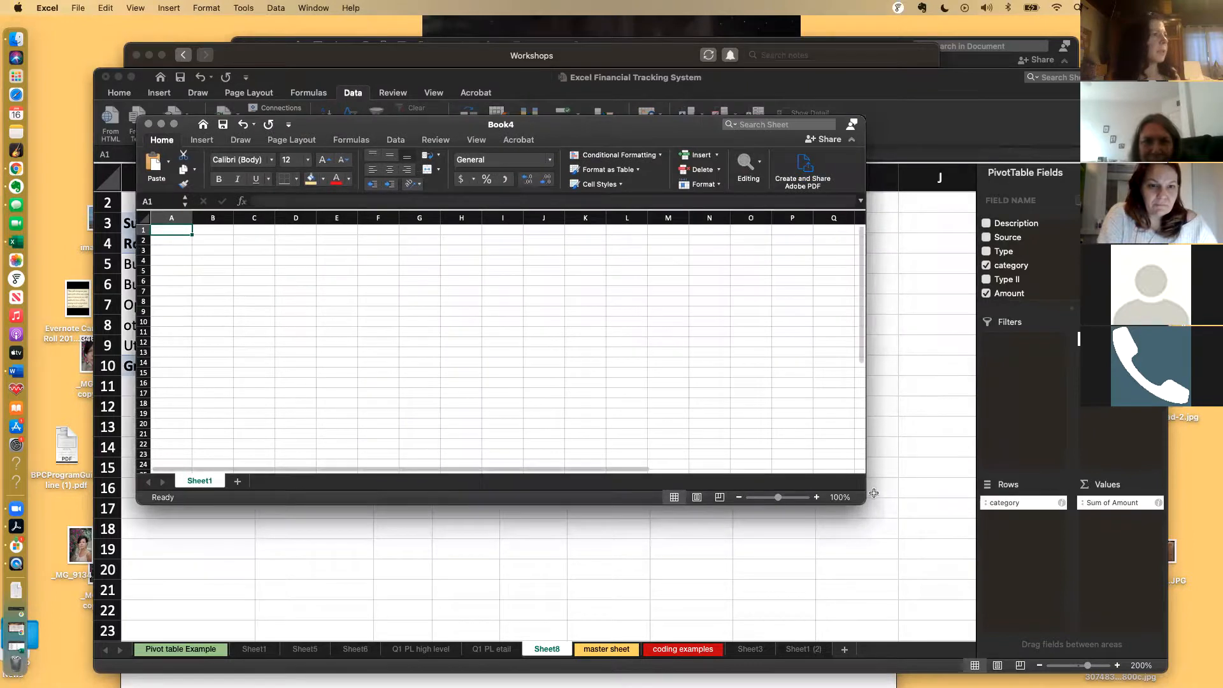
left_click_drag(863, 502, 1198, 616)
left_click_drag(1152, 655, 1136, 614)
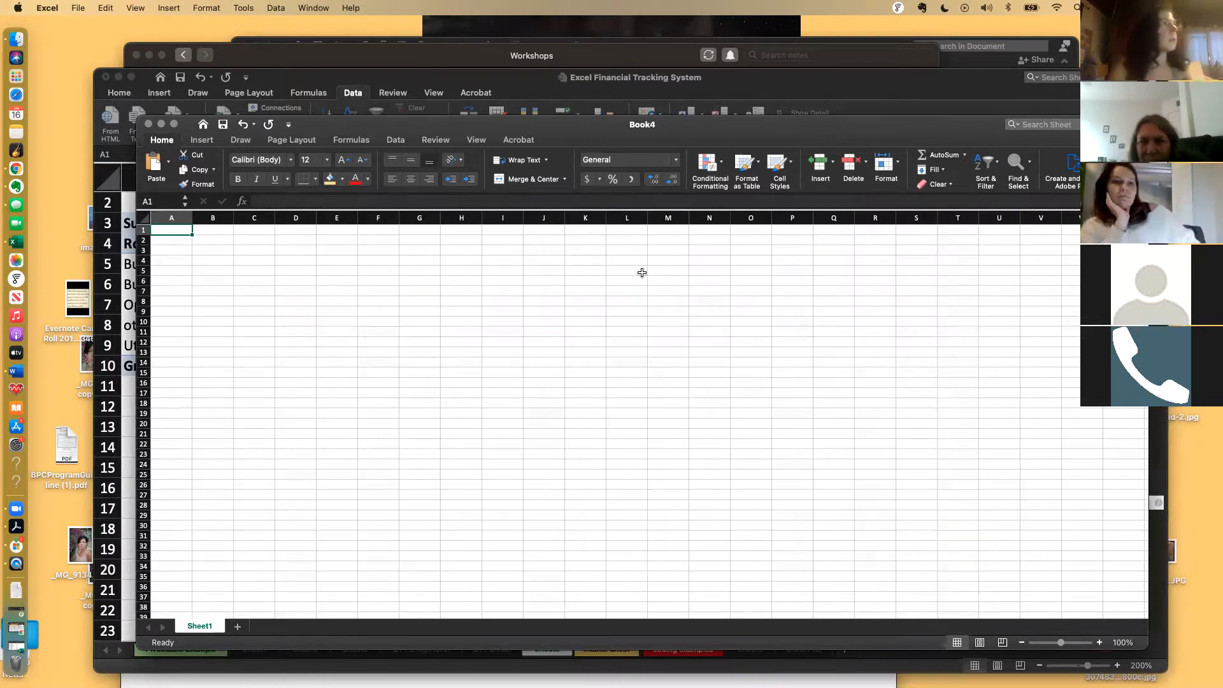
Step: Move the active cell from C7 to column A, and up and down through its first rows
left_click(267, 291)
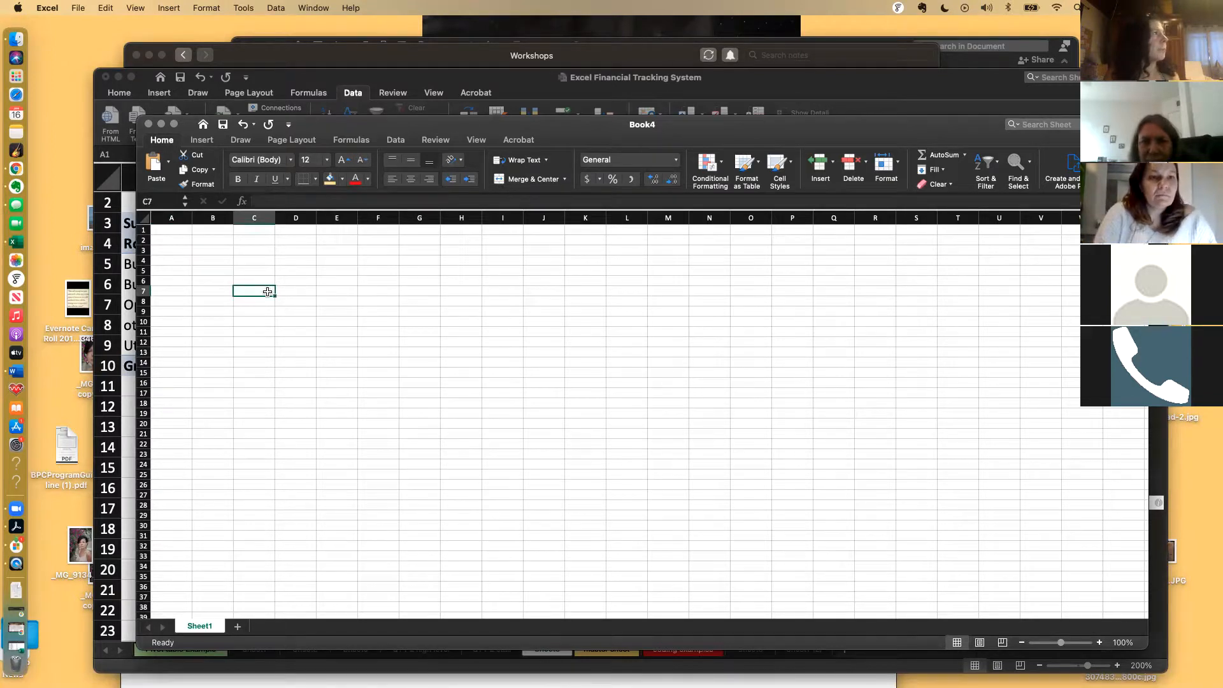
key("Left")
key("Left")
key("Up")
key("Up")
key("Up")
key("Up")
key("Up")
key("Up")
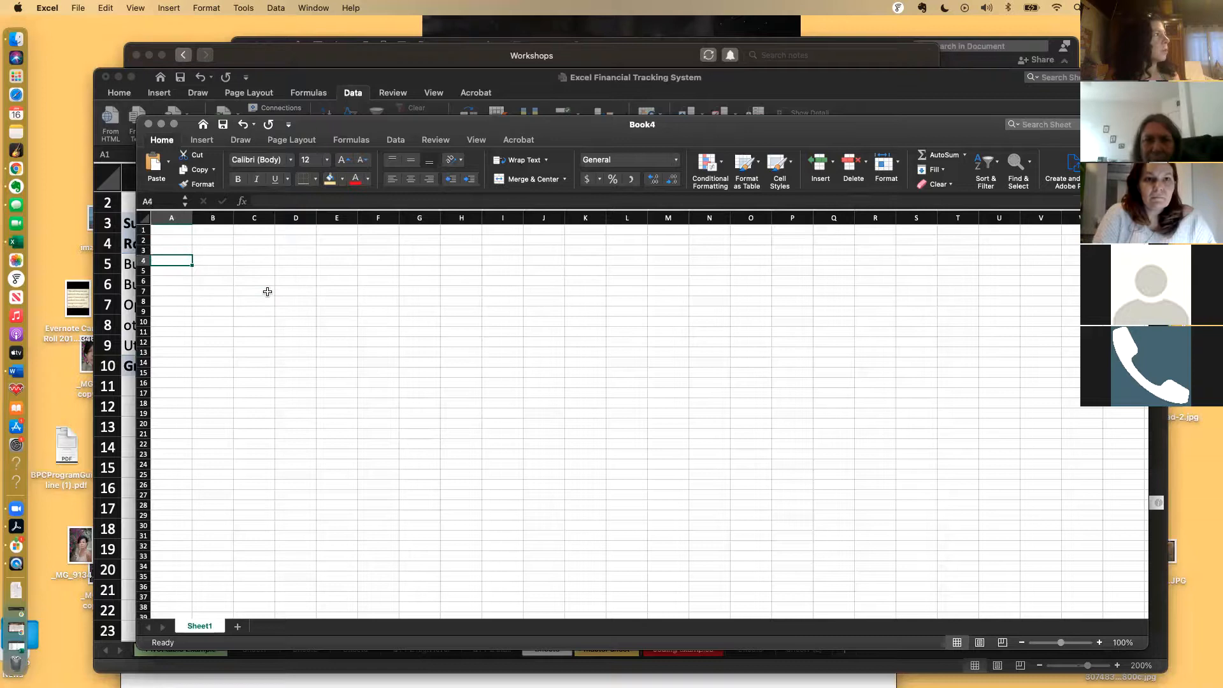
key("Down")
key("Down")
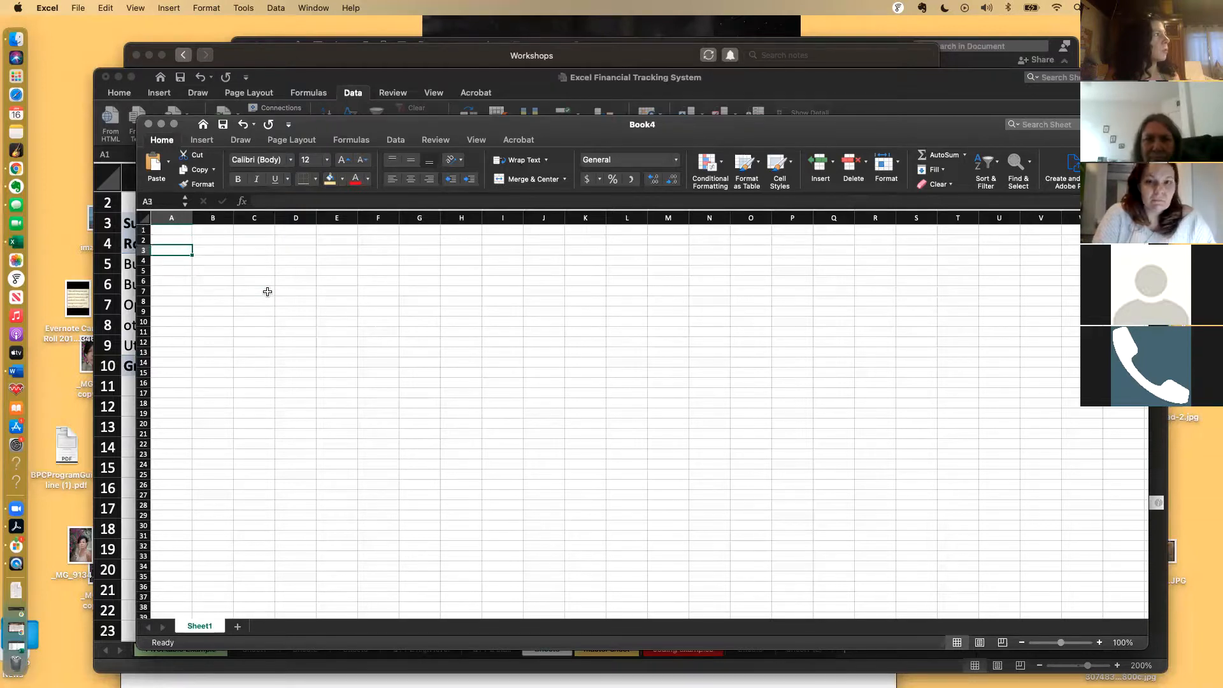
Step: Highlight entire columns A through J, rows 3 through 30, and column C in turn on the blank sheet
left_click_drag(174, 219, 560, 218)
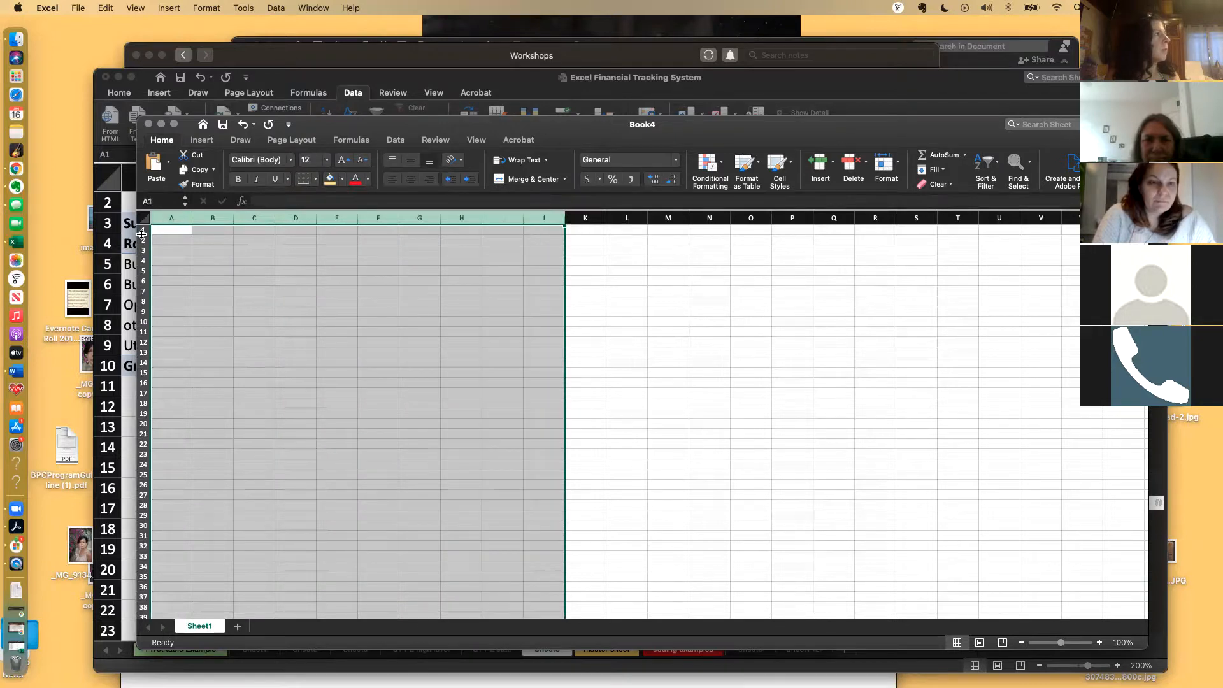
left_click(627, 292)
left_click_drag(142, 251, 164, 528)
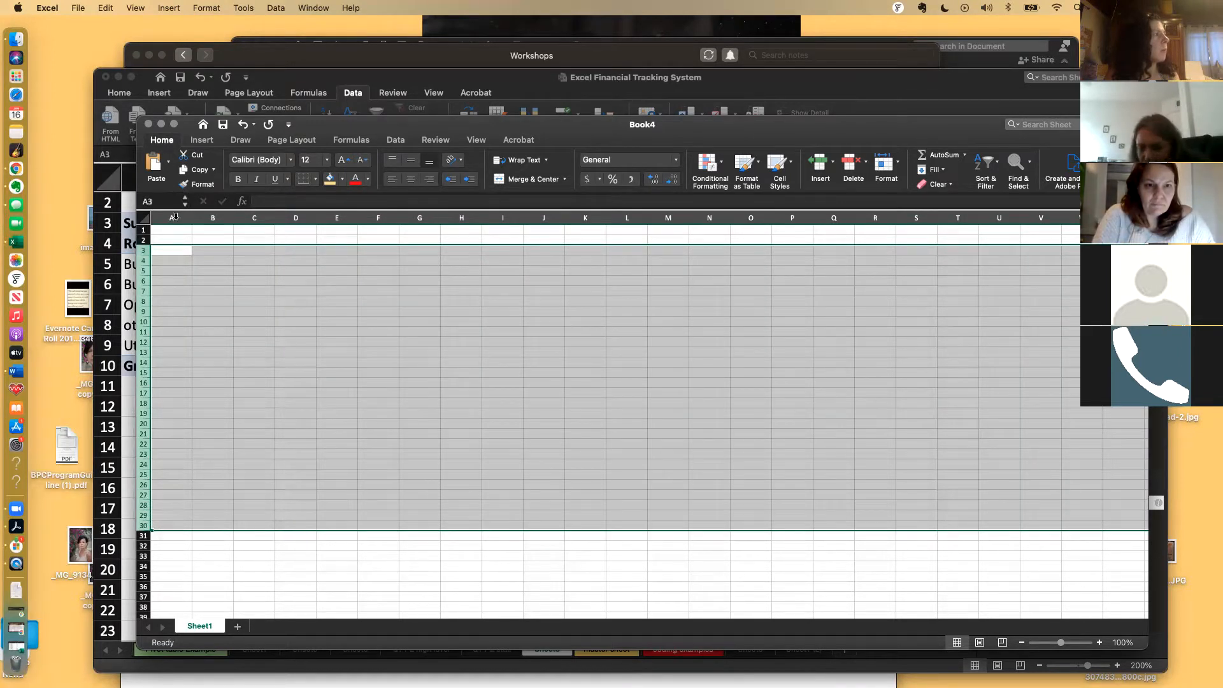
left_click(262, 213)
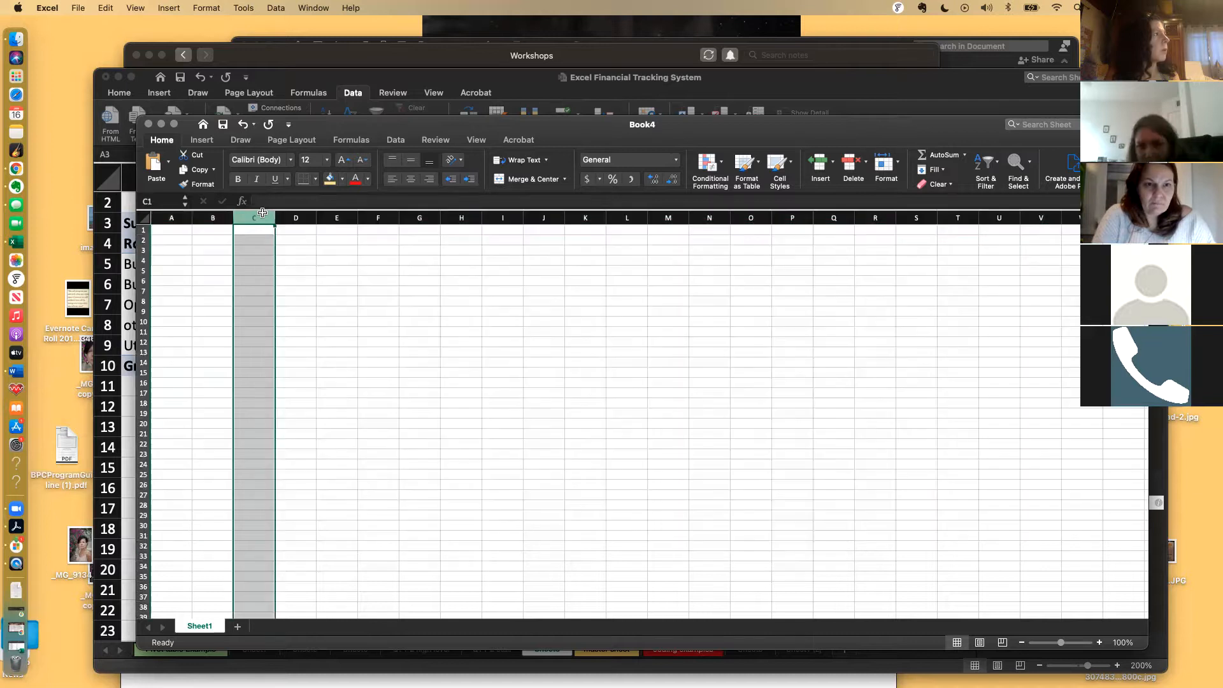
Step: Reduce the height of row 2 on the blank sheet
left_click(177, 299)
left_click_drag(156, 237, 156, 234)
left_click(213, 299)
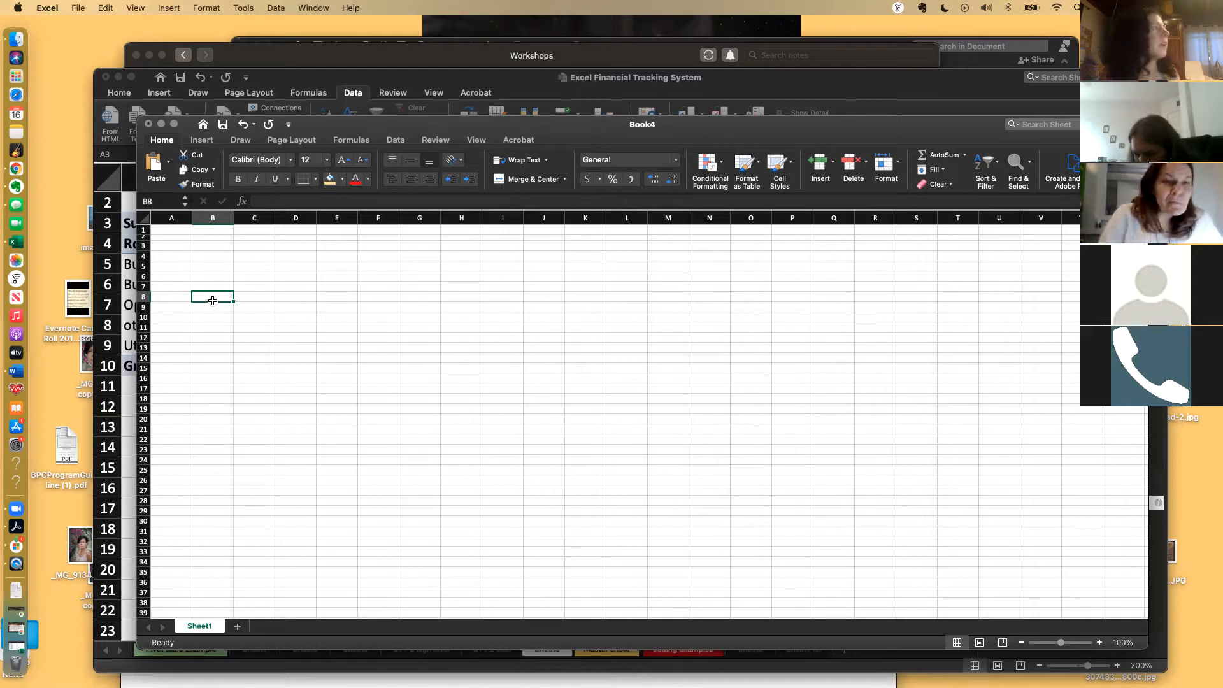
Step: Delete rows 5 through 12 from the blank sheet
left_click_drag(145, 265, 145, 335)
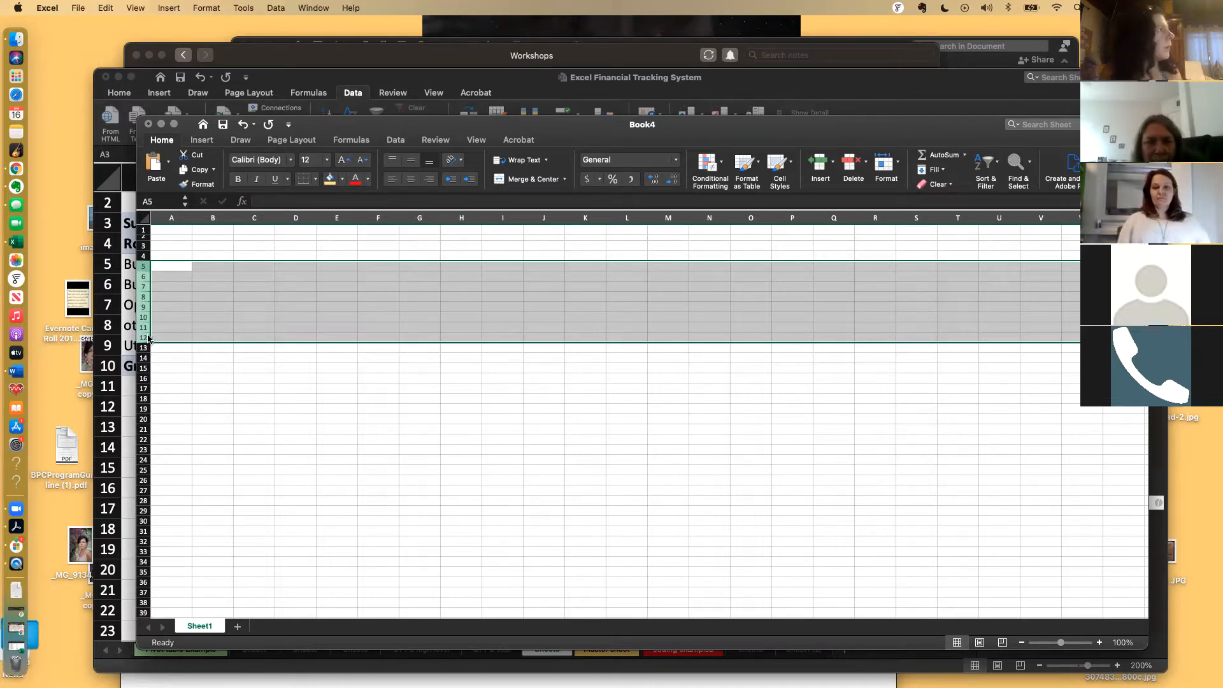
left_click(223, 424)
left_click(145, 270)
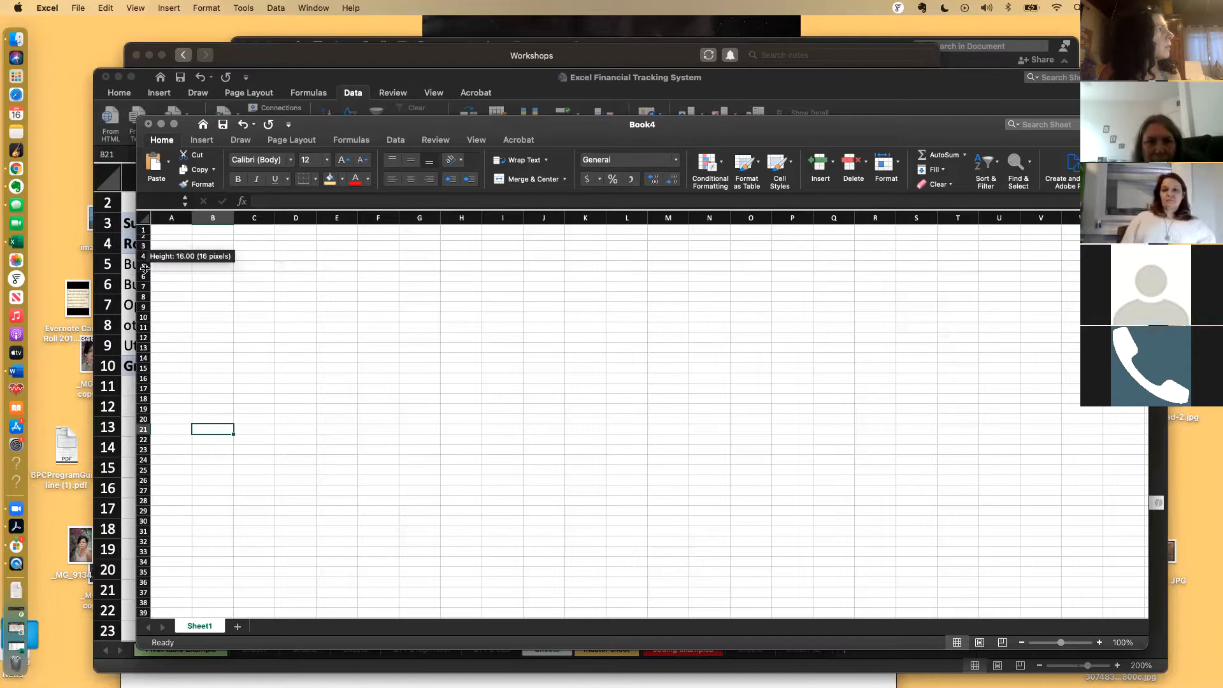
left_click_drag(144, 266, 143, 330)
right_click(141, 324)
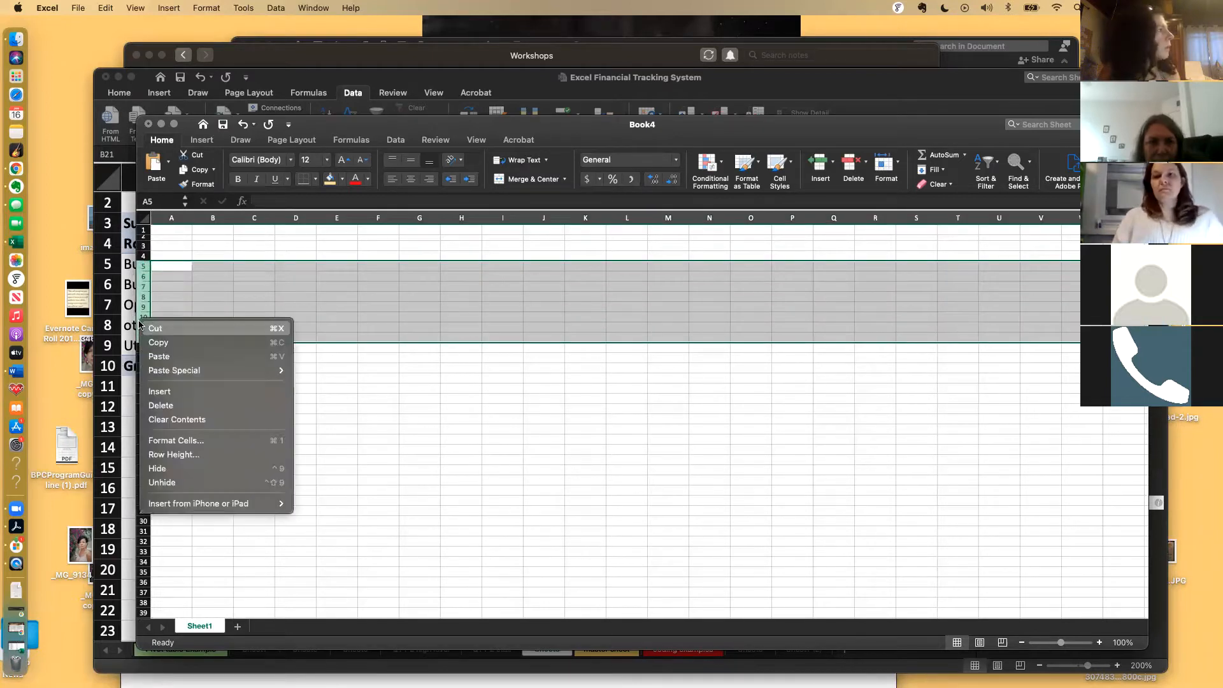
left_click(163, 405)
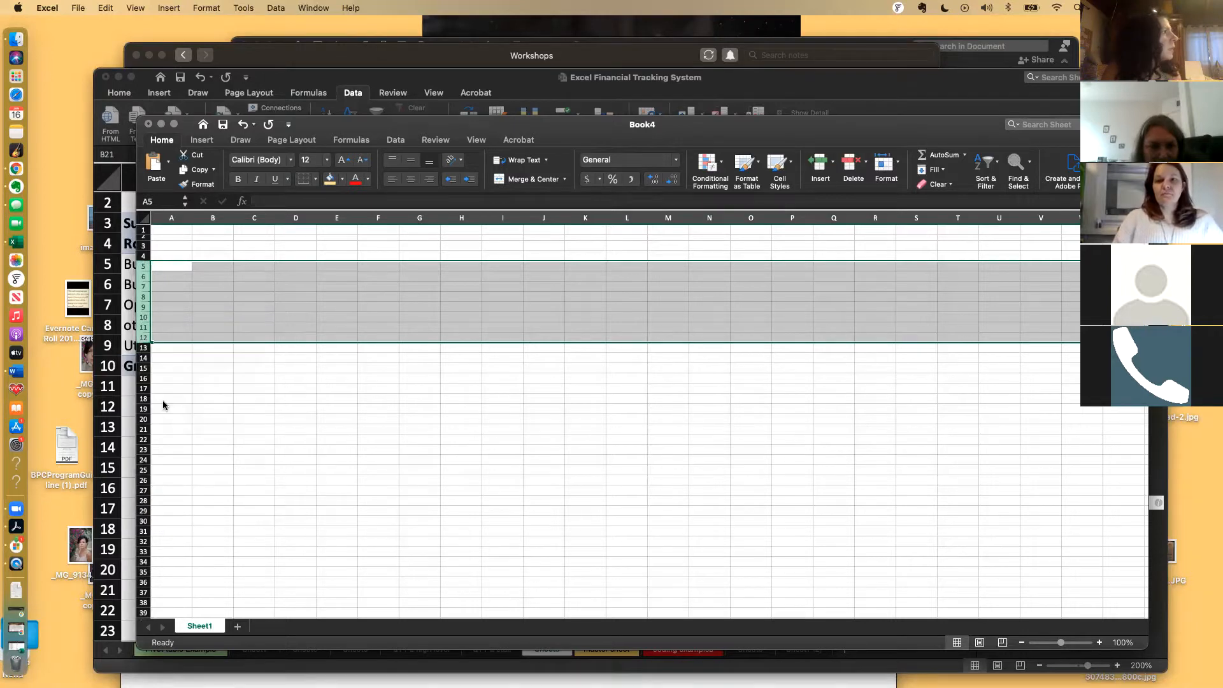
left_click(240, 355)
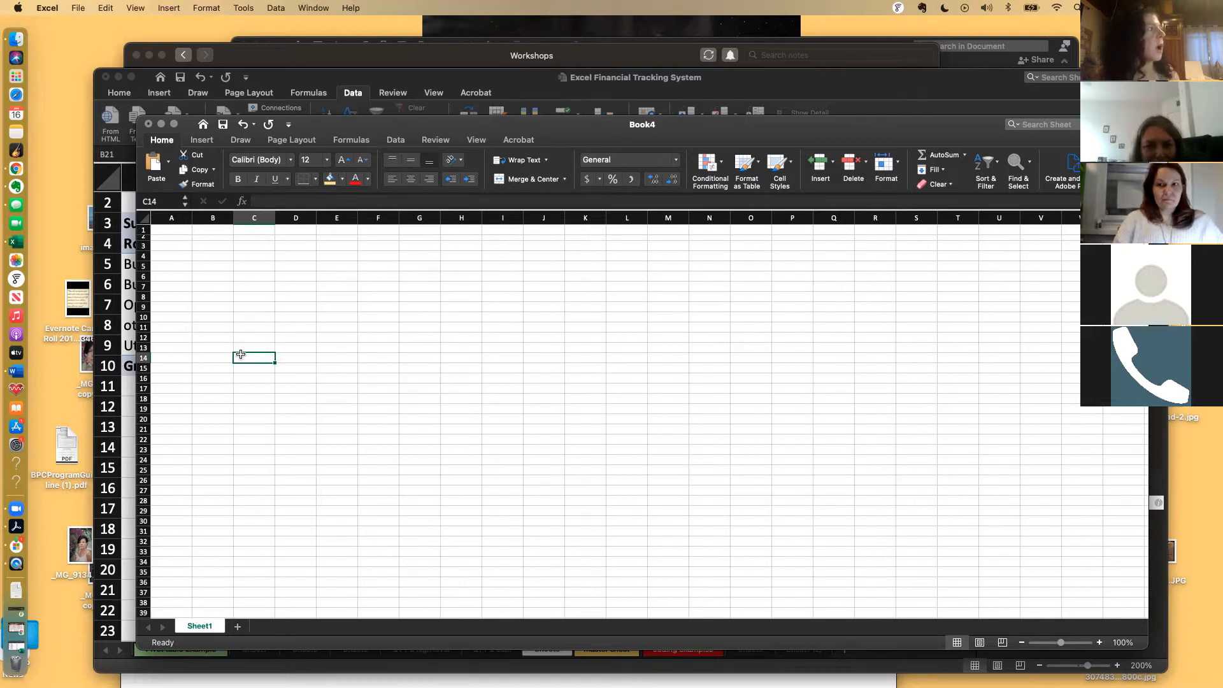
Step: Widen column A to over three times its default width and make row 2 taller
left_click(169, 256)
left_click_drag(192, 217, 279, 216)
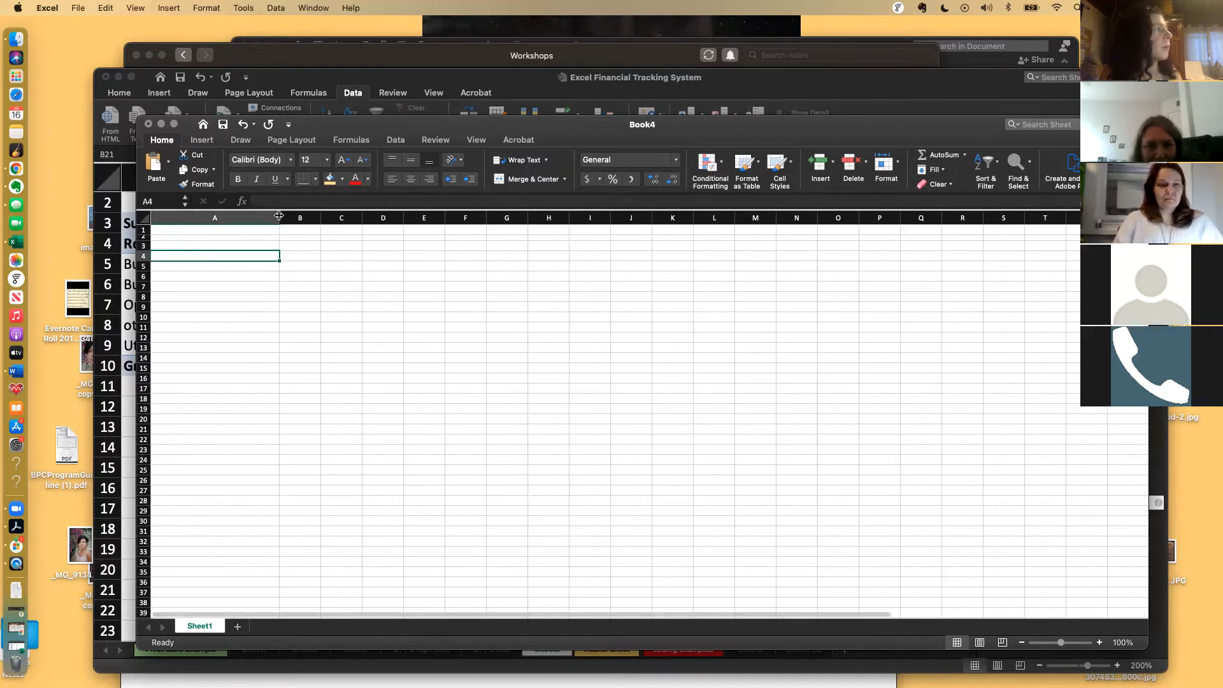
left_click_drag(279, 216, 294, 217)
left_click_drag(144, 240, 144, 251)
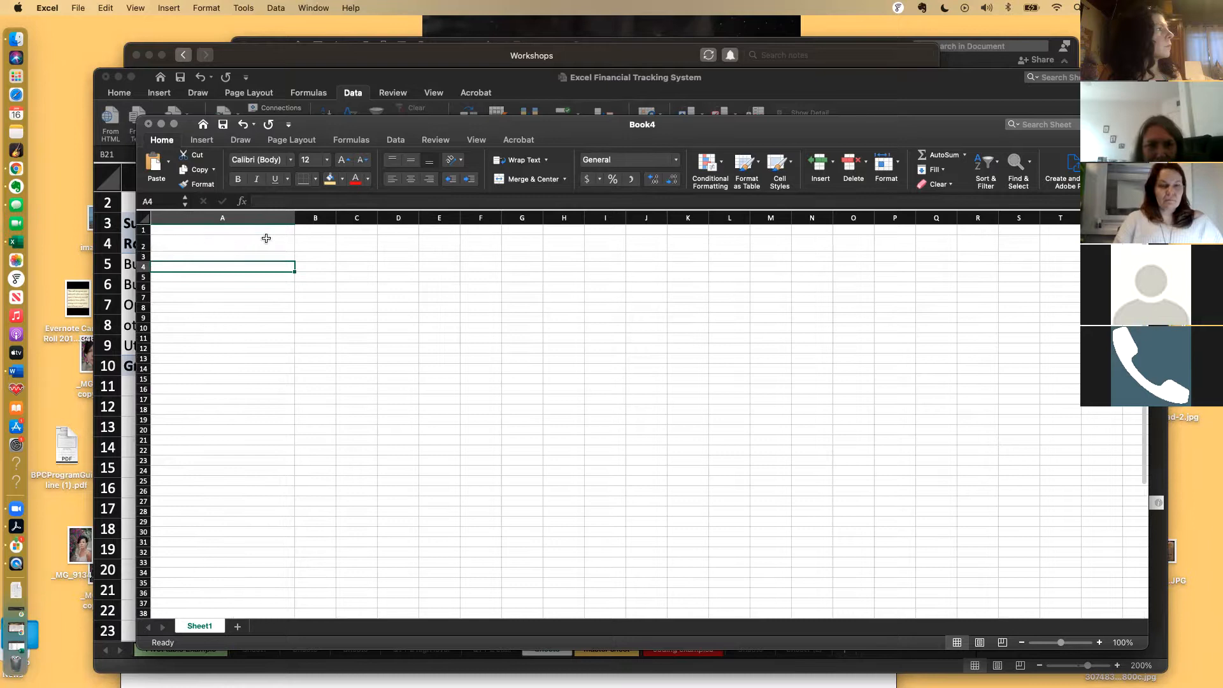
left_click(261, 239)
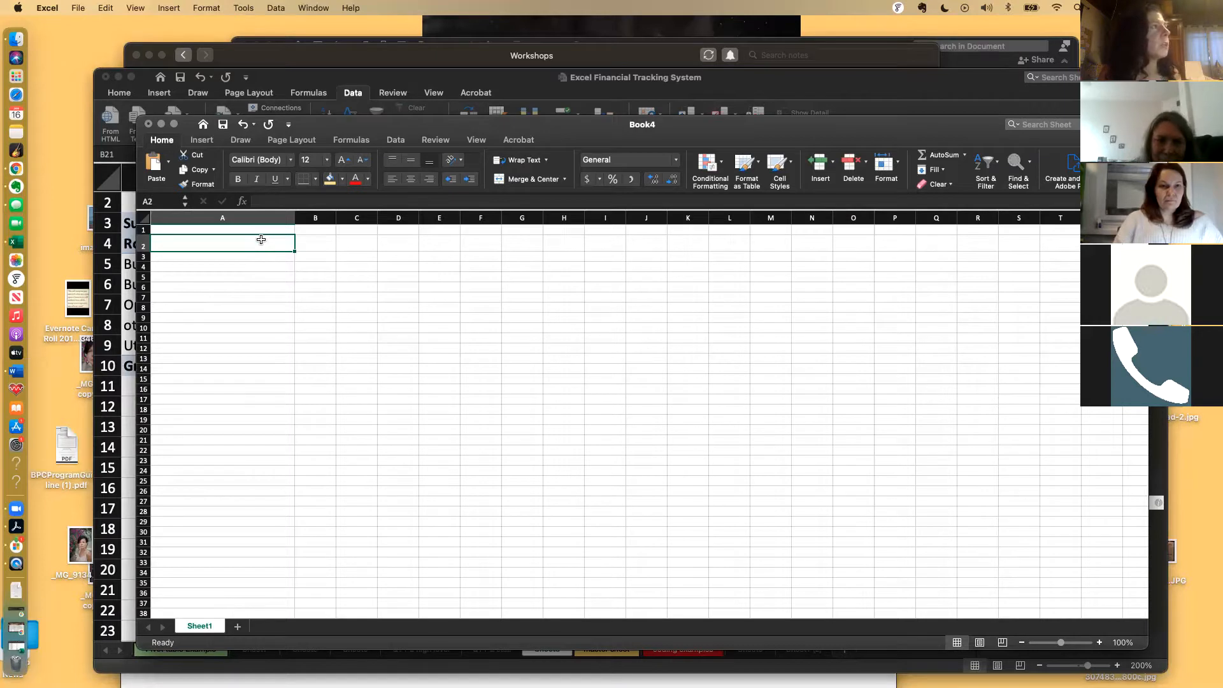
left_click(264, 281)
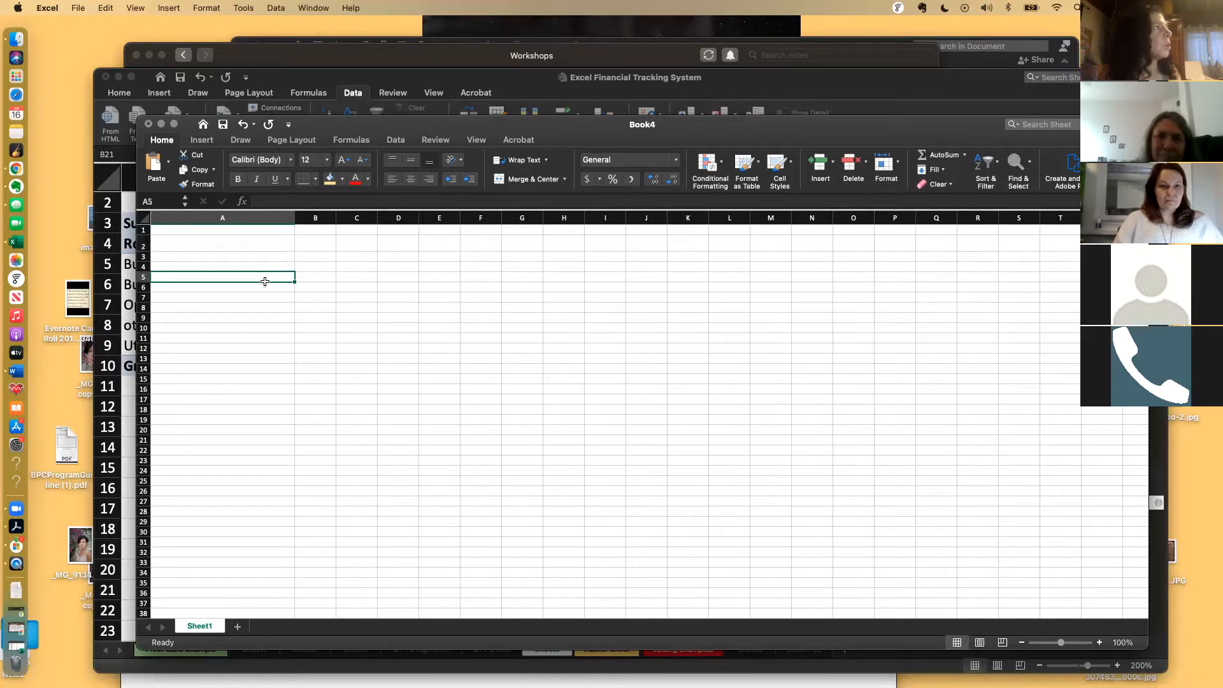
left_click(323, 259)
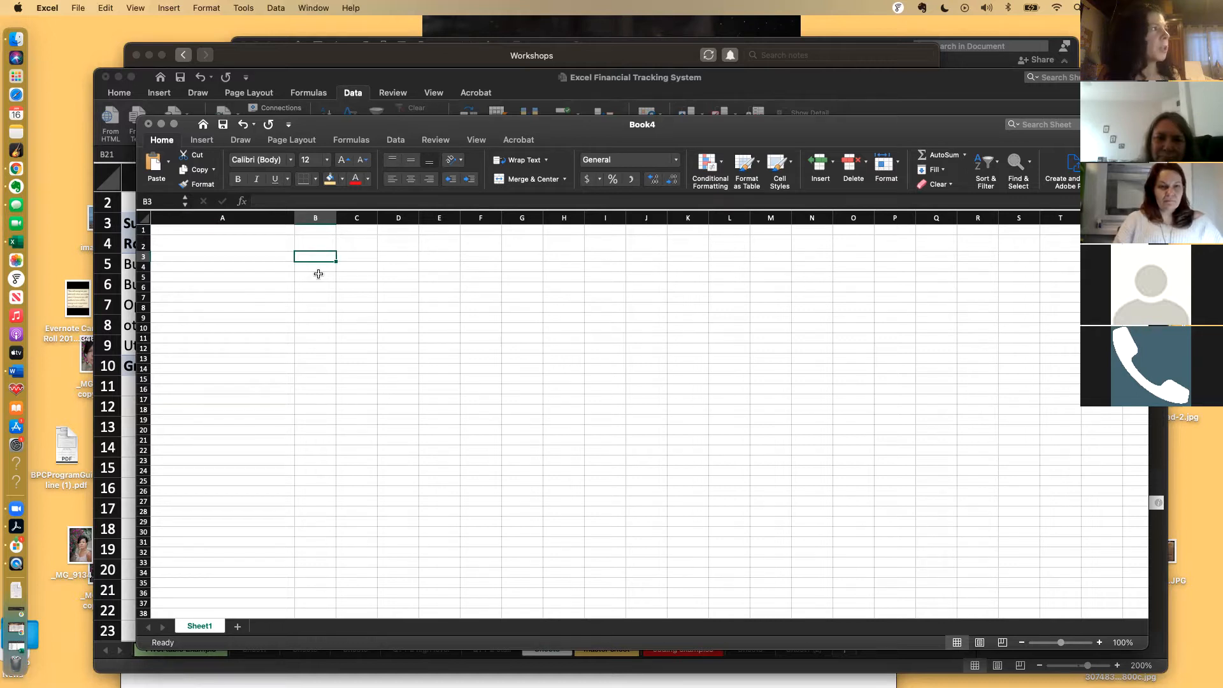
double_click(319, 266)
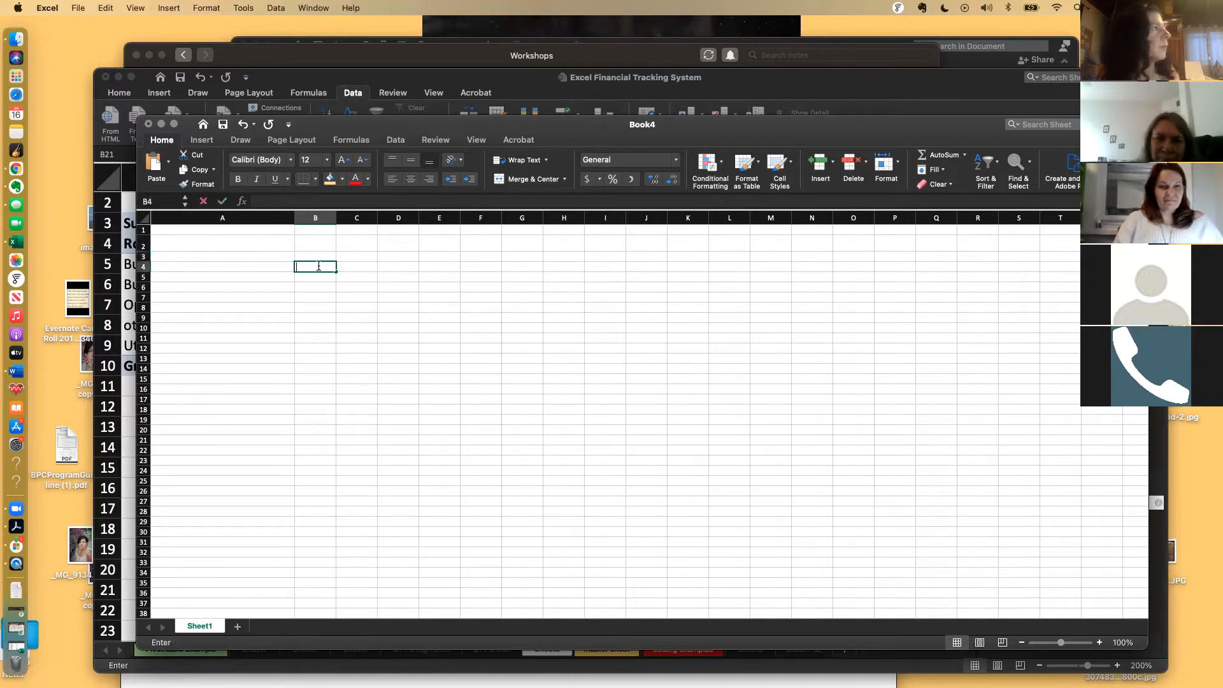
left_click(318, 257)
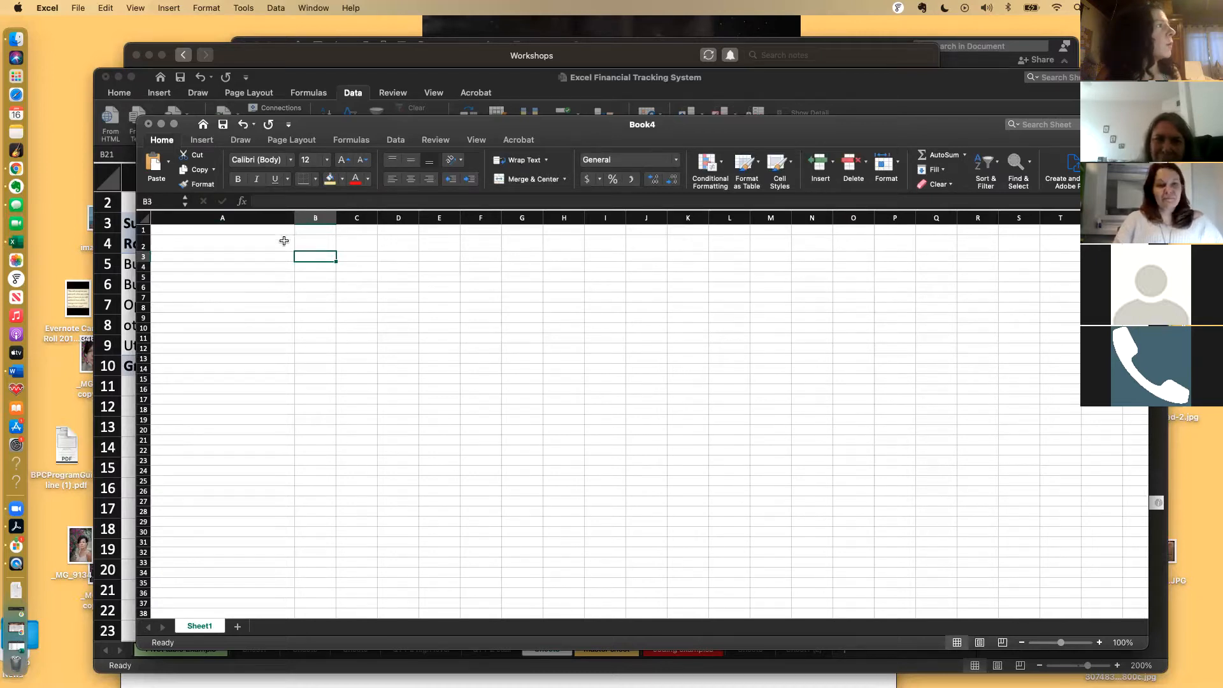
left_click(285, 241)
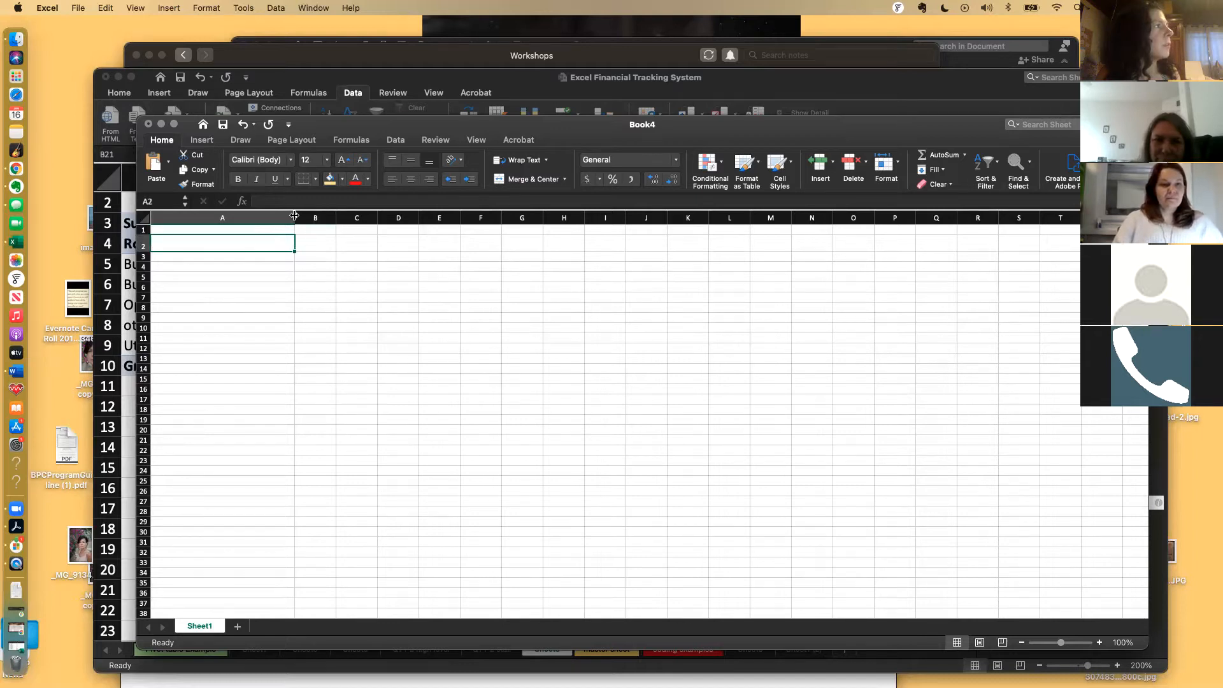
left_click(295, 216)
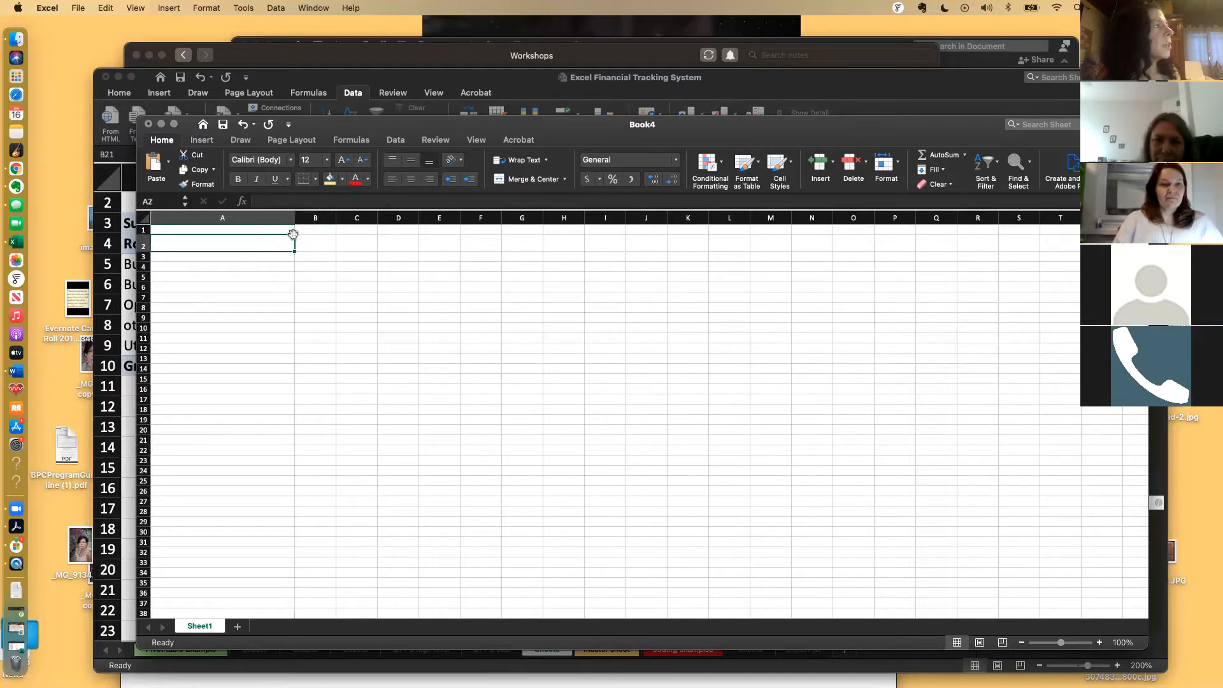
left_click(315, 242)
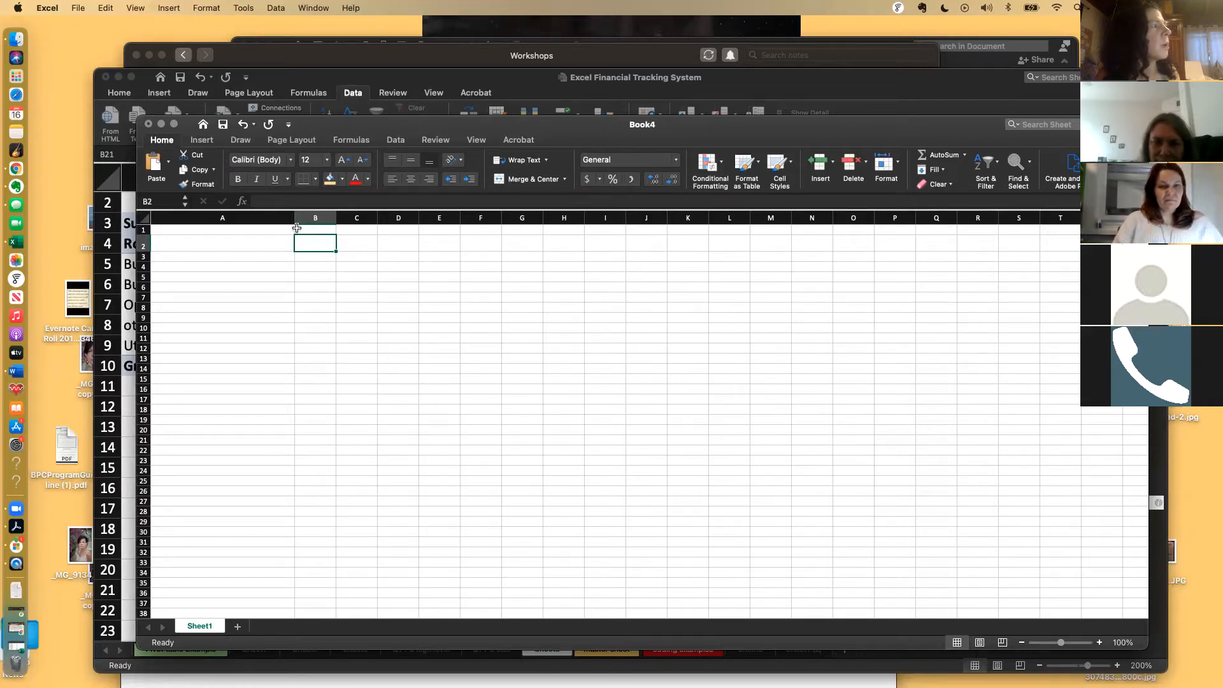
left_click(346, 230)
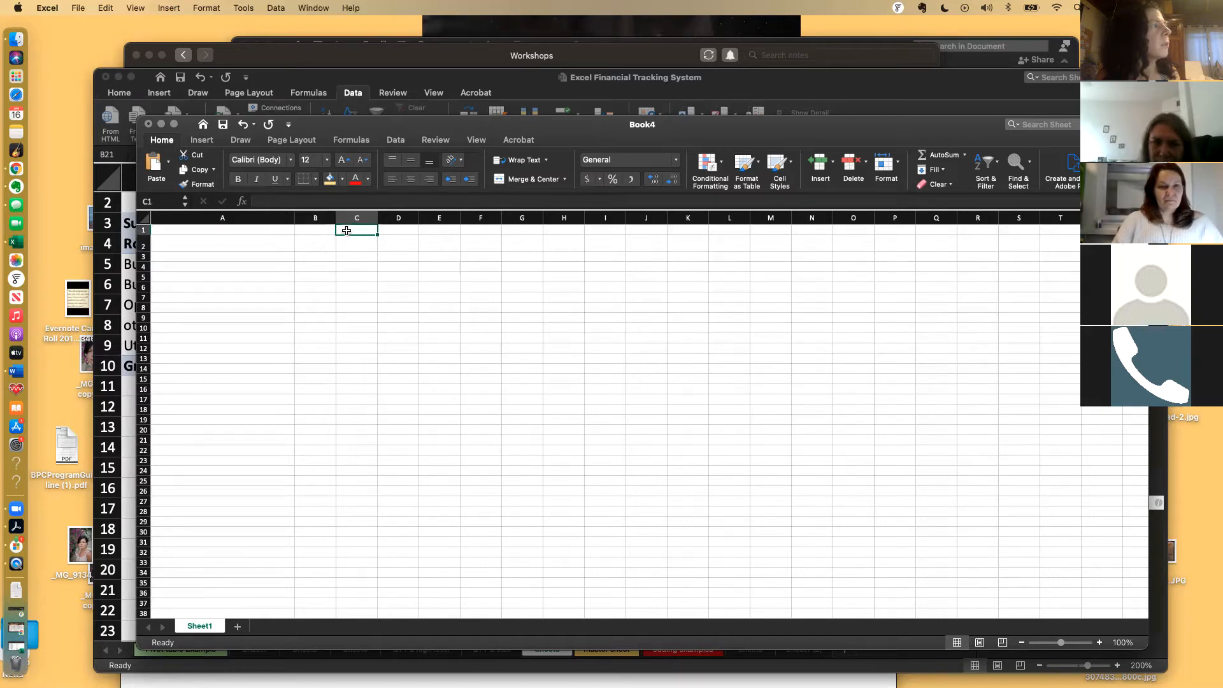
left_click(319, 258)
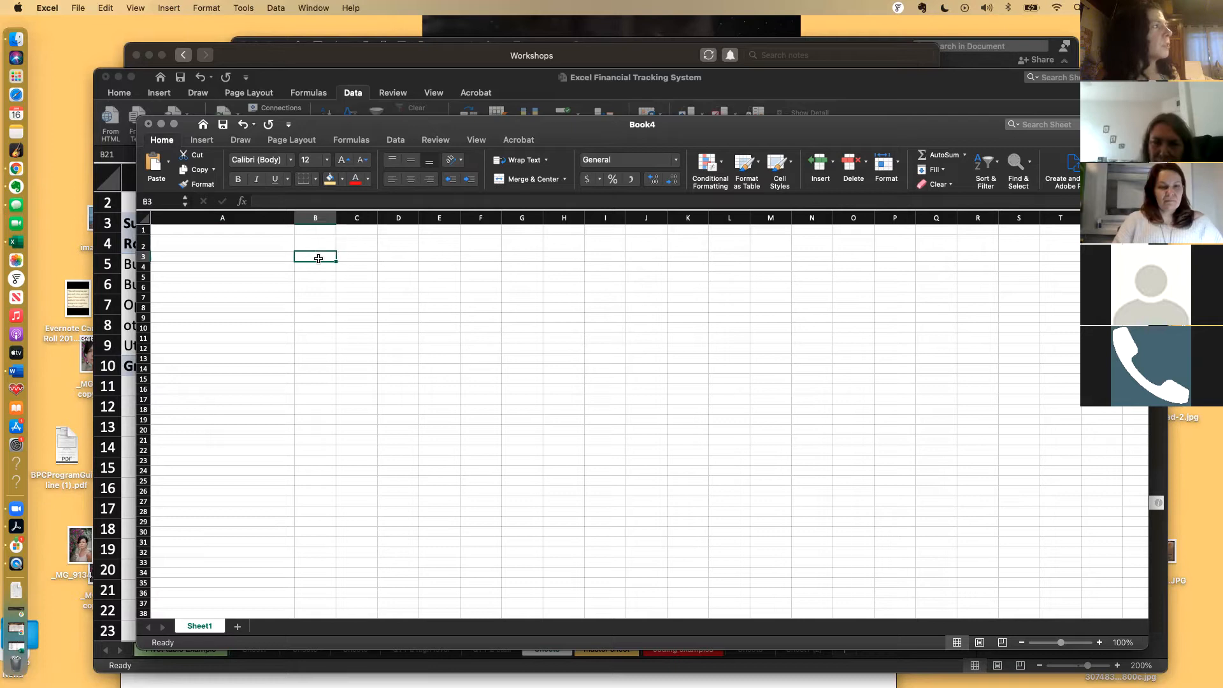
key("Return")
key("Left")
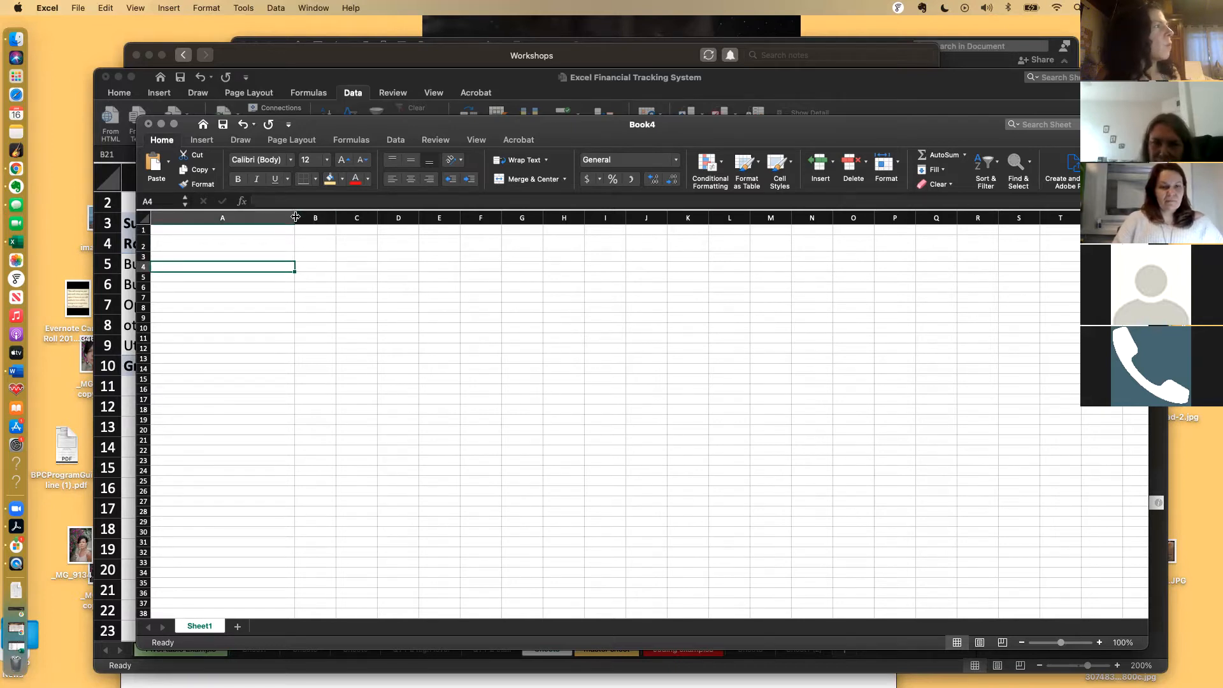
Step: Narrow column A to about half its width, and widen columns B and C to roughly one and a half to two times theirs
left_click_drag(295, 217, 224, 220)
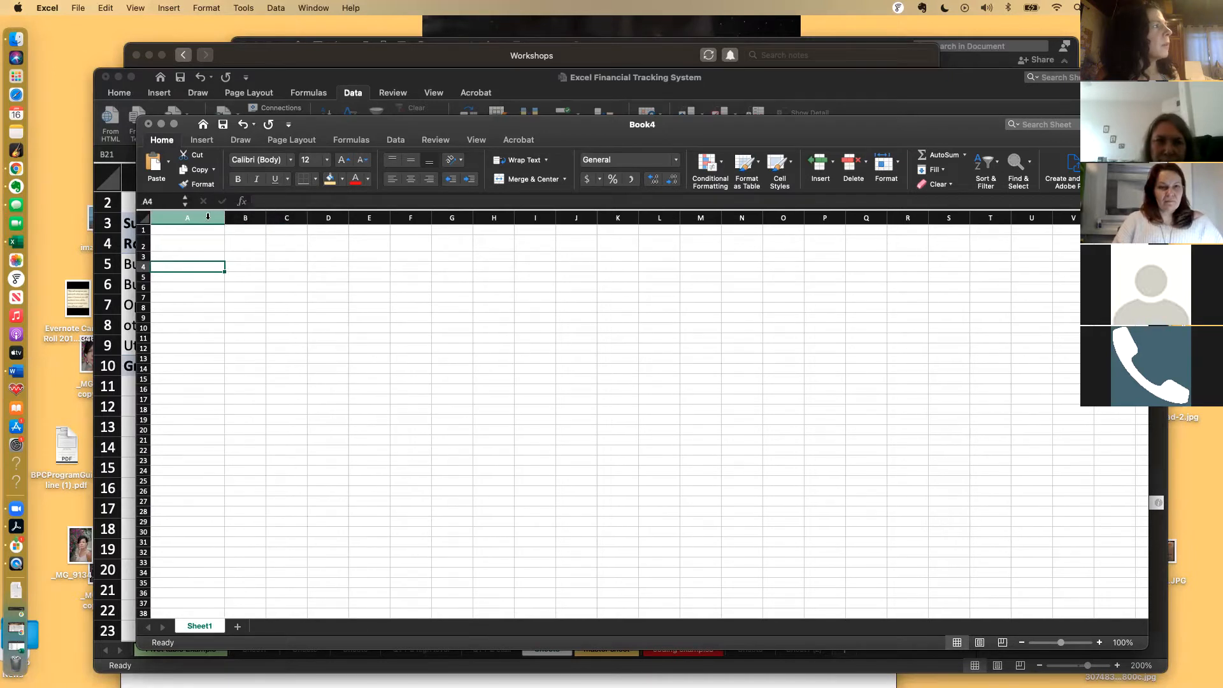
left_click(208, 216)
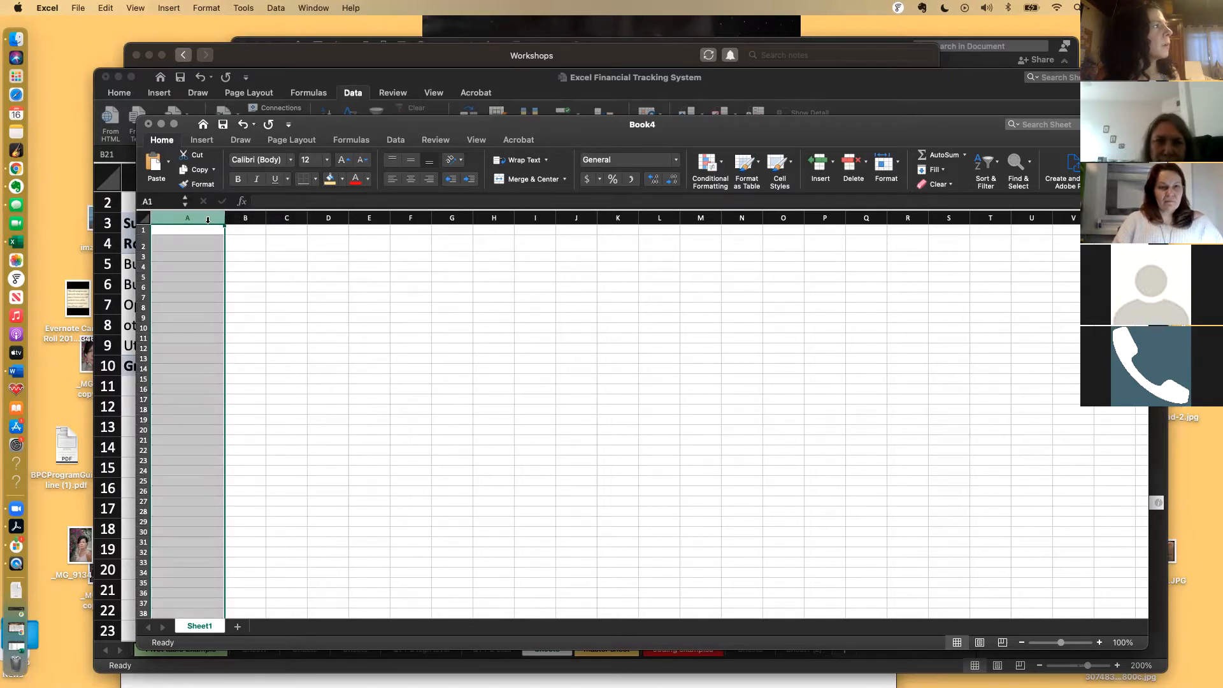
left_click(208, 229)
left_click(243, 216)
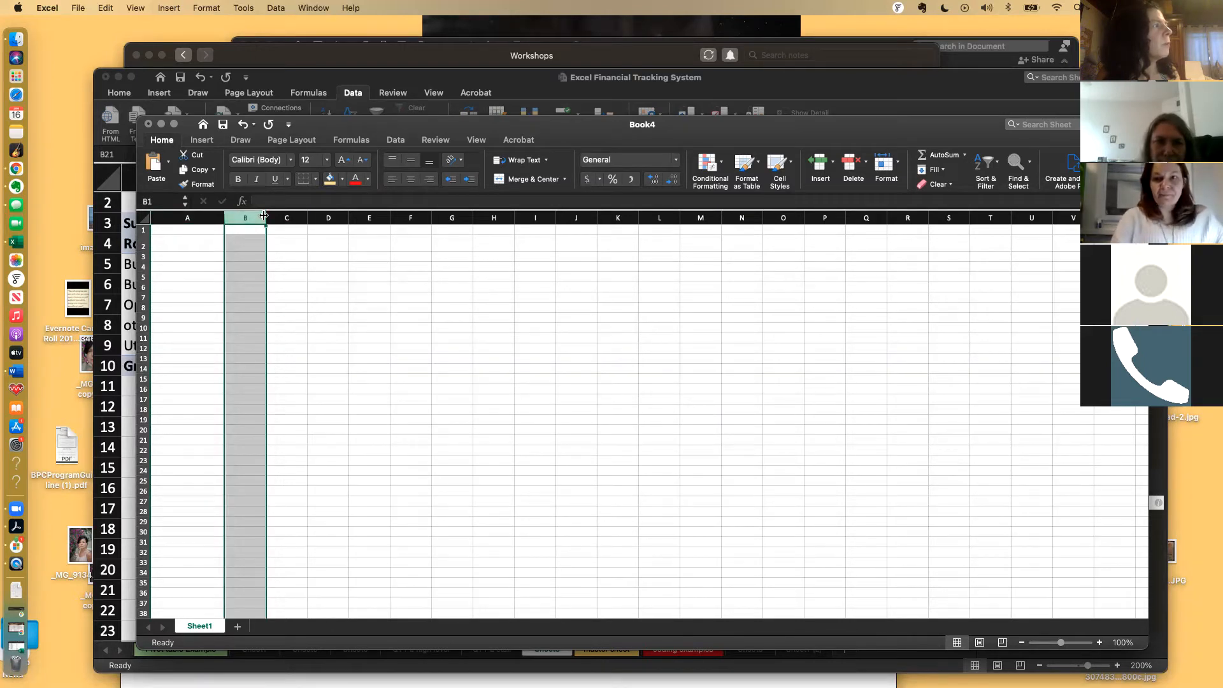
left_click_drag(264, 216, 283, 215)
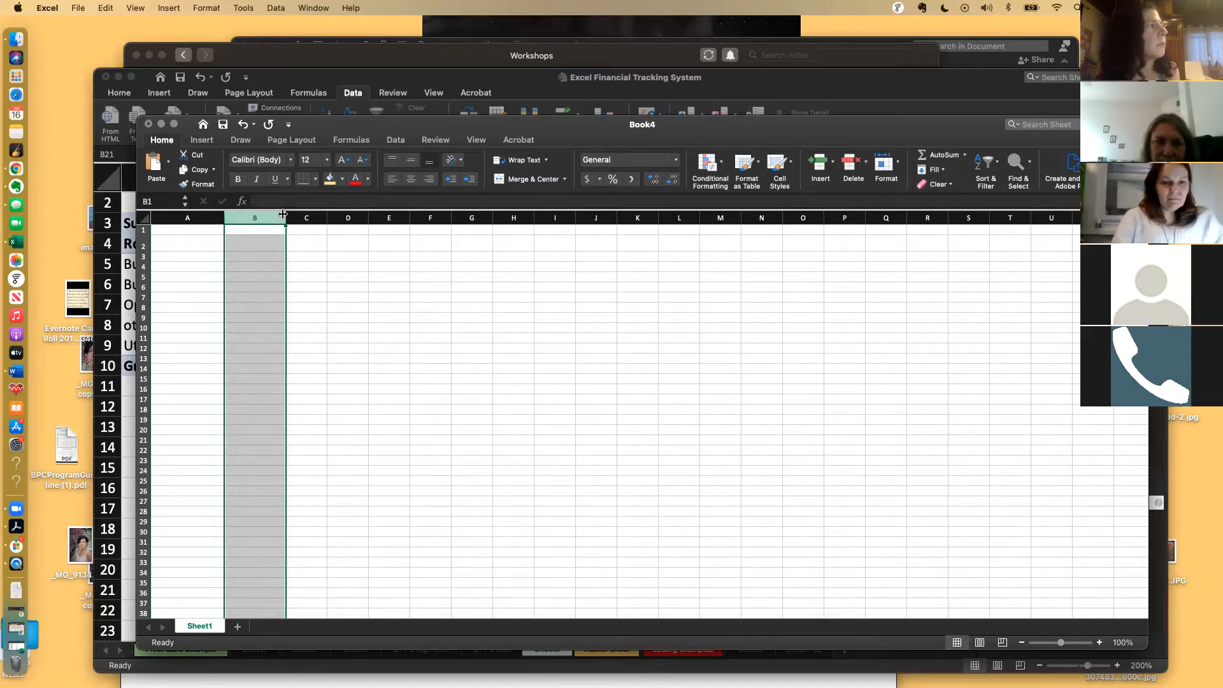
left_click(306, 255)
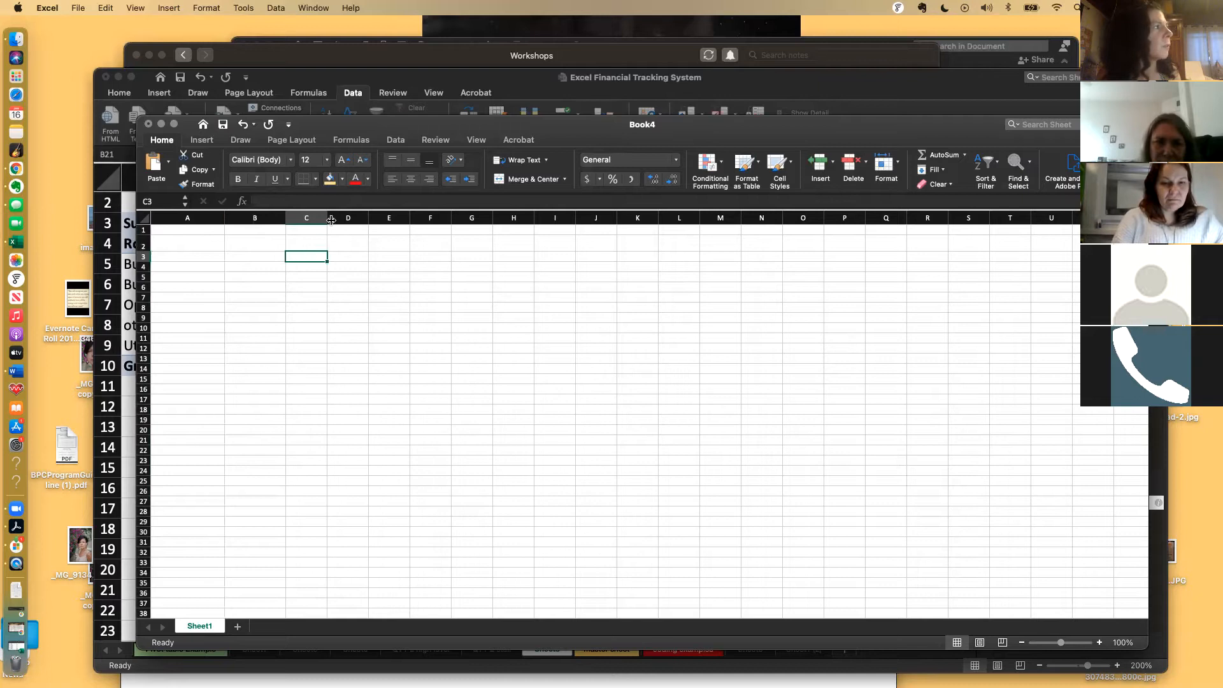
left_click_drag(327, 217, 363, 217)
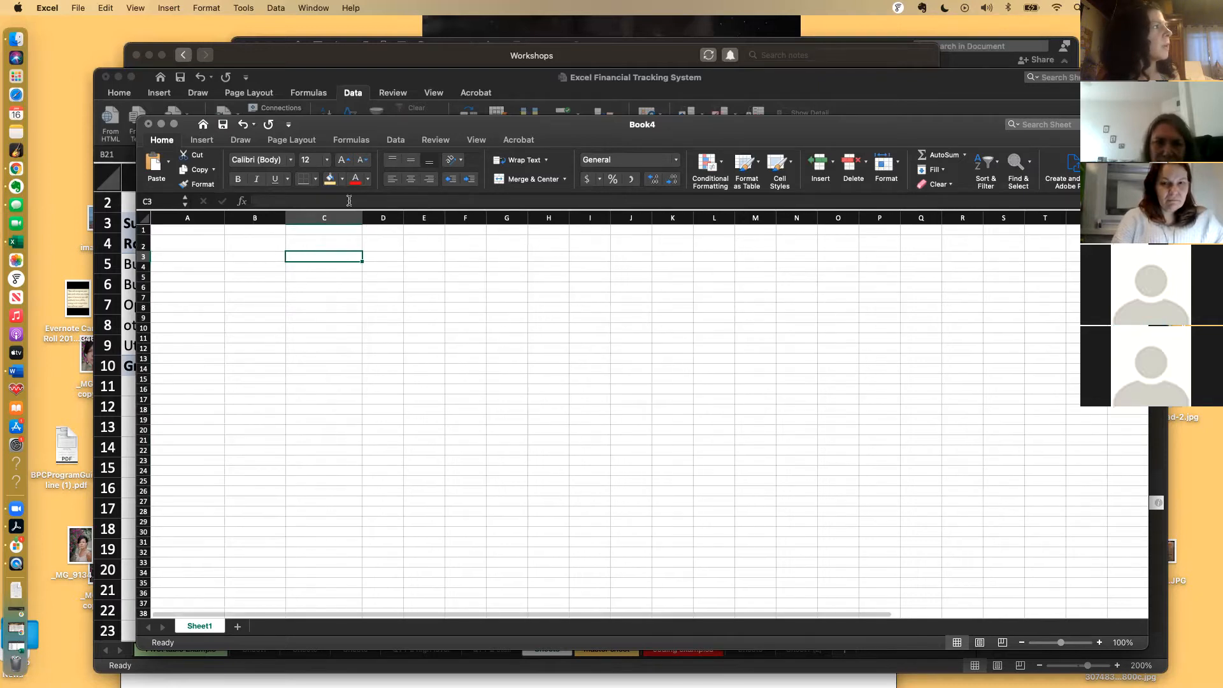
Step: Fill cell C3 with light gold, and change its fill to the green theme color
left_click(328, 181)
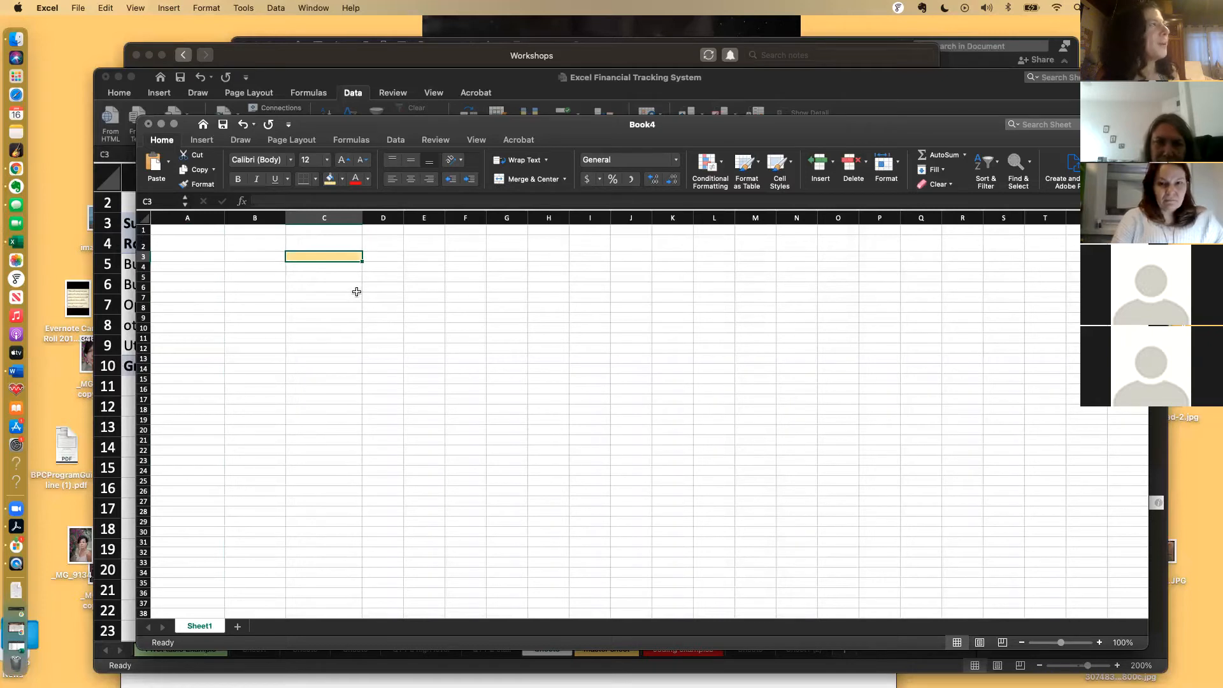
left_click(342, 179)
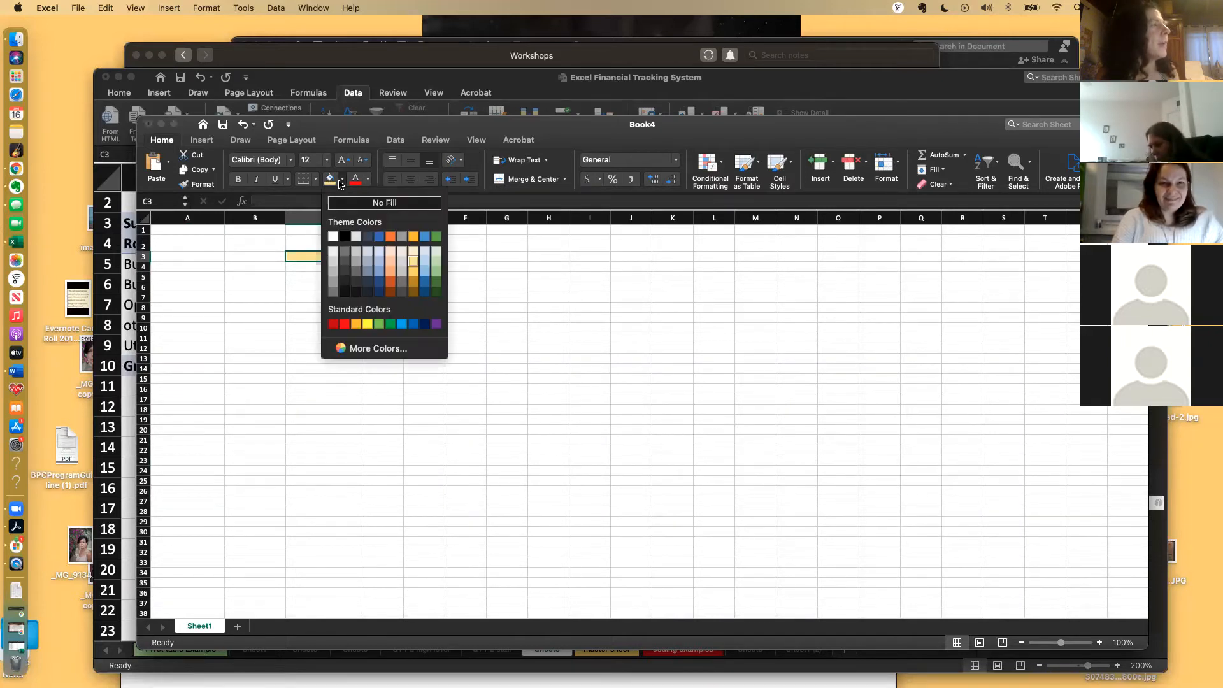
left_click(436, 238)
Step: Apply the same green fill to cell E2 and deselect it
left_click(417, 239)
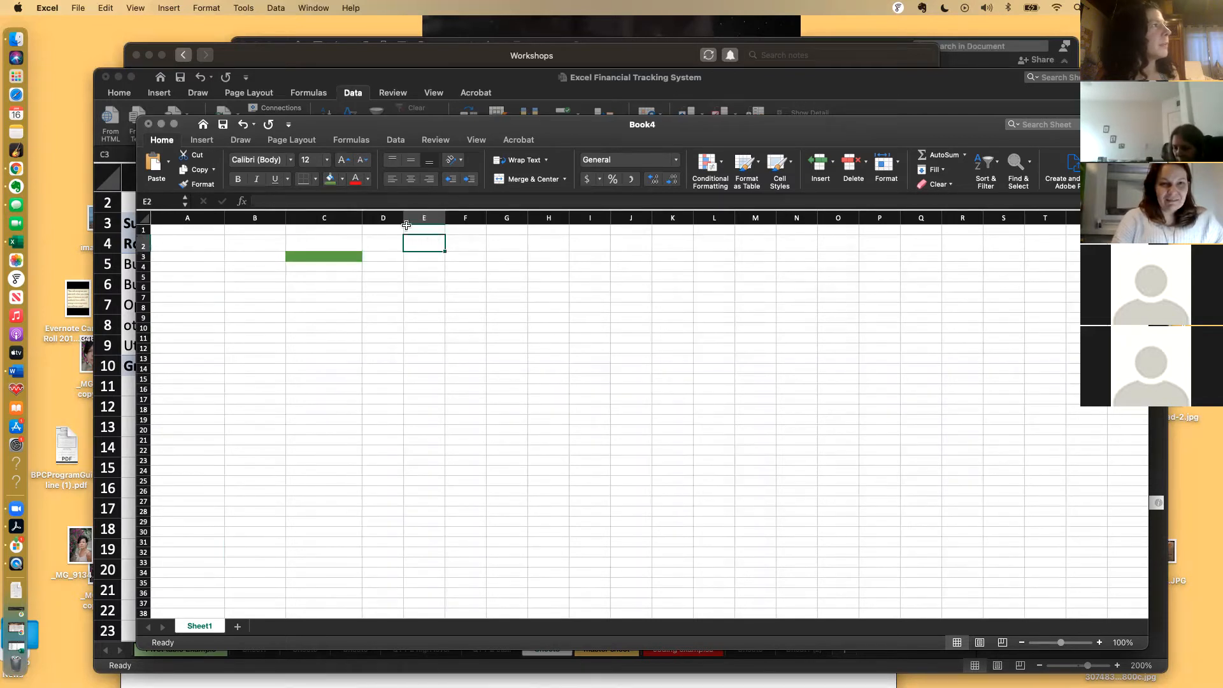
left_click(332, 179)
left_click(336, 350)
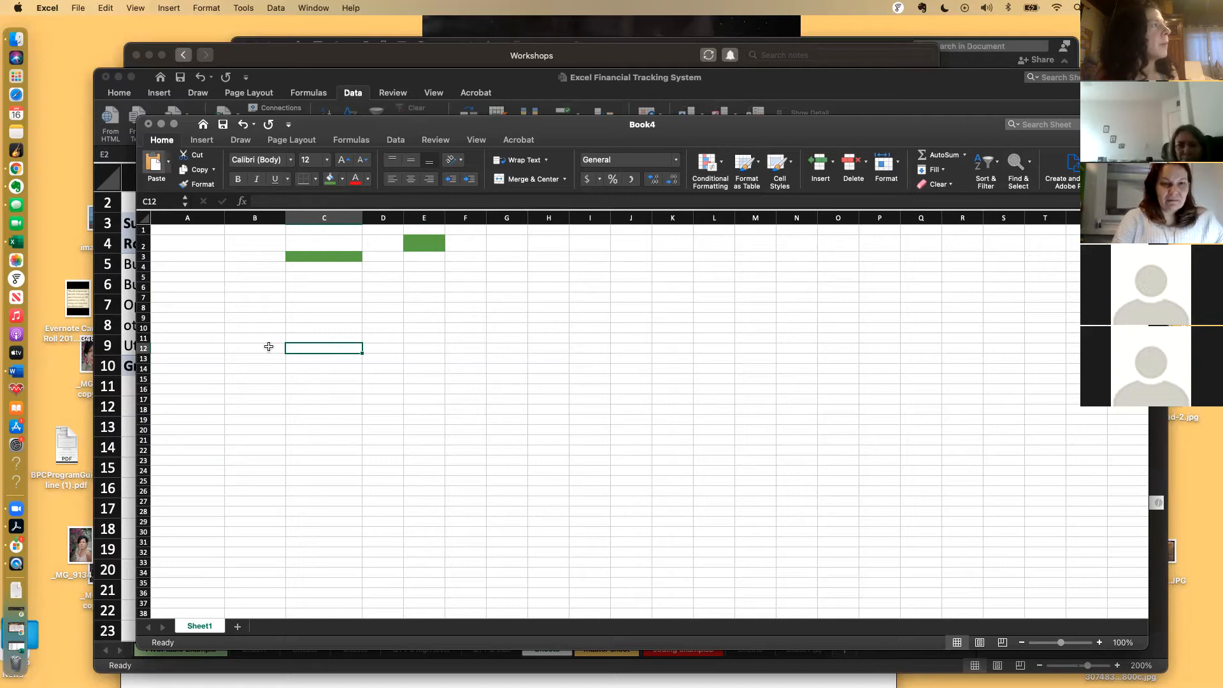
left_click(282, 365)
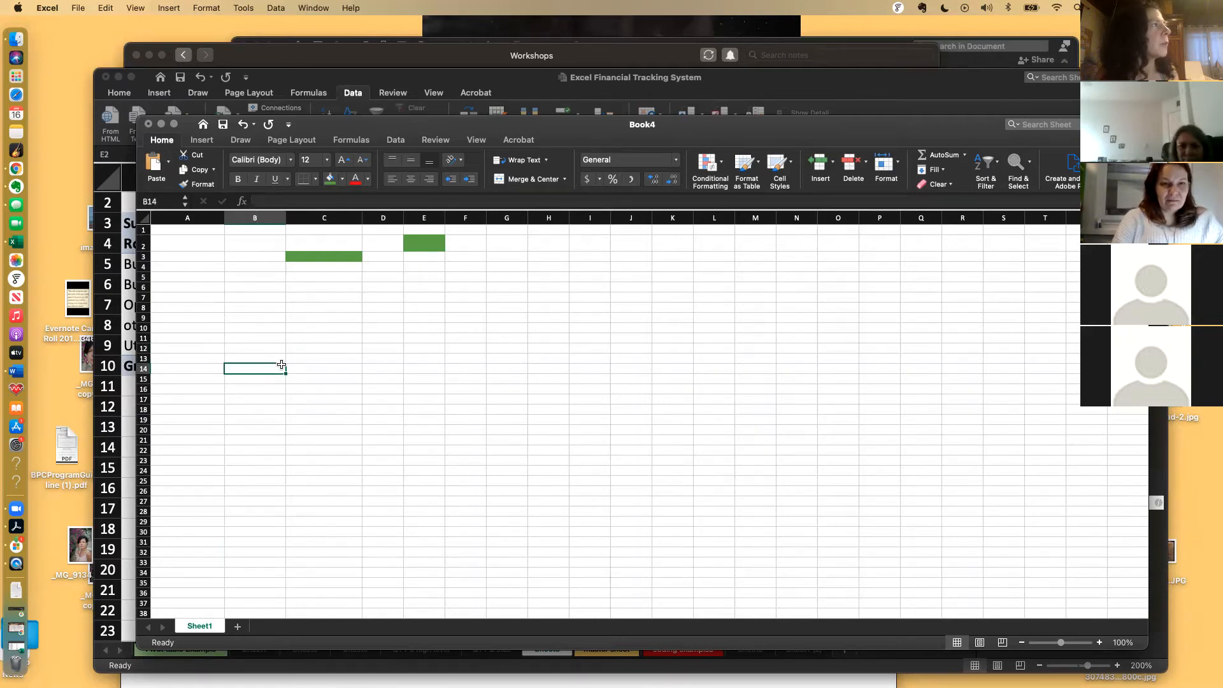
Step: Close the Book4 workbook without saving its changes
left_click(148, 124)
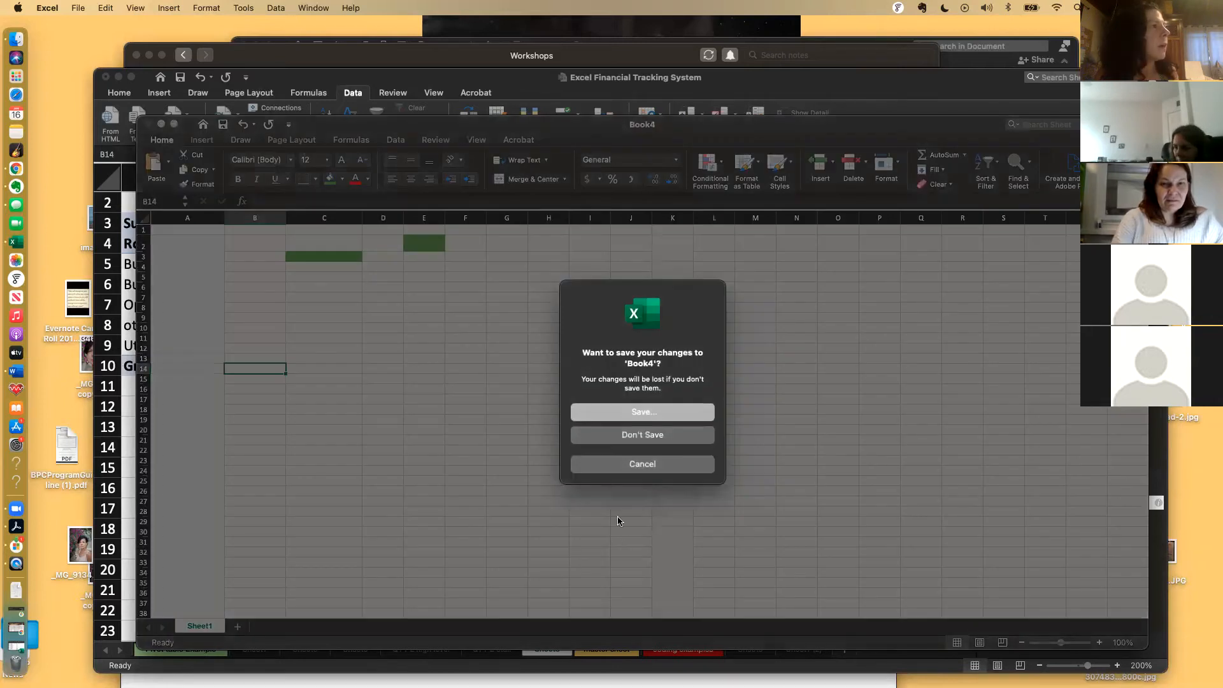
left_click(676, 440)
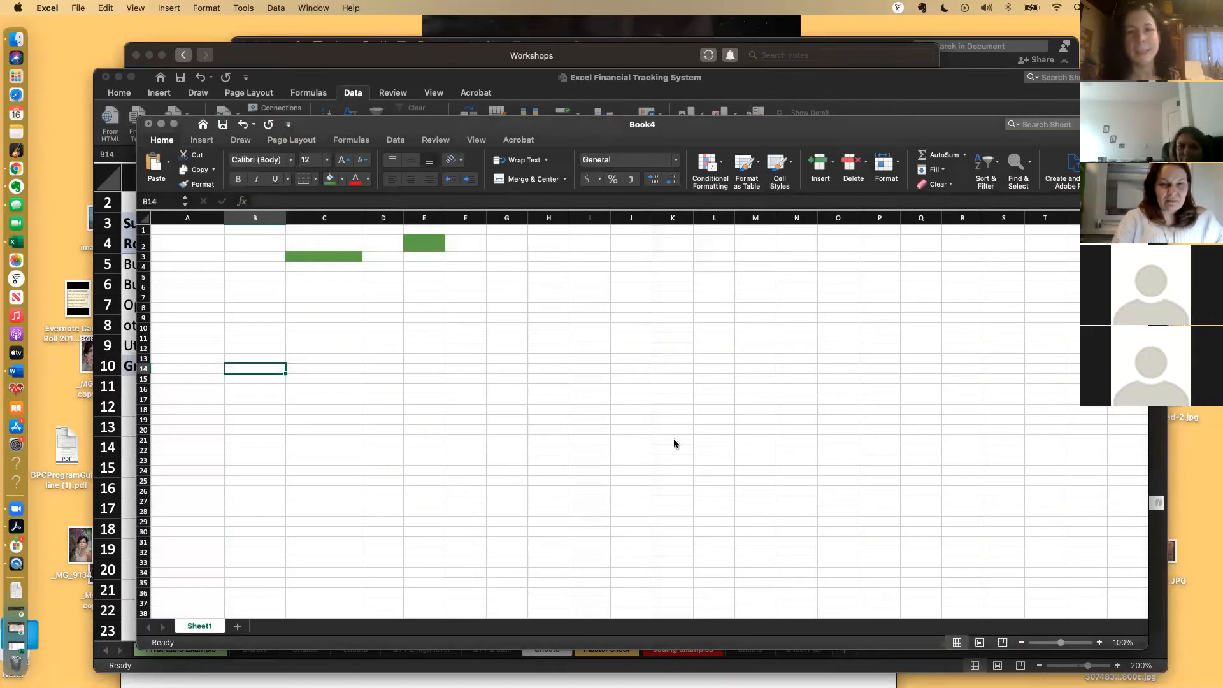